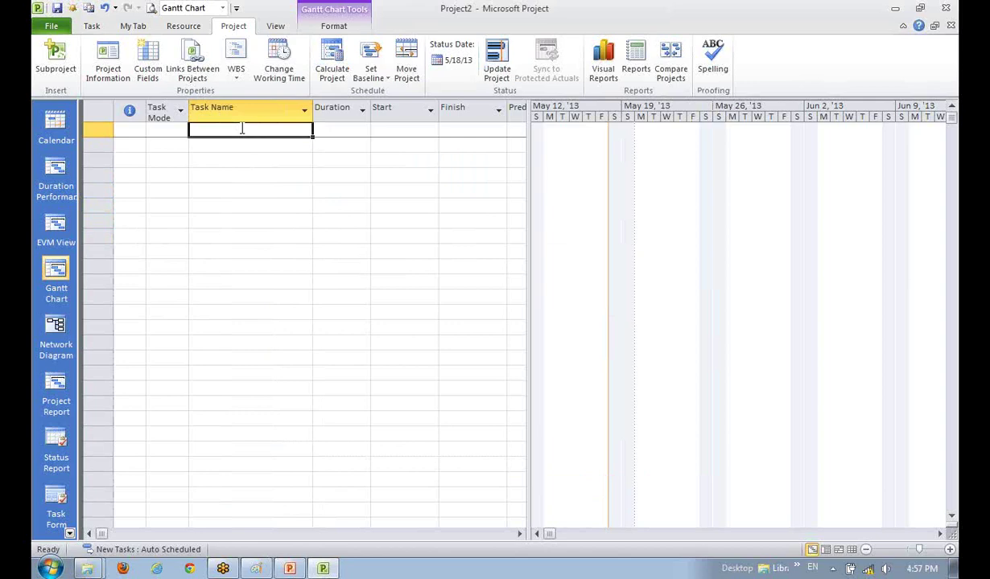
pyautogui.click(249, 174)
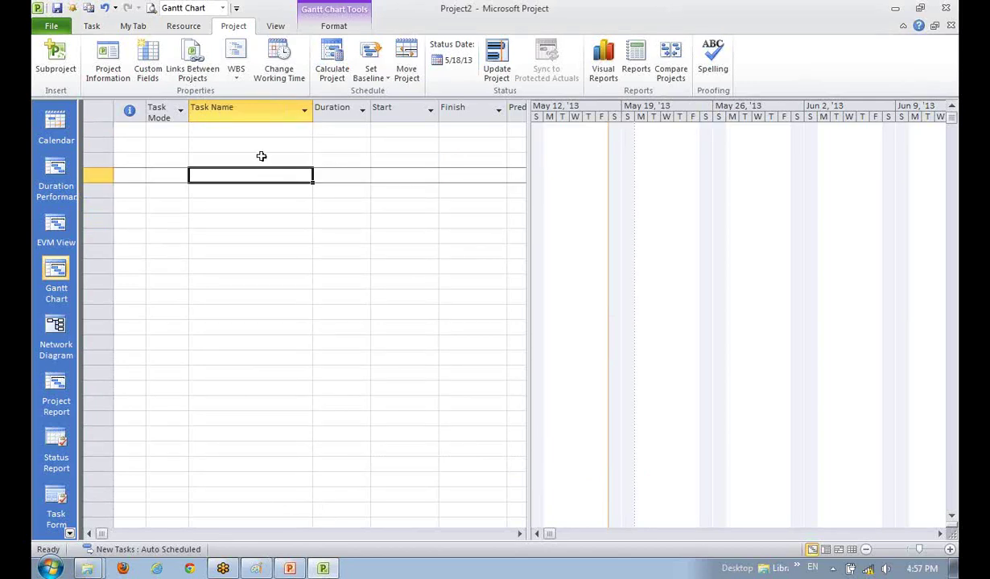
pyautogui.moveTo(272, 133); pyautogui.dragTo(270, 352)
pyautogui.click(270, 351)
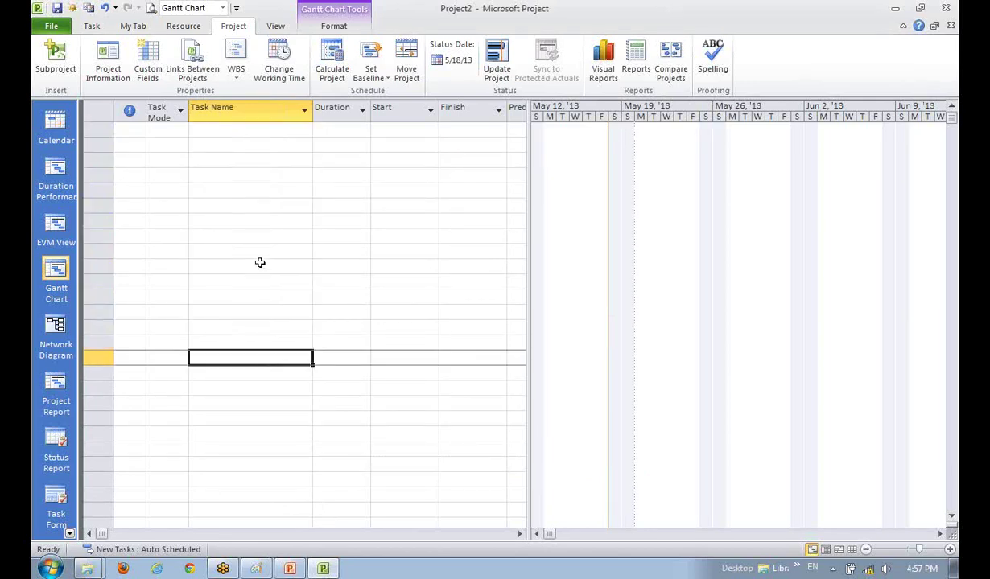
pyautogui.click(261, 266)
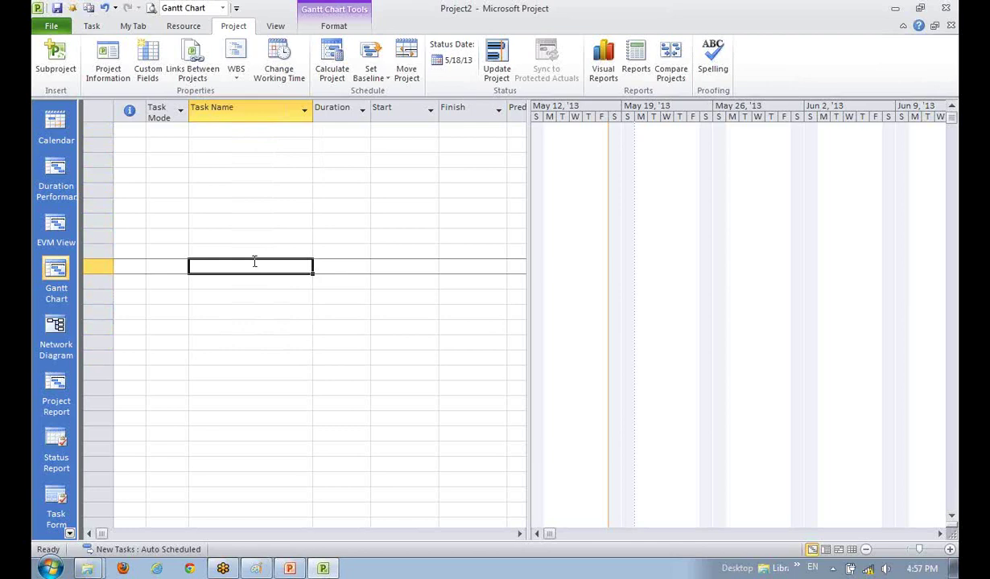
pyautogui.click(235, 131)
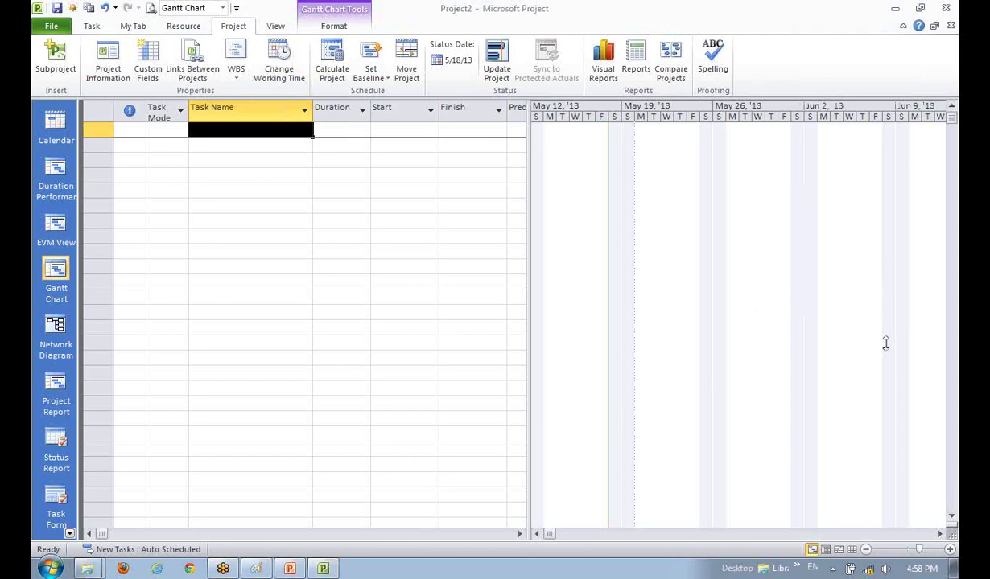
pyautogui.click(267, 133)
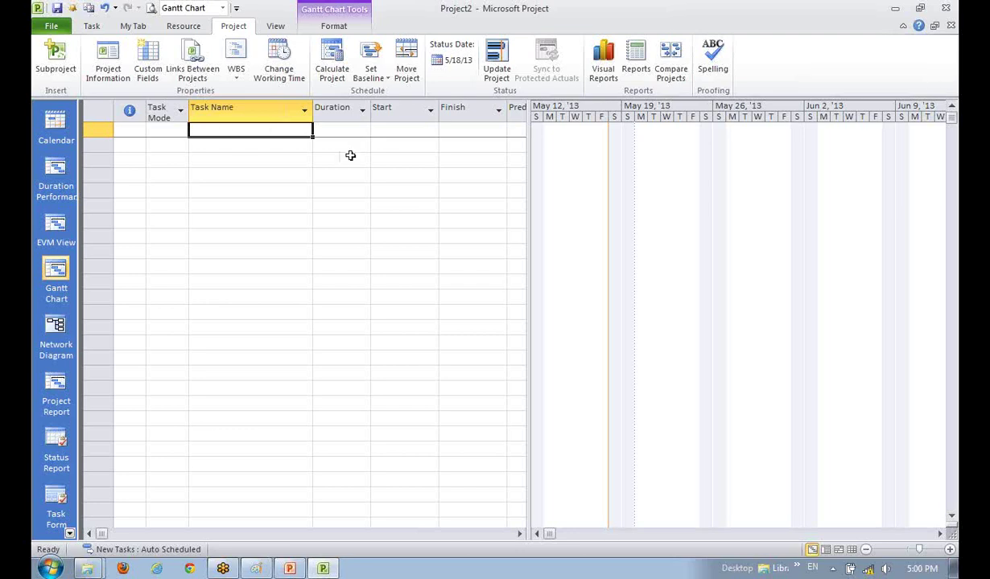
pyautogui.click(225, 171)
pyautogui.click(236, 132)
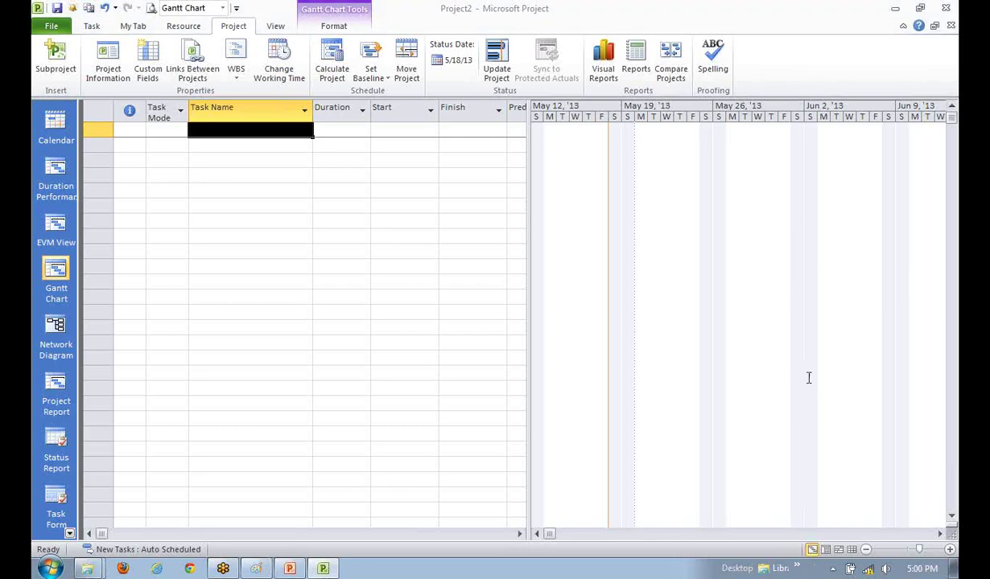
pyautogui.click(234, 203)
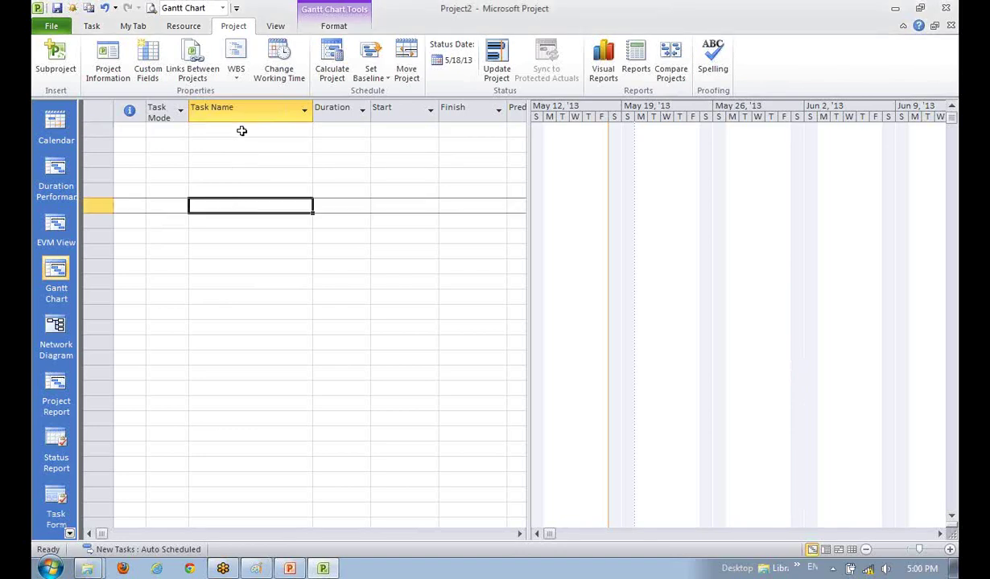
# Step: Add "Upgradation of Bandwidth" as the first task and widen the Task Name column so the name fits on one line
pyautogui.click(241, 129)
pyautogui.write('Upgra')
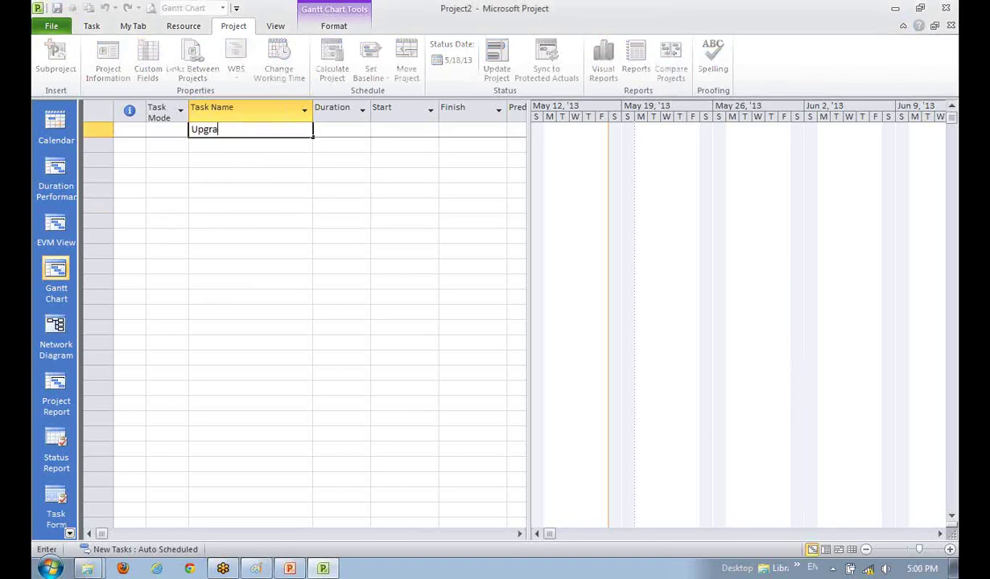
pyautogui.write('dation of Bandwidth')
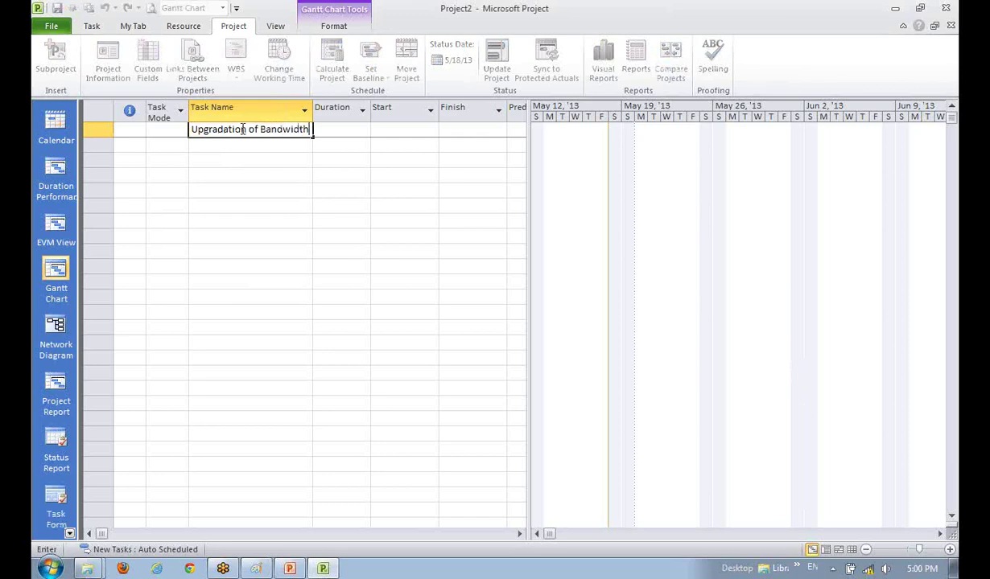
pyautogui.press('Return')
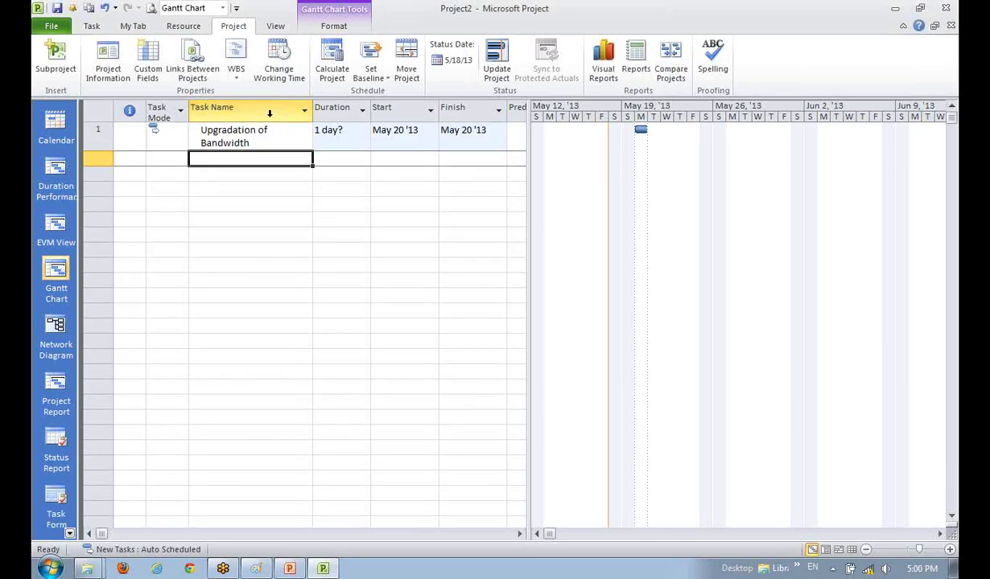
pyautogui.moveTo(312, 110); pyautogui.dragTo(338, 110)
pyautogui.click(308, 245)
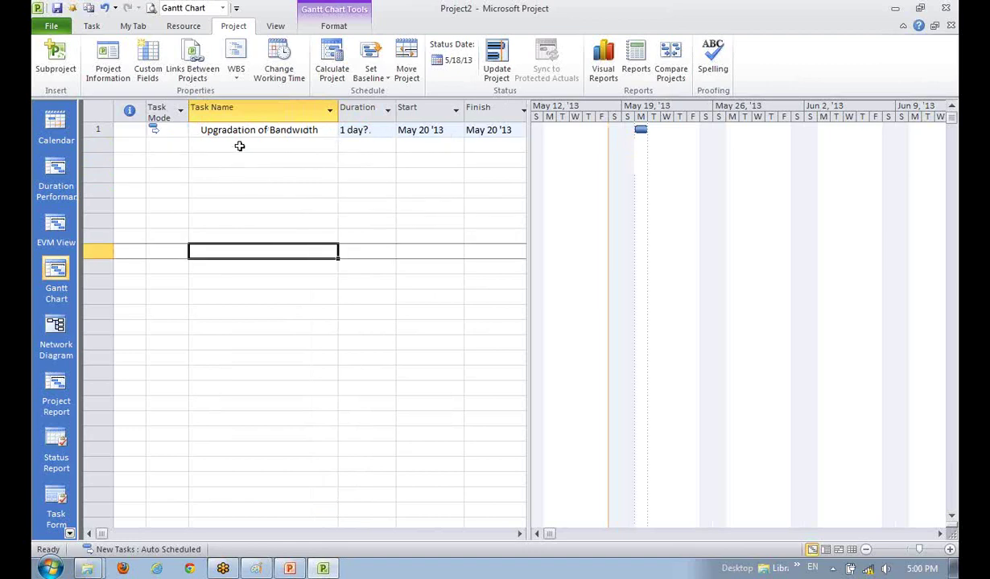
pyautogui.click(240, 146)
pyautogui.click(237, 201)
pyautogui.click(237, 147)
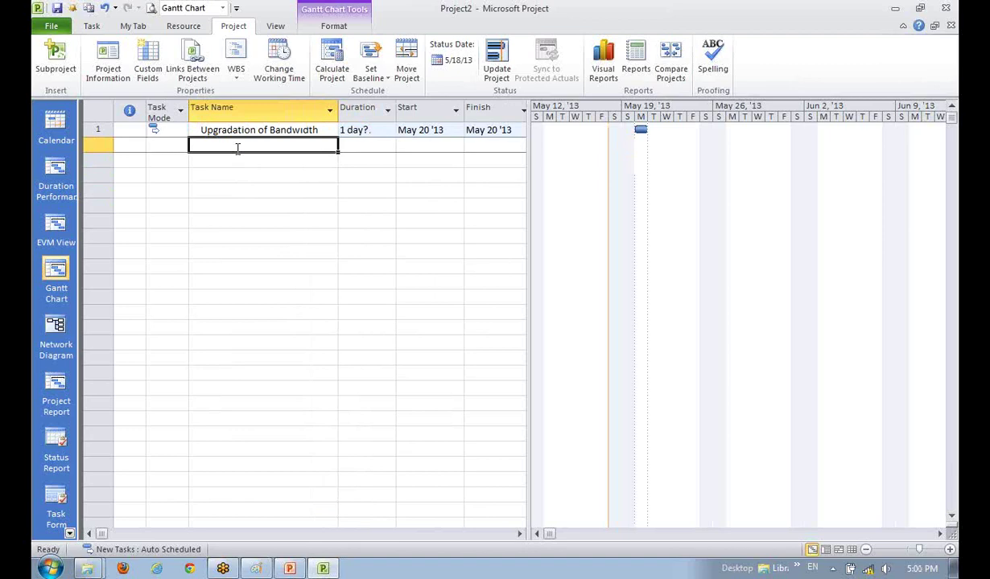
pyautogui.click(260, 220)
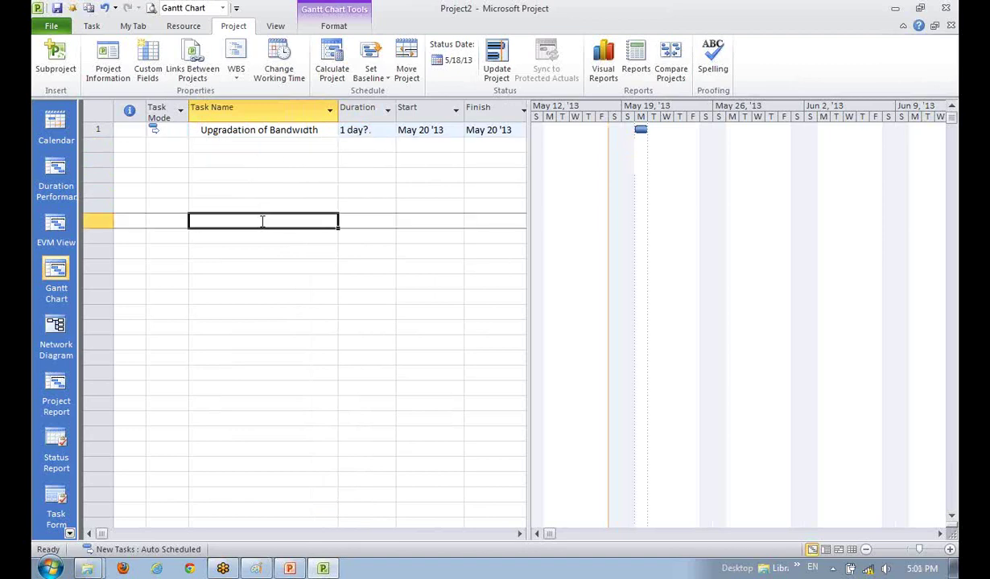
pyautogui.click(267, 132)
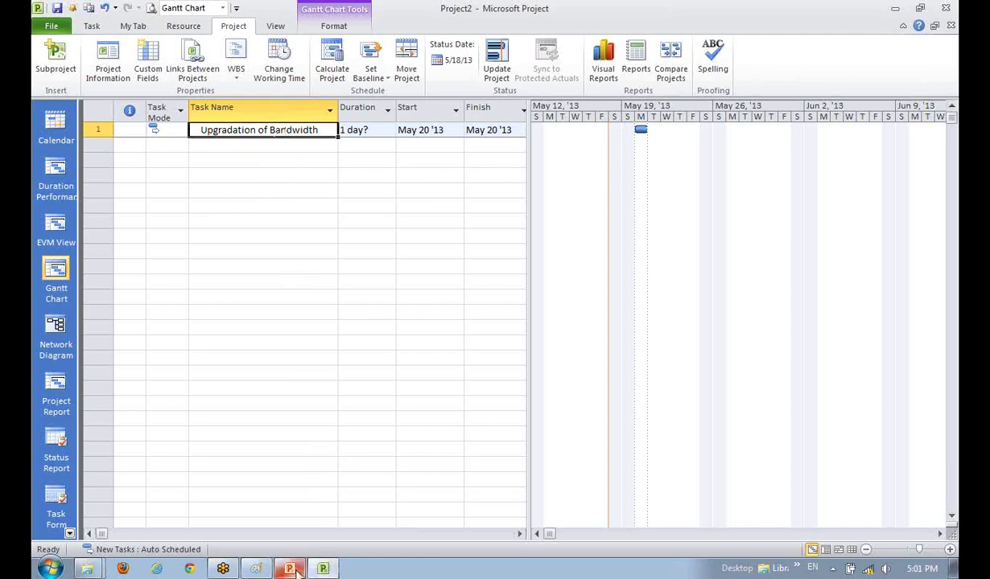
pyautogui.moveTo(291, 568)
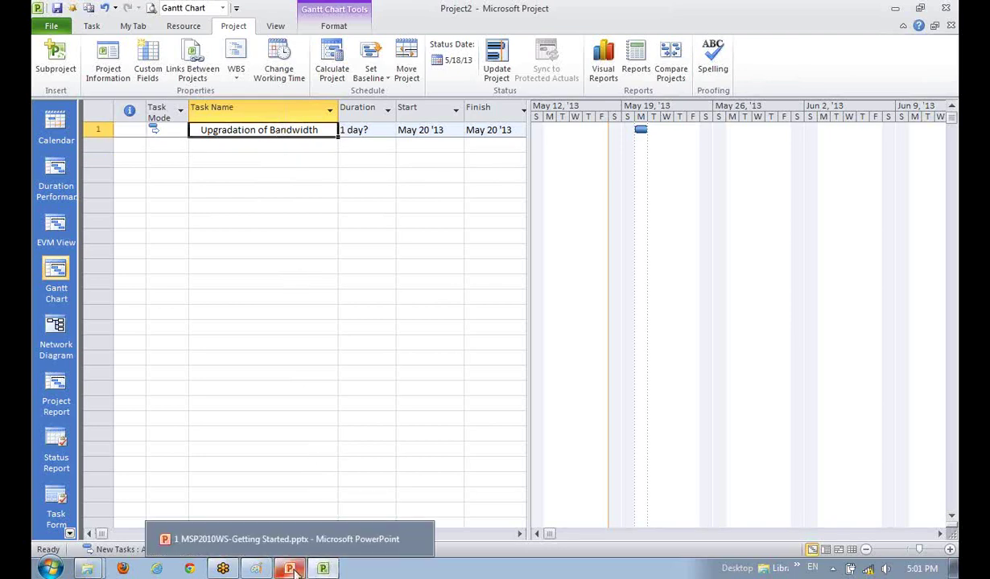
pyautogui.click(794, 112)
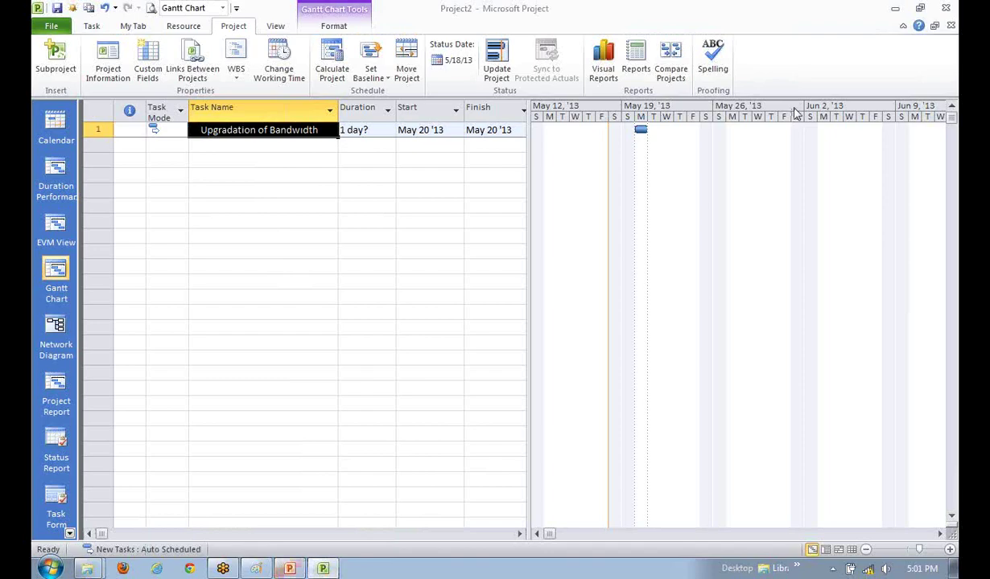
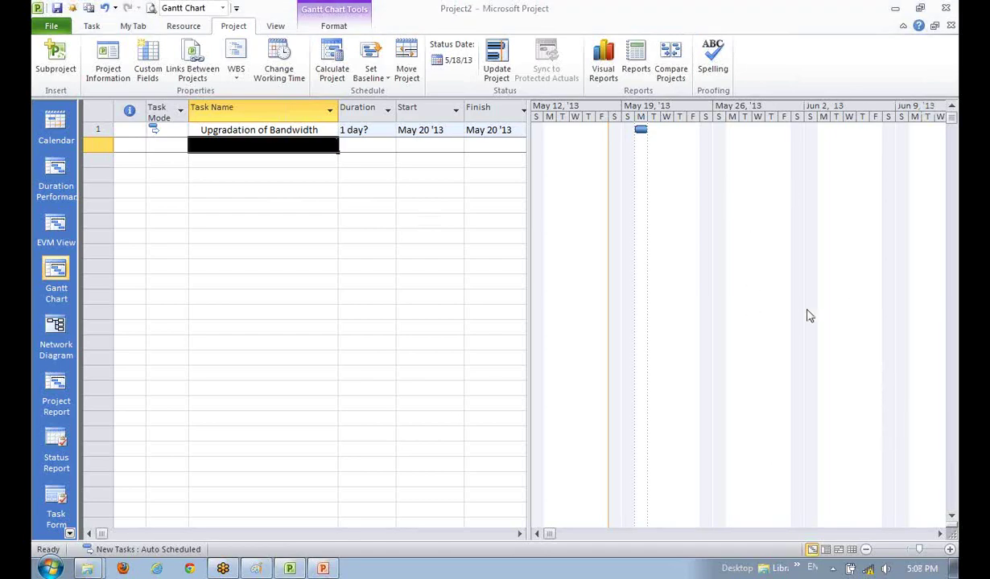
# Step: Add a task named "Feasibility" directly below the Upgradation of Bandwidth task
pyautogui.click(267, 146)
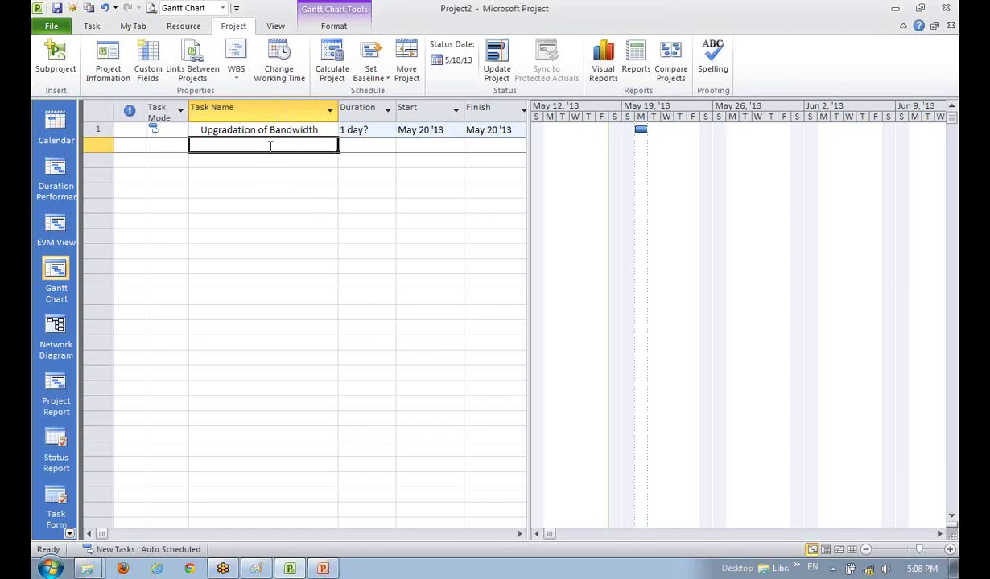
pyautogui.write('F')
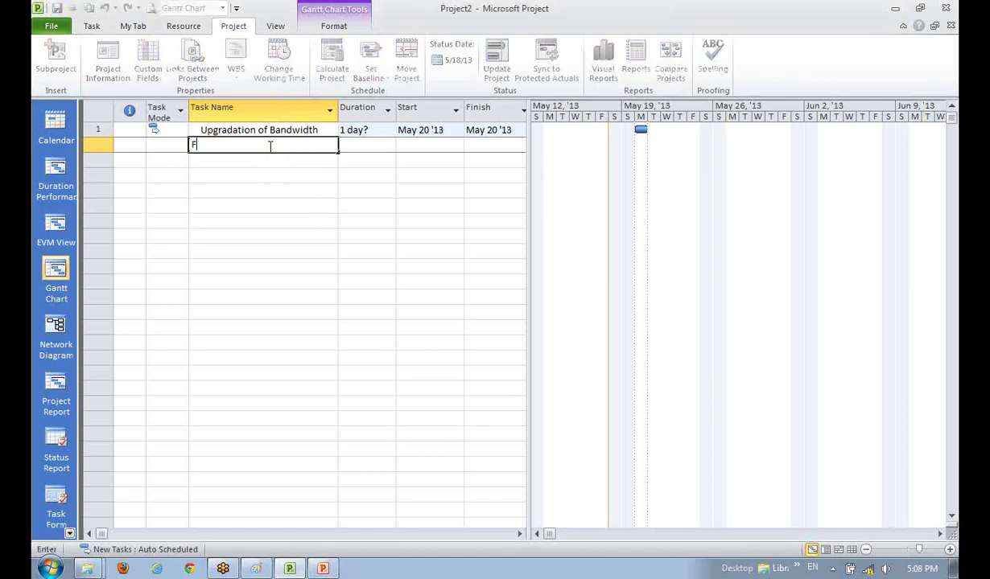
pyautogui.write('easibility')
pyautogui.press('Return')
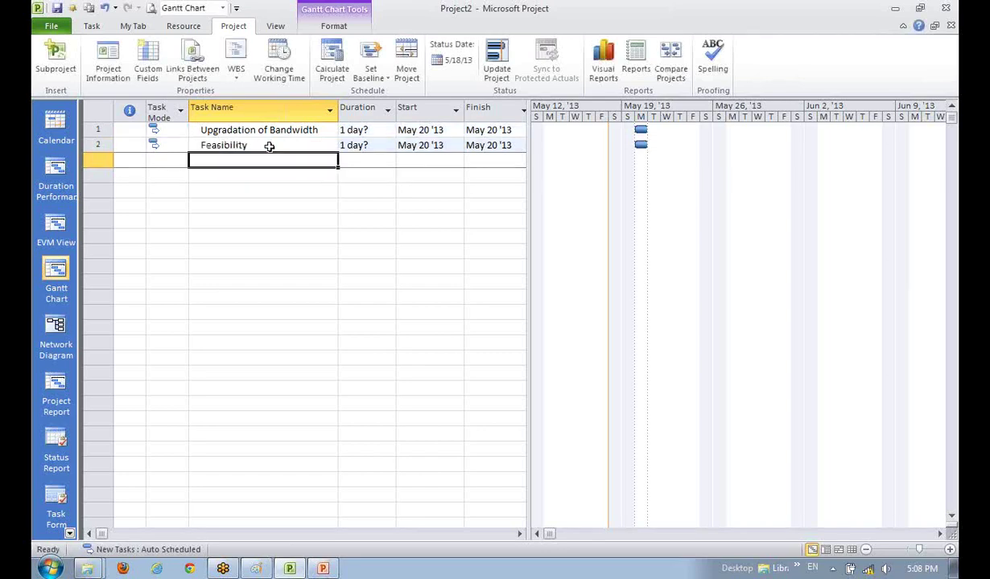
# Step: Extend the name of the Feasibility task to "Feasibility Study"
pyautogui.click(270, 147)
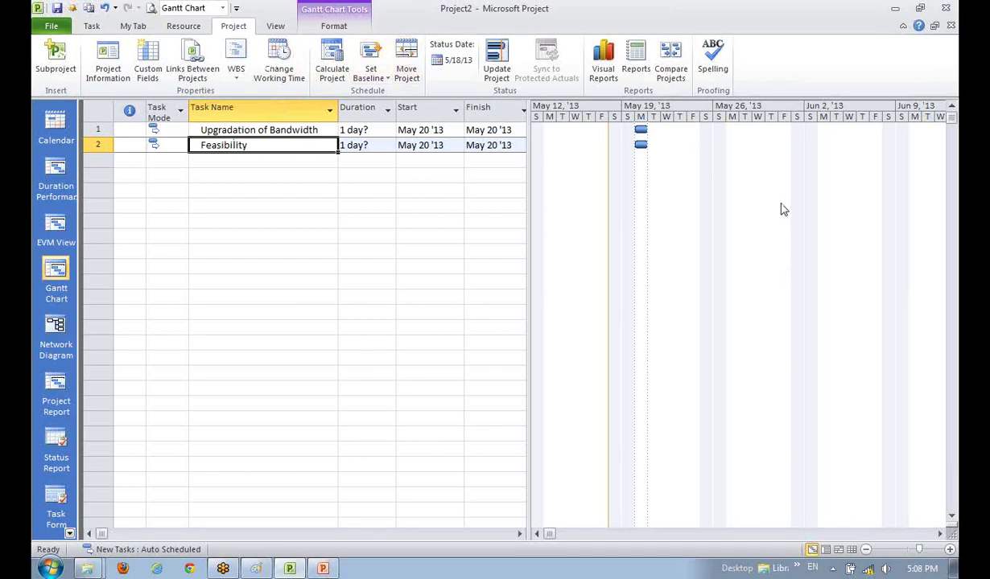
pyautogui.click(252, 194)
pyautogui.click(224, 144)
pyautogui.press('F2')
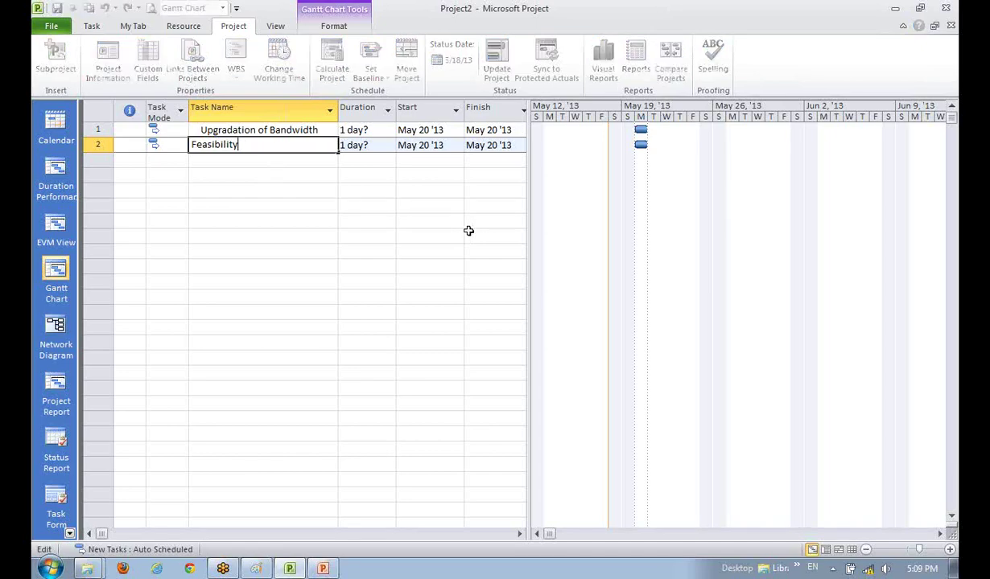
pyautogui.write('Study')
pyautogui.press('Return')
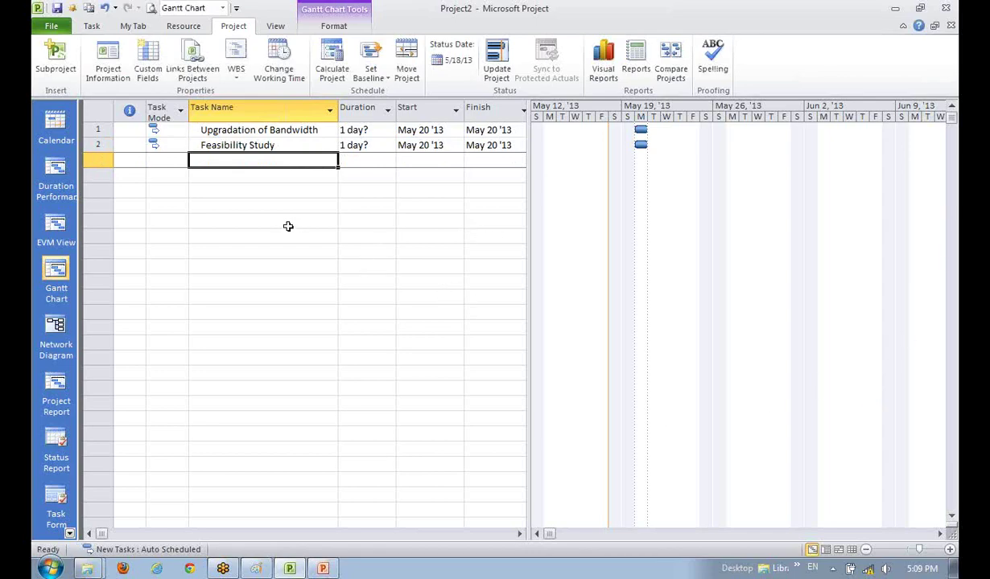
# Step: Add the tasks "Architecture" and "High level Design" below Feasibility Study
pyautogui.write('Arc')
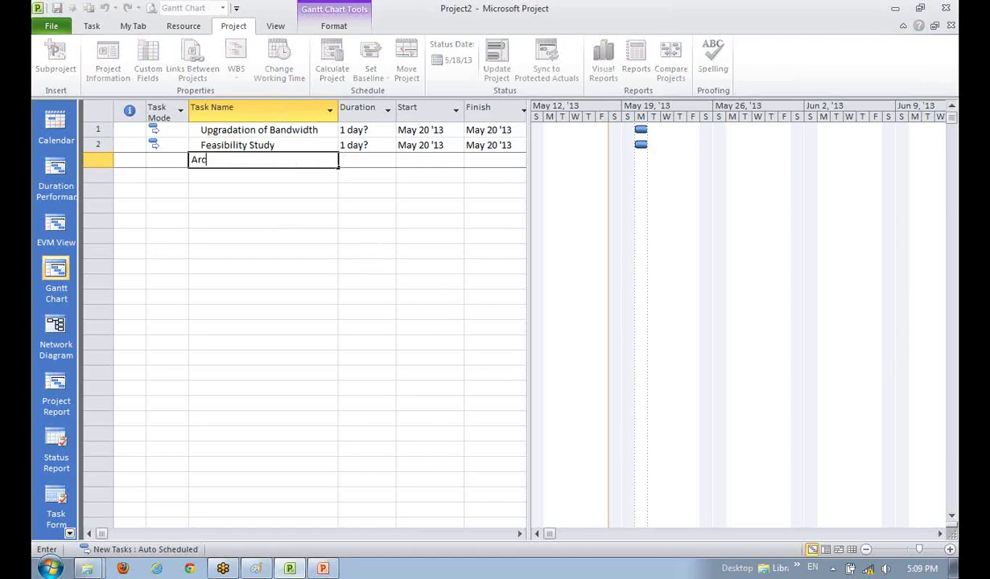
pyautogui.write('hitecture')
pyautogui.press('Return')
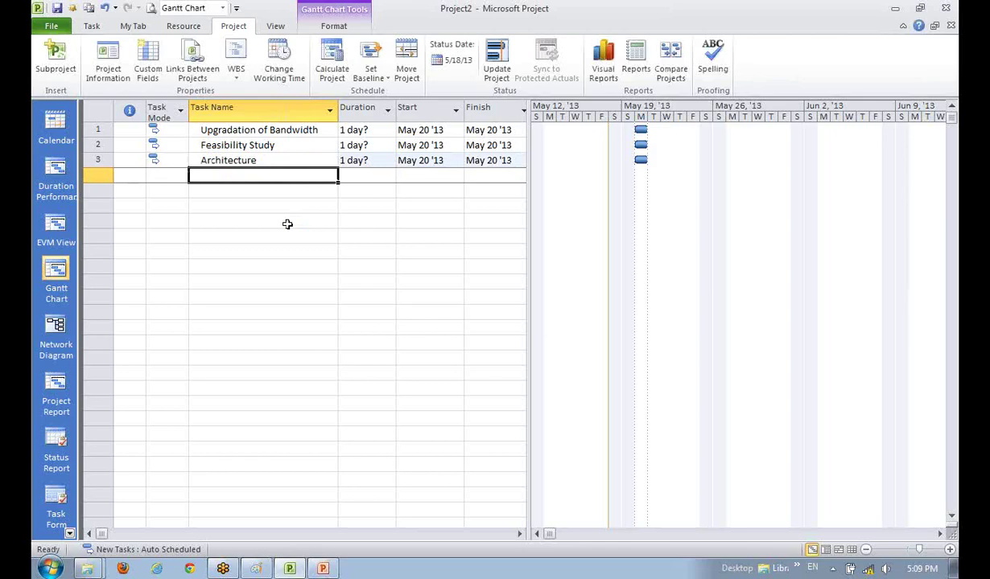
pyautogui.write('High l')
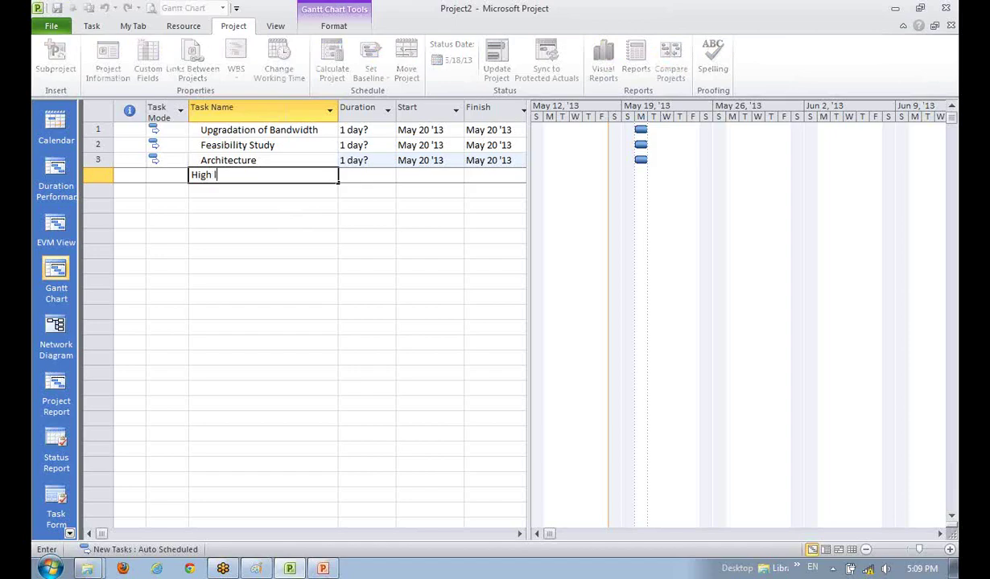
pyautogui.write('evel Design')
pyautogui.press('Return')
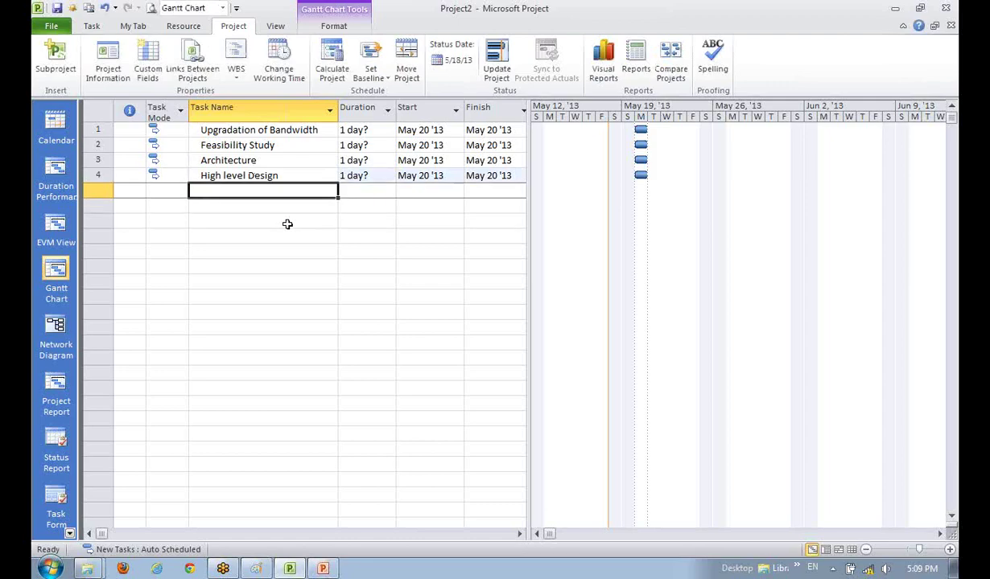
# Step: Add the tasks "Development" and "Testing" below High level Design
pyautogui.press('Up')
pyautogui.press('Down')
pyautogui.write('Deve')
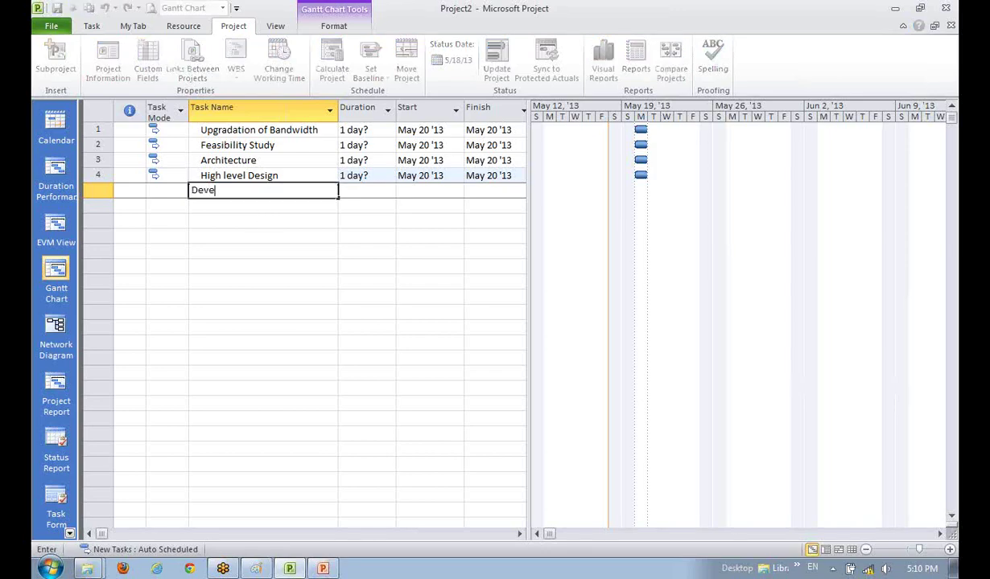
pyautogui.write('lopment')
pyautogui.press('Return')
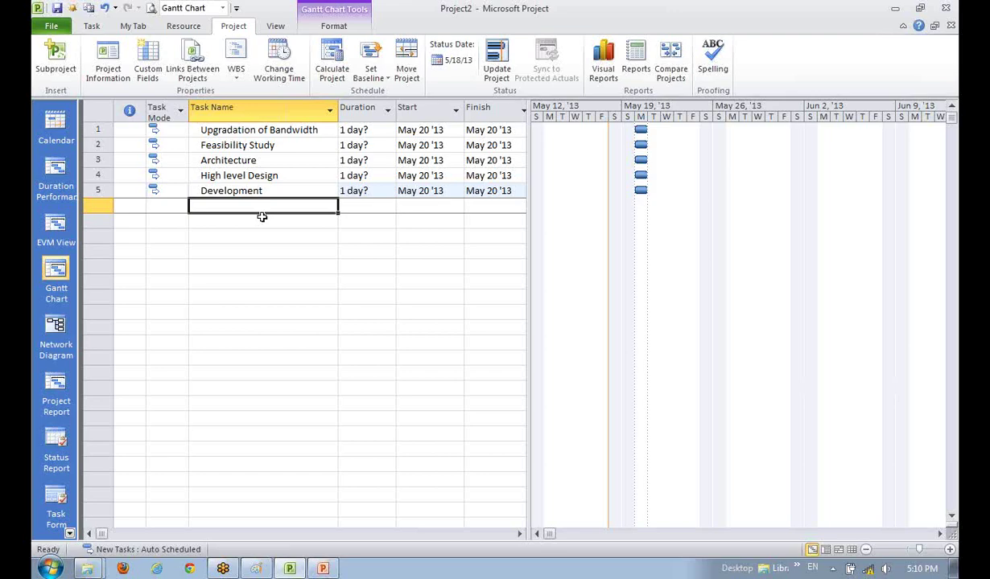
pyautogui.write('Testing')
pyautogui.press('Return')
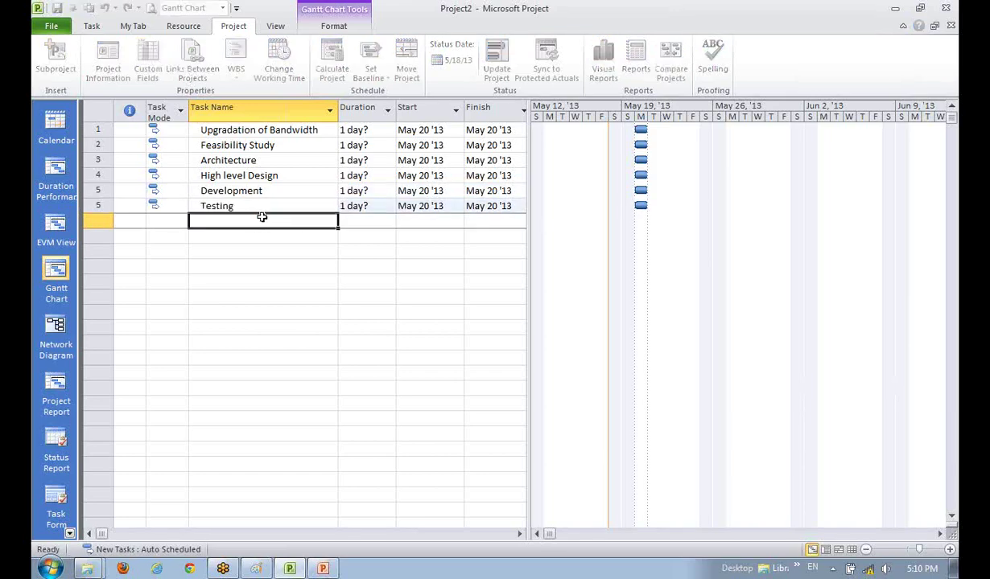
# Step: Rename the Testing task as "System Testing"
pyautogui.click(258, 212)
pyautogui.press('F2')
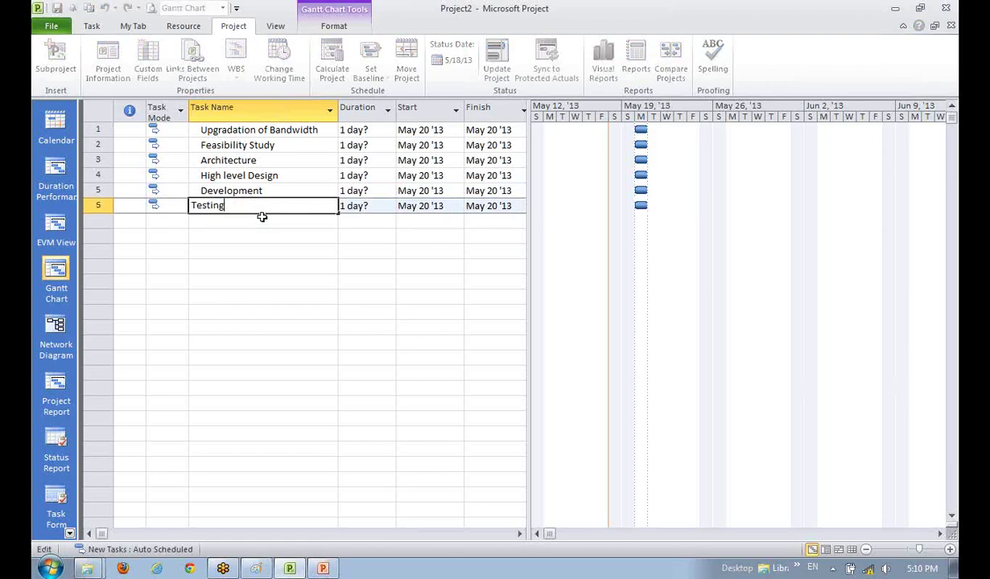
pyautogui.press('Home')
pyautogui.write('System')
pyautogui.press('Return')
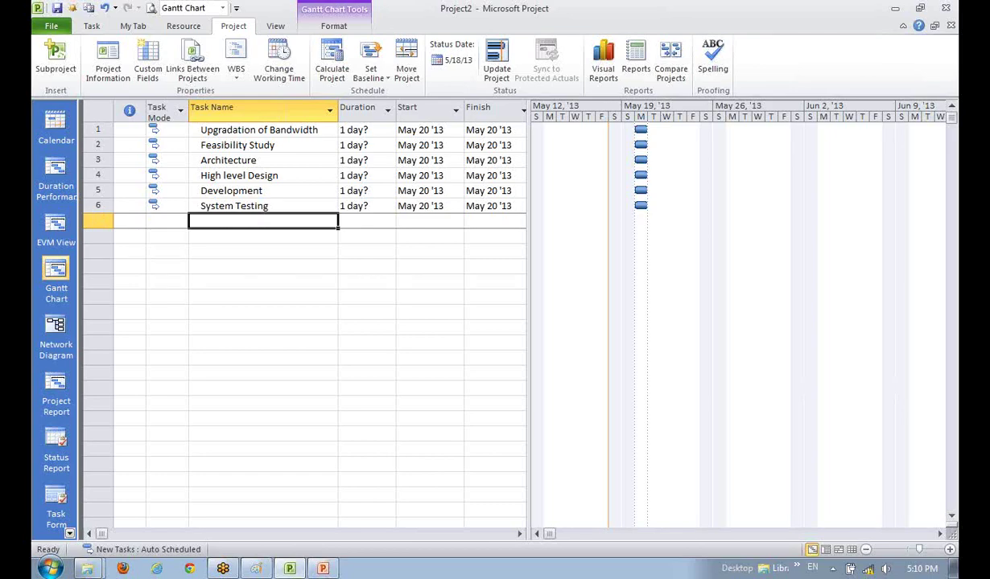
# Step: Add the tasks "Deployment", "User Testing" and "Acceptance" below System Testing
pyautogui.write('Deployment')
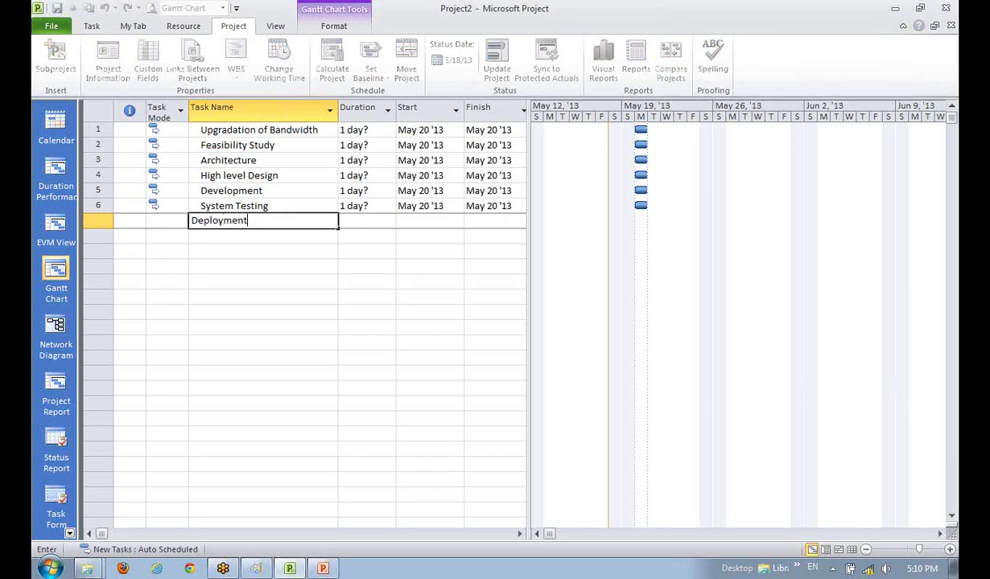
pyautogui.press('Return')
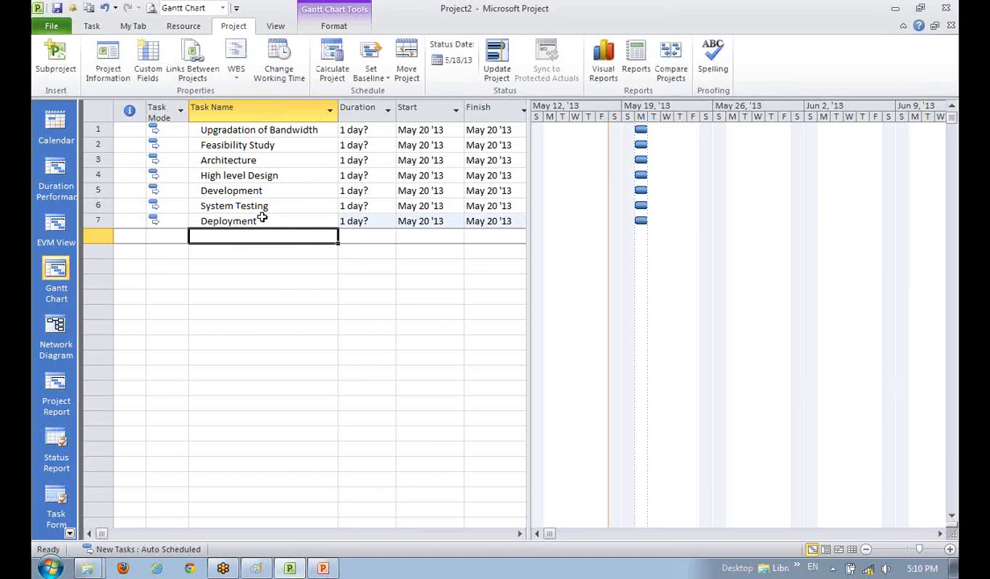
pyautogui.write('User')
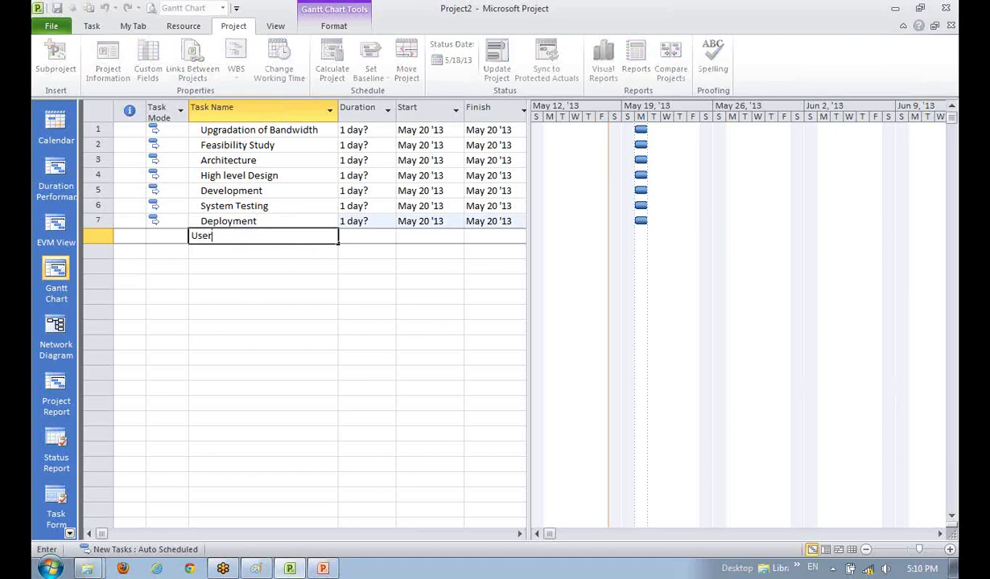
pyautogui.write(' Testing')
pyautogui.press('Return')
pyautogui.write('Acceptance')
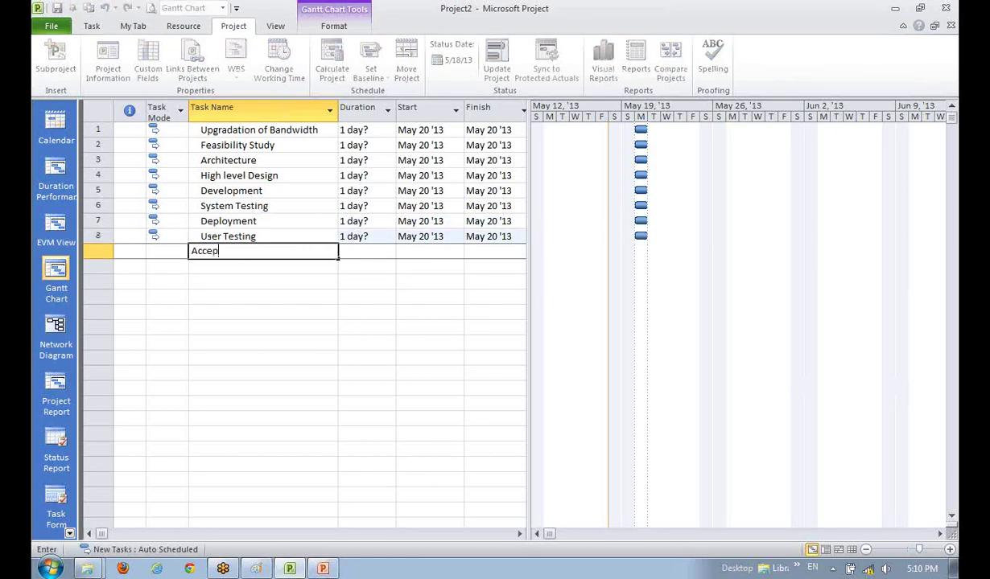
pyautogui.press('Return')
# Step: Review the sequence of project phases in the task list, from Acceptance back up to Upgradation of Bandwidth
pyautogui.press('Up')
pyautogui.press('Up')
pyautogui.press('Up')
pyautogui.press('Up')
pyautogui.press('Up')
pyautogui.press('Up')
pyautogui.press('Up')
pyautogui.press('Up')
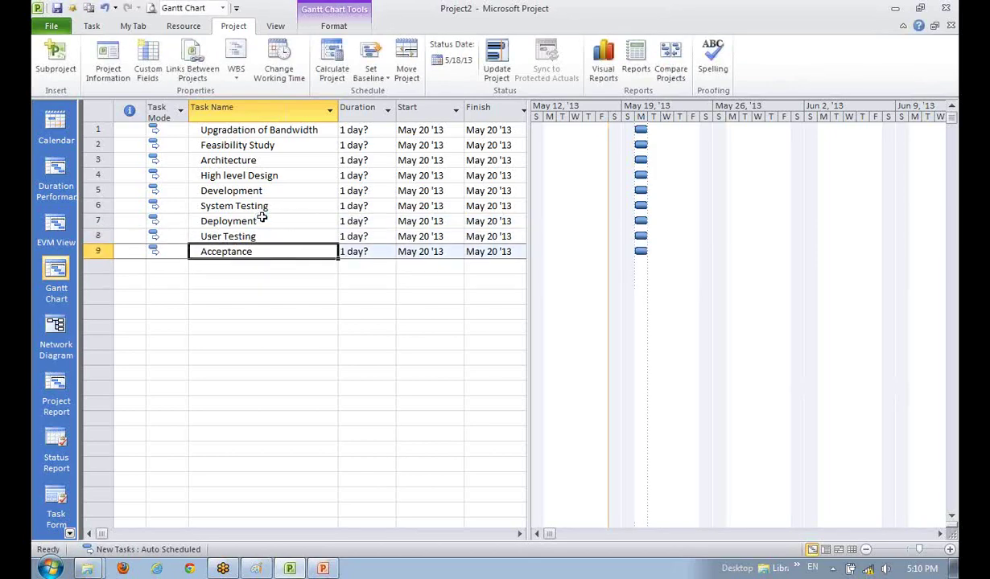
pyautogui.press('Down')
pyautogui.press('Down')
pyautogui.press('Down')
pyautogui.press('Down')
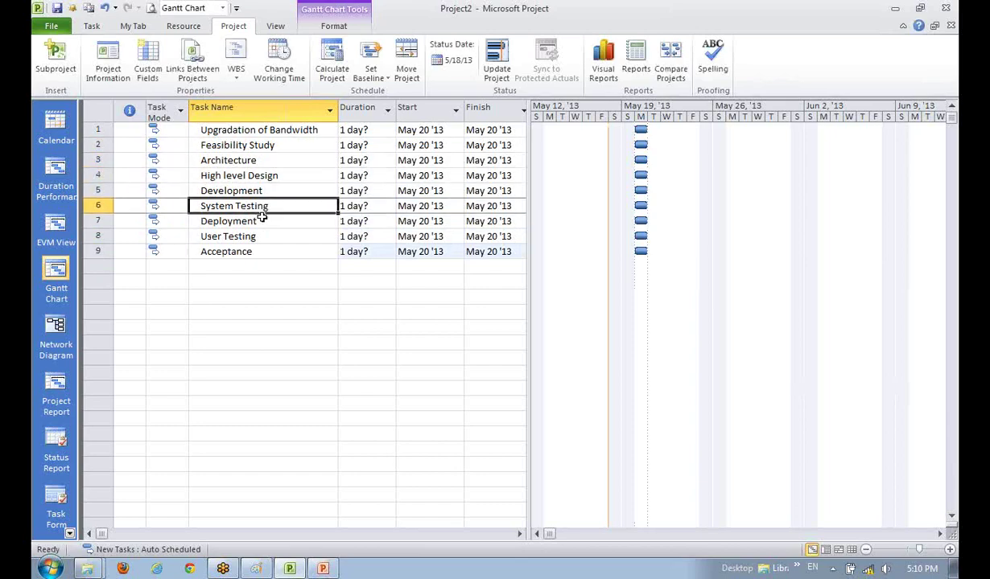
pyautogui.press('Up')
pyautogui.press('Up')
pyautogui.press('Up')
pyautogui.press('Up')
pyautogui.press('Up')
pyautogui.press('Down')
pyautogui.press('Down')
pyautogui.press('Up')
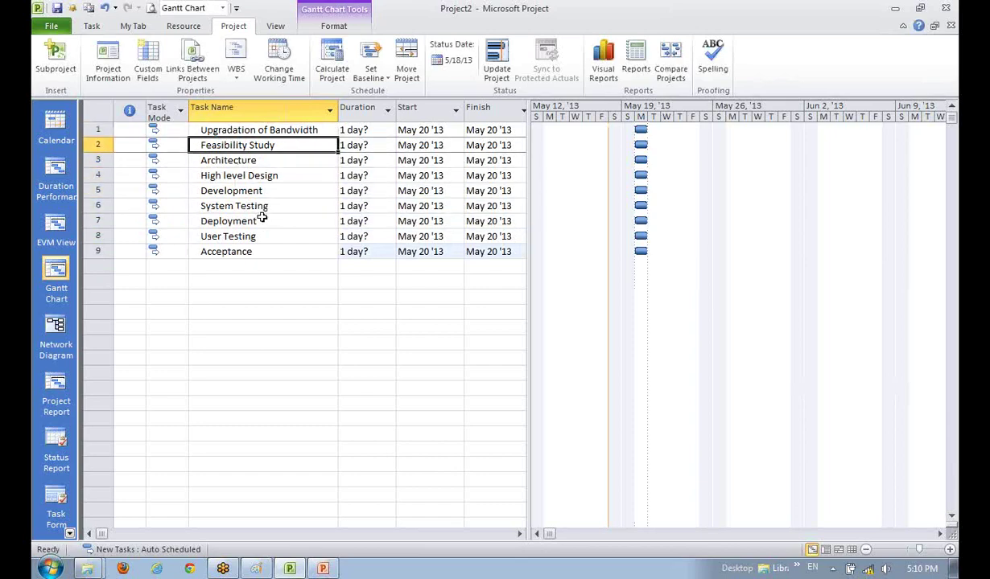
pyautogui.press('Down')
pyautogui.press('Up')
pyautogui.press('Down')
pyautogui.press('Up')
pyautogui.press('Down')
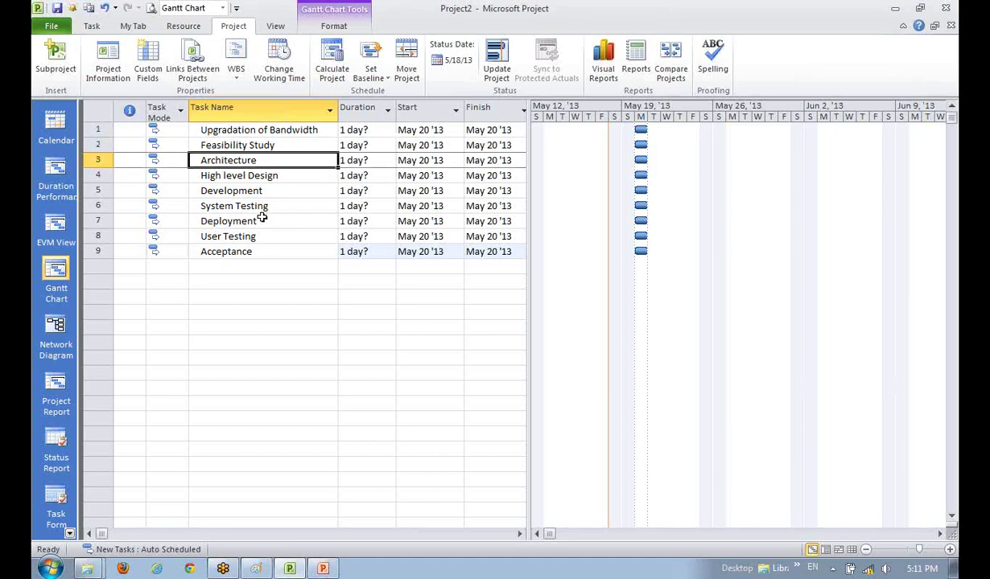
pyautogui.press('Insert')
pyautogui.press('Insert')
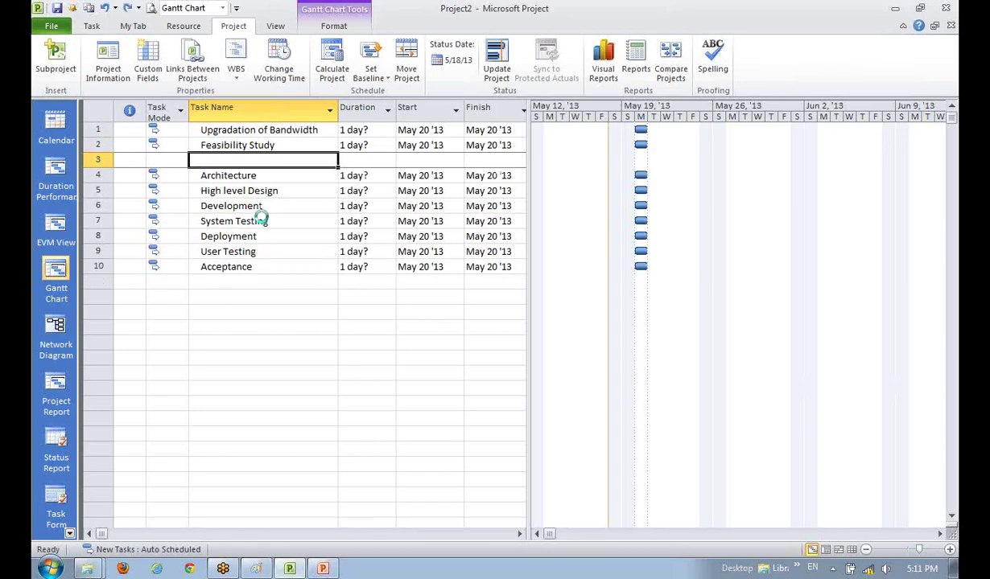
pyautogui.press('Delete')
pyautogui.press('Delete')
# Step: Rename the Feasibility Study task as "Requirements"
pyautogui.press('Up')
pyautogui.press('Up')
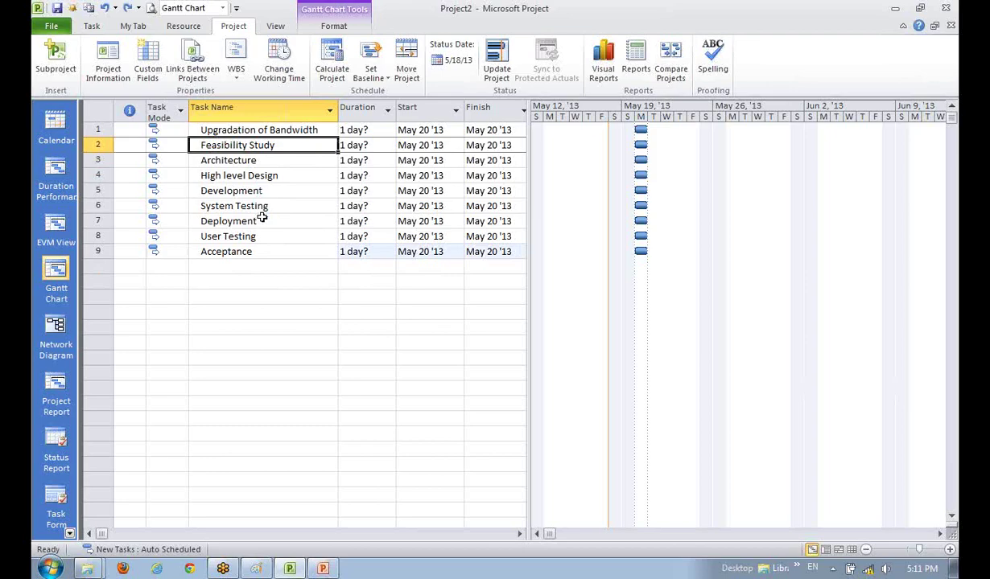
pyautogui.write('Requir')
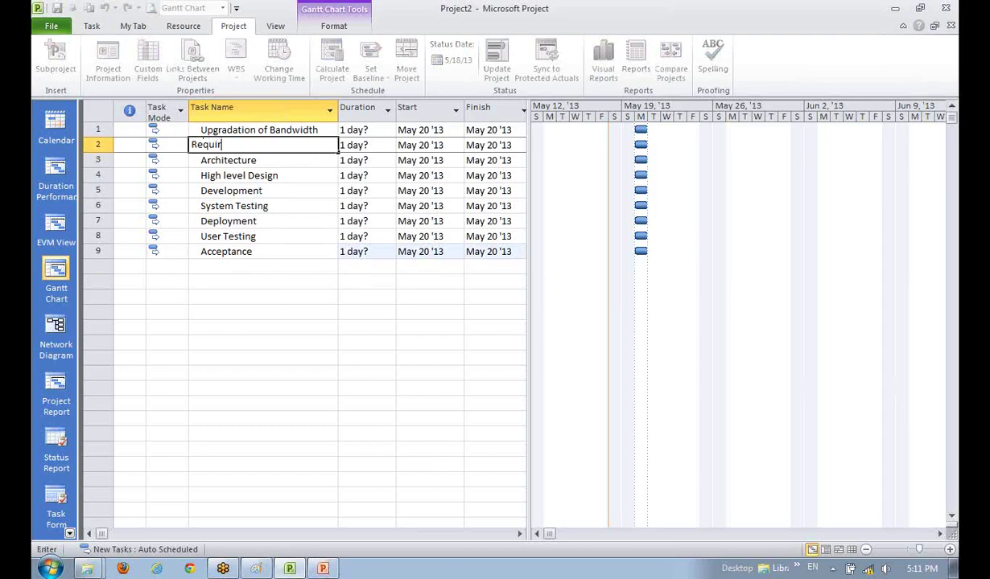
pyautogui.write('ements')
pyautogui.press('Return')
pyautogui.press('Down')
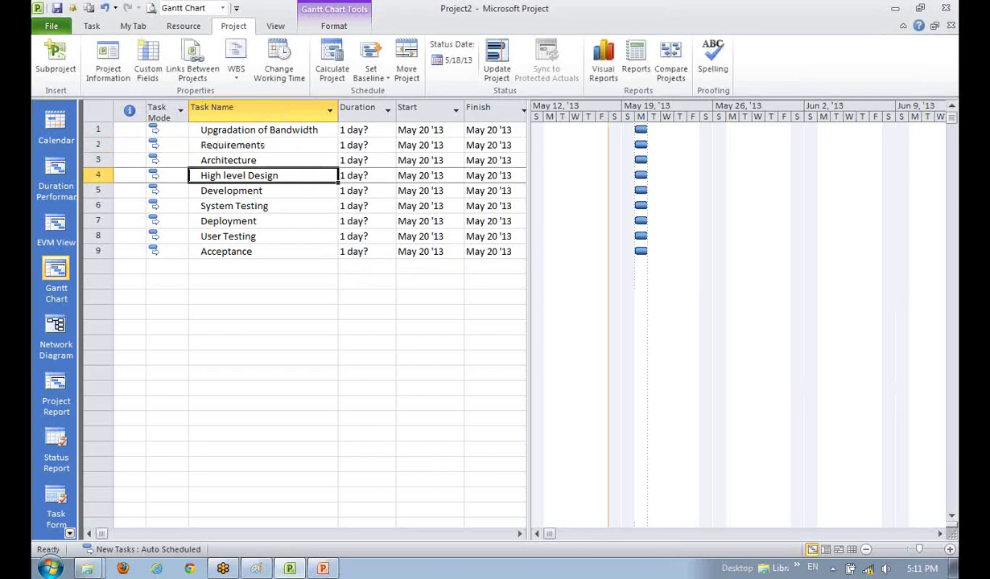
# Step: Examine the main phases around Requirements, Architecture and High level Design to decide where subtasks belong
pyautogui.press('Up')
pyautogui.press('Down')
pyautogui.press('Up')
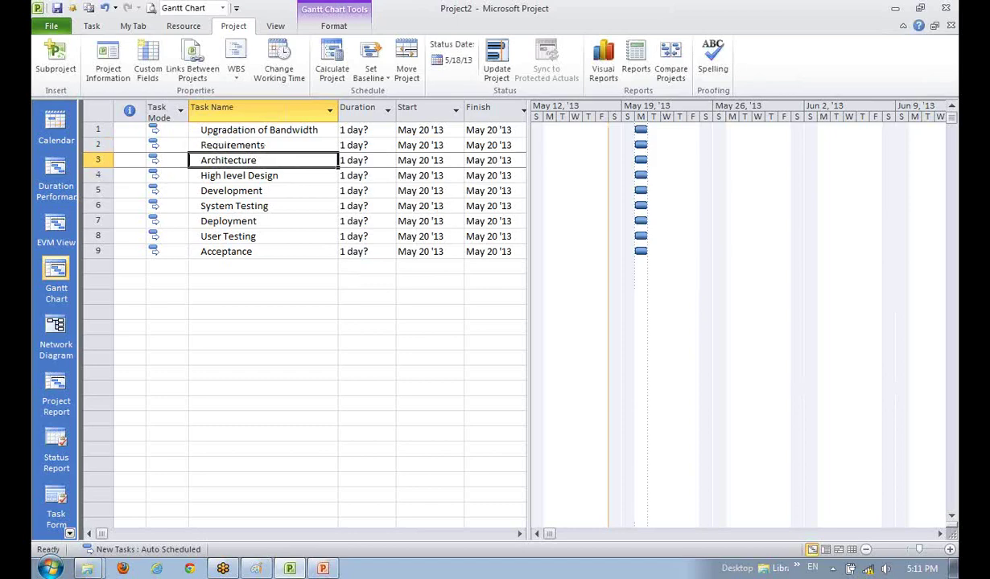
pyautogui.press('Down')
pyautogui.press('Up')
pyautogui.press('Down')
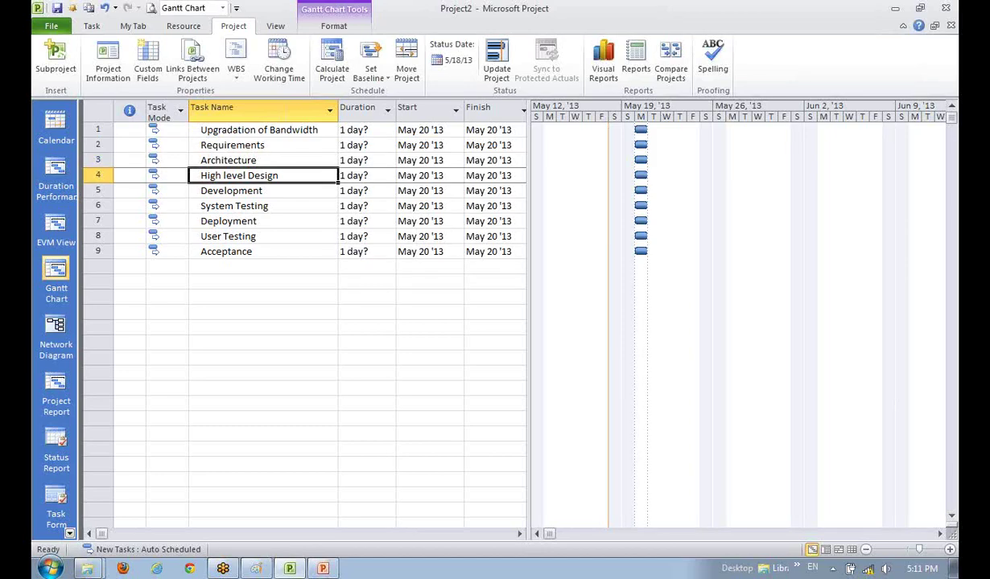
pyautogui.press('Down')
pyautogui.press('Up')
pyautogui.press('Up')
pyautogui.press('Up')
pyautogui.press('Up')
pyautogui.press('Down')
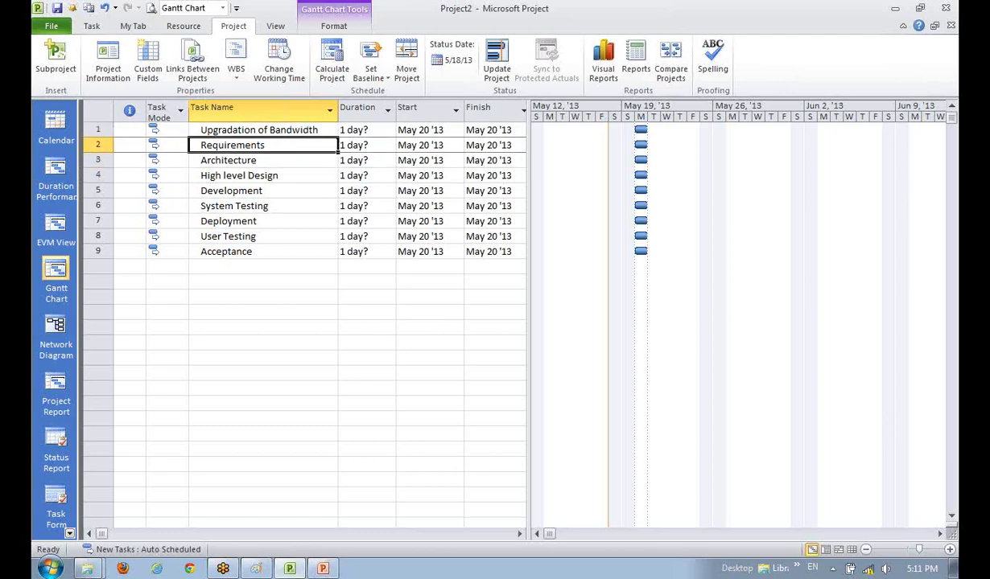
pyautogui.press('Down')
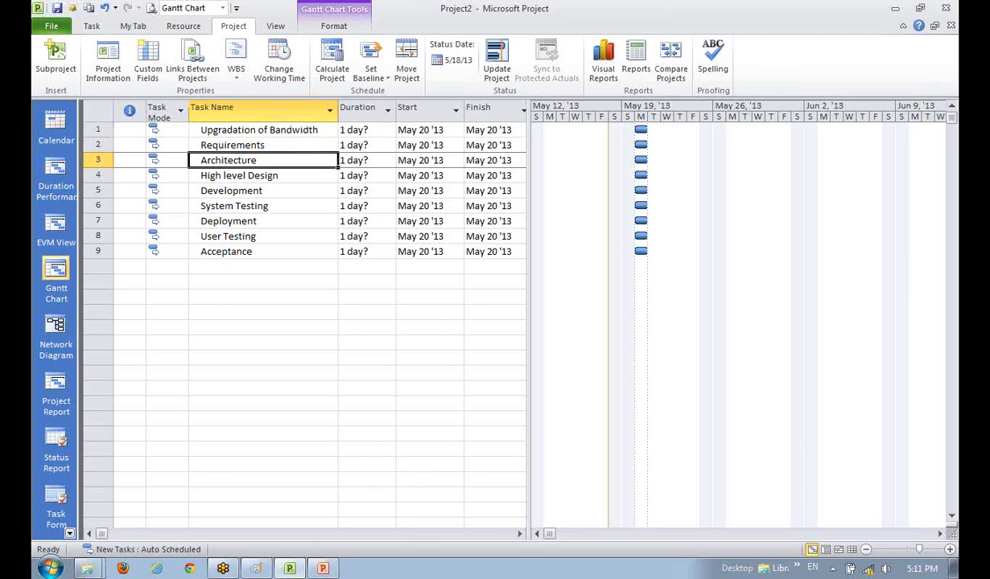
pyautogui.press('Down')
pyautogui.press('Up')
pyautogui.press('Down')
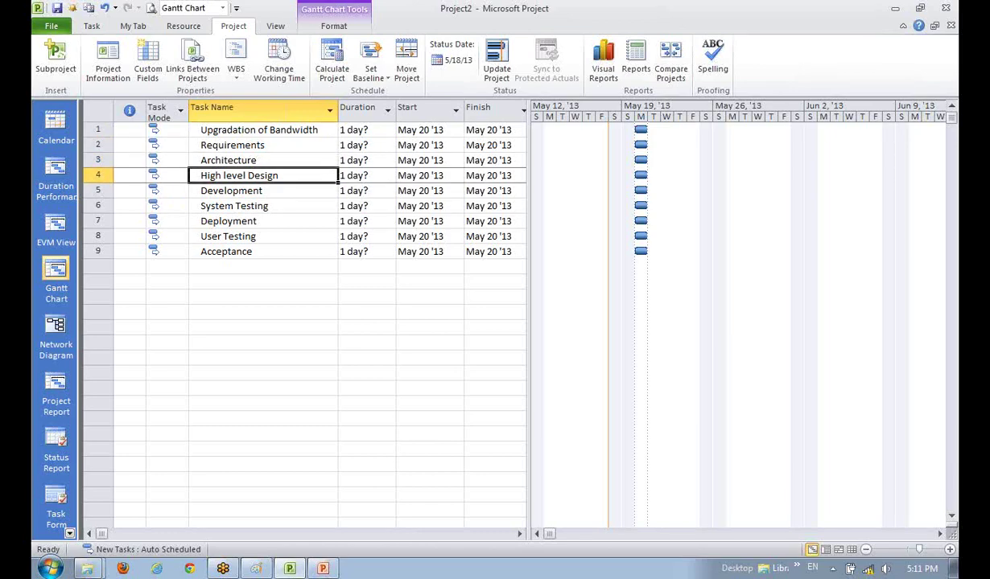
pyautogui.press('Down')
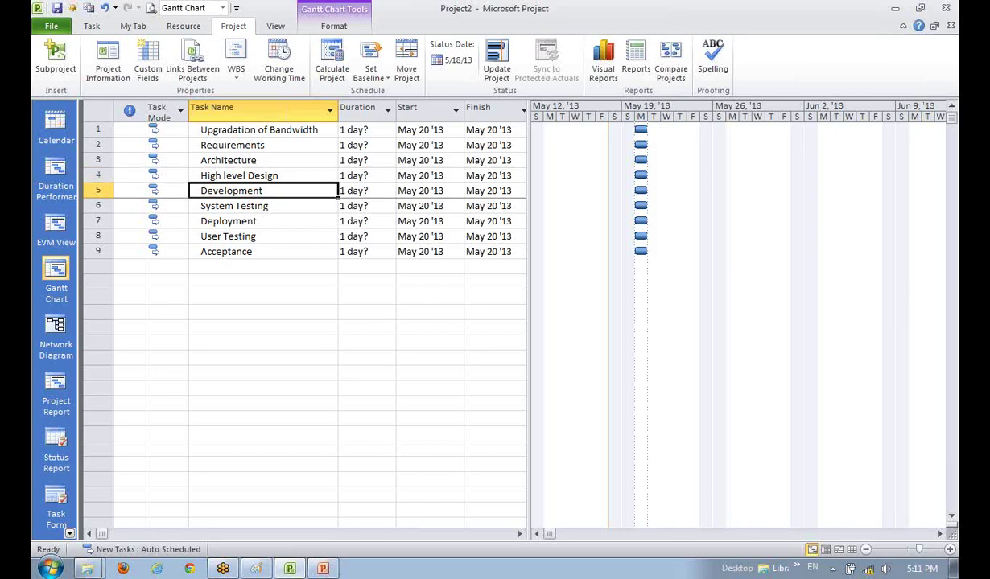
pyautogui.press('Up')
pyautogui.press('Up')
pyautogui.press('Up')
pyautogui.press('Down')
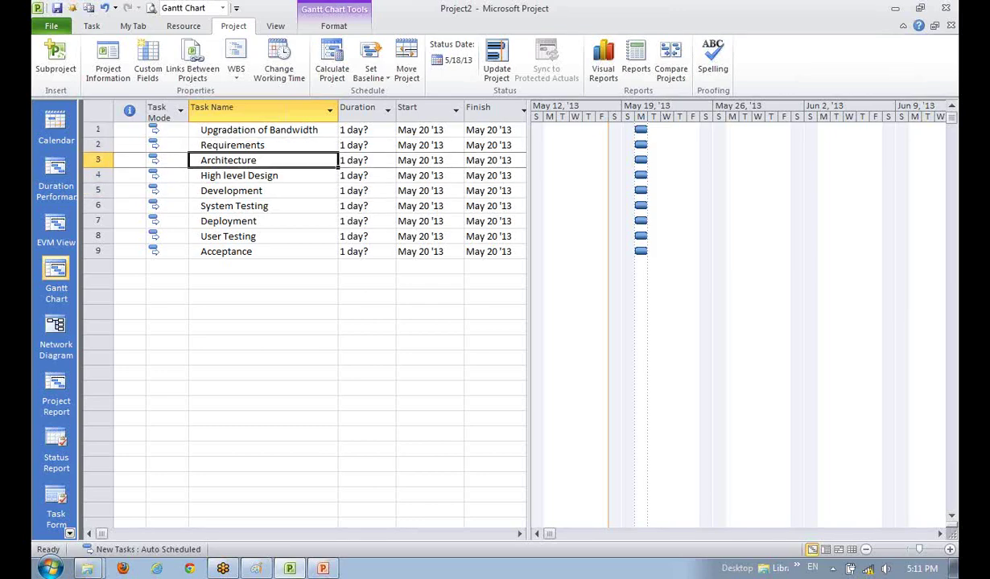
pyautogui.click(268, 292)
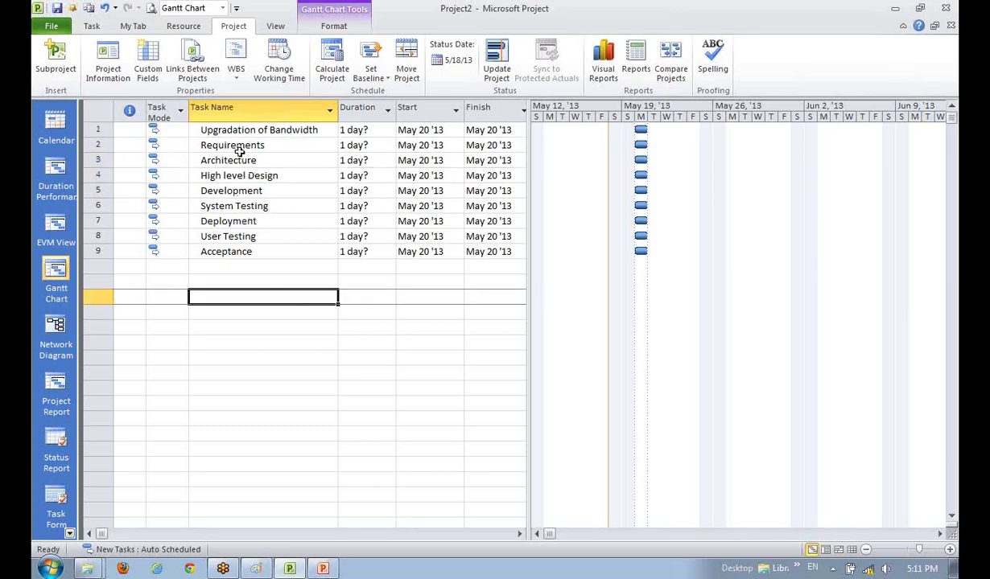
pyautogui.click(229, 130)
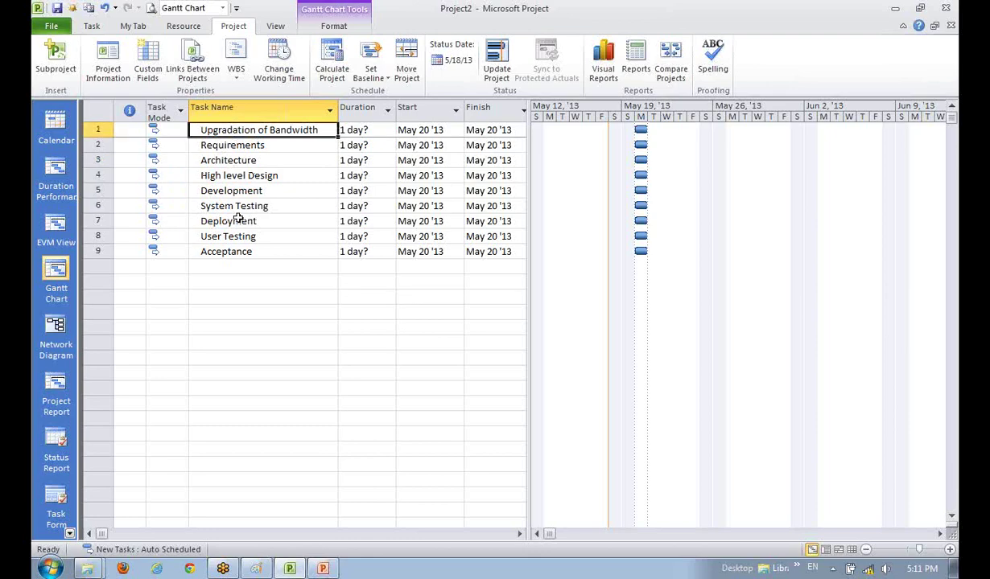
pyautogui.click(243, 253)
pyautogui.click(229, 146)
pyautogui.click(257, 206)
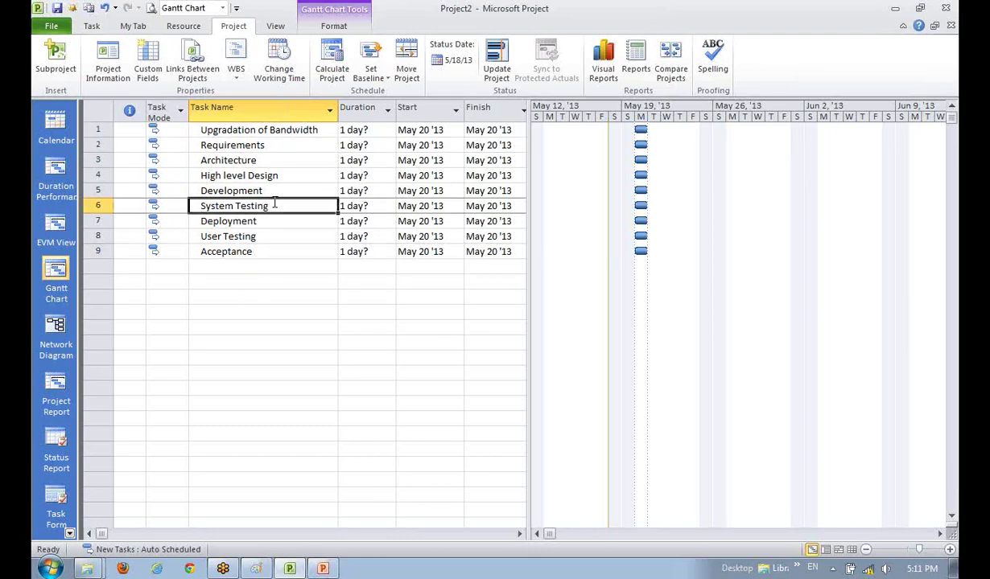
# Step: Insert two blank rows above Architecture and name the first one "Business Requirements"
pyautogui.click(259, 160)
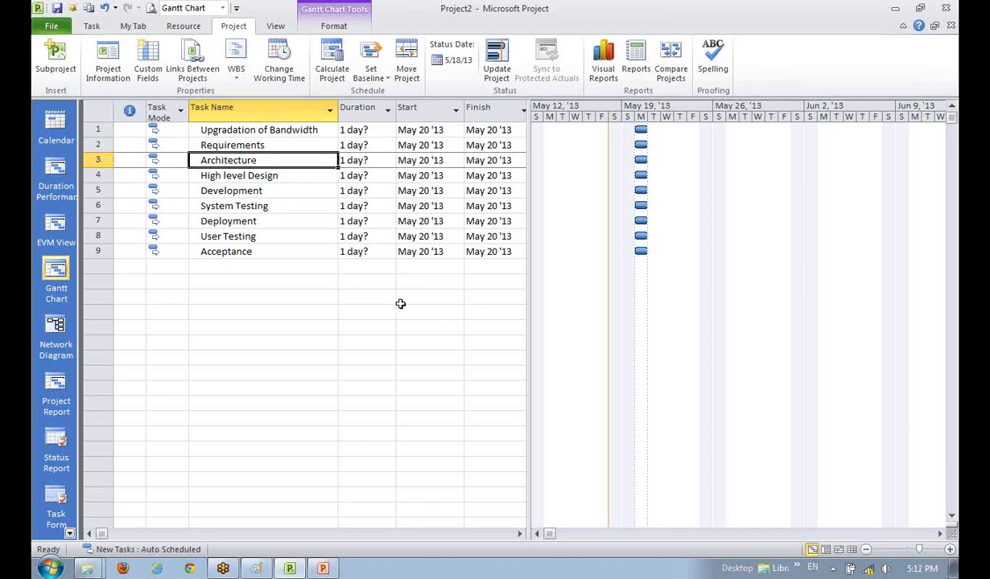
pyautogui.press('Insert')
pyautogui.press('Insert')
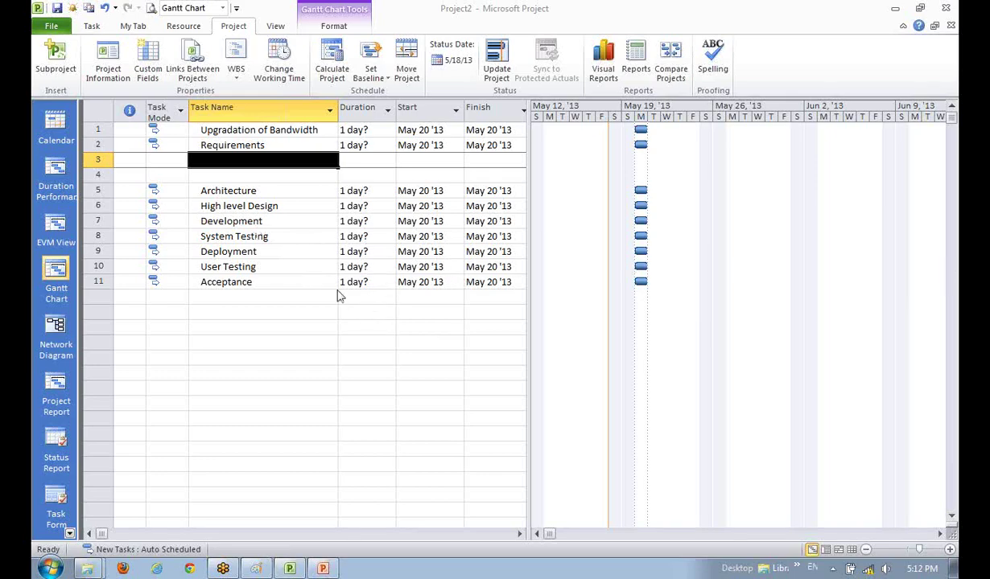
pyautogui.click(256, 173)
pyautogui.click(261, 161)
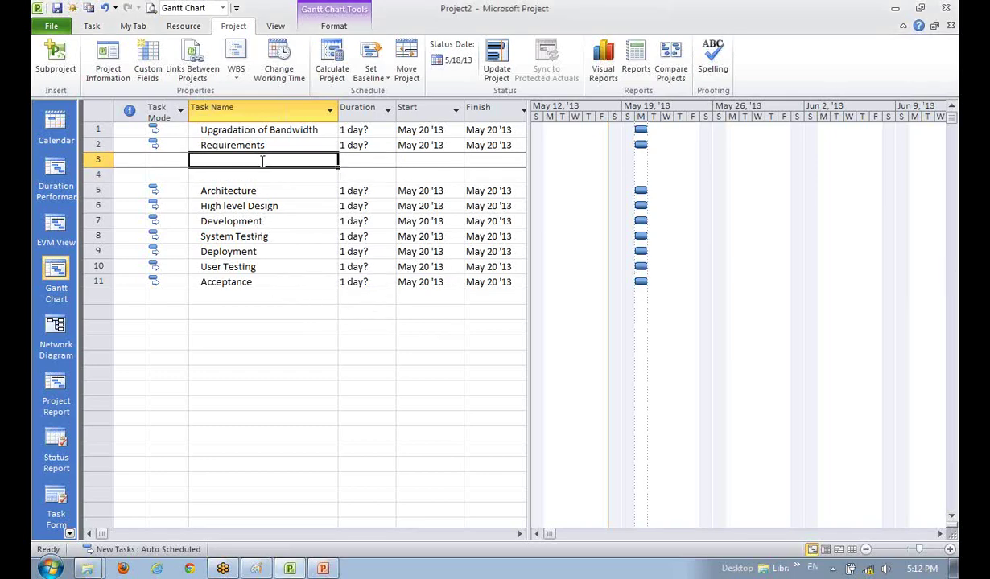
pyautogui.write('Business')
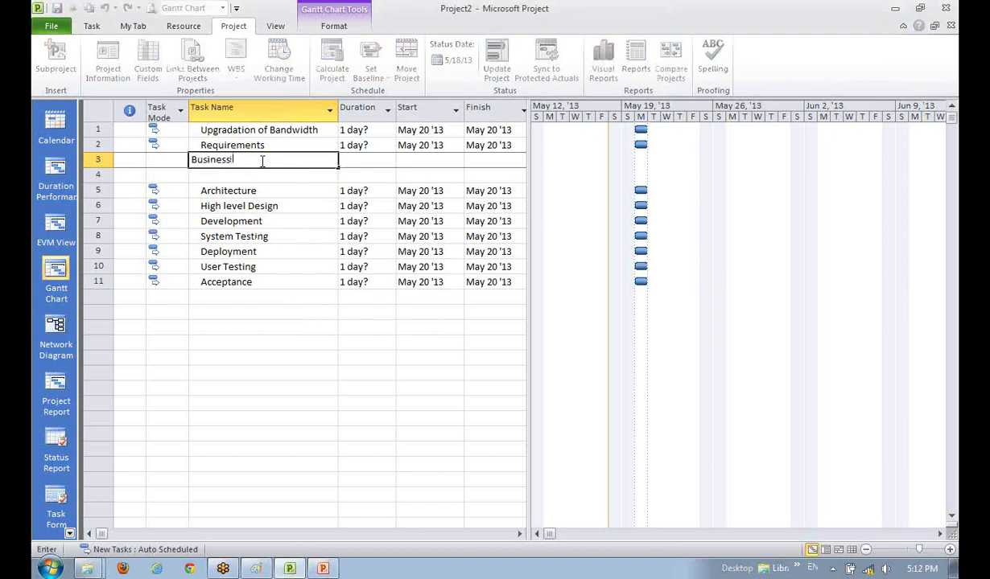
pyautogui.write(' Requirements,')
pyautogui.press('Return')
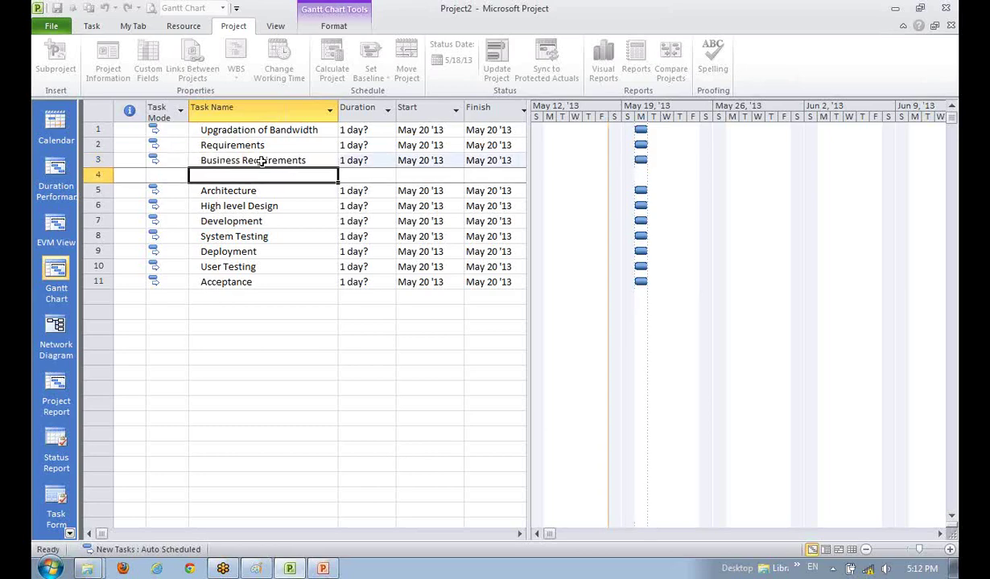
pyautogui.click(261, 160)
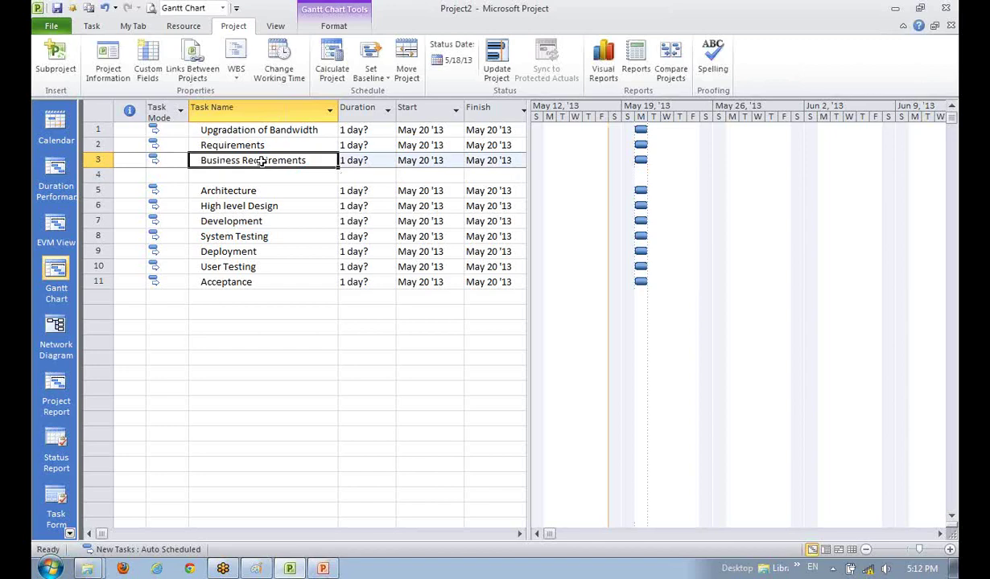
pyautogui.click(244, 217)
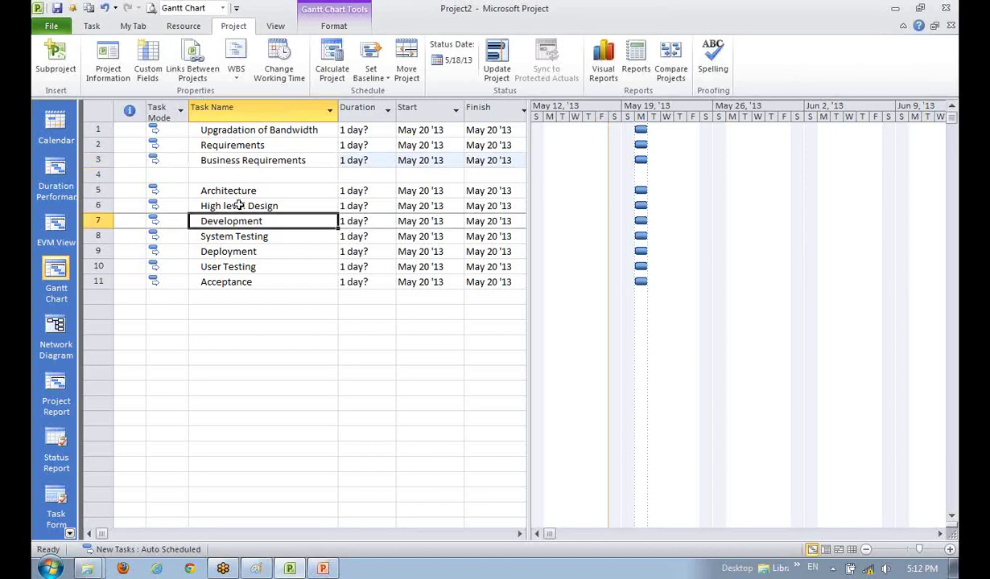
pyautogui.click(213, 160)
pyautogui.click(225, 219)
pyautogui.click(207, 160)
pyautogui.moveTo(210, 160); pyautogui.dragTo(213, 160)
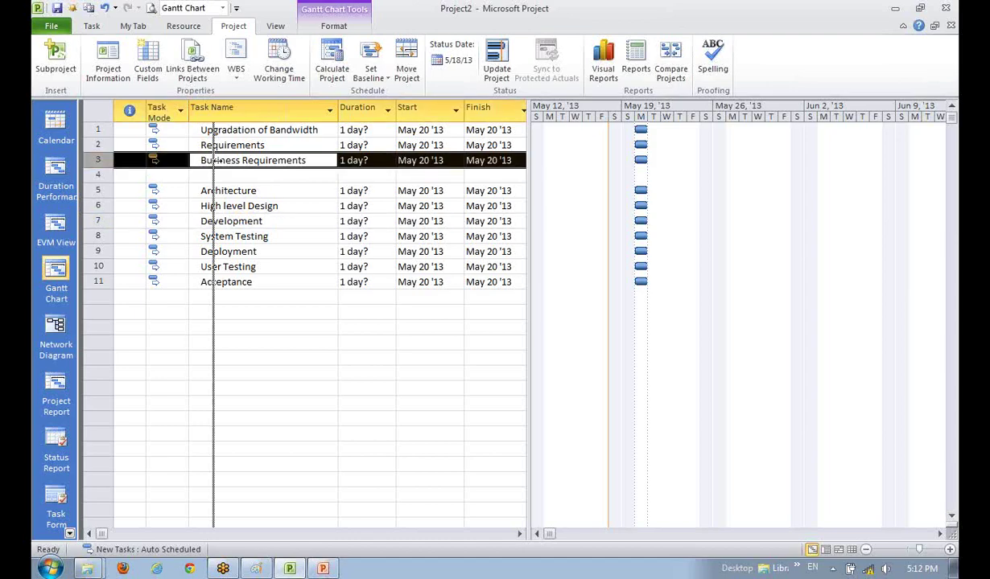
# Step: Enter the task "System Requirements" in the blank row between Business Requirements and Architecture
pyautogui.click(226, 190)
pyautogui.press('Up')
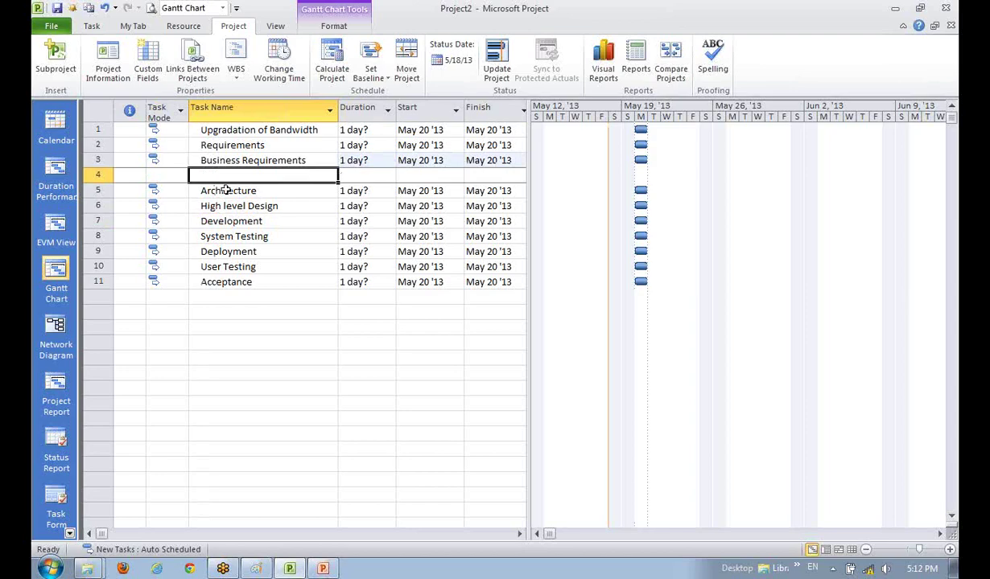
pyautogui.write('System ')
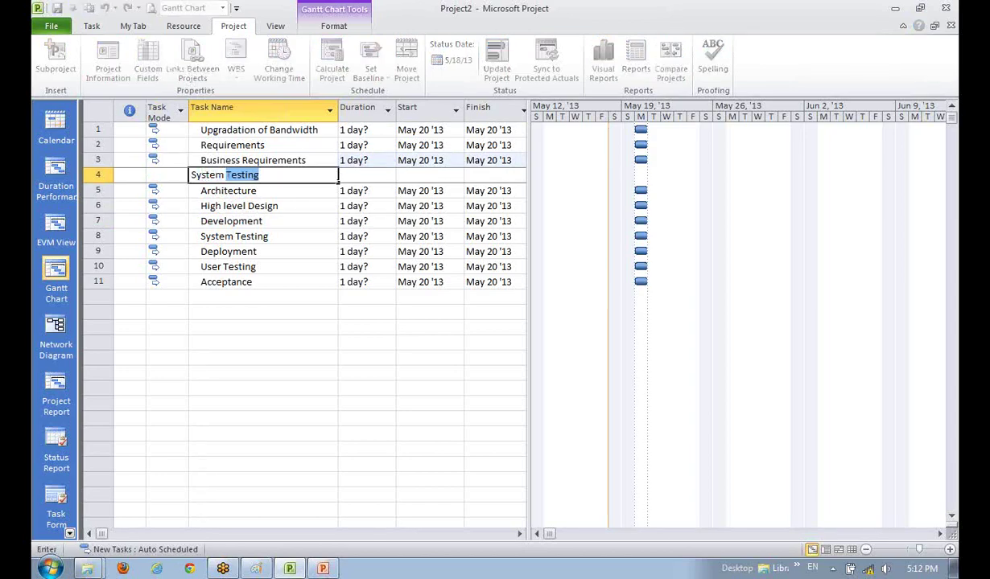
pyautogui.write('Requirements')
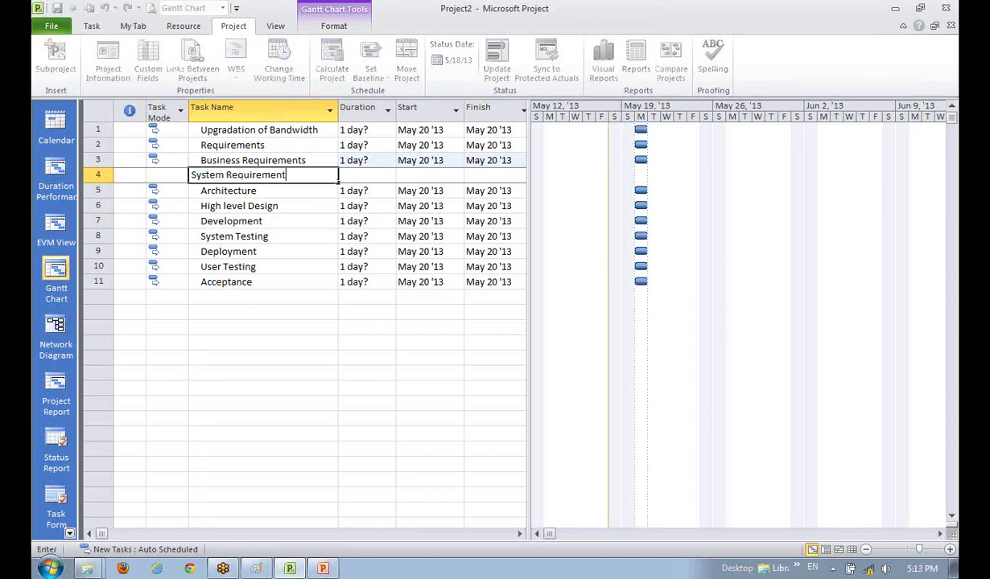
pyautogui.press('Return')
# Step: Insert two blank rows between System Requirements and Architecture
pyautogui.press('Insert')
pyautogui.press('Insert')
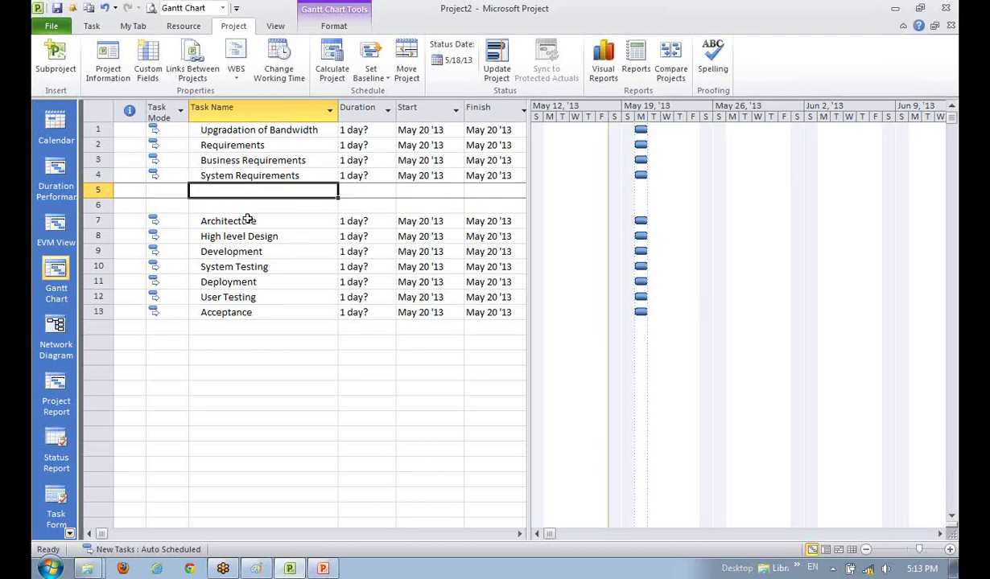
pyautogui.press('Up')
pyautogui.press('Up')
pyautogui.press('Down')
pyautogui.press('Down')
# Step: Enter the task "Requirements Document" in the blank row directly below System Requirements
pyautogui.write('Requ')
pyautogui.press('Delete')
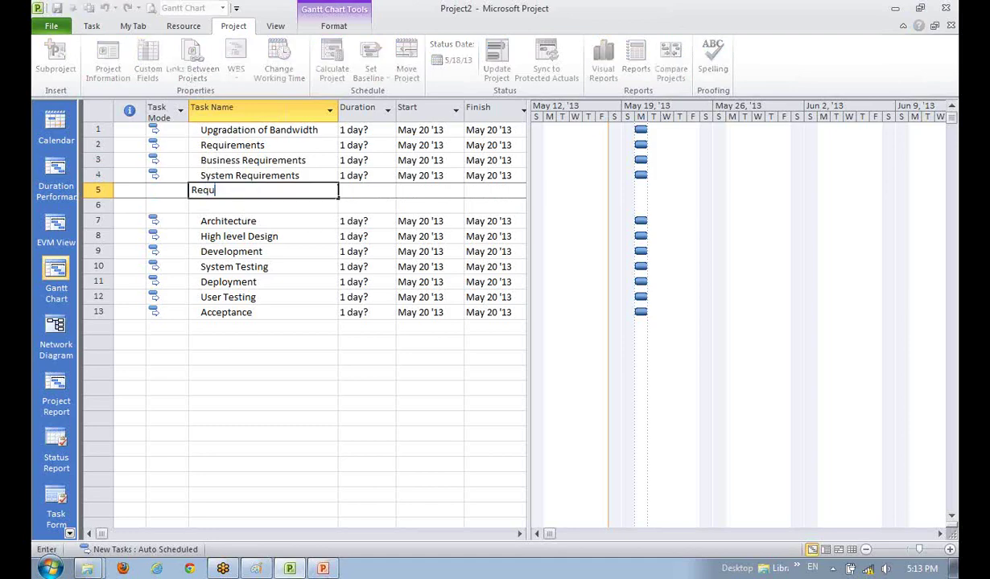
pyautogui.press('BackSpace')
pyautogui.write('ure')
pyautogui.press('BackSpace')
pyautogui.press('BackSpace')
pyautogui.write('irements')
pyautogui.write('Docume')
pyautogui.press('Return')
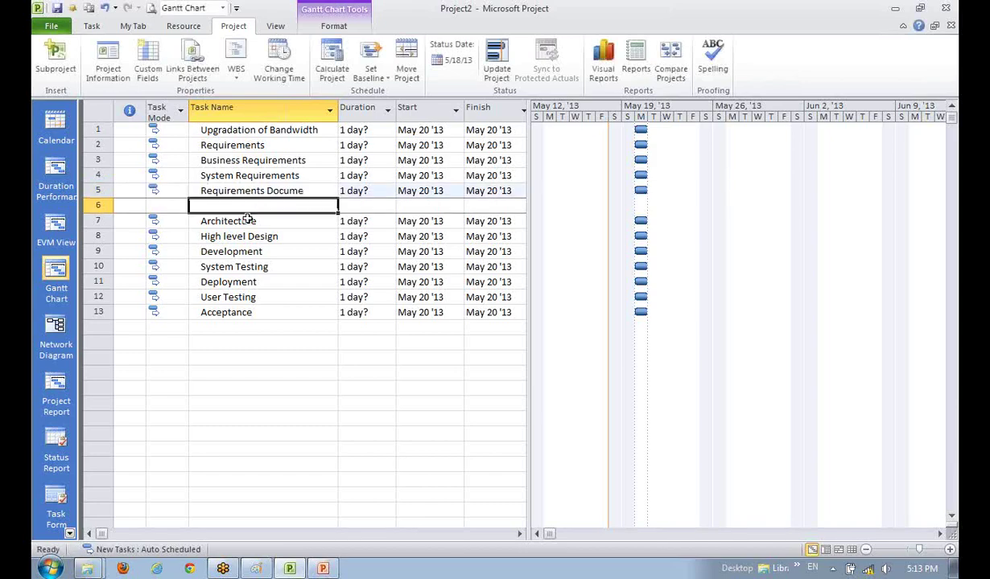
pyautogui.press('Up')
pyautogui.press('F2')
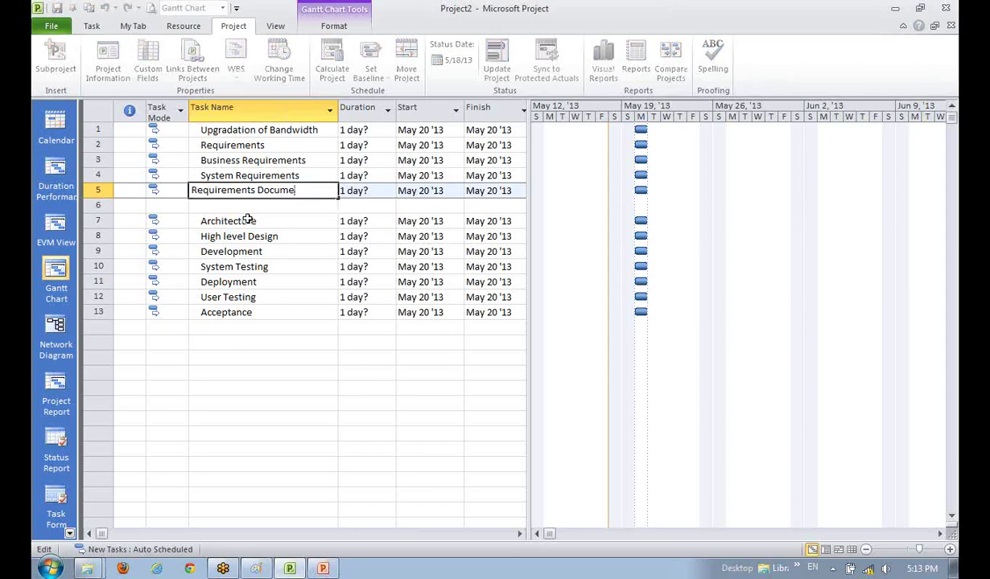
pyautogui.press('BackSpace')
pyautogui.write('ents')
pyautogui.press('BackSpace')
pyautogui.press('Return')
# Step: Enter the task "Requirements Approval" in the blank row between Requirements Document and Architecture
pyautogui.write('Appr')
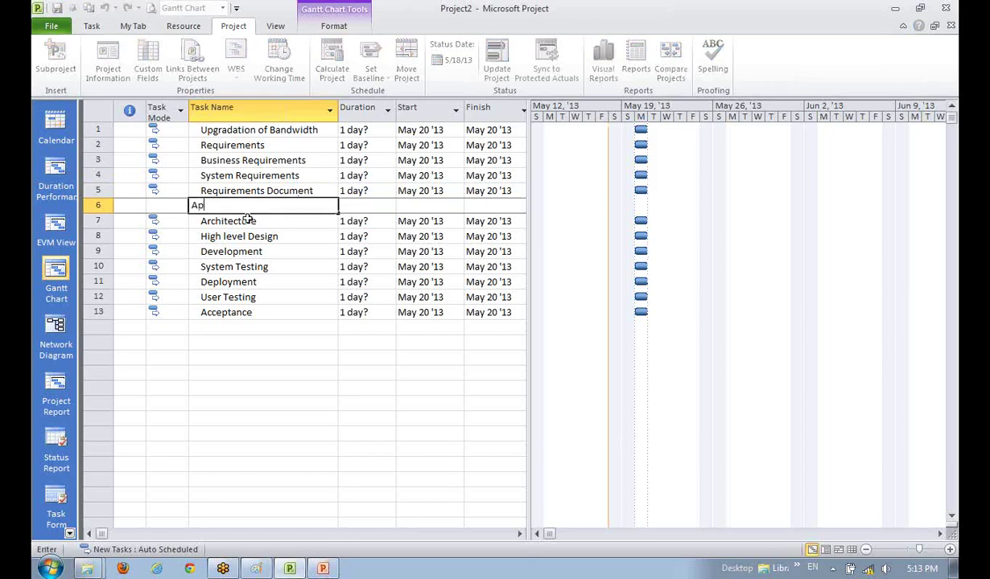
pyautogui.press('BackSpace')
pyautogui.press('BackSpace')
pyautogui.press('BackSpace')
pyautogui.press('BackSpace')
pyautogui.write('Requirements Approa')
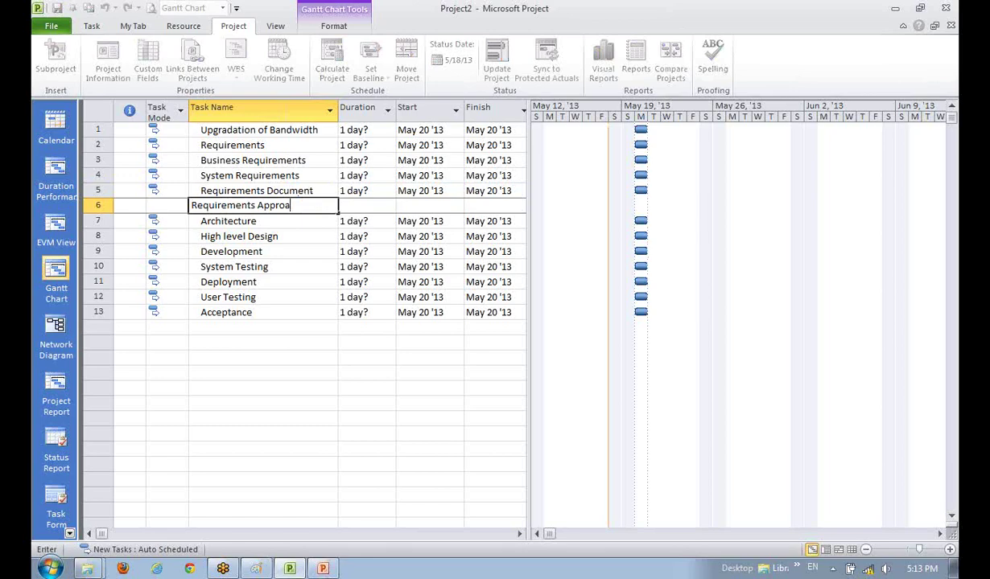
pyautogui.press('BackSpace')
pyautogui.write('roval')
pyautogui.press('Return')
# Step: Examine the Requirements phase and its detailed tasks to decide how the task list should be structured
pyautogui.press('Up')
pyautogui.press('Up')
pyautogui.press('Up')
pyautogui.press('Up')
pyautogui.press('Up')
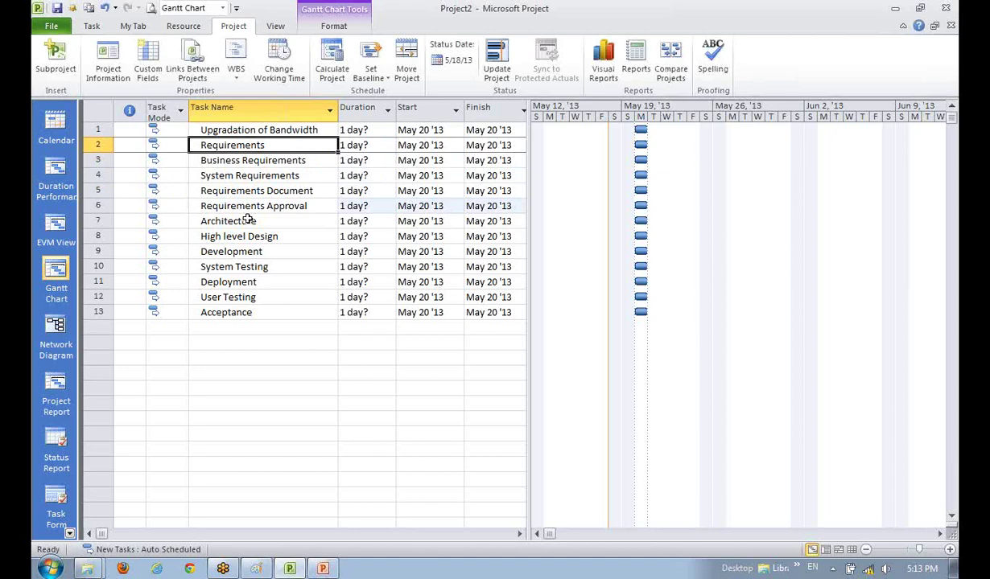
pyautogui.press('Down')
pyautogui.press('Down')
pyautogui.press('Down')
pyautogui.press('Down')
pyautogui.press('Down')
pyautogui.press('Up')
pyautogui.press('Up')
pyautogui.press('Up')
pyautogui.press('Up')
pyautogui.press('Up')
pyautogui.press('Up')
pyautogui.press('Down')
pyautogui.press('Up')
pyautogui.press('Down')
pyautogui.press('Down')
pyautogui.press('Up')
# Step: Indent all tasks from Requirements through Acceptance one level under Upgradation of Bandwidth
pyautogui.hotkey('shift', 'Down')
pyautogui.hotkey('shift', 'Down')
pyautogui.hotkey('shift', 'Down')
pyautogui.hotkey('shift', 'Down')
pyautogui.hotkey('shift', 'Down')
pyautogui.hotkey('shift', 'Down')
pyautogui.hotkey('shift', 'Down')
pyautogui.hotkey('shift', 'Down')
pyautogui.hotkey('shift', 'Down')
pyautogui.hotkey('shift', 'Down')
pyautogui.hotkey('shift', 'Down')
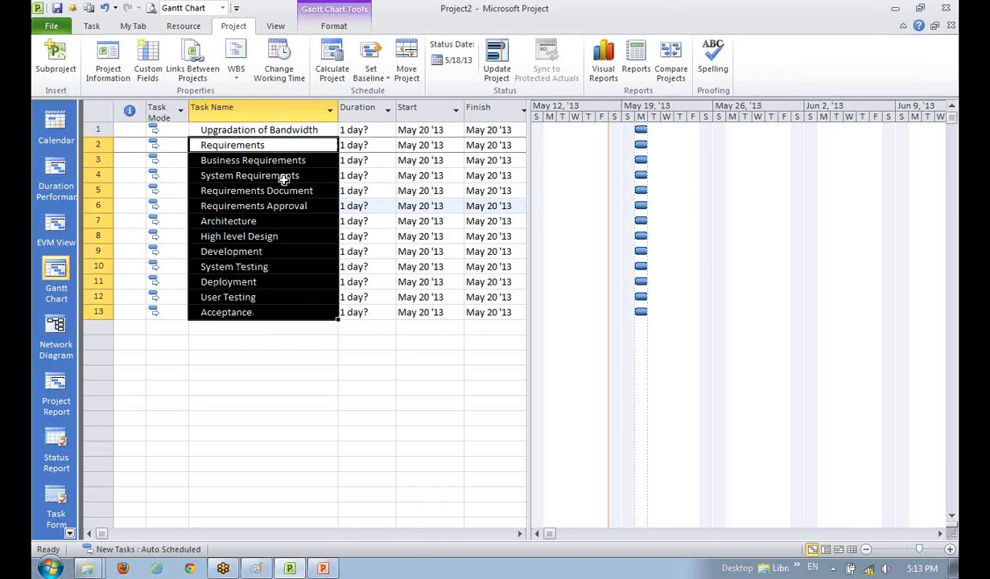
pyautogui.click(92, 25)
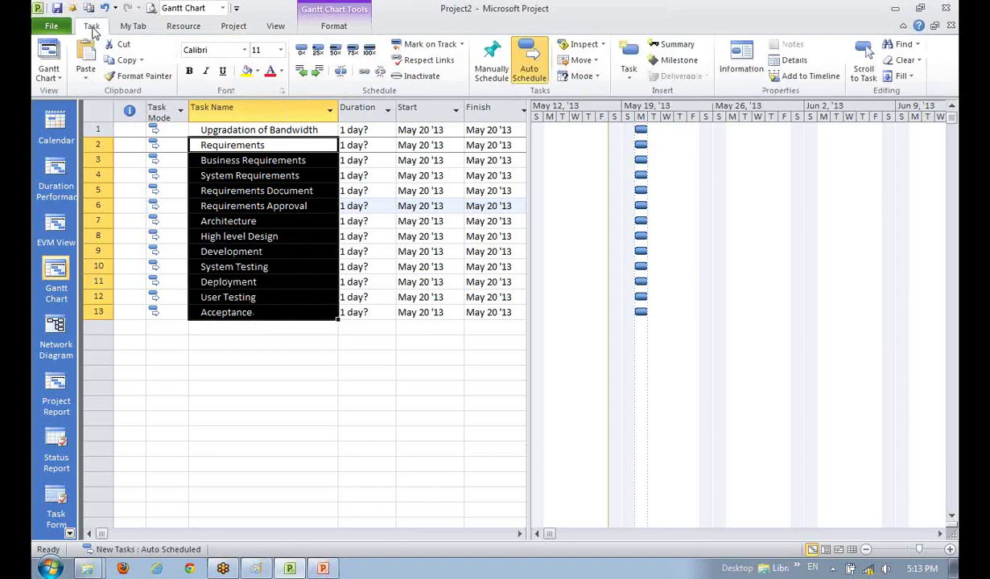
pyautogui.click(254, 206)
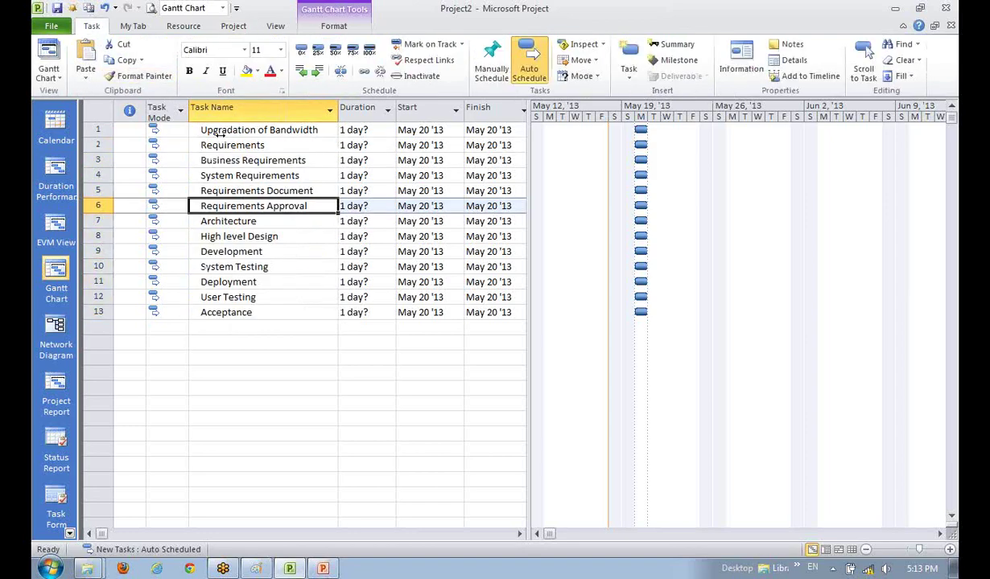
pyautogui.click(212, 132)
pyautogui.click(218, 144)
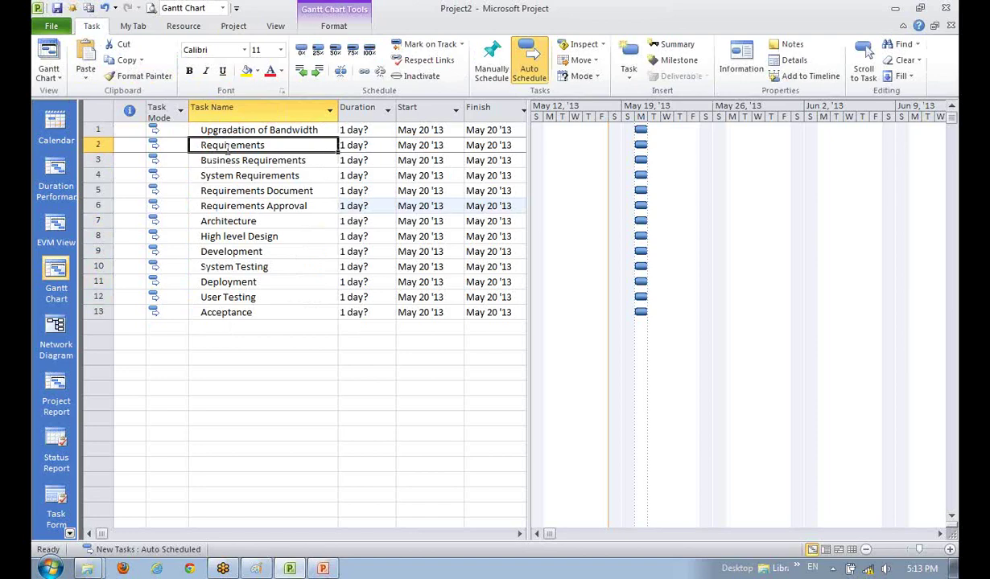
pyautogui.moveTo(232, 145); pyautogui.dragTo(220, 312)
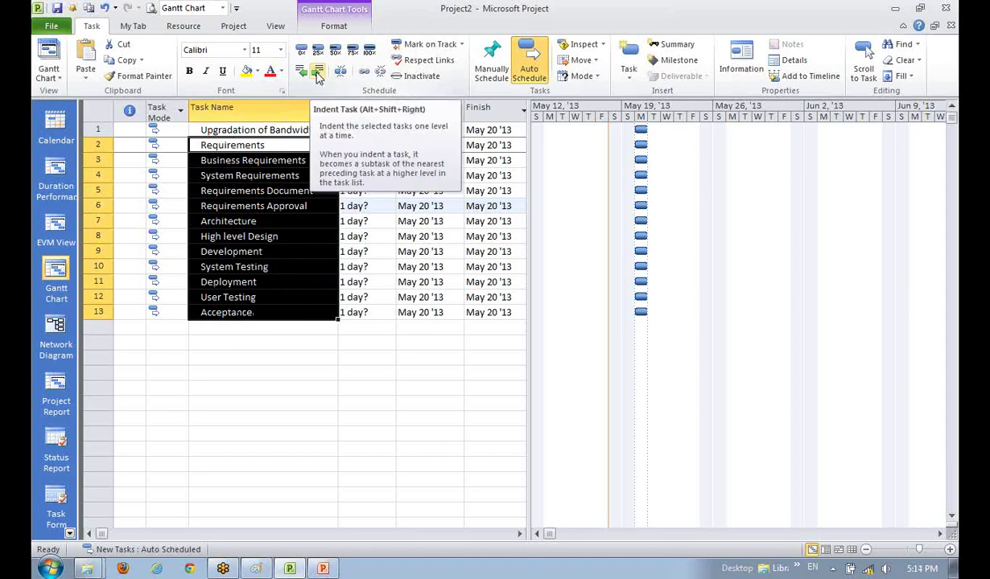
pyautogui.click(318, 74)
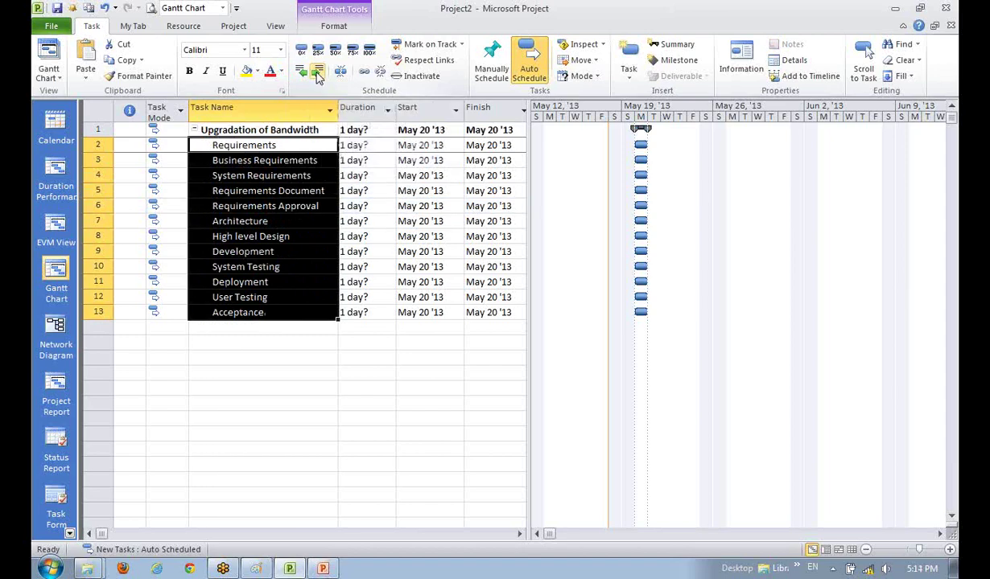
# Step: Collapse the Upgradation of Bandwidth summary task and expand it again to check its subtasks
pyautogui.click(250, 235)
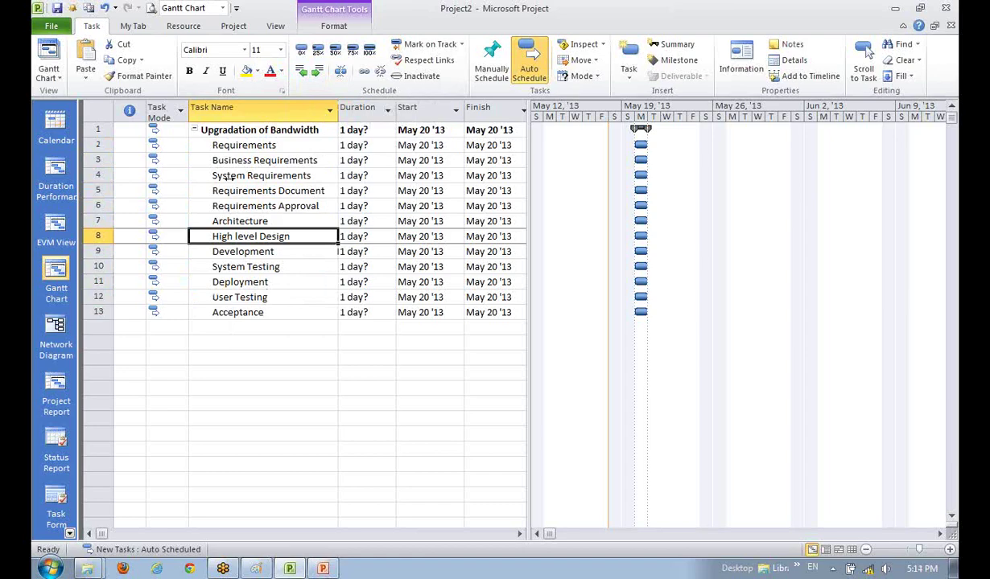
pyautogui.click(225, 131)
pyautogui.click(195, 129)
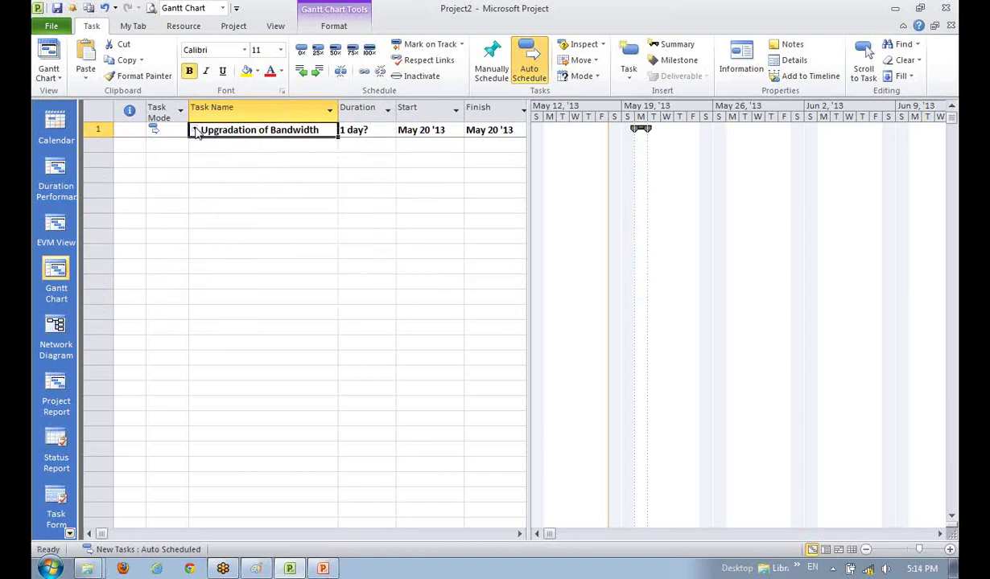
pyautogui.click(194, 129)
pyautogui.click(253, 206)
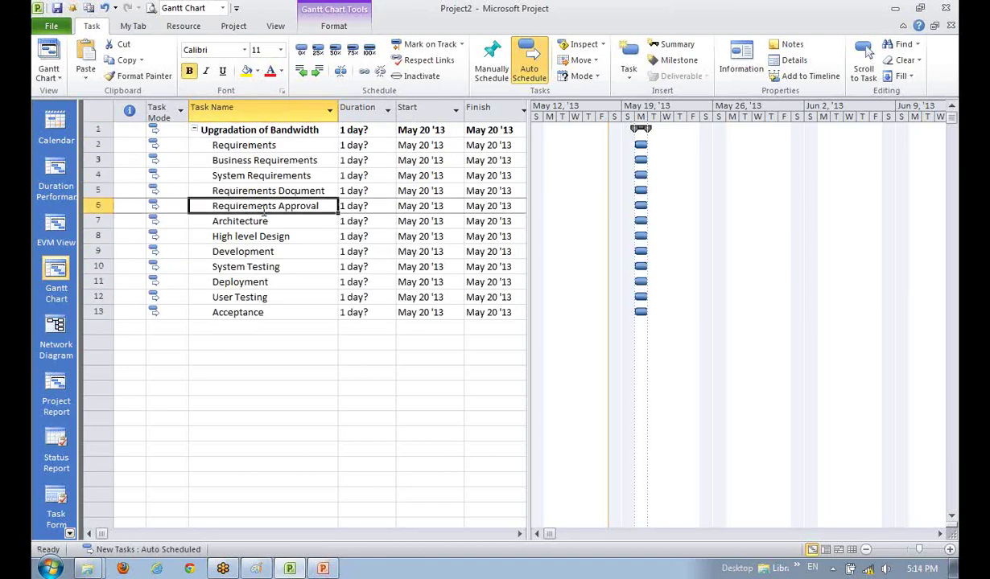
# Step: Indent the tasks Business Requirements through Requirements Approval as subtasks of Requirements
pyautogui.click(233, 297)
pyautogui.moveTo(252, 160); pyautogui.dragTo(252, 200)
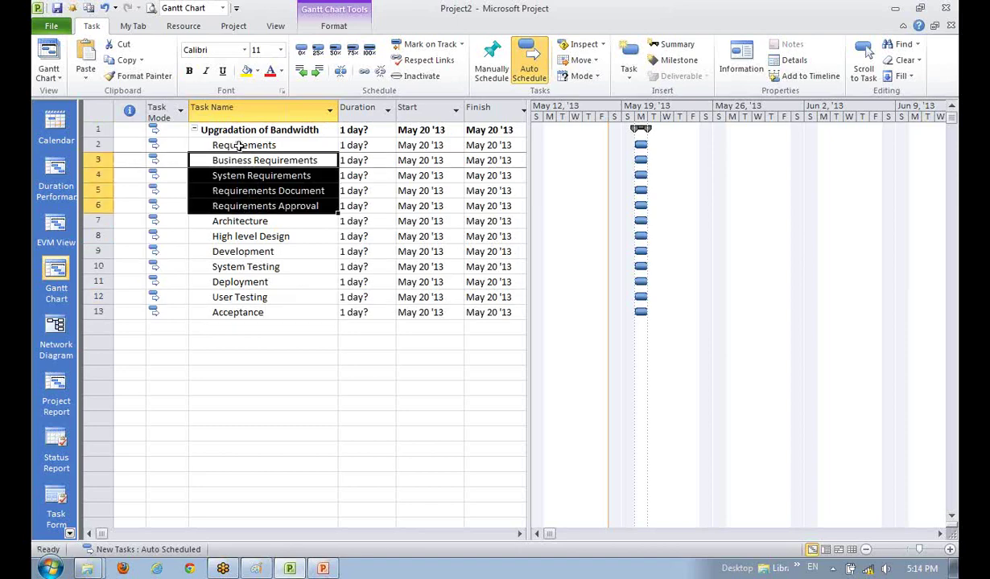
pyautogui.click(318, 71)
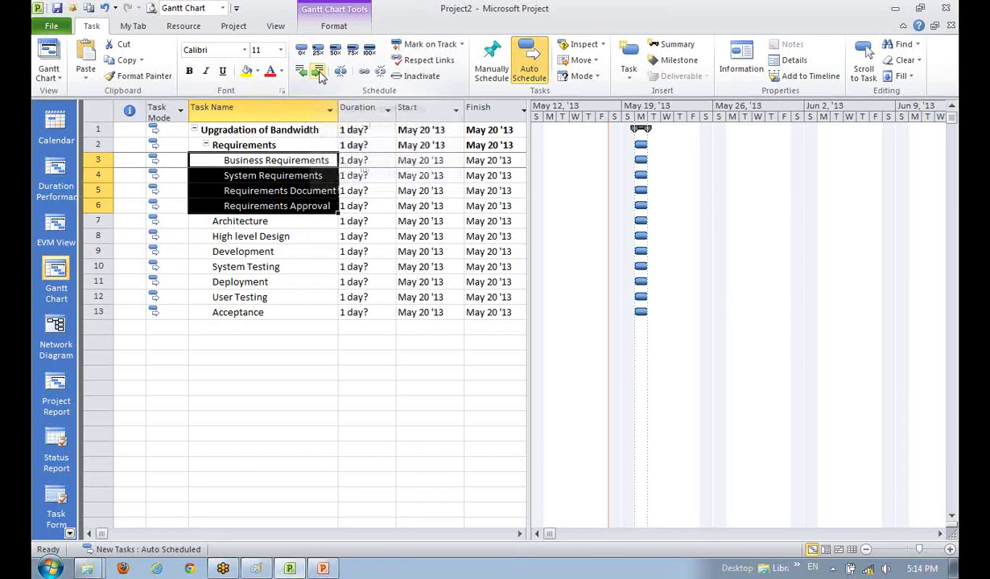
pyautogui.click(286, 282)
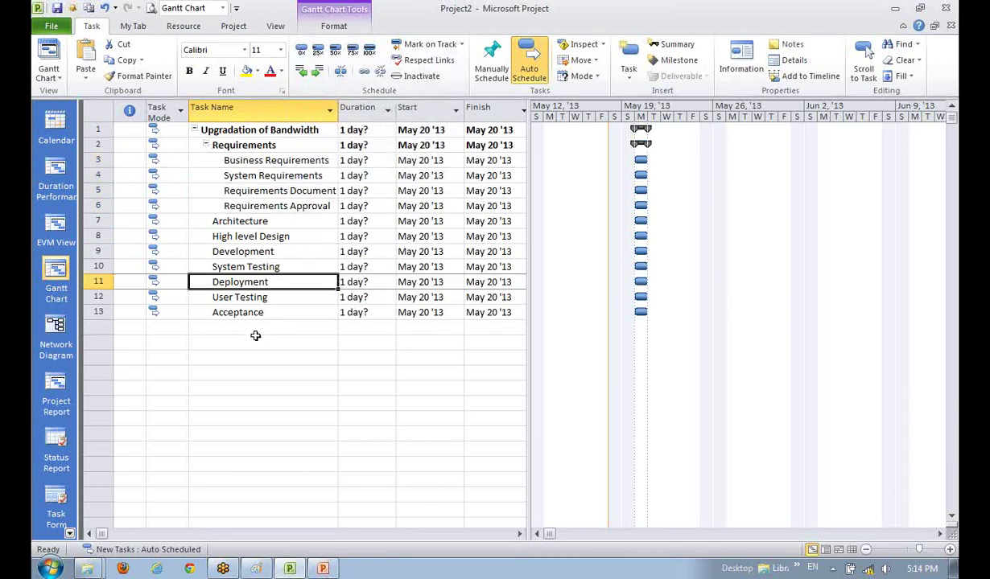
# Step: Indent High level Design as a subtask of Architecture
pyautogui.click(256, 329)
pyautogui.click(248, 251)
pyautogui.click(241, 219)
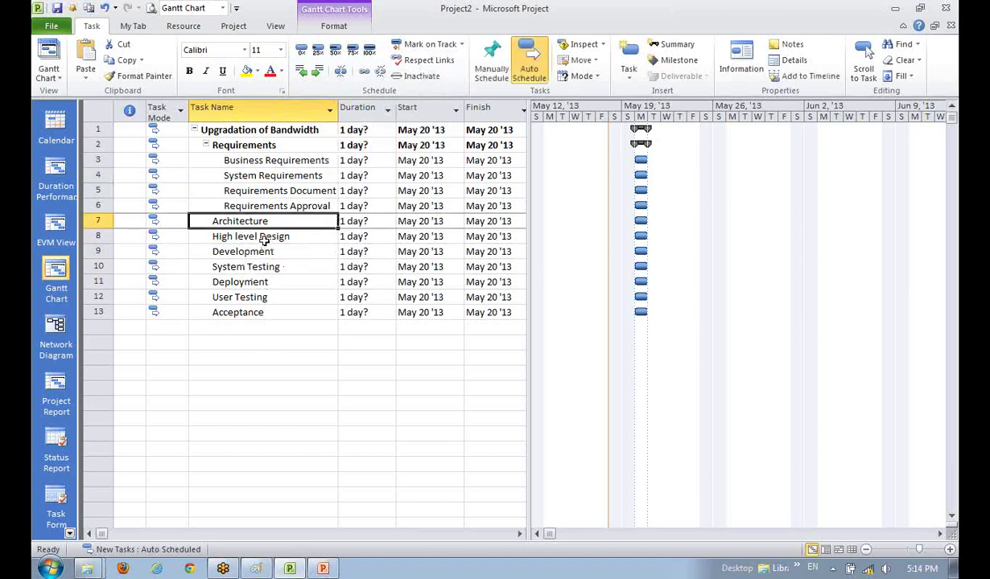
pyautogui.click(235, 232)
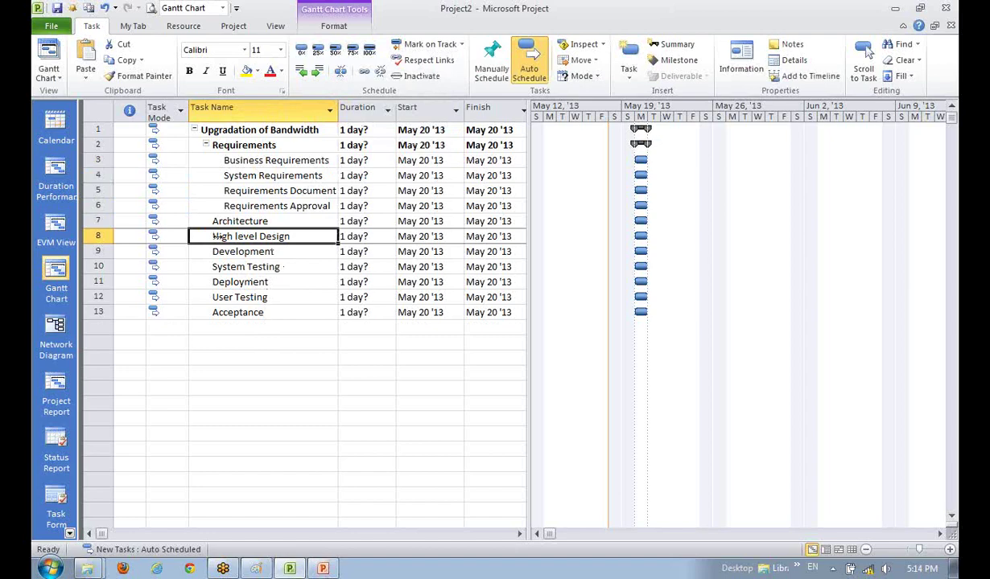
pyautogui.click(315, 71)
# Step: Insert two rows above High level Design, name the first "Architecture" and delete the spare blank row
pyautogui.press('Insert')
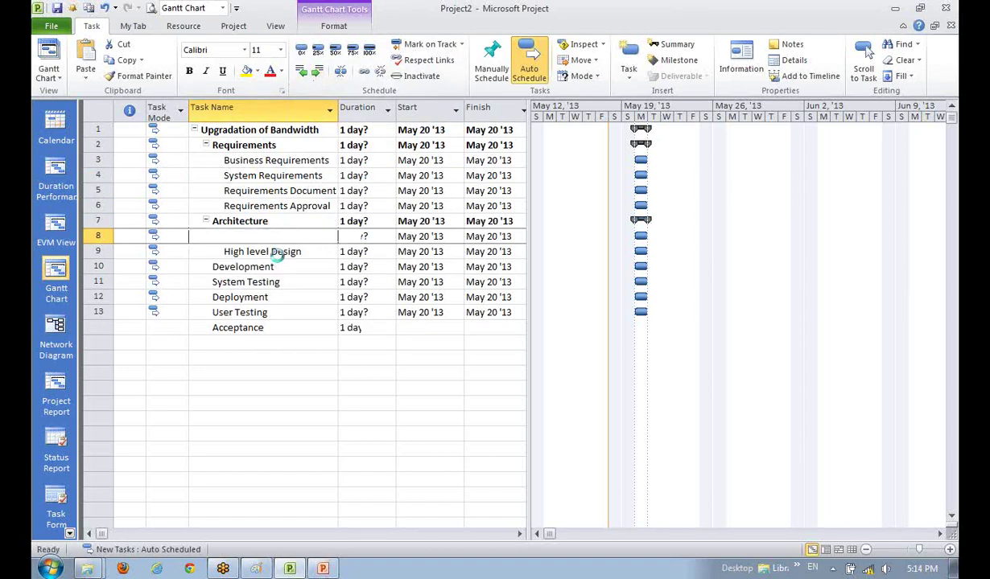
pyautogui.press('Insert')
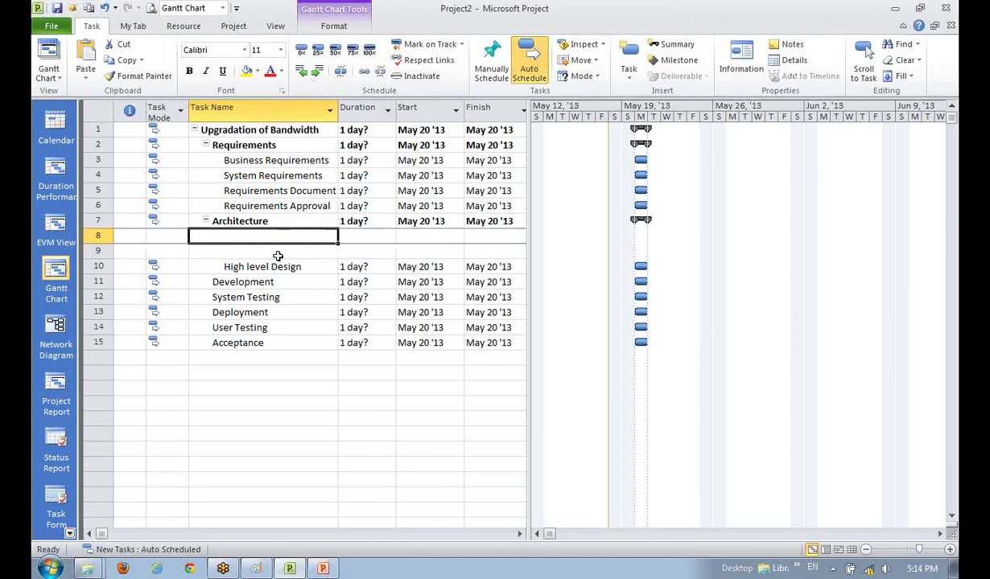
pyautogui.write('Arc')
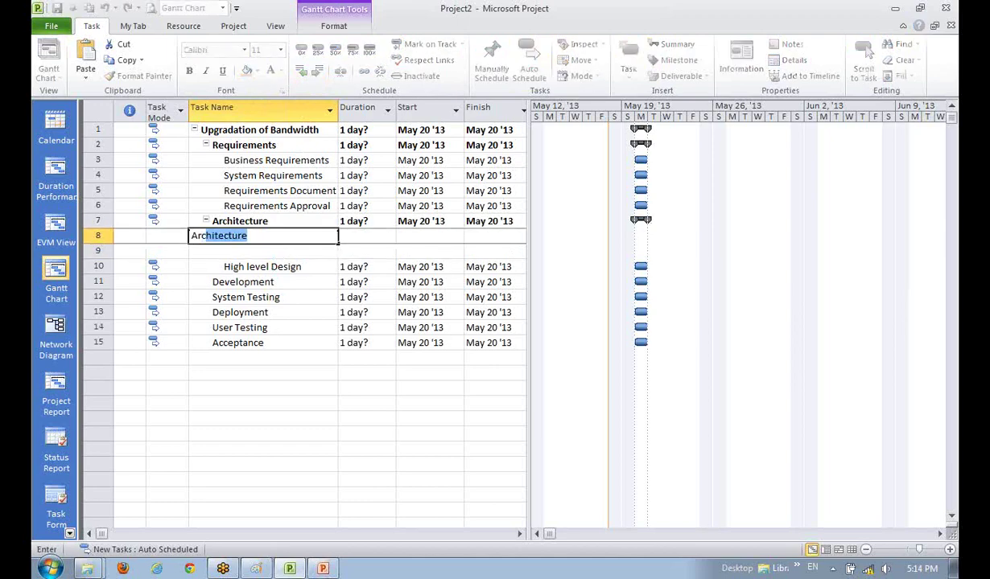
pyautogui.write('hi')
pyautogui.press('Return')
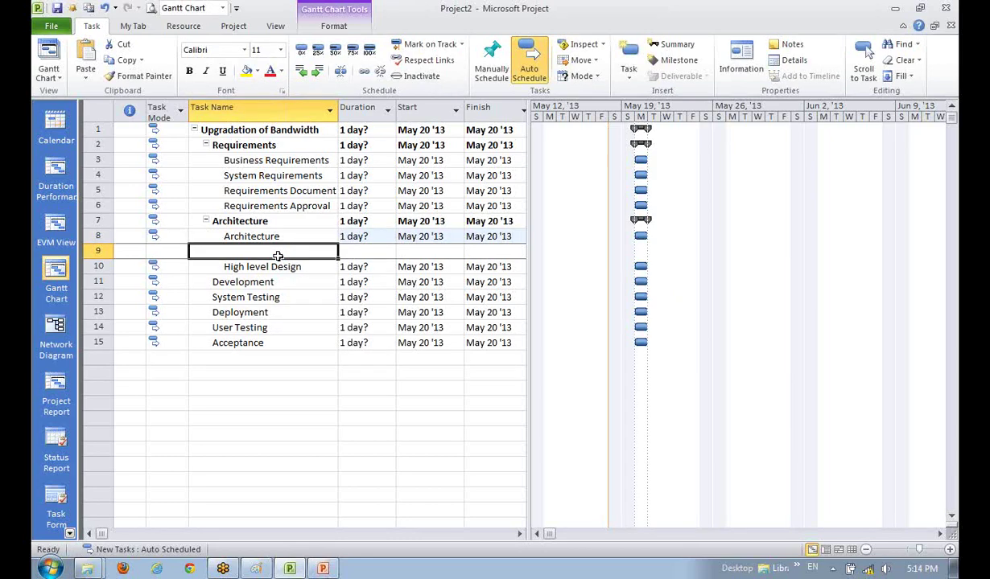
pyautogui.rightClick(103, 250)
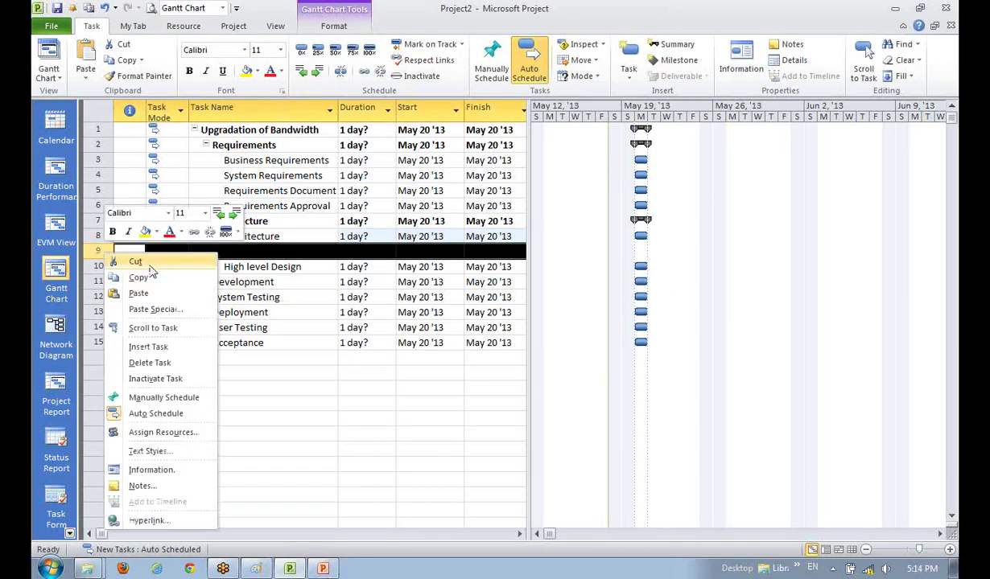
pyautogui.click(161, 363)
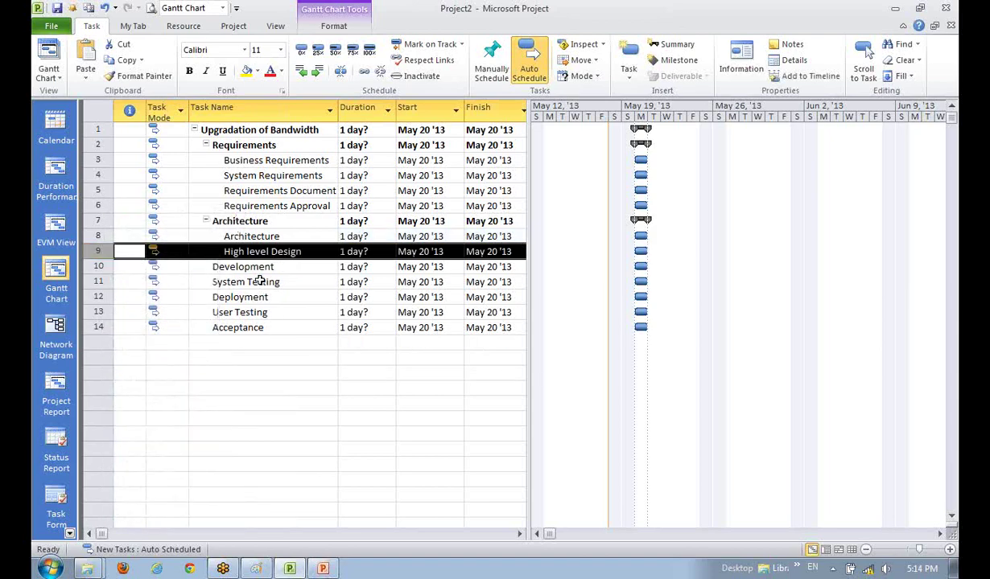
# Step: Insert a row above Development and enter the subtask "Design Approval" in it
pyautogui.click(257, 271)
pyautogui.press('Insert')
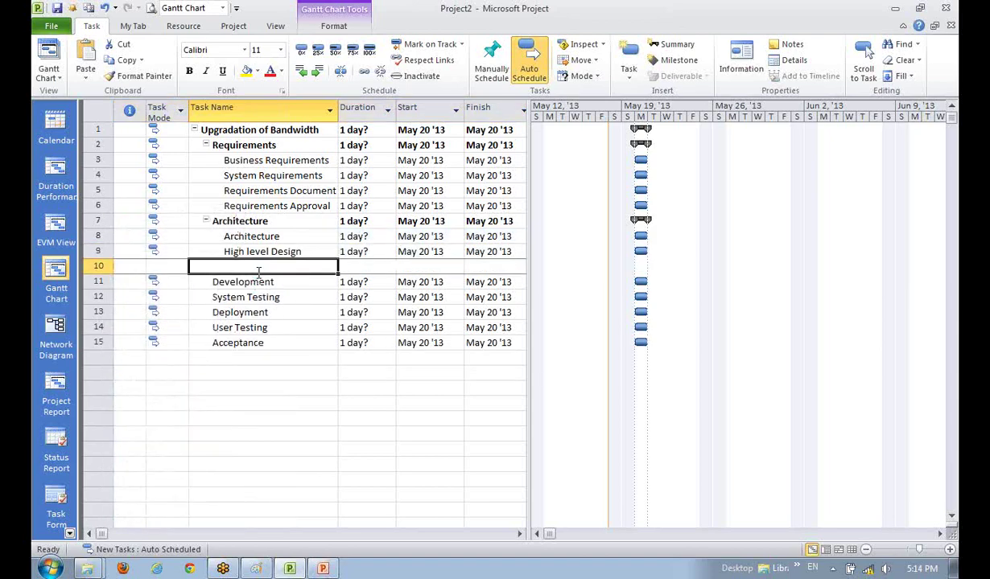
pyautogui.write('Design App')
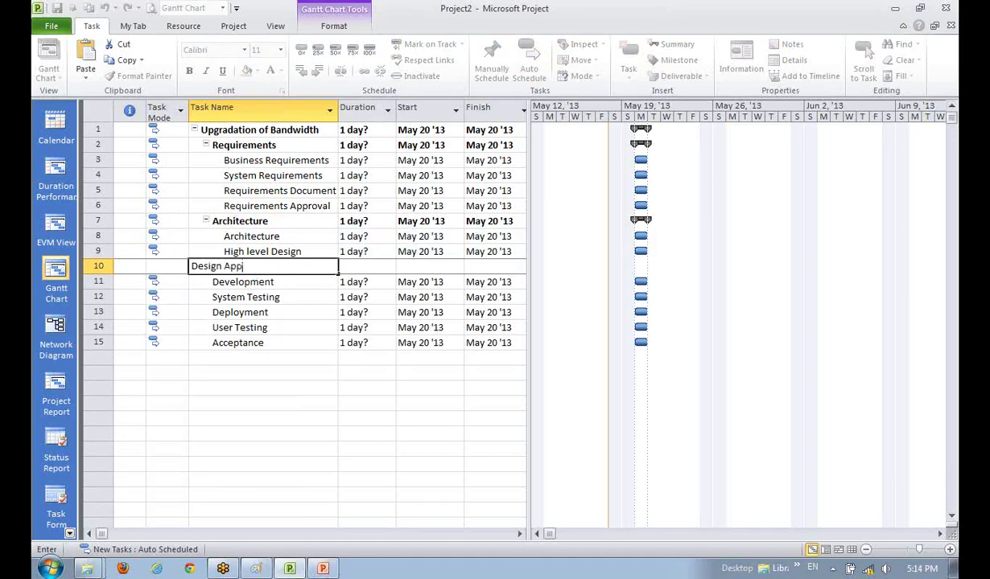
pyautogui.write('roval')
pyautogui.press('Return')
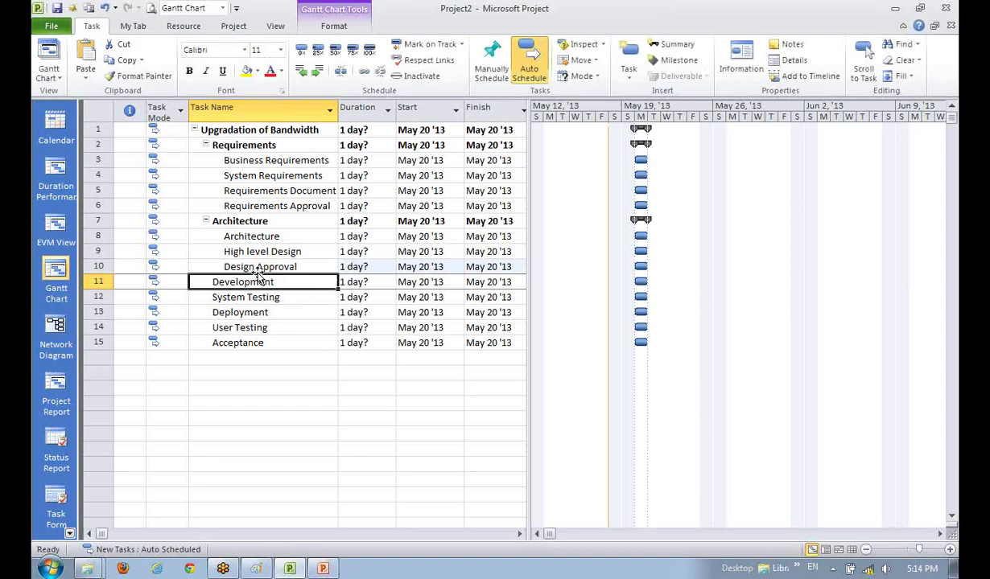
# Step: Examine the Architecture subtasks and the phases from Development to Acceptance for further breakdown
pyautogui.click(246, 263)
pyautogui.click(242, 249)
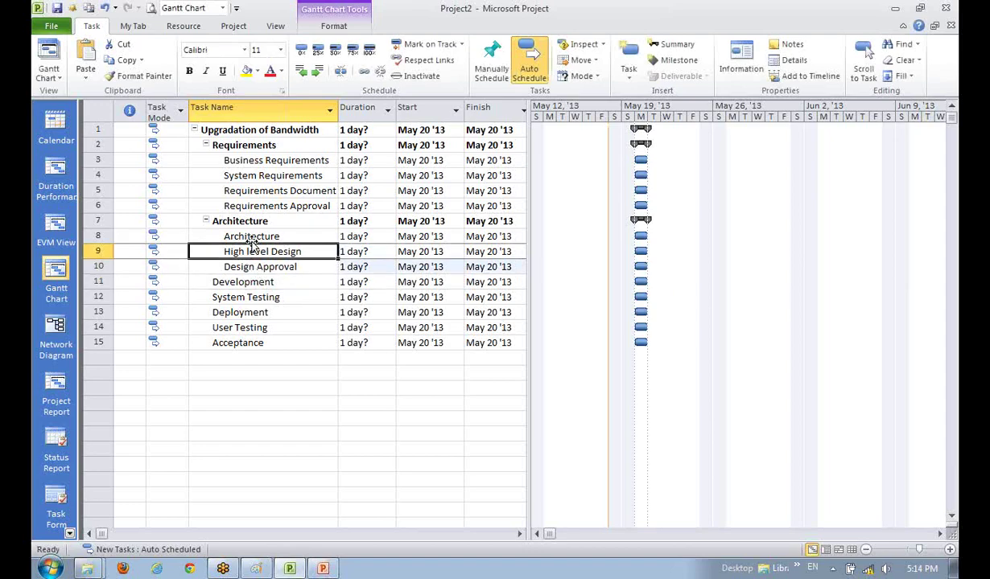
pyautogui.click(250, 235)
pyautogui.click(256, 249)
pyautogui.click(258, 266)
pyautogui.click(278, 324)
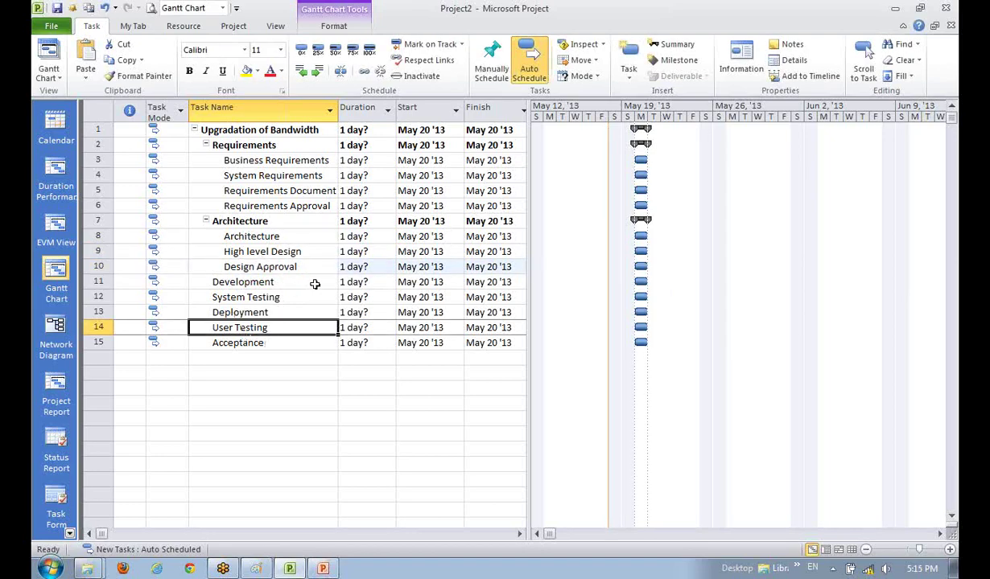
pyautogui.click(280, 268)
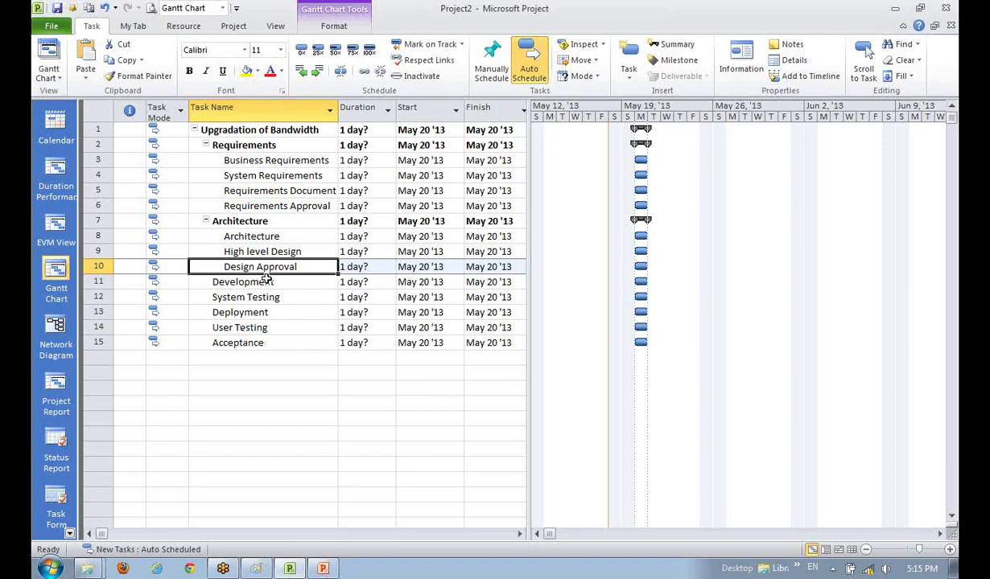
pyautogui.click(255, 279)
pyautogui.click(272, 323)
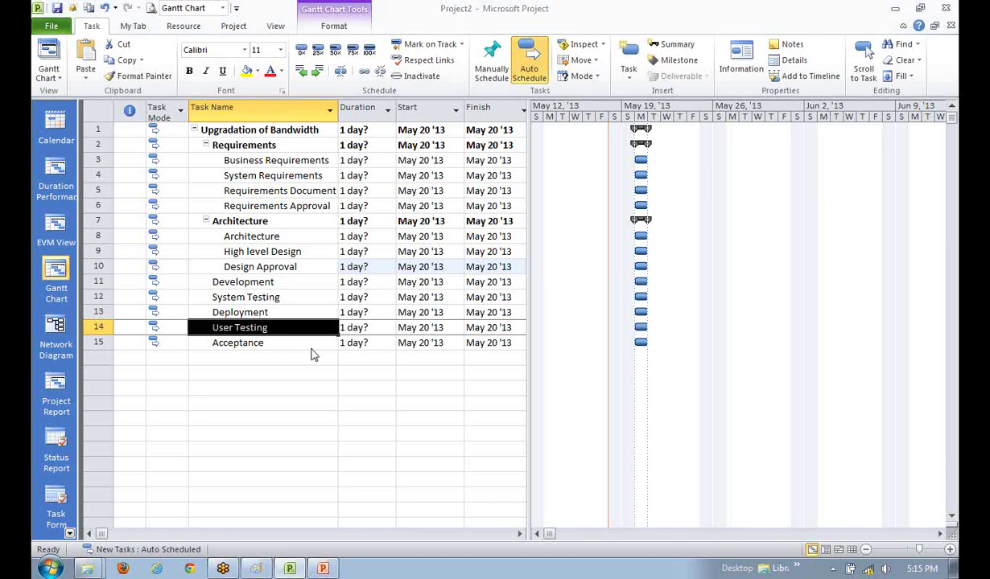
pyautogui.click(275, 296)
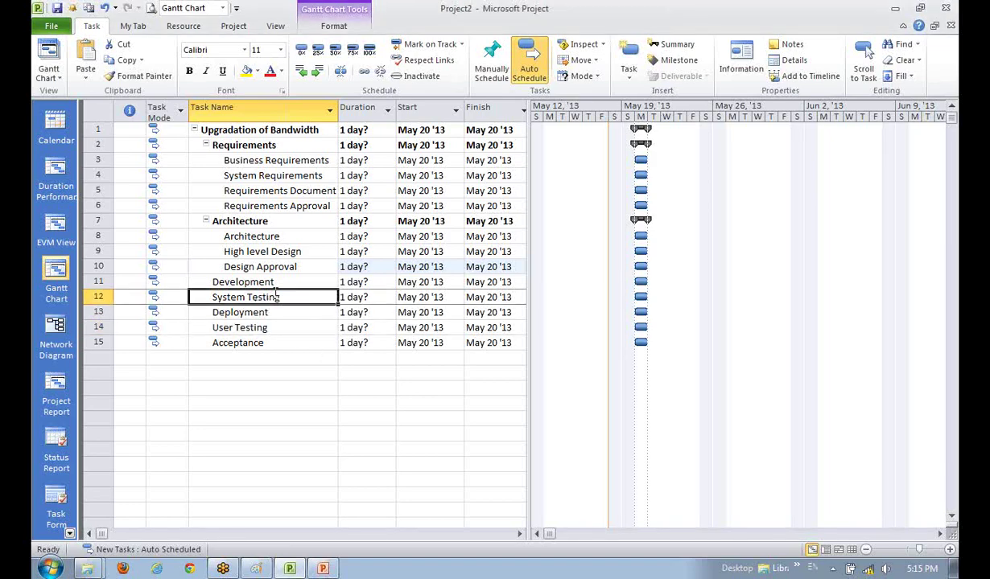
# Step: Insert six blank rows between Development and System Testing
pyautogui.press('Insert')
pyautogui.press('Insert')
pyautogui.press('Insert')
pyautogui.press('Insert')
pyautogui.press('Insert')
pyautogui.press('Insert')
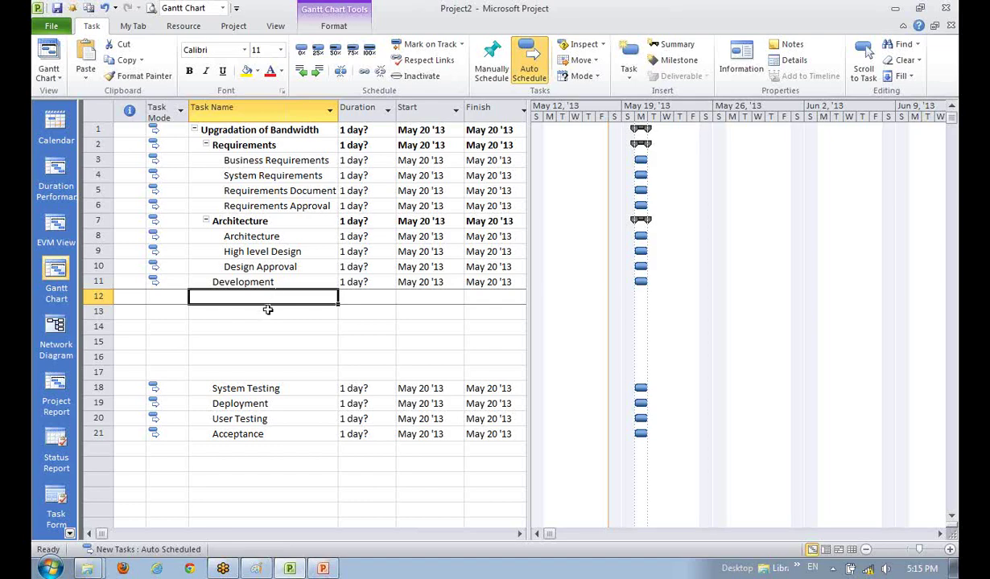
pyautogui.click(263, 174)
pyautogui.click(258, 145)
pyautogui.click(259, 130)
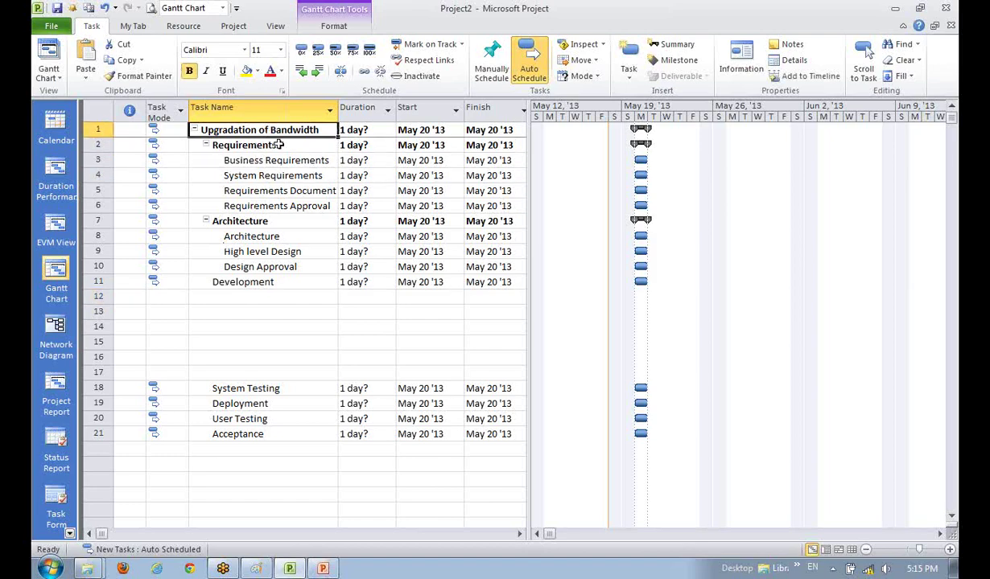
pyautogui.click(264, 296)
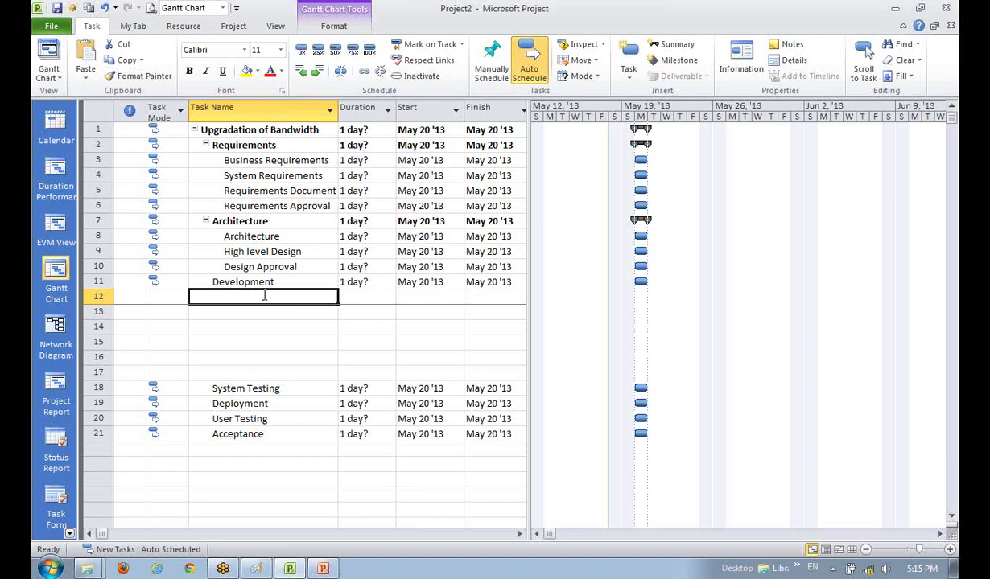
pyautogui.moveTo(257, 143); pyautogui.dragTo(264, 266)
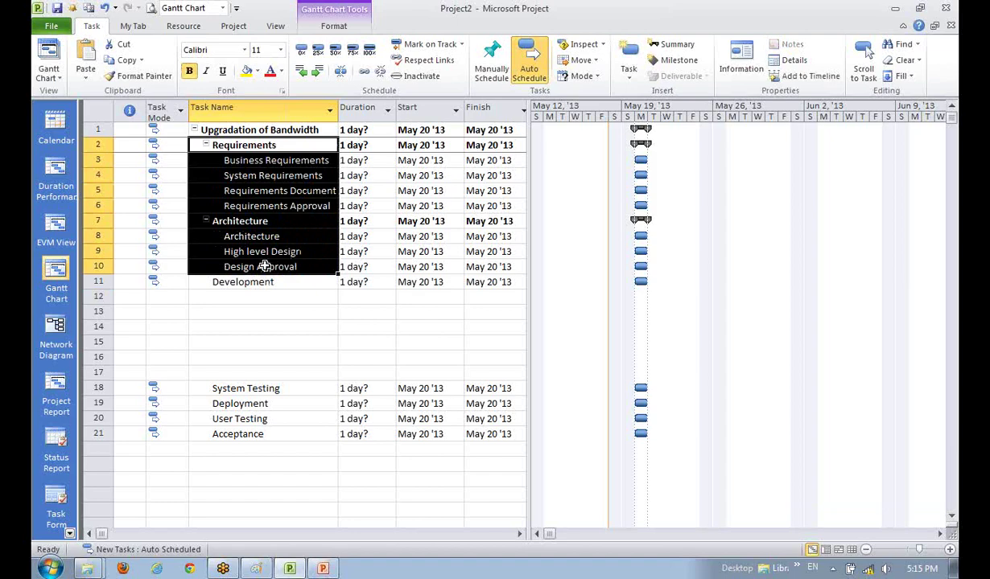
# Step: Rename the top-level summary task as "Upgradation of Product"
pyautogui.press('Up')
pyautogui.press('Up')
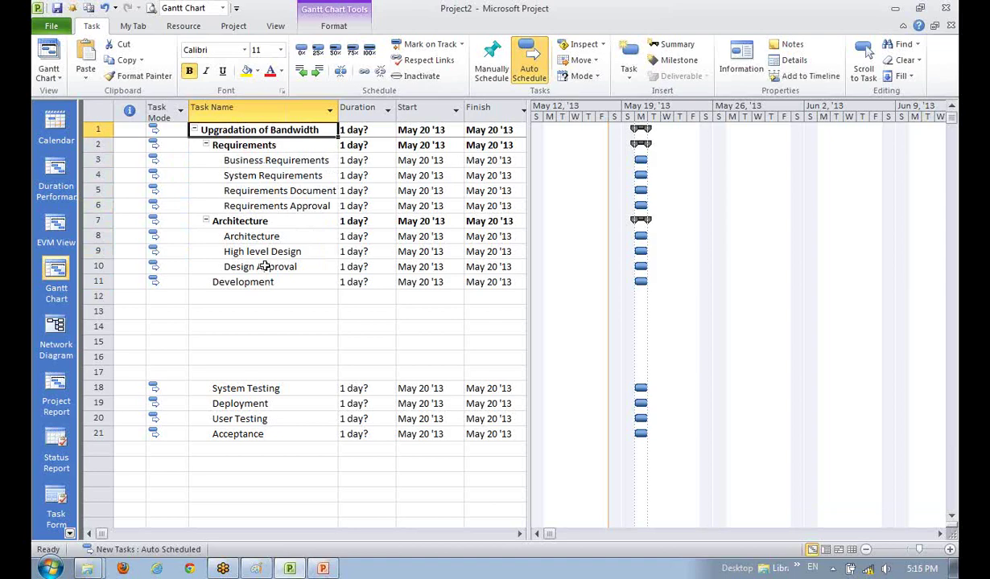
pyautogui.press('F2')
pyautogui.hotkey('shift', 'Left')
pyautogui.hotkey('shift', 'Left')
pyautogui.hotkey('shift', 'Left')
pyautogui.hotkey('shift', 'Left')
pyautogui.hotkey('shift', 'Left')
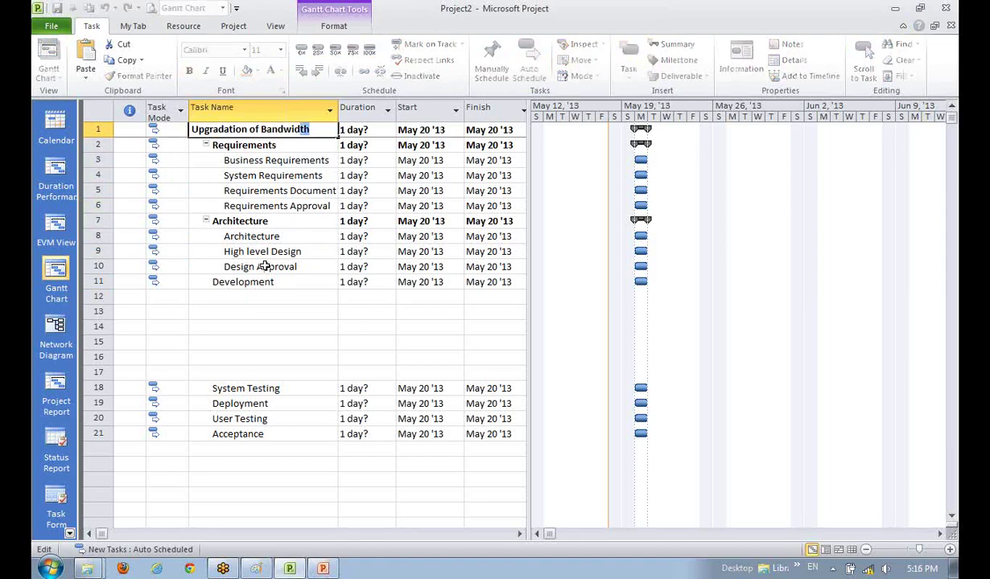
pyautogui.hotkey('shift', 'Left')
pyautogui.hotkey('shift', 'Left')
pyautogui.hotkey('shift', 'Left')
pyautogui.hotkey('shift', 'Left')
pyautogui.write('Product')
pyautogui.press('Return')
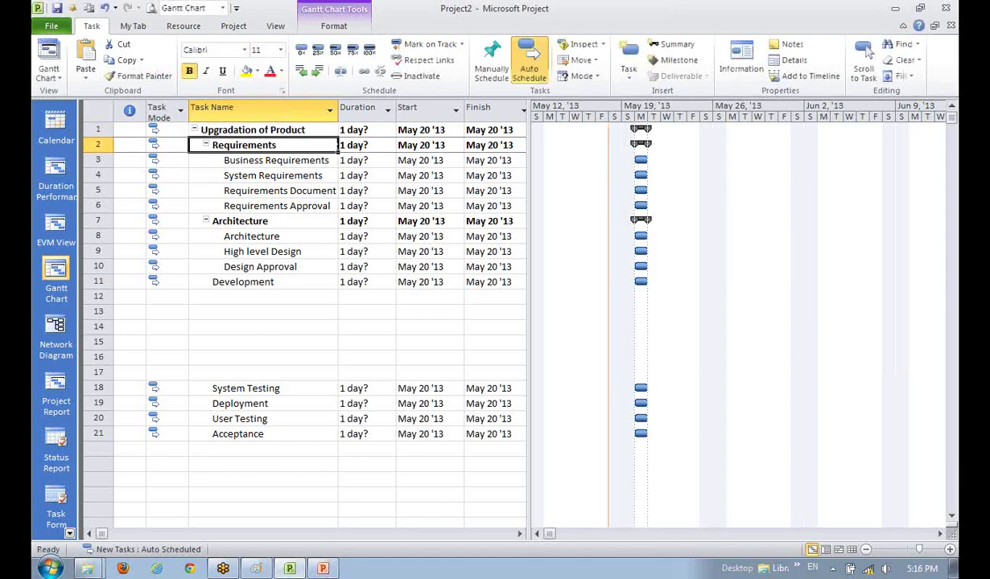
# Step: Enter the task "Setup Module" in the first blank row below Development
pyautogui.press('Down')
pyautogui.press('Down')
pyautogui.press('Down')
pyautogui.press('Down')
pyautogui.press('Down')
pyautogui.press('Down')
pyautogui.press('Down')
pyautogui.press('Down')
pyautogui.press('Down')
pyautogui.press('Down')
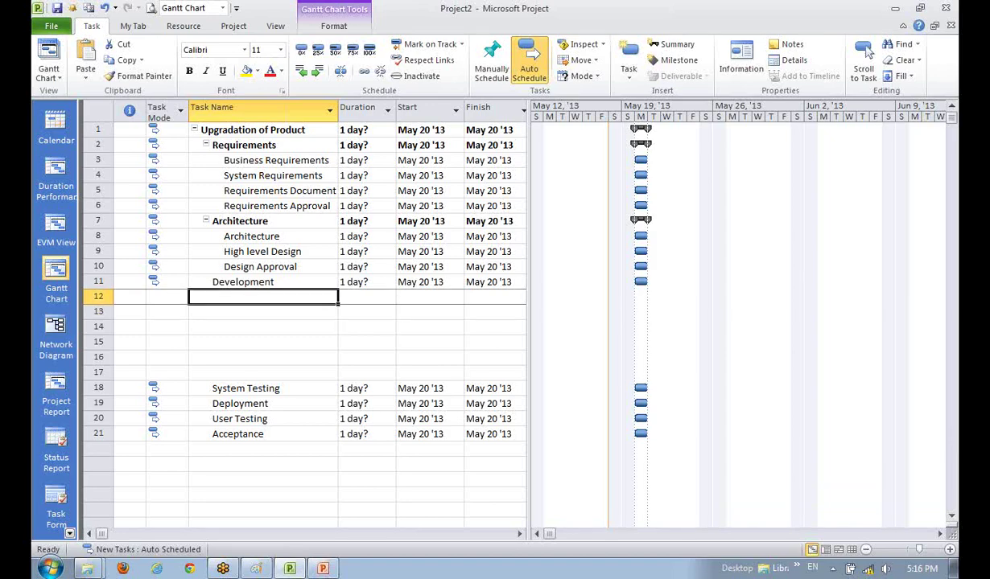
pyautogui.write('MOdules')
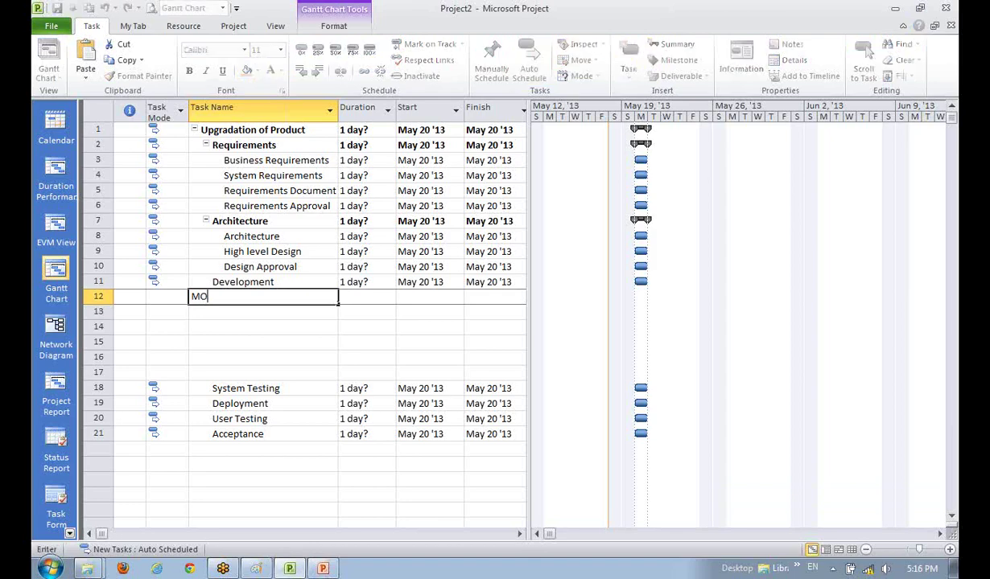
pyautogui.press('BackSpace')
pyautogui.press('BackSpace')
pyautogui.press('BackSpace')
pyautogui.press('BackSpace')
pyautogui.press('BackSpace')
pyautogui.press('BackSpace')
pyautogui.press('BackSpace')
pyautogui.write('M')
pyautogui.press('BackSpace')
pyautogui.write('Setup Motor')
pyautogui.press('Escape')
pyautogui.press('Return')
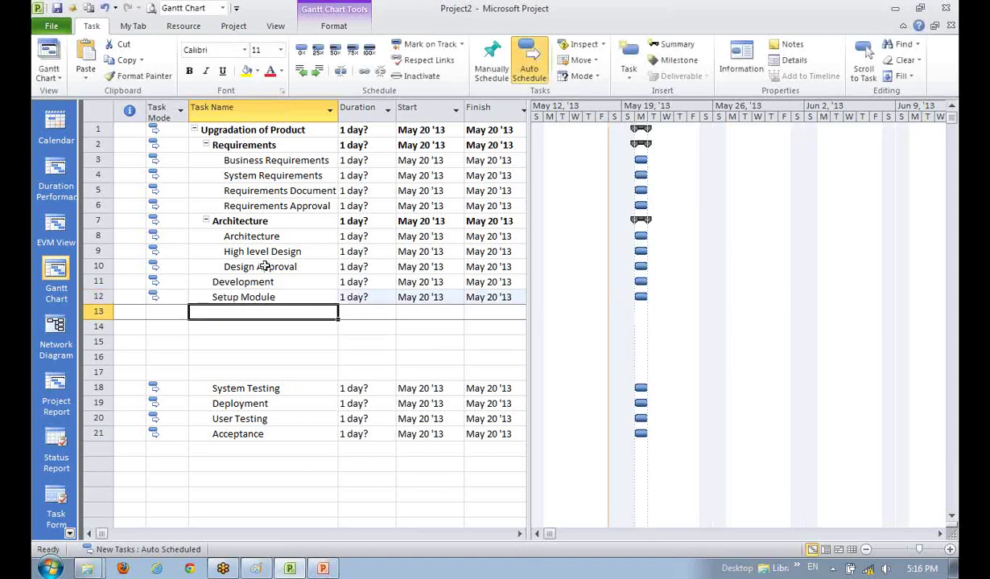
# Step: Add the task "Creditors Module" in the blank row directly below Setup Module
pyautogui.write('Creditors')
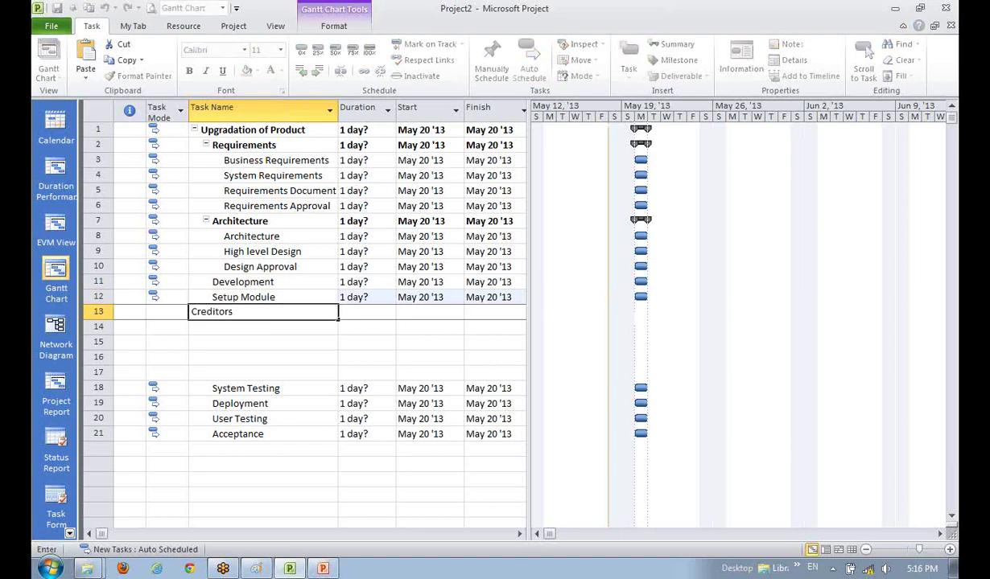
pyautogui.write(' Modue')
pyautogui.press('BackSpace')
pyautogui.write('le')
pyautogui.press('Return')
pyautogui.press('Up')
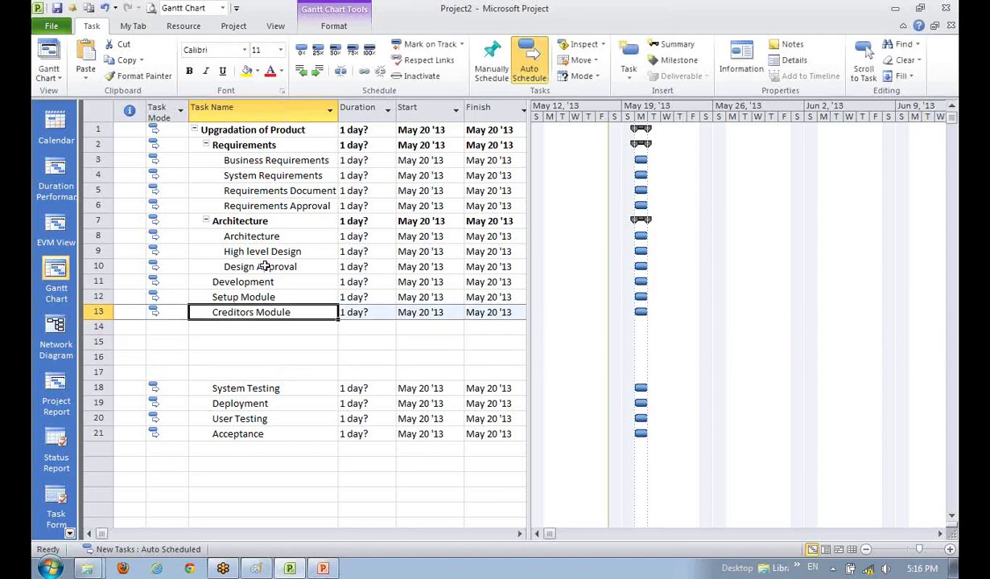
pyautogui.press('Down')
pyautogui.press('Down')
pyautogui.press('Down')
pyautogui.press('Down')
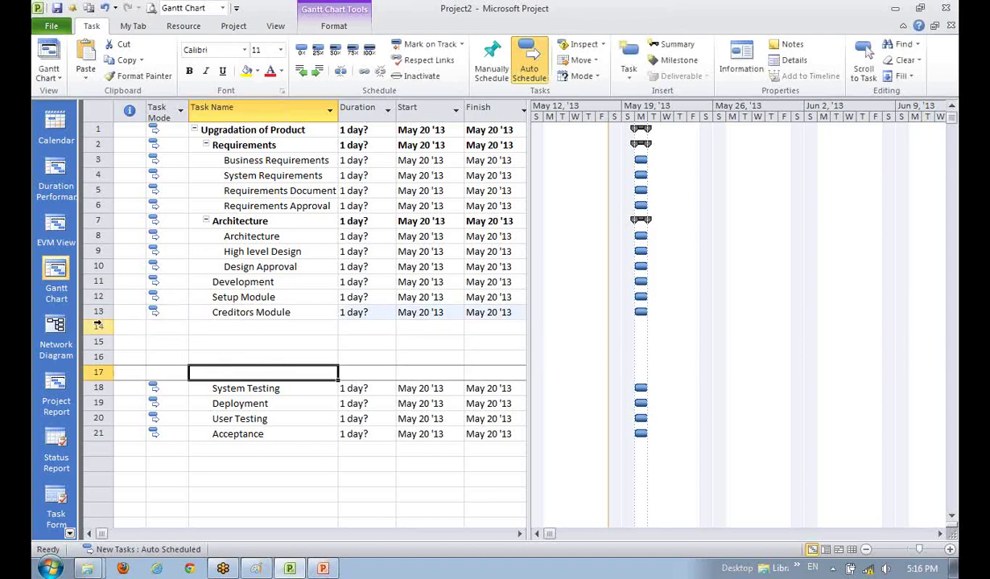
# Step: Indent Setup Module and Creditors Module as subtasks of Development
pyautogui.moveTo(225, 296); pyautogui.dragTo(228, 310)
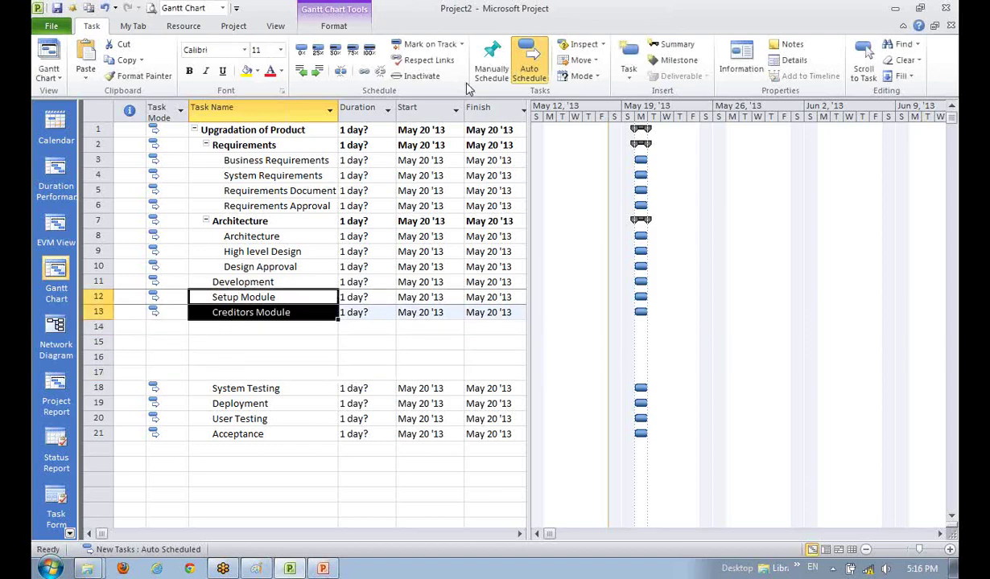
pyautogui.click(304, 71)
pyautogui.click(231, 388)
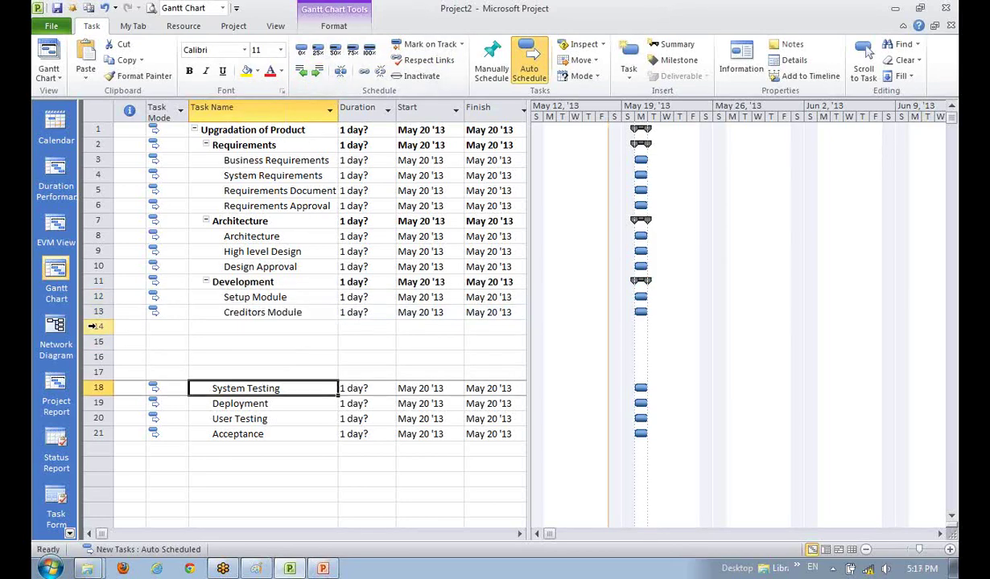
# Step: Delete the four leftover blank rows between Creditors Module and System Testing
pyautogui.moveTo(98, 326); pyautogui.dragTo(97, 372)
pyautogui.rightClick(254, 354)
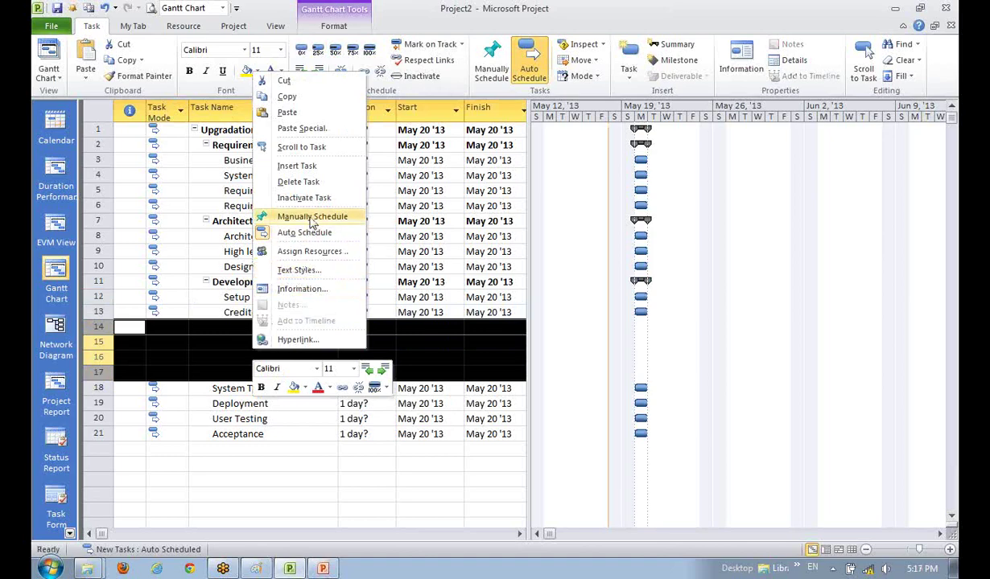
pyautogui.click(310, 182)
# Step: Insert three rows above Deployment and enter the task "Test Case Design" in the first one
pyautogui.click(234, 343)
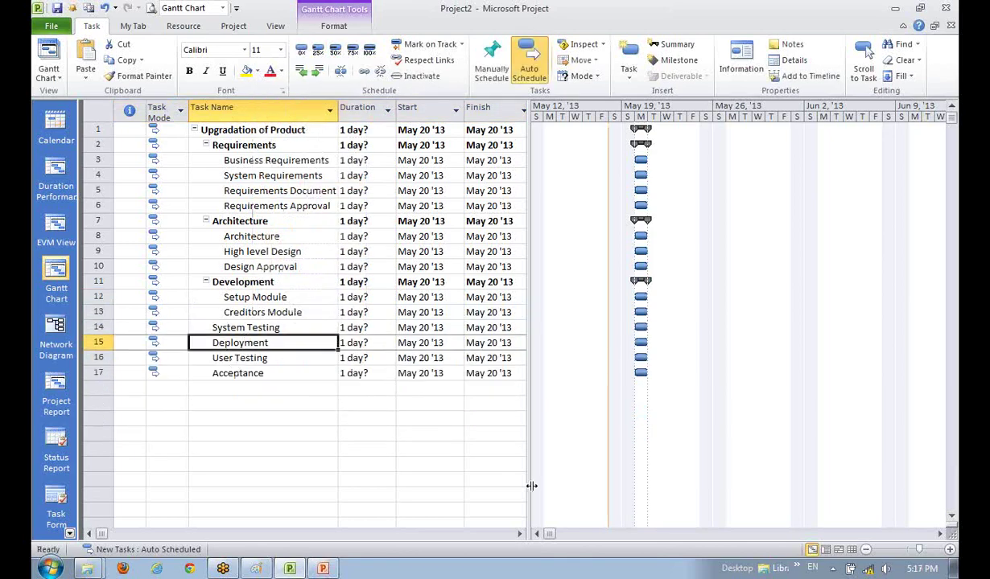
pyautogui.press('Insert')
pyautogui.press('Insert')
pyautogui.press('Insert')
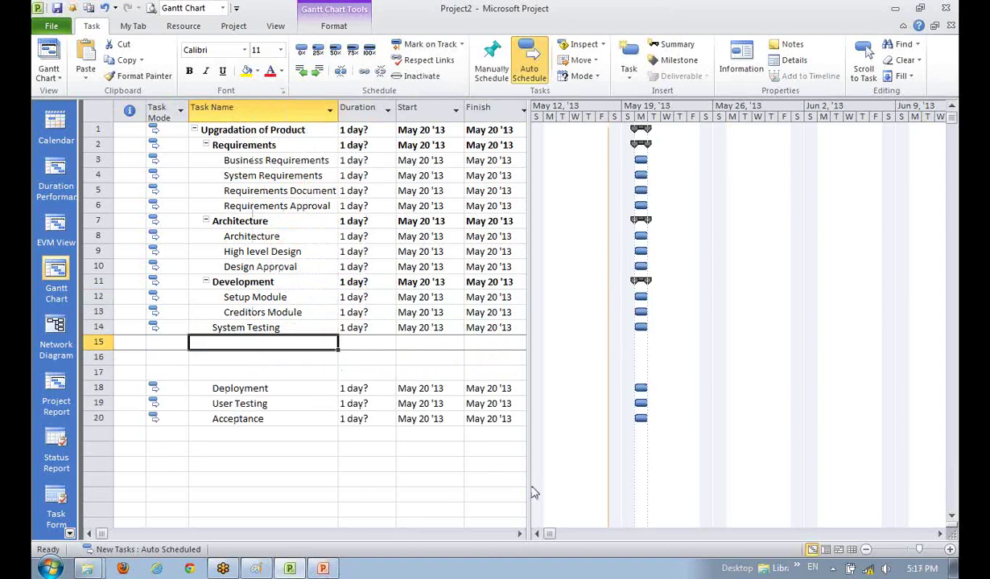
pyautogui.write('Test C')
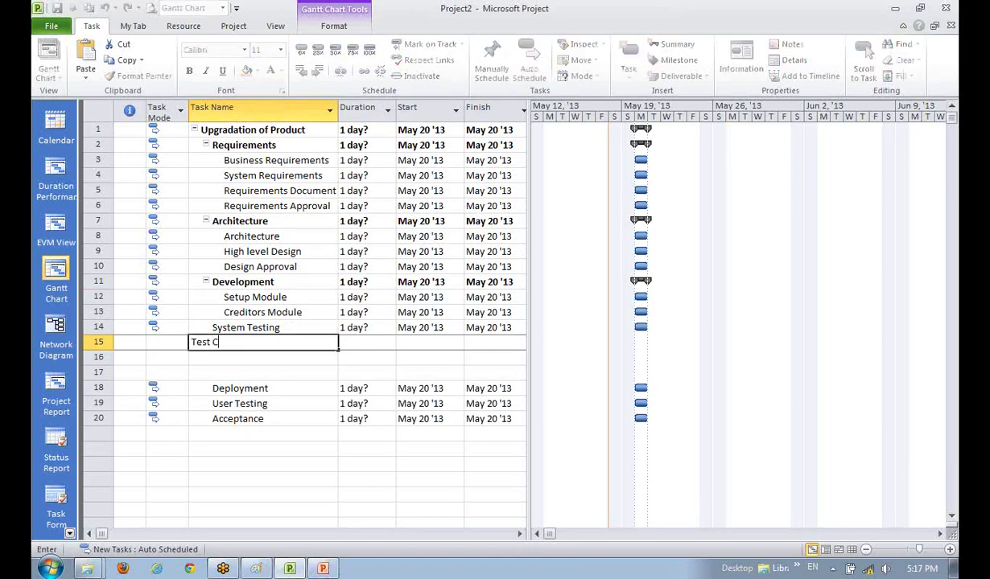
pyautogui.write('ase Design')
pyautogui.press('Return')
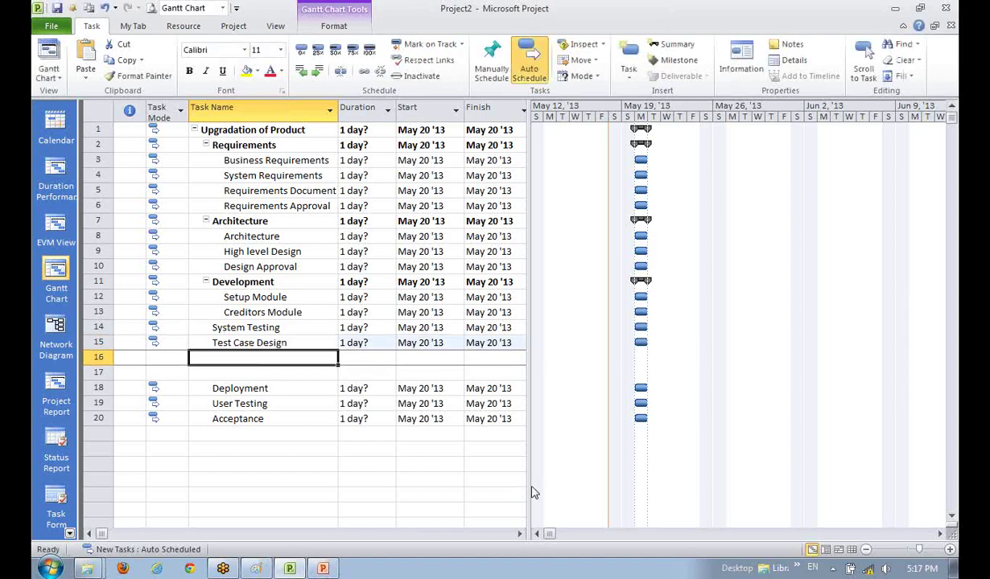
# Step: Enter the task "Test Case Execution" in the blank row below Test Case Design
pyautogui.write('Test ')
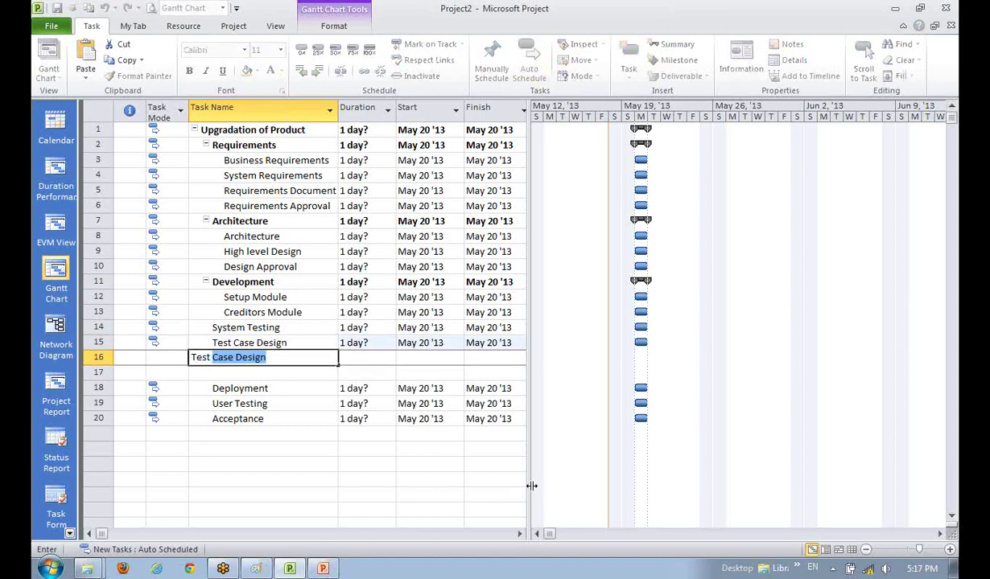
pyautogui.write('Case Exe')
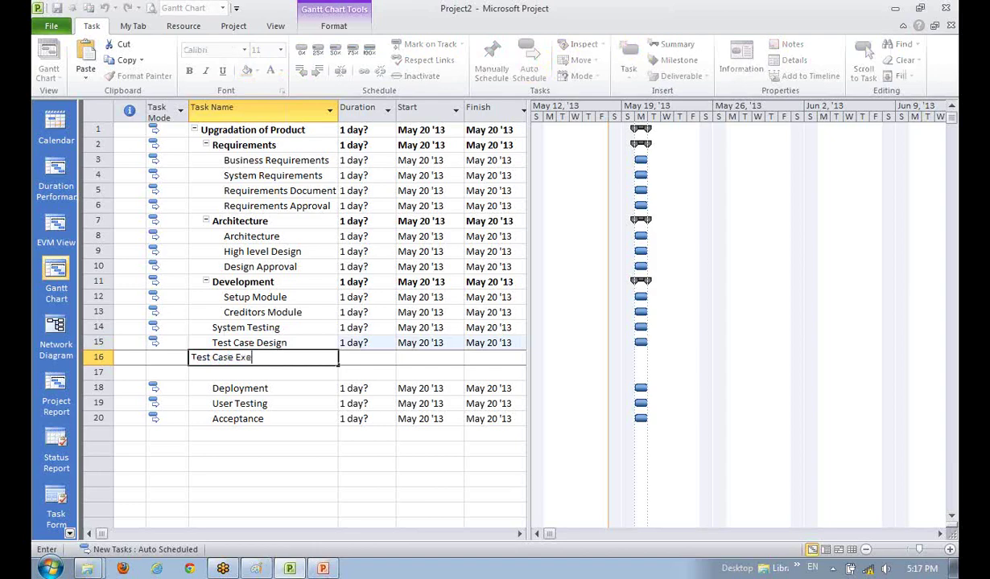
pyautogui.write('cution')
pyautogui.press('Return')
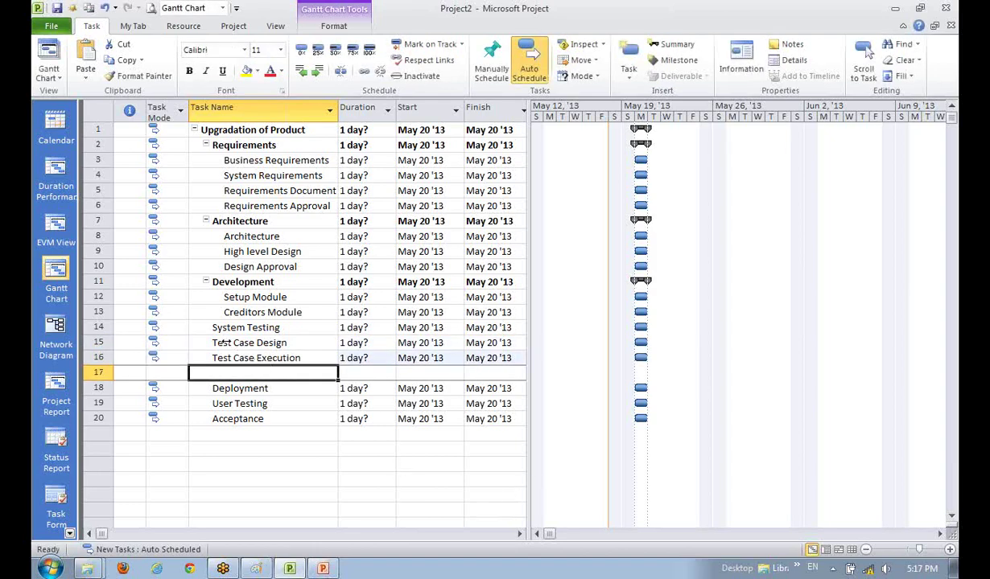
# Step: Insert a row above Test Case Execution and enter the task "Environment Setup" in it
pyautogui.click(225, 388)
pyautogui.click(225, 375)
pyautogui.click(255, 358)
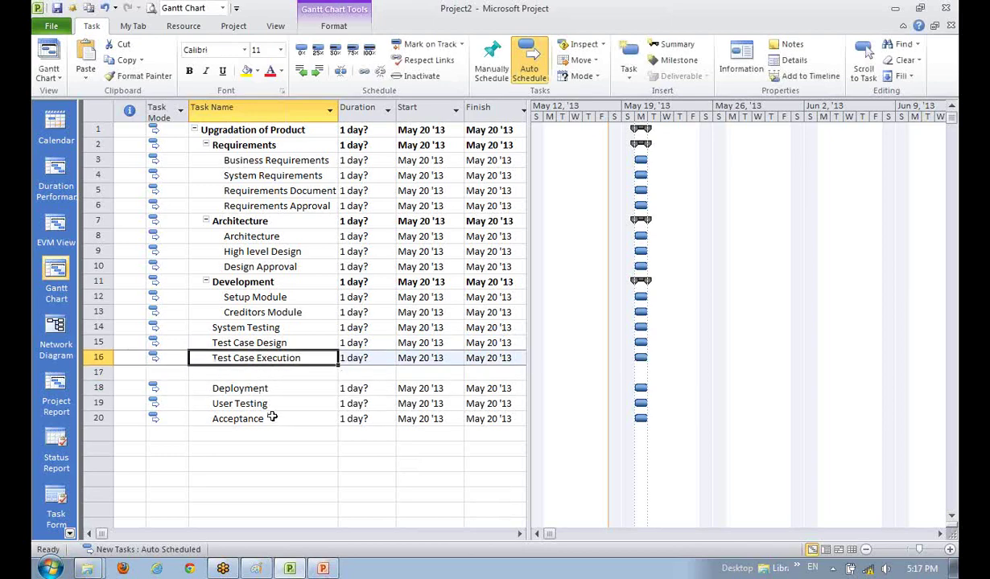
pyautogui.press('Insert')
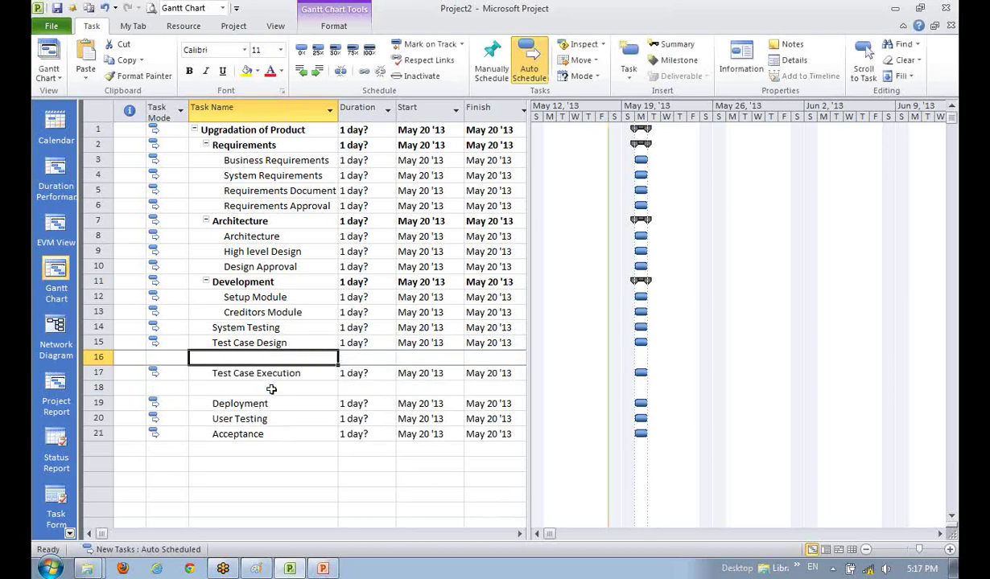
pyautogui.write('Environment')
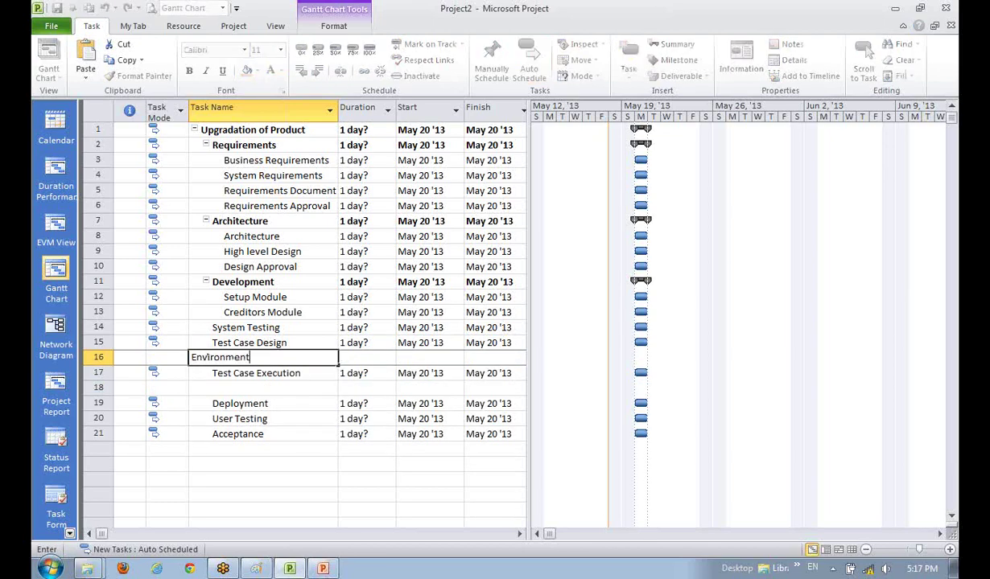
pyautogui.write(' Setup')
pyautogui.press('Return')
# Step: Delete the leftover blank row between Test Case Execution and Deployment
pyautogui.press('Up')
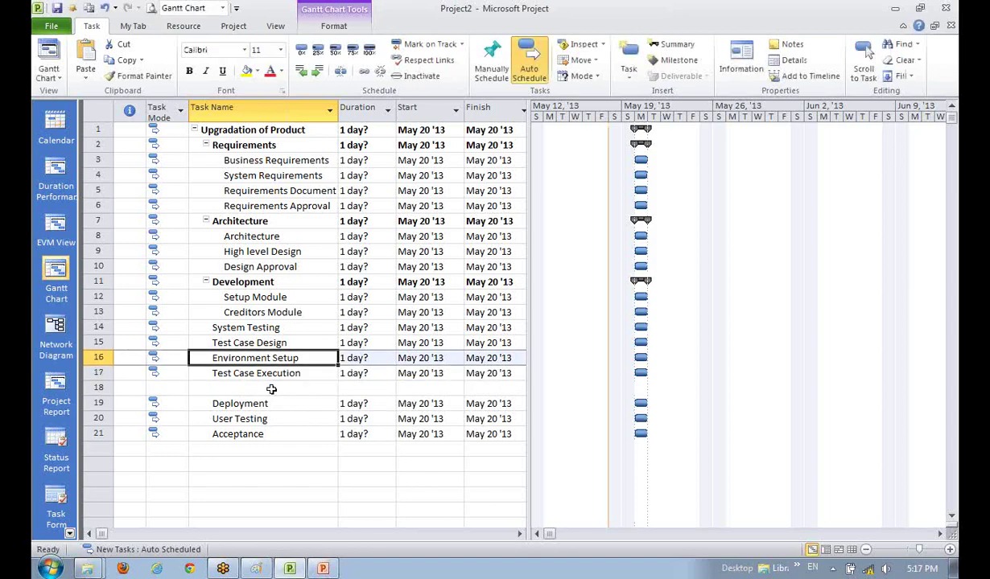
pyautogui.press('Down')
pyautogui.press('Down')
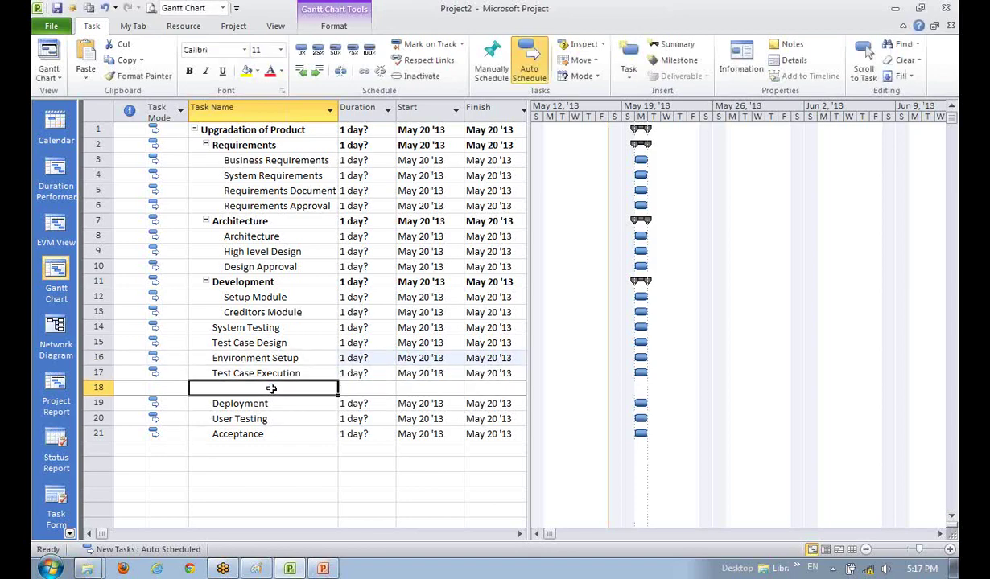
pyautogui.press('Down')
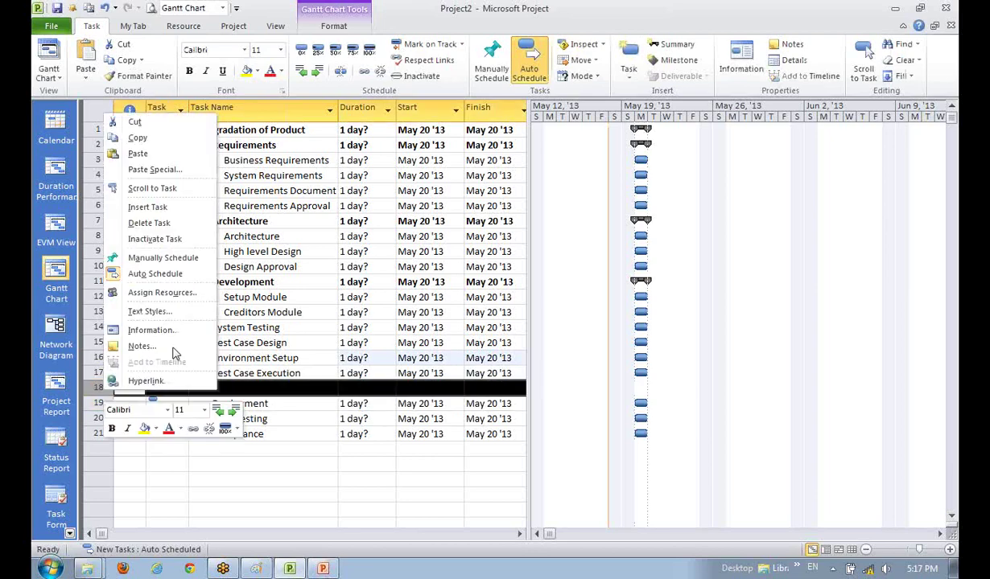
pyautogui.rightClick(102, 389)
pyautogui.click(169, 223)
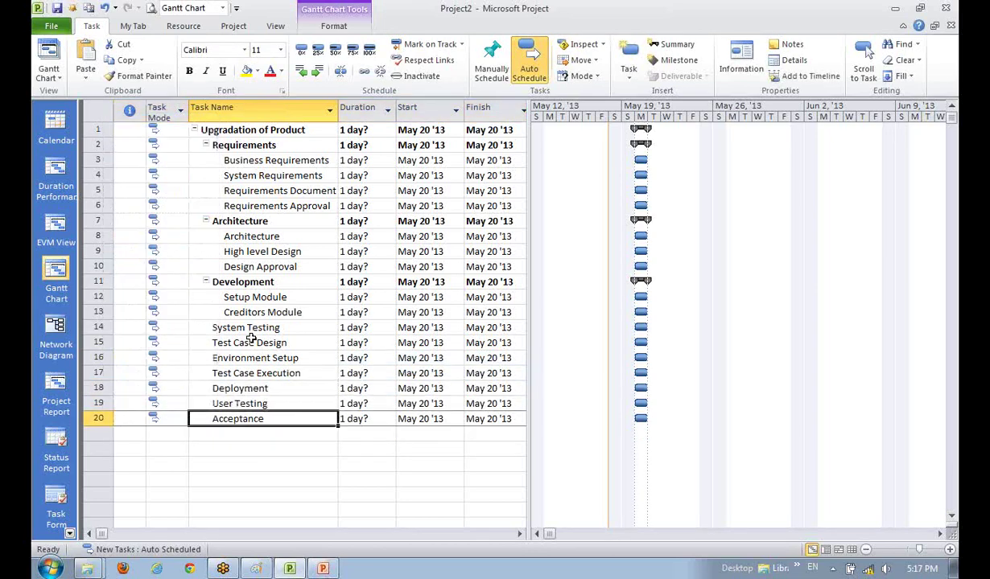
# Step: Indent Test Case Design, Environment Setup and Test Case Execution as subtasks of System Testing
pyautogui.moveTo(255, 341); pyautogui.dragTo(255, 386)
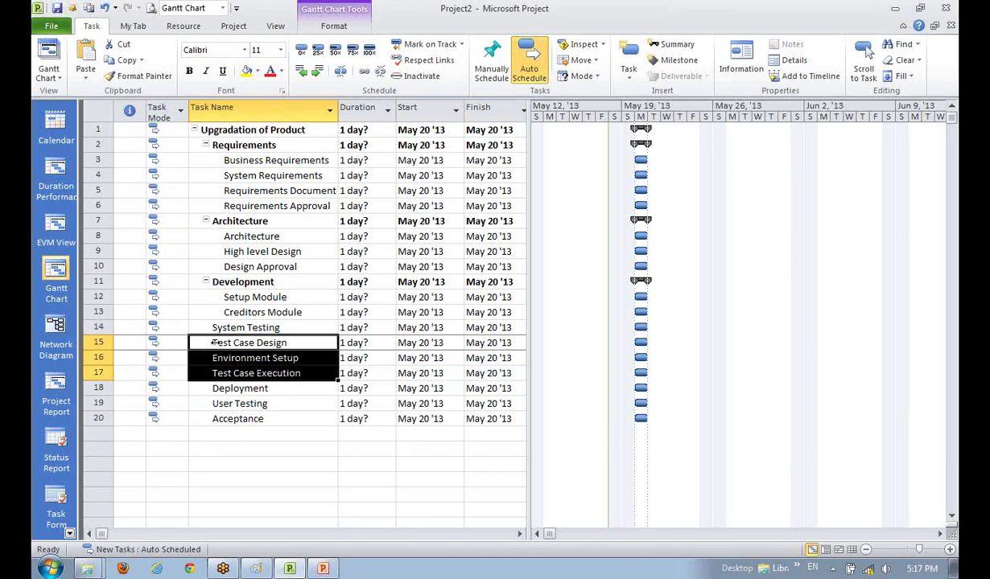
pyautogui.moveTo(214, 343); pyautogui.dragTo(235, 343)
pyautogui.click(291, 412)
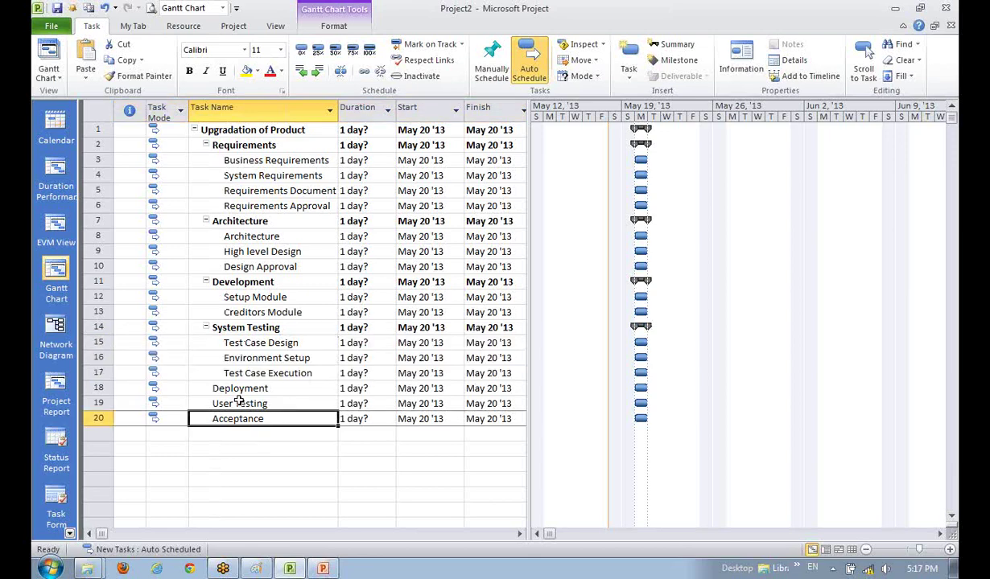
# Step: Try to turn Test Case Design into a summary task with Environment Setup and Test Case Execution one outline level below it
pyautogui.click(226, 339)
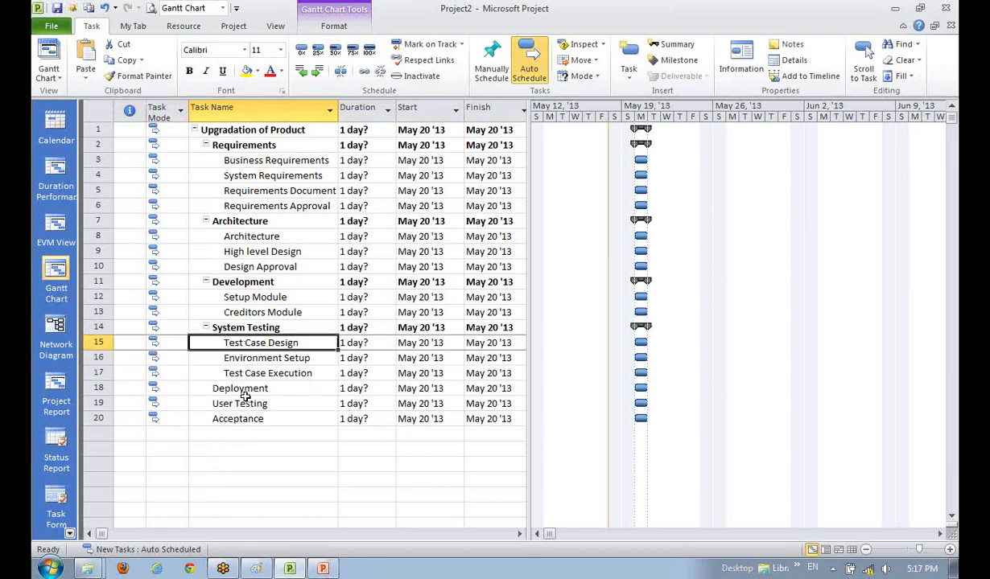
pyautogui.click(223, 342)
pyautogui.moveTo(221, 342)
pyautogui.mouseDown()
pyautogui.moveTo(205, 342)
pyautogui.moveTo(229, 342)
pyautogui.mouseUp()
pyautogui.click(243, 405)
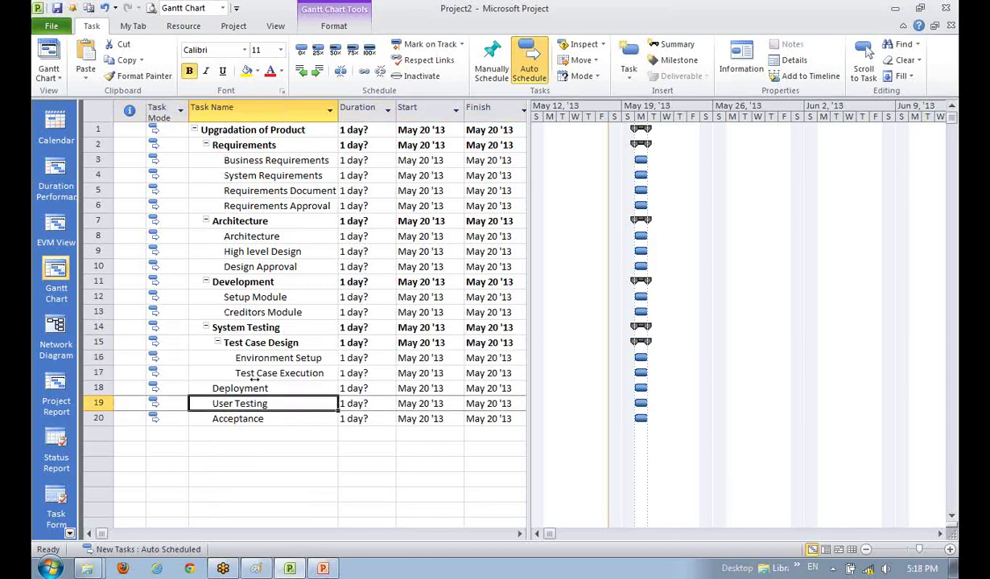
# Step: Undo the extra outline level given to the tasks under System Testing
pyautogui.hotkey('ctrl', 'z')
pyautogui.hotkey('ctrl', 'z')
pyautogui.click(242, 401)
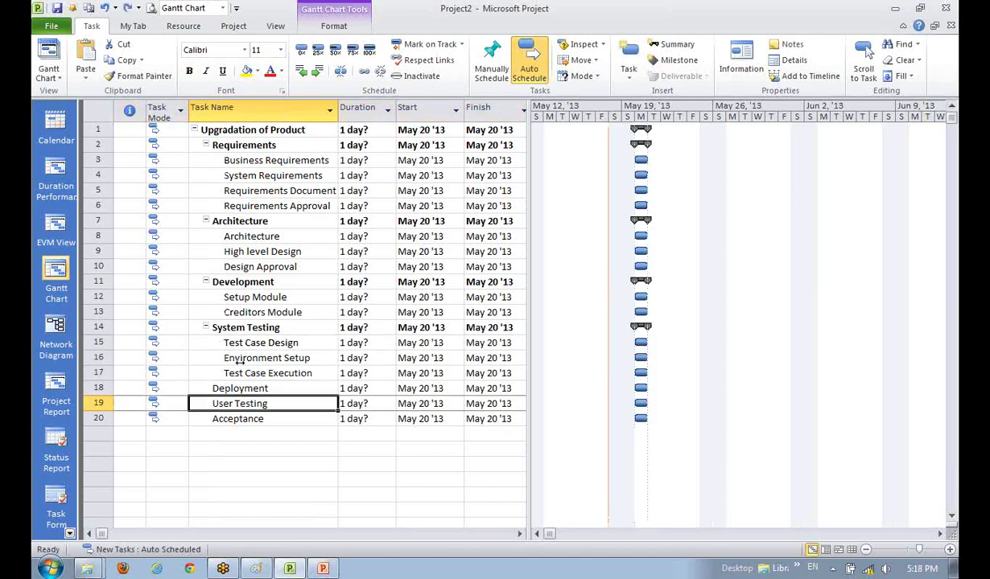
pyautogui.moveTo(239, 343)
pyautogui.mouseDown()
pyautogui.moveTo(239, 374)
pyautogui.moveTo(208, 343)
pyautogui.moveTo(230, 372)
pyautogui.moveTo(231, 343)
pyautogui.mouseUp()
pyautogui.click(239, 463)
pyautogui.click(282, 432)
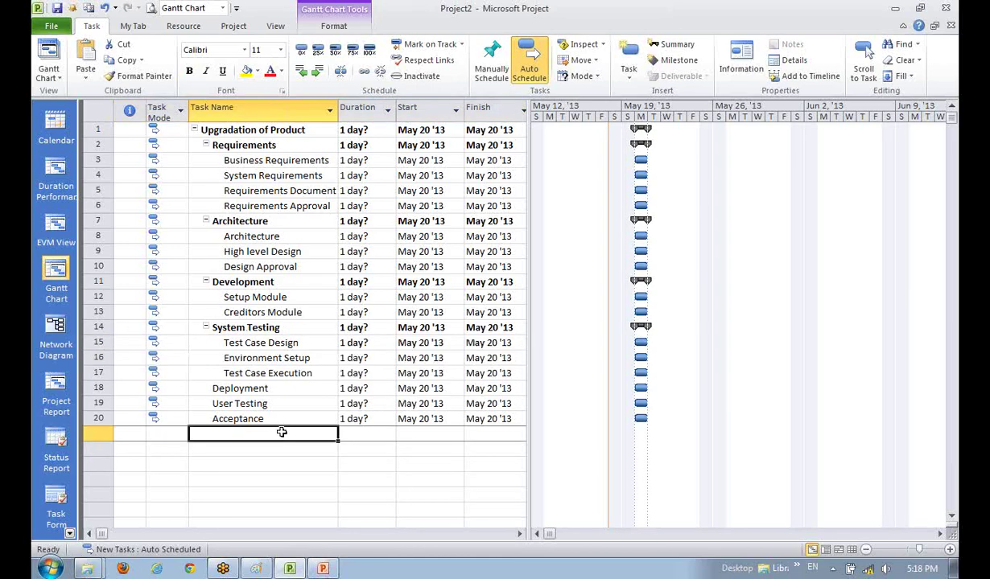
pyautogui.click(238, 387)
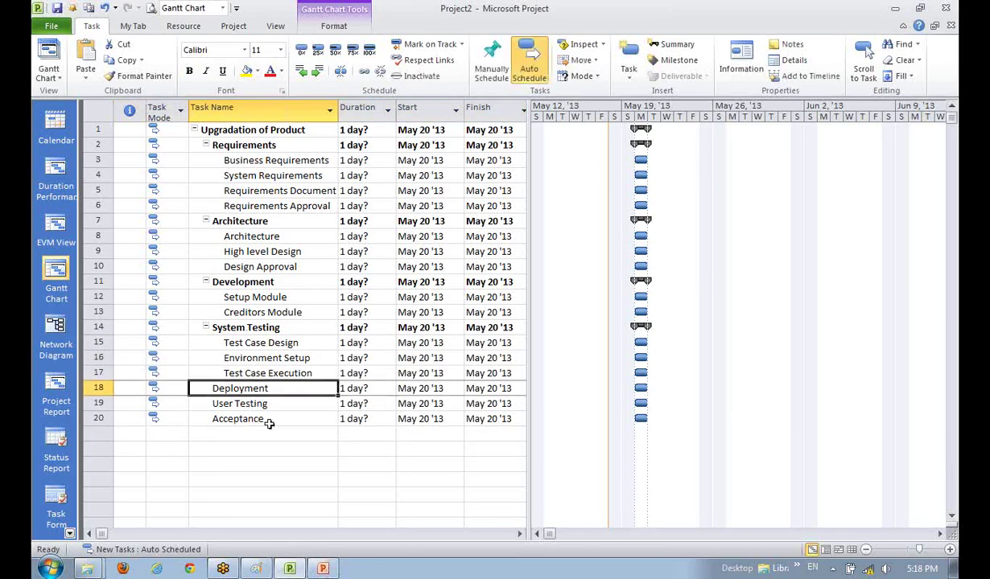
# Step: Insert three blank rows above User Testing and enter Script Creation in the first one
pyautogui.click(268, 405)
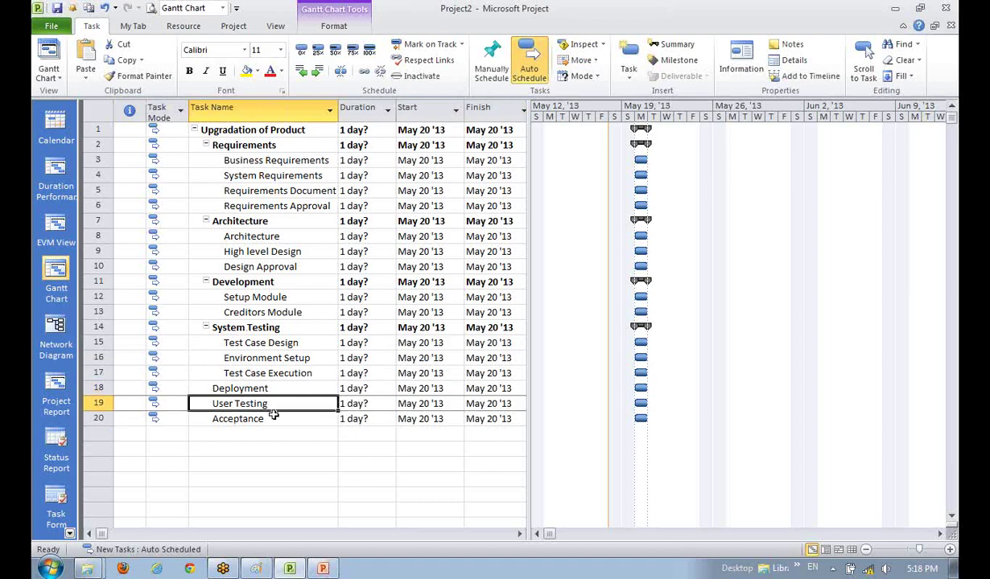
pyautogui.press('Insert')
pyautogui.press('Insert')
pyautogui.press('Insert')
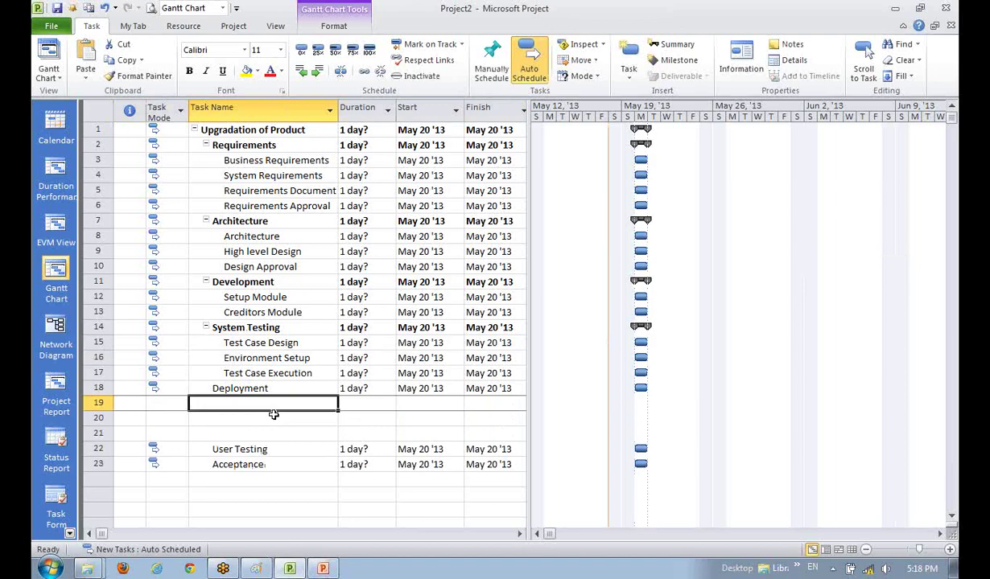
pyautogui.write('Script C')
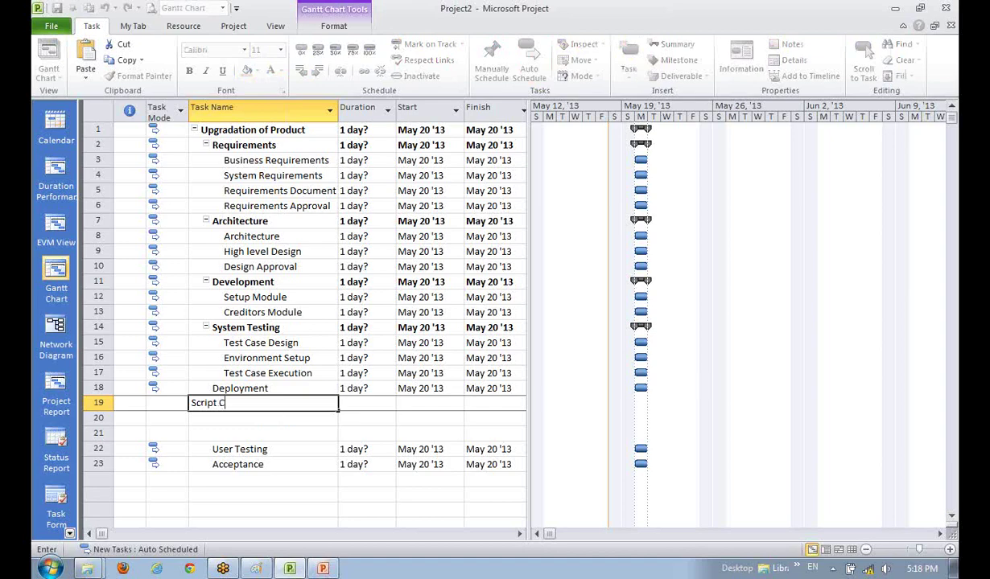
pyautogui.write('reation')
pyautogui.click(273, 415)
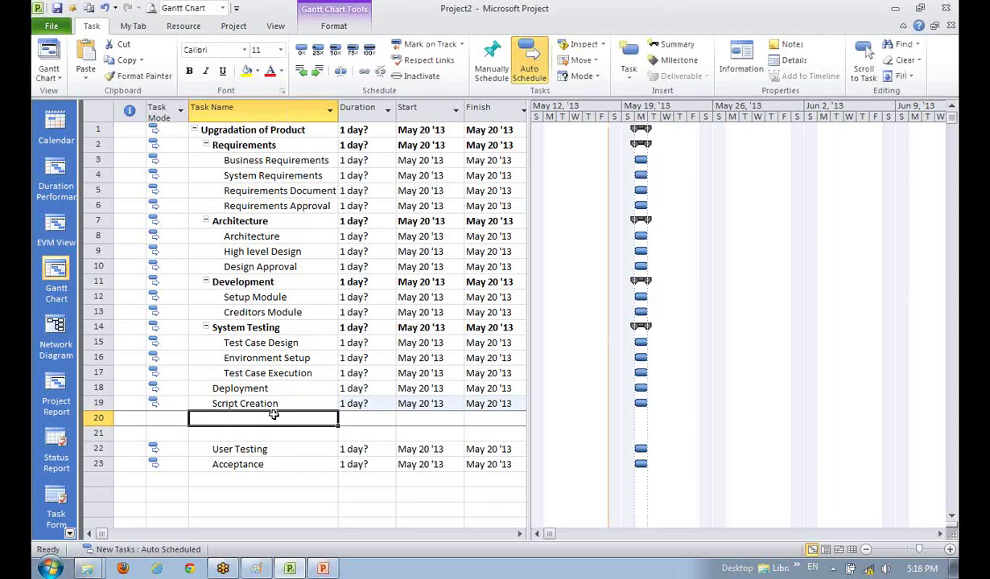
# Step: Add a task named Deployment Plan directly below Script Creation
pyautogui.write('Docu')
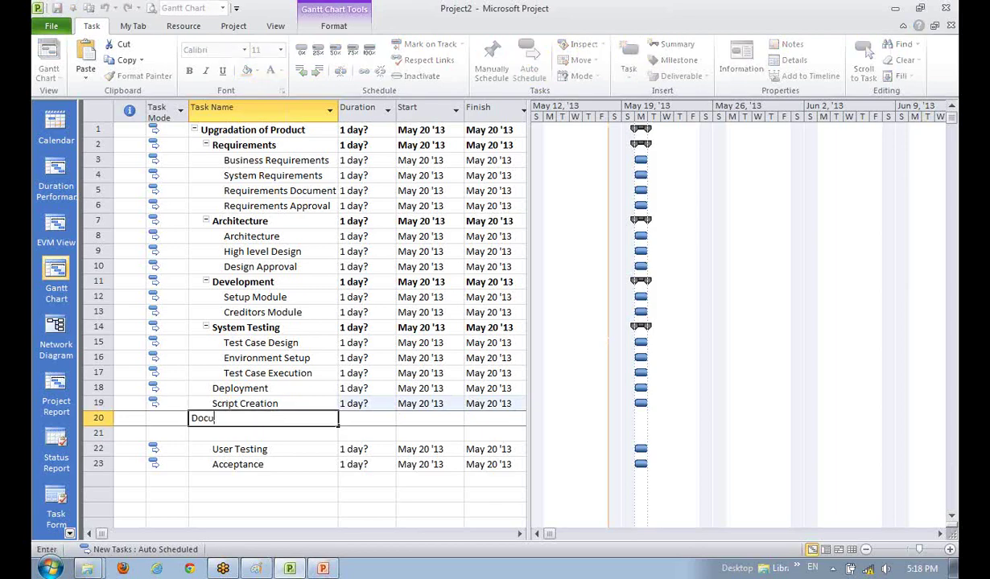
pyautogui.press('BackSpace')
pyautogui.press('BackSpace')
pyautogui.write('Do')
pyautogui.press('BackSpace')
pyautogui.press('BackSpace')
pyautogui.write('Deployment')
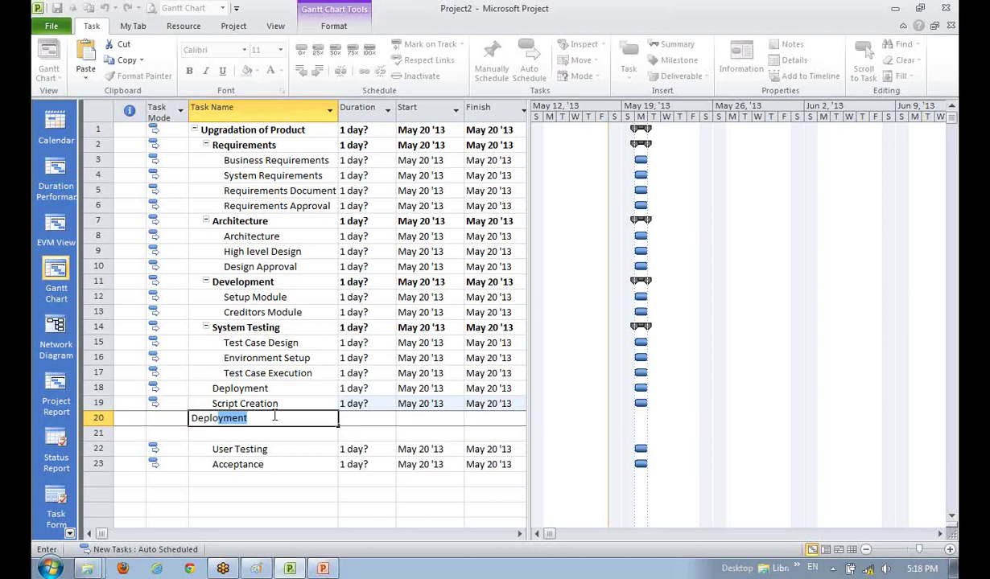
pyautogui.press('Return')
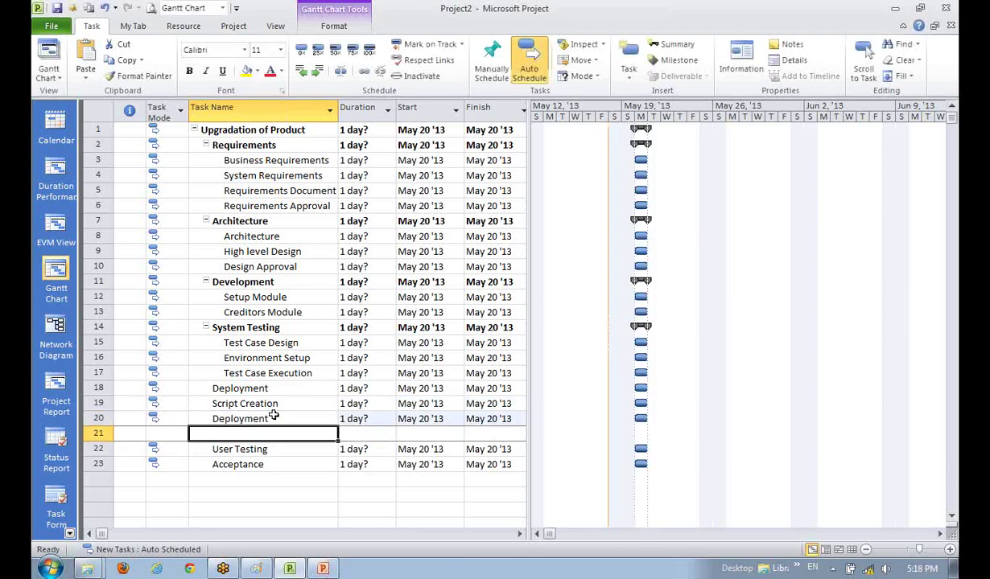
pyautogui.click(274, 416)
pyautogui.click(275, 416)
pyautogui.write('Plan')
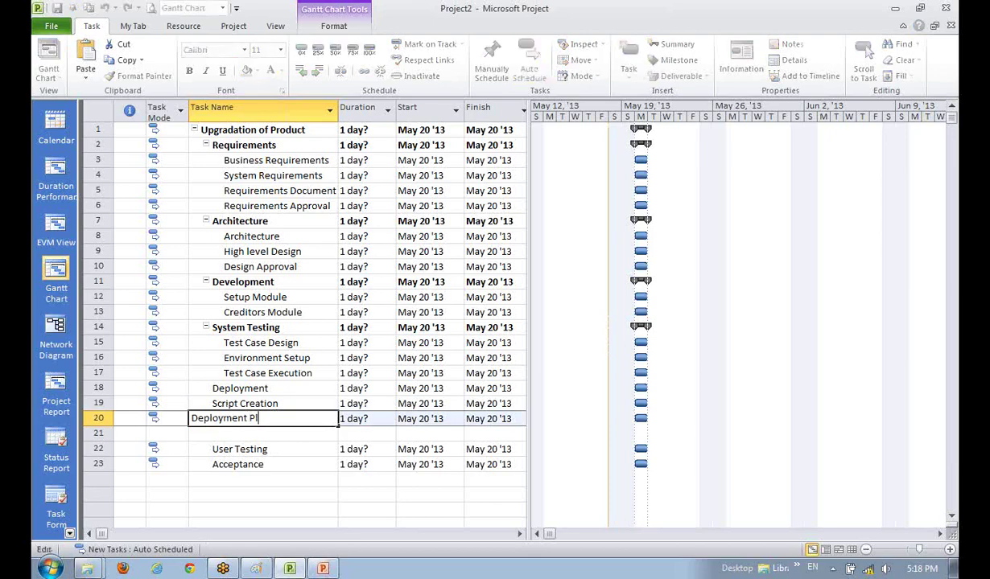
pyautogui.press('Return')
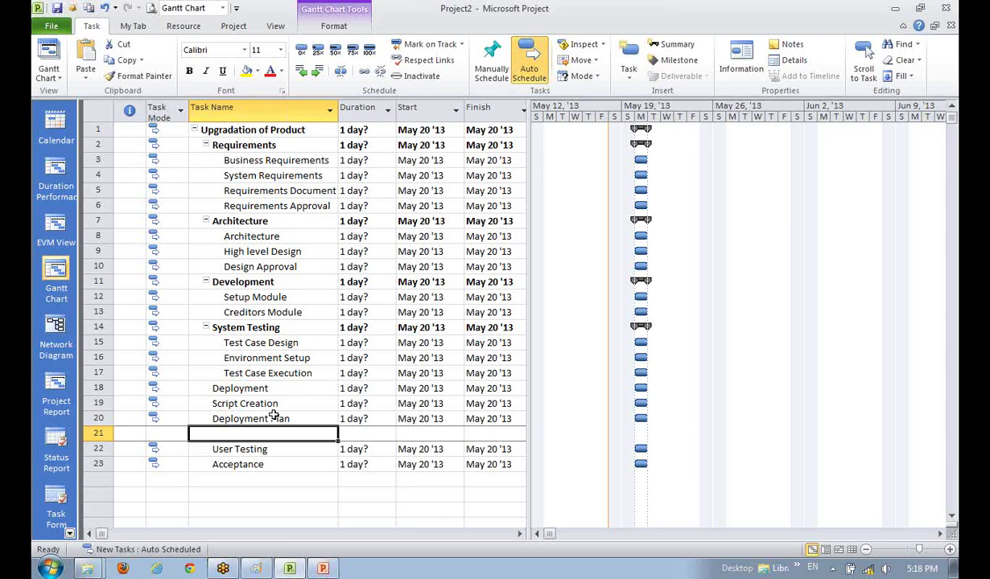
# Step: Add a task named Deployment in the blank row between Deployment Plan and User Testing
pyautogui.click(274, 417)
pyautogui.press('Down')
pyautogui.press('Up')
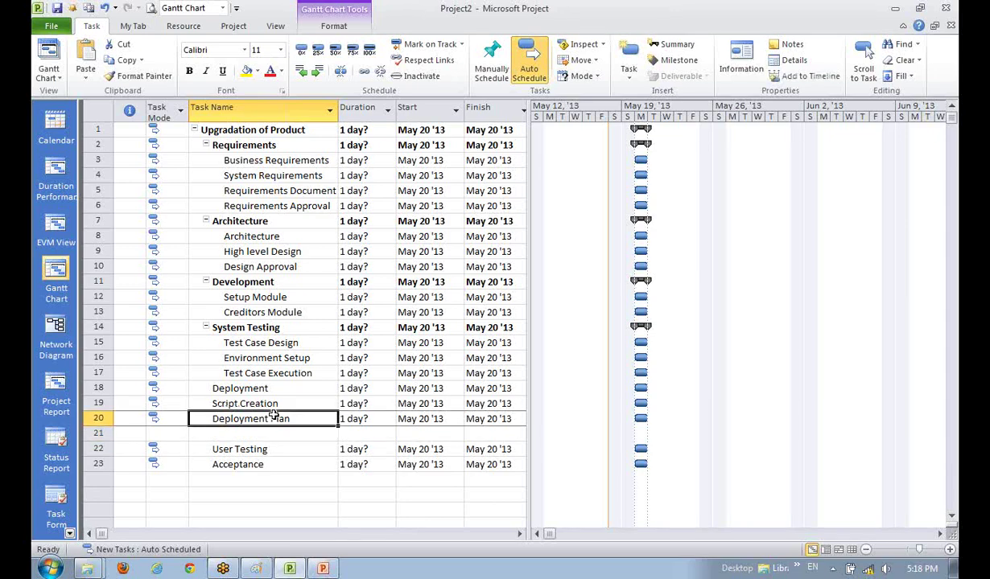
pyautogui.press('Down')
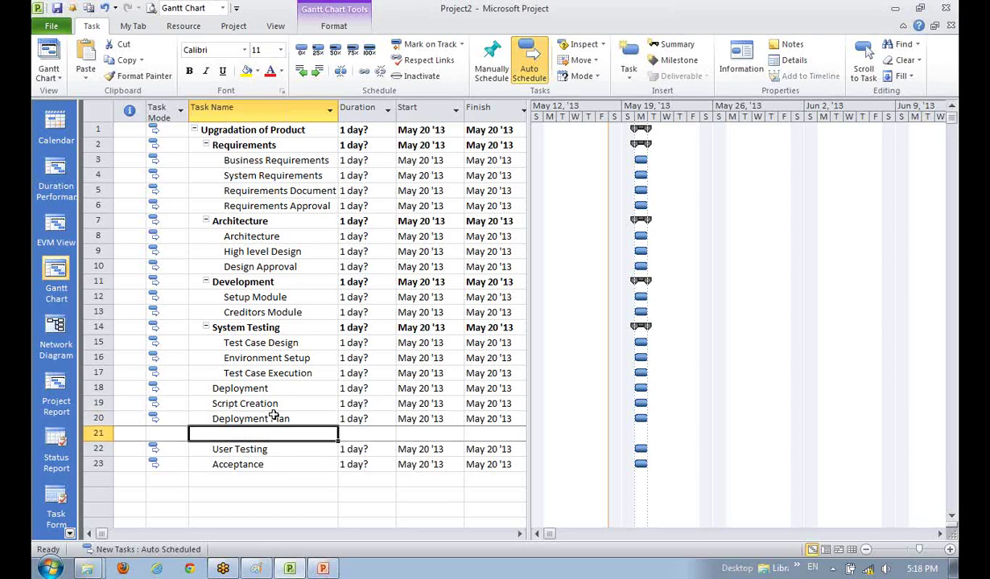
pyautogui.write('De')
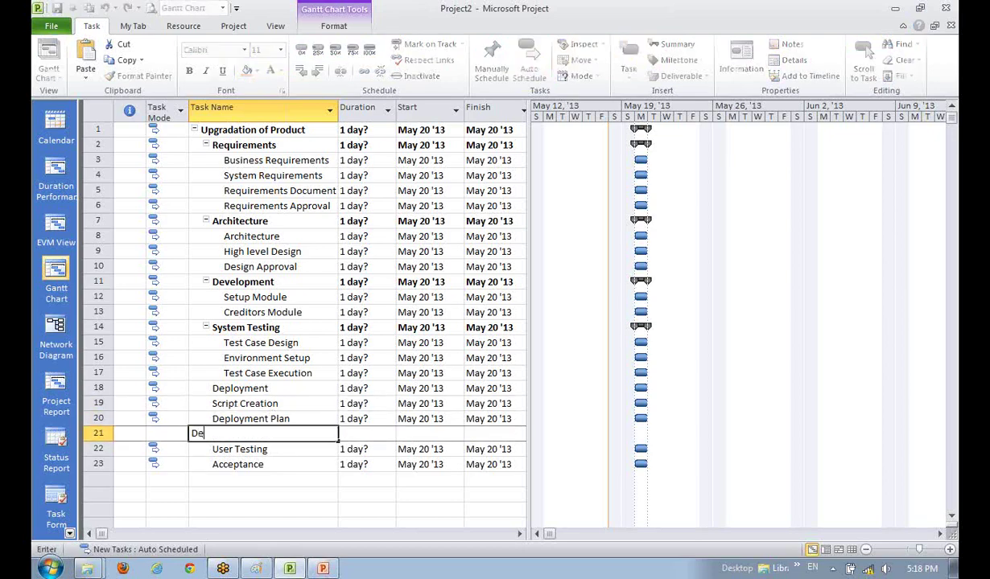
pyautogui.write('ployment')
pyautogui.press('Return')
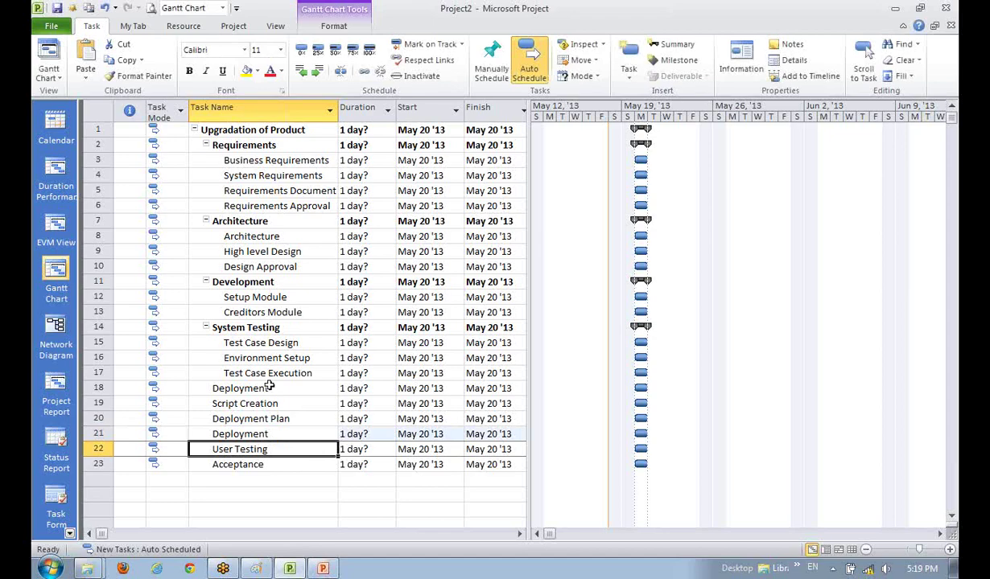
# Step: Indent Script Creation, Deployment Plan and the lower Deployment task as subtasks of the Deployment phase
pyautogui.click(278, 434)
pyautogui.moveTo(261, 402); pyautogui.dragTo(260, 432)
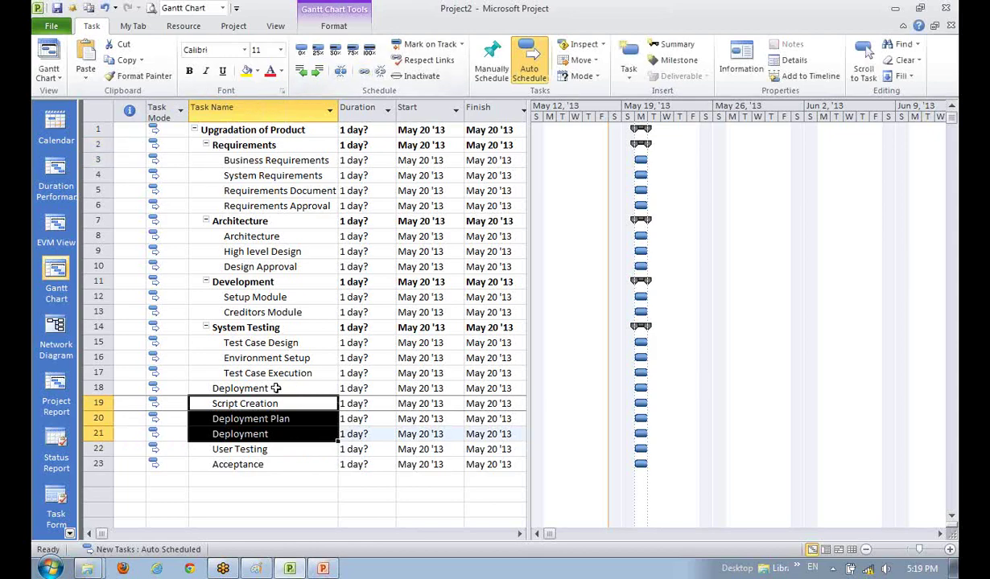
pyautogui.moveTo(211, 396); pyautogui.dragTo(234, 404)
# Step: Insert three blank rows between User Testing and Acceptance
pyautogui.click(225, 465)
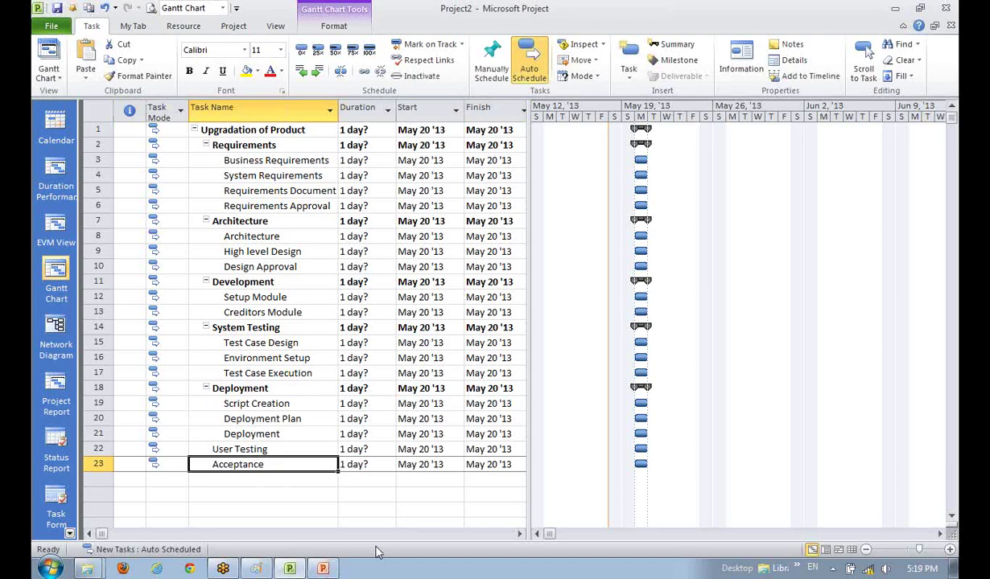
pyautogui.press('Insert')
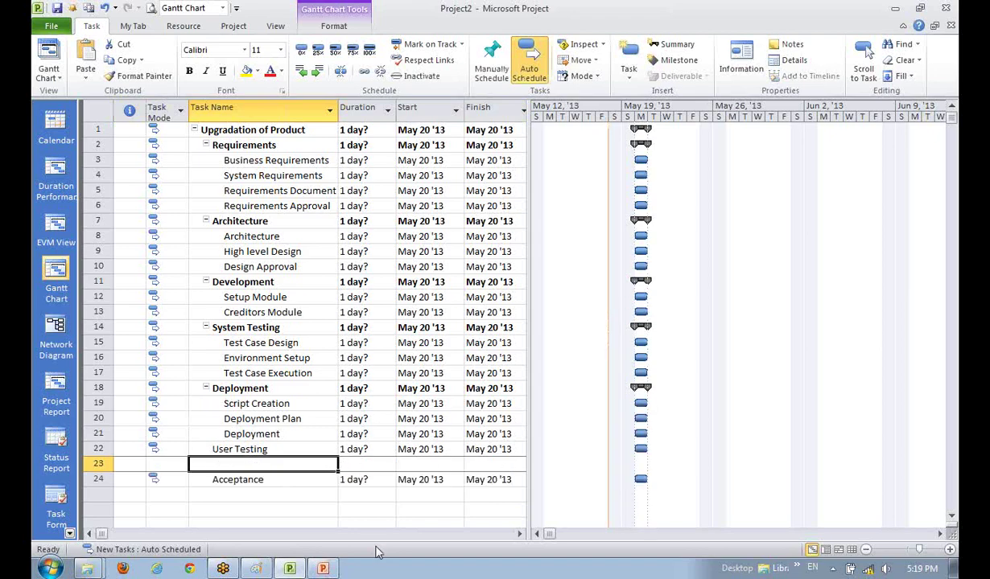
pyautogui.press('Delete')
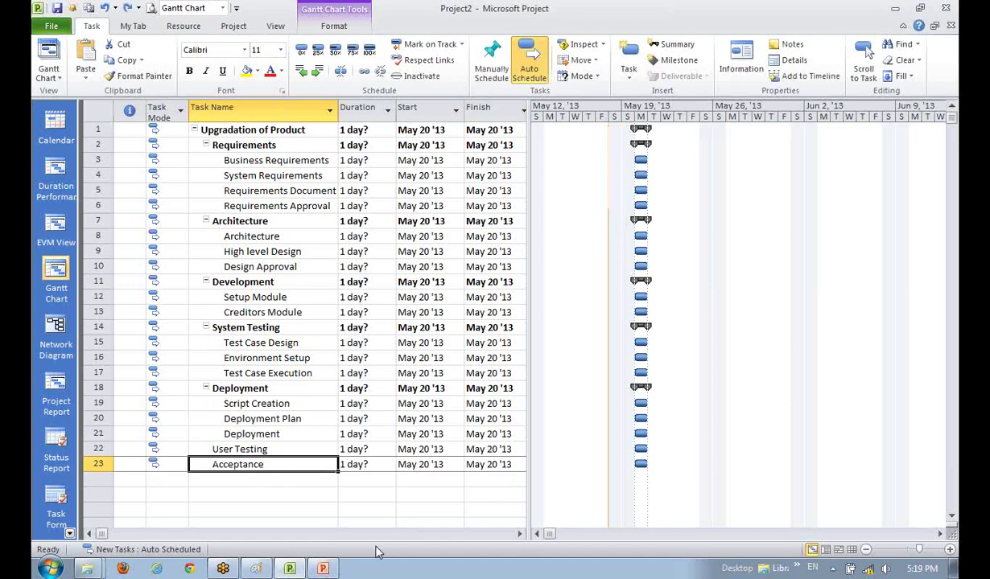
pyautogui.press('Insert')
pyautogui.press('Insert')
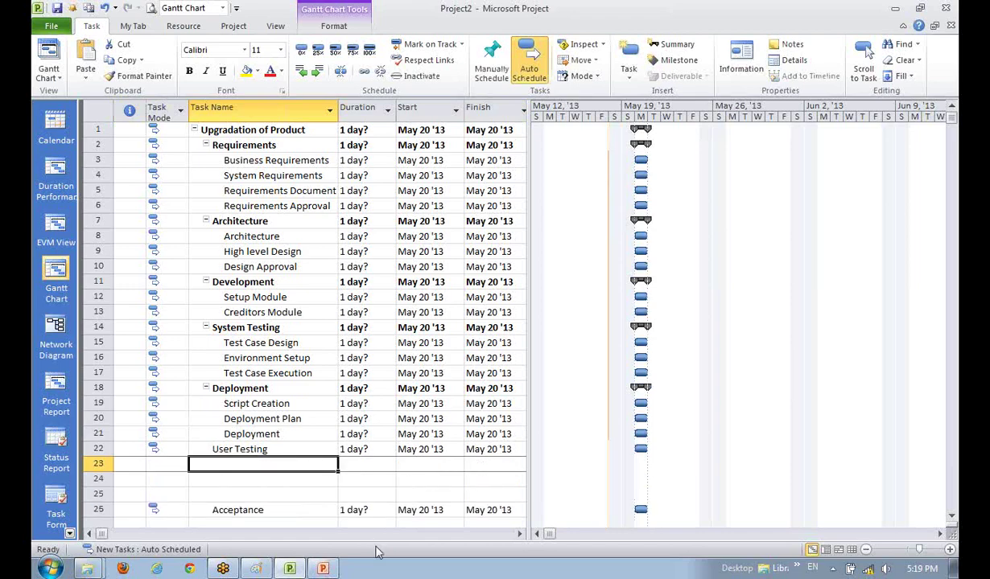
# Step: Enter UAT Support as a new task in the first blank row below User Testing
pyautogui.write('Desf')
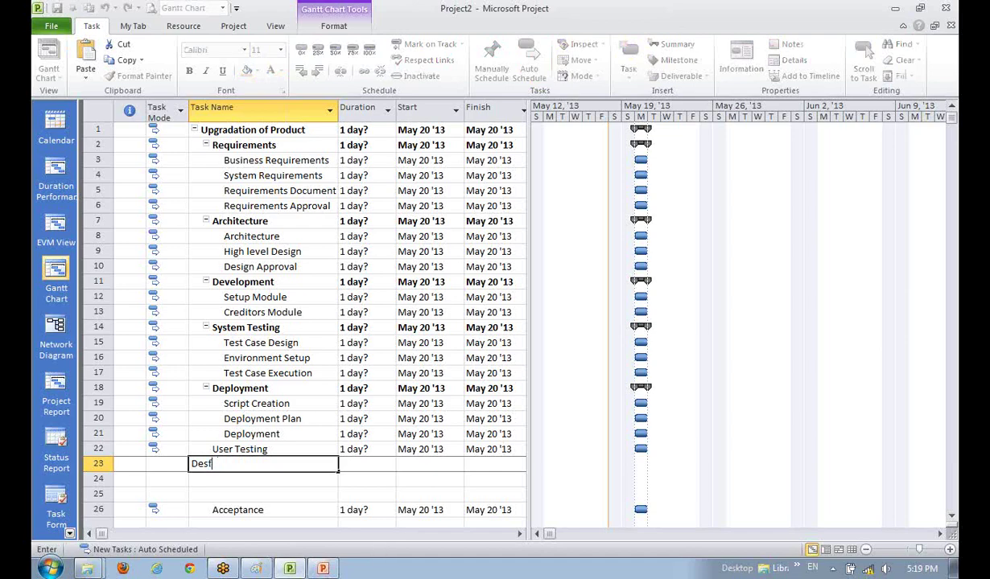
pyautogui.press('BackSpace')
pyautogui.press('BackSpace')
pyautogui.press('BackSpace')
pyautogui.press('BackSpace')
pyautogui.write('UAT Support')
pyautogui.press('Return')
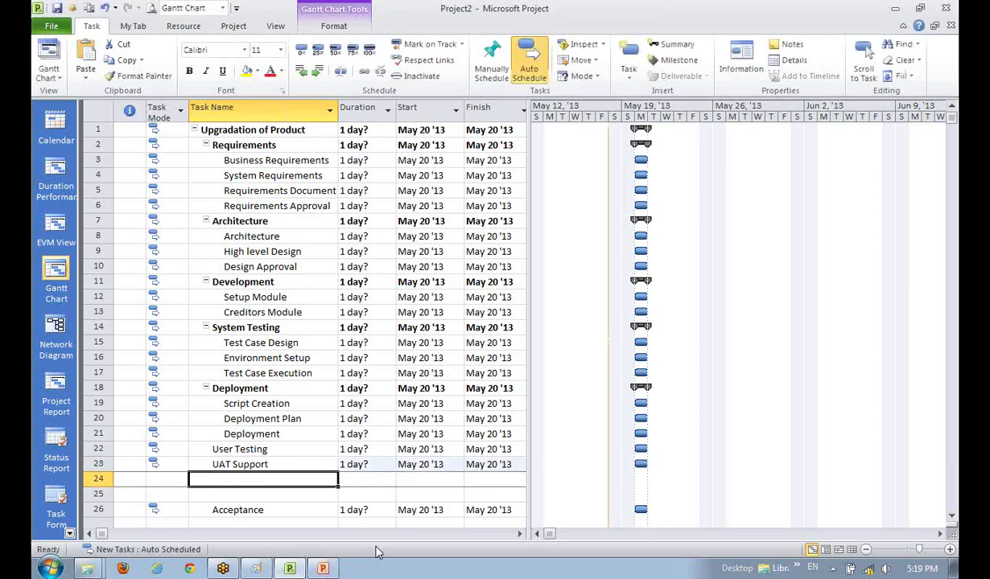
pyautogui.press('Up')
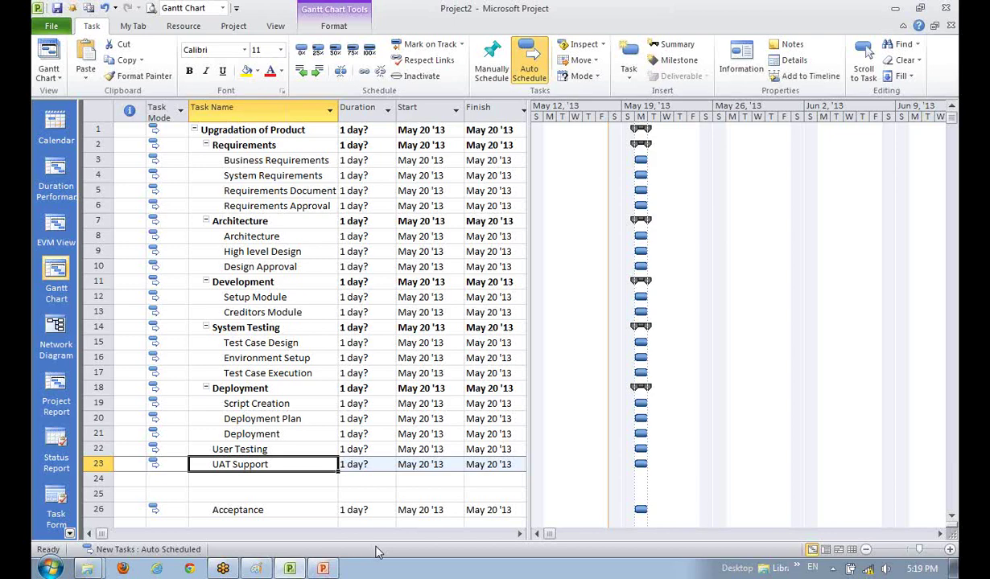
pyautogui.press('Down')
pyautogui.press('Up')
pyautogui.press('Down')
pyautogui.press('Up')
pyautogui.press('Down')
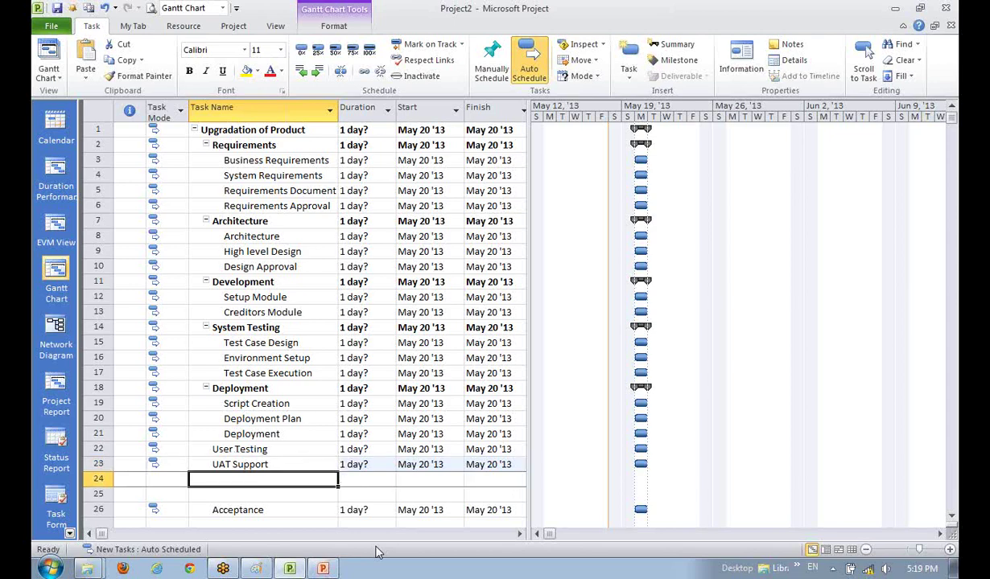
# Step: Indent UAT Support as a subtask of User Testing and delete the two blank rows above Acceptance
pyautogui.moveTo(214, 464); pyautogui.dragTo(238, 475)
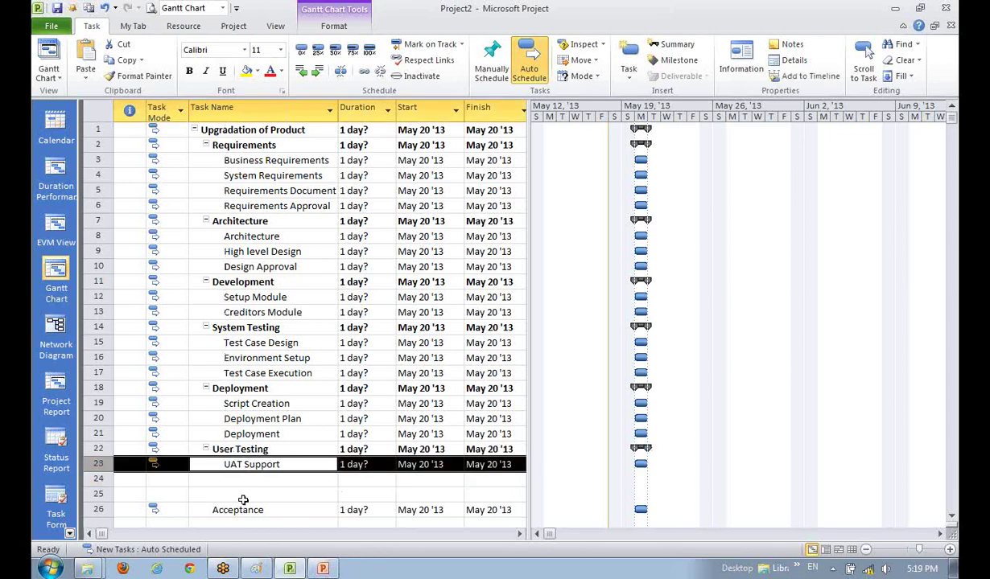
pyautogui.click(243, 500)
pyautogui.moveTo(97, 478); pyautogui.dragTo(97, 493)
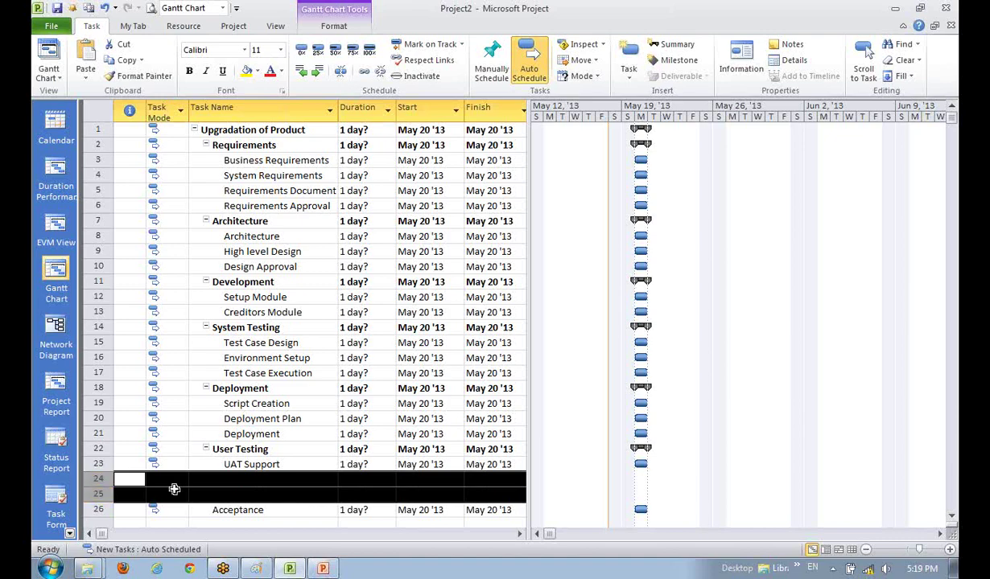
pyautogui.rightClick(250, 482)
pyautogui.click(312, 313)
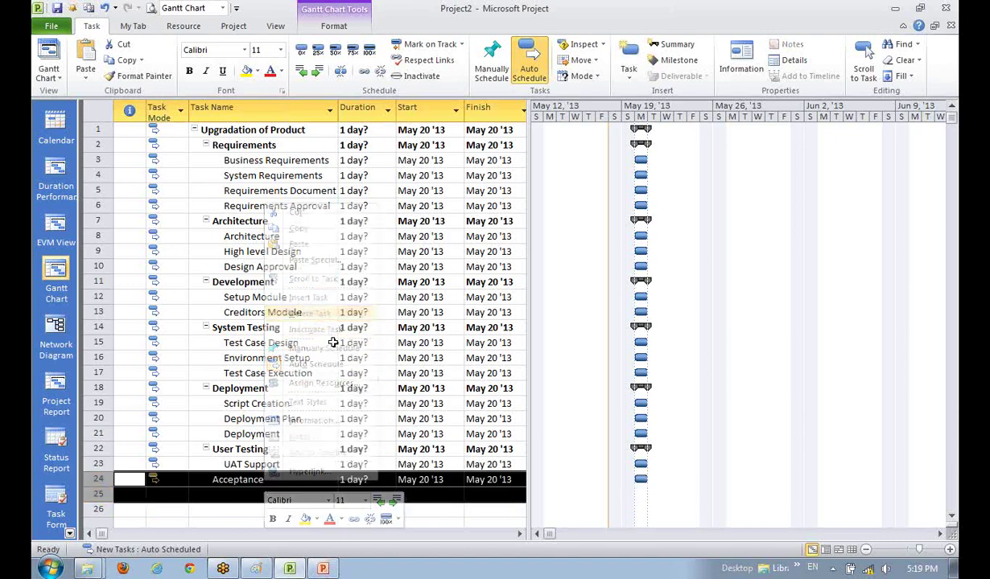
pyautogui.click(286, 434)
# Step: Review the phases and subtasks in the task outline, from Requirements through Acceptance
pyautogui.click(281, 284)
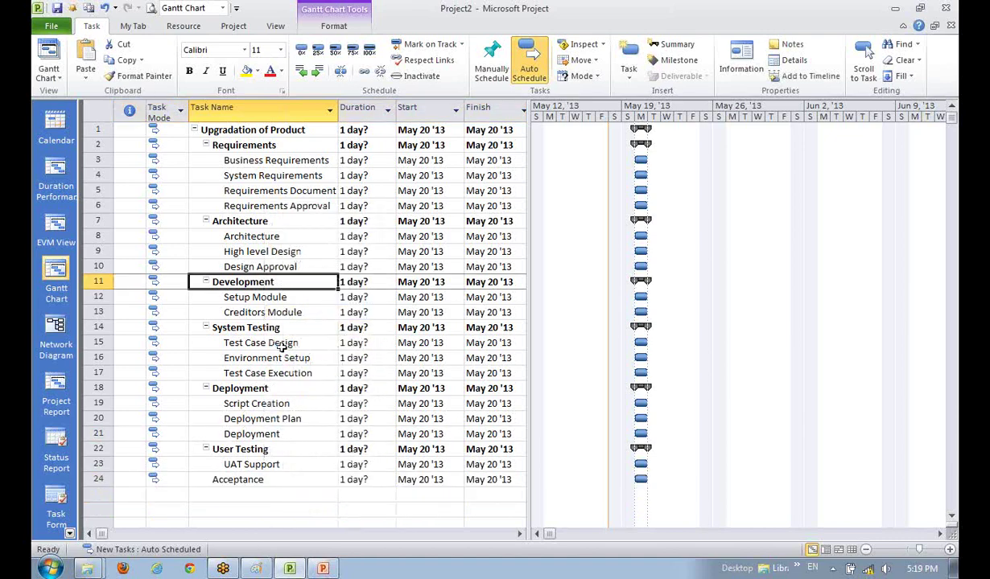
pyautogui.hotkey('ctrl', 'b')
pyautogui.click(286, 355)
pyautogui.click(265, 267)
pyautogui.click(261, 202)
pyautogui.click(263, 163)
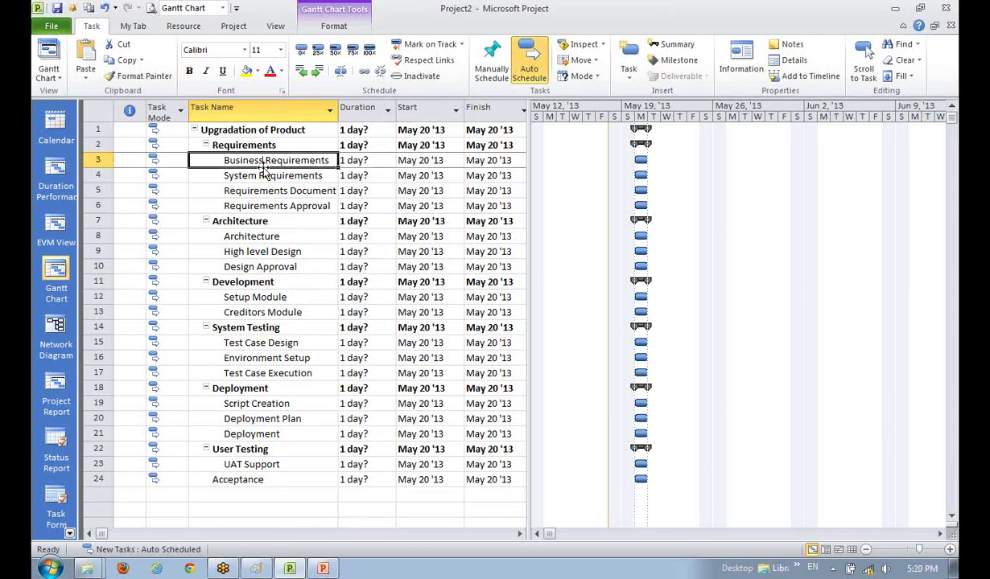
pyautogui.click(265, 206)
pyautogui.click(265, 281)
pyautogui.click(267, 345)
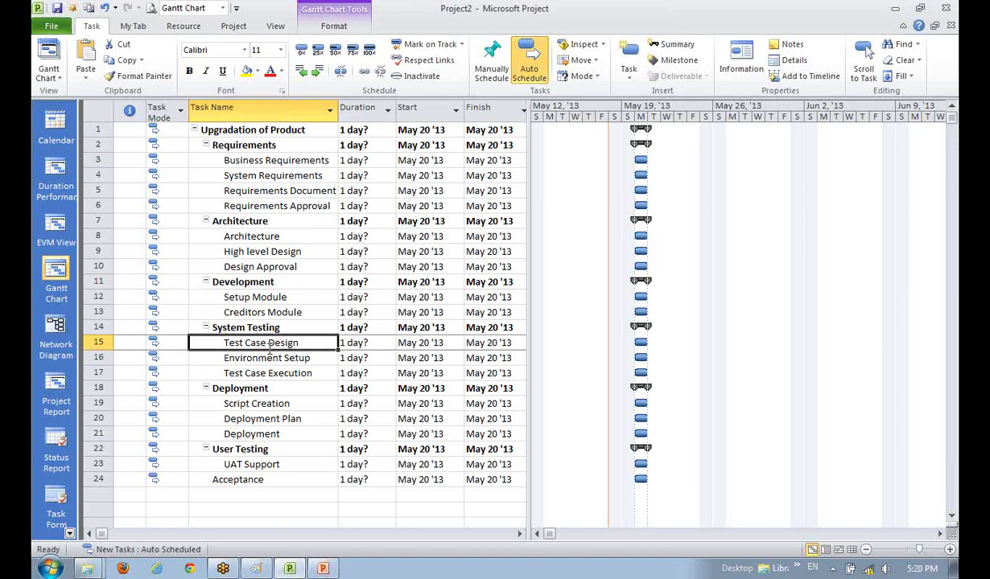
pyautogui.click(310, 251)
pyautogui.click(282, 294)
pyautogui.click(327, 449)
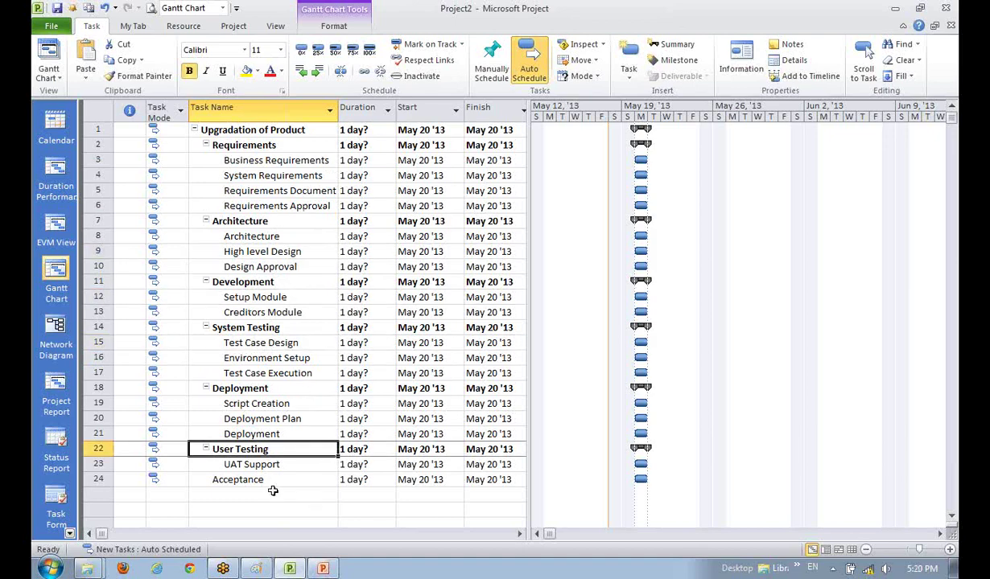
pyautogui.click(270, 490)
pyautogui.click(254, 448)
pyautogui.click(254, 344)
pyautogui.click(241, 266)
pyautogui.click(241, 206)
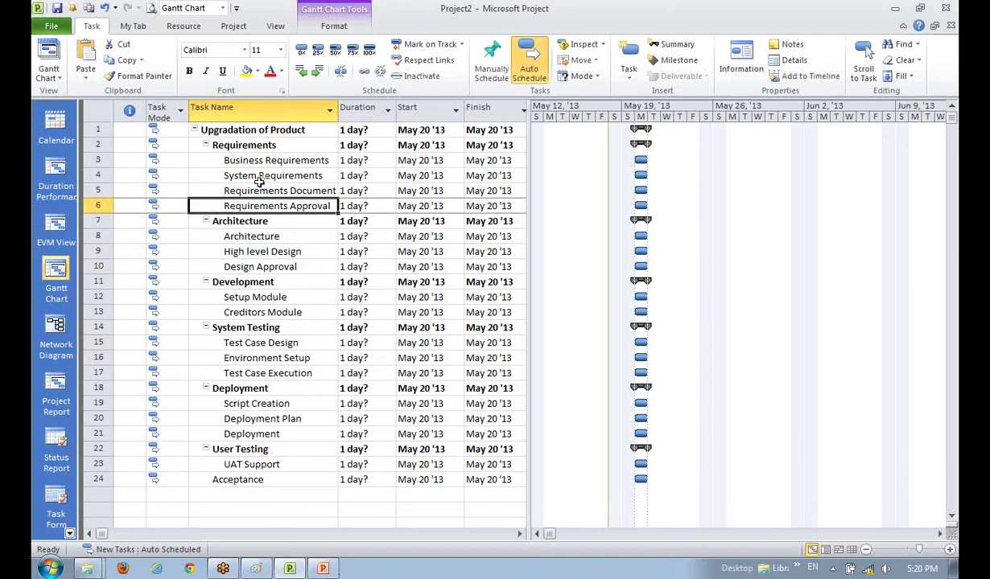
pyautogui.click(251, 173)
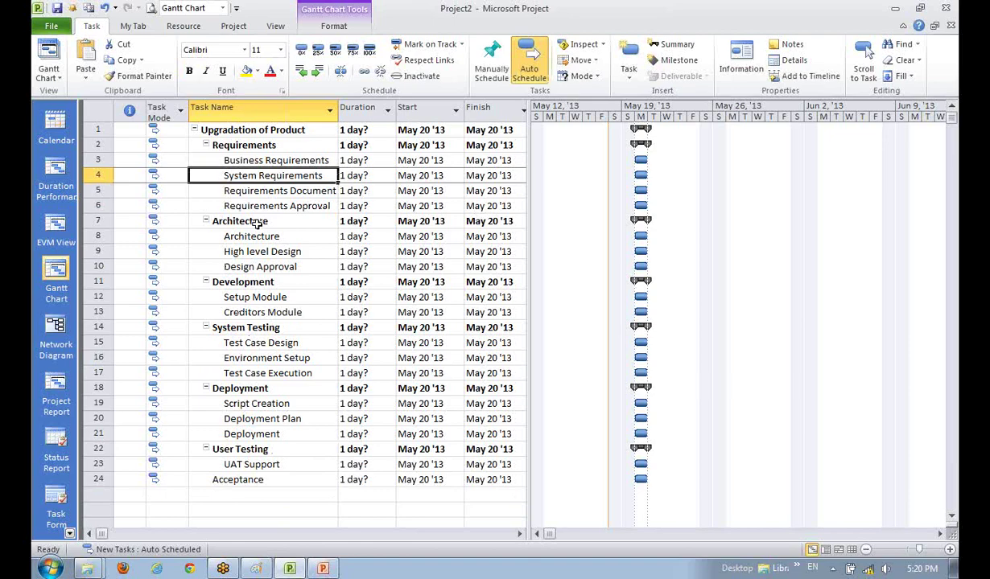
pyautogui.click(249, 295)
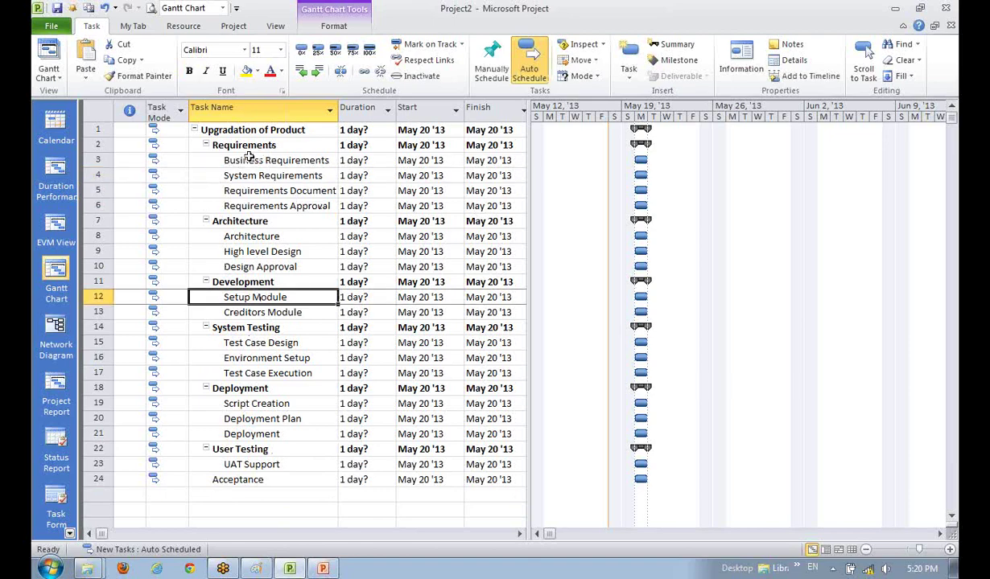
pyautogui.click(245, 206)
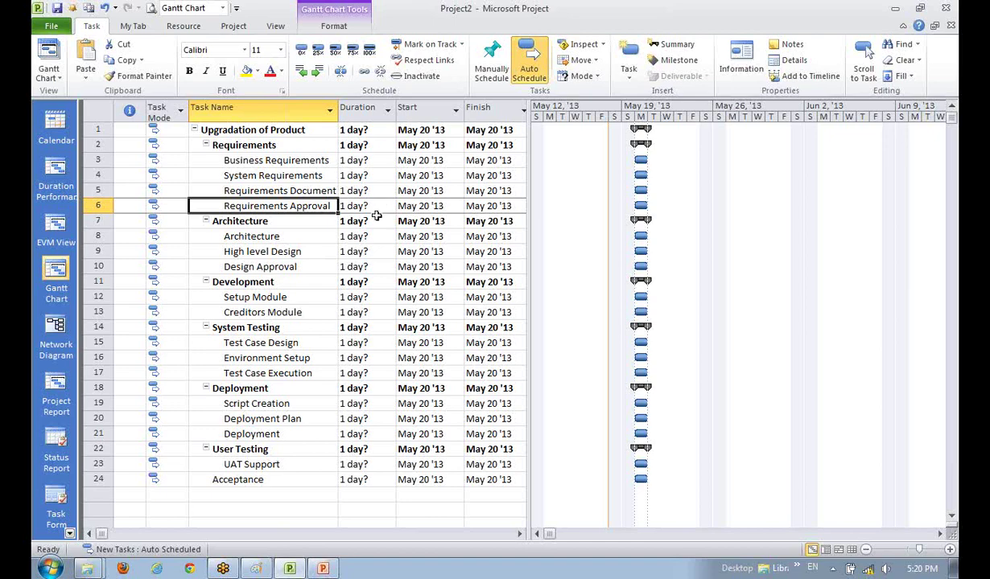
# Step: Set the duration of Requirements Approval to 0 days to make it a milestone
pyautogui.click(280, 264)
pyautogui.click(263, 206)
pyautogui.click(367, 208)
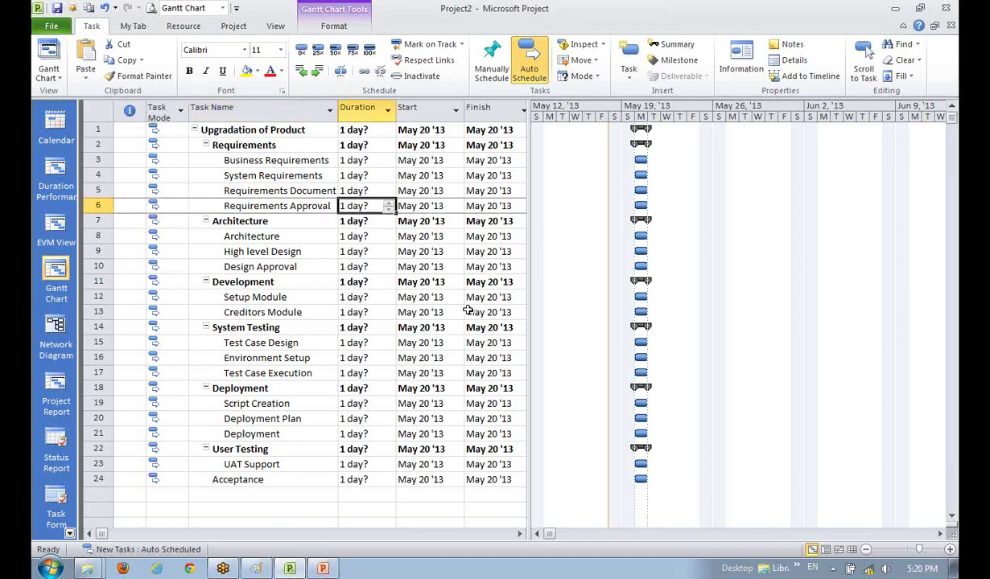
pyautogui.write('0')
pyautogui.press('Return')
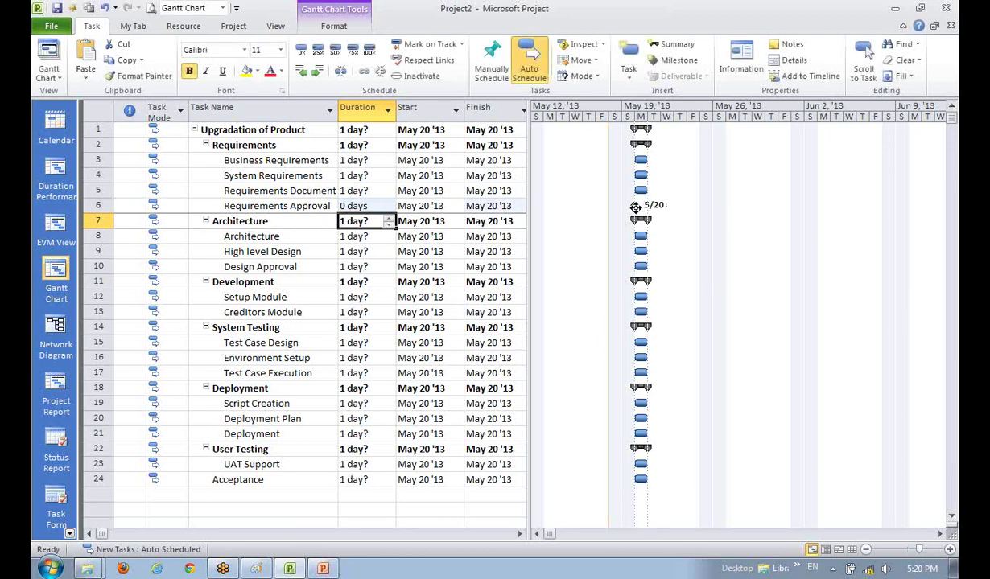
pyautogui.moveTo(636, 208)
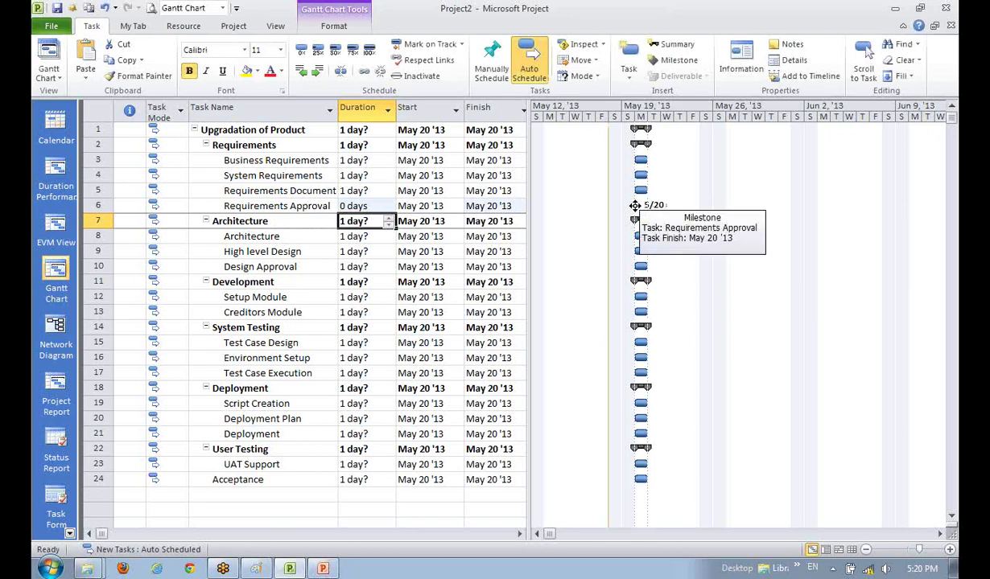
# Step: Set the duration of Design Approval under Architecture to 0 days to make it a milestone
pyautogui.click(256, 203)
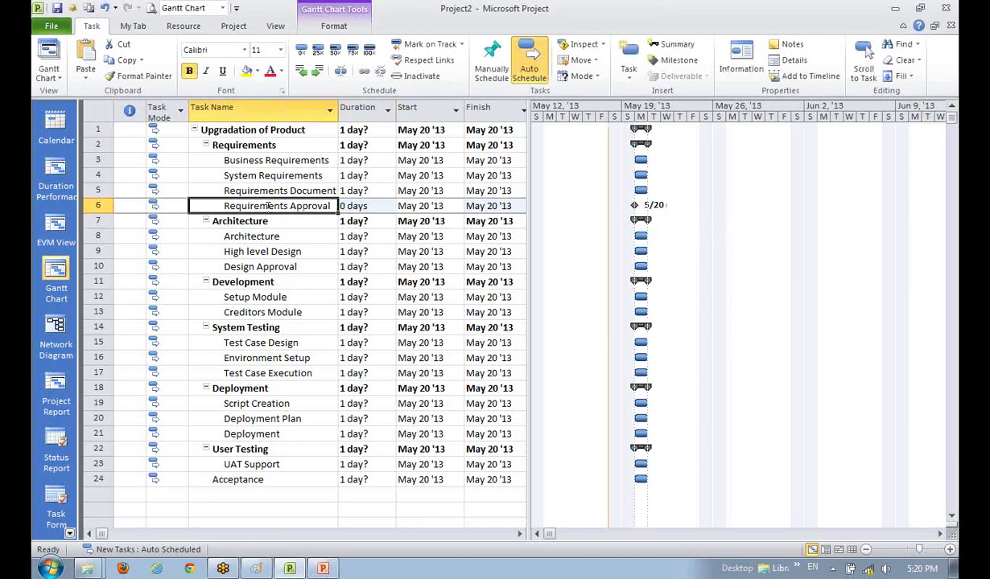
pyautogui.click(257, 241)
pyautogui.click(256, 283)
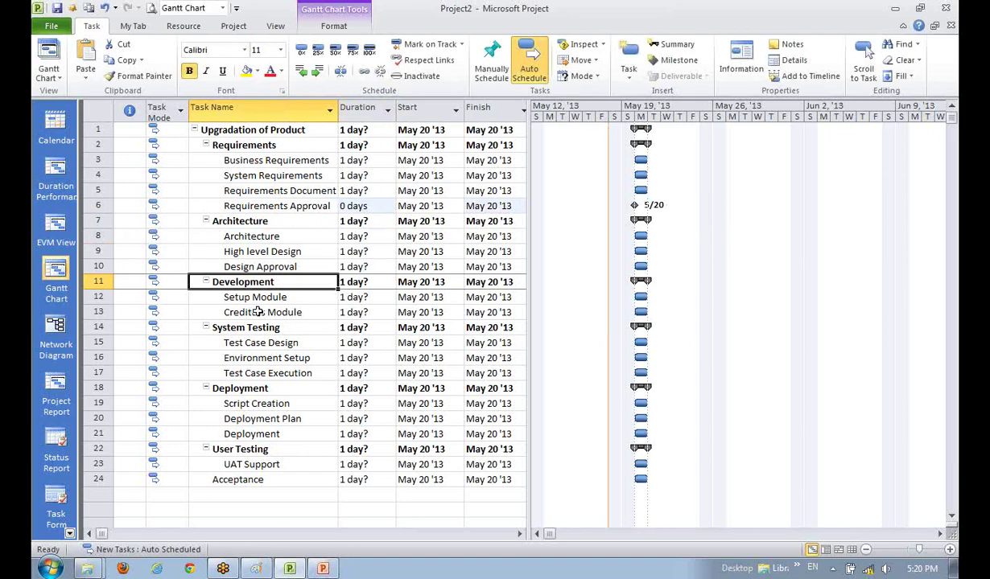
pyautogui.click(277, 418)
pyautogui.click(247, 268)
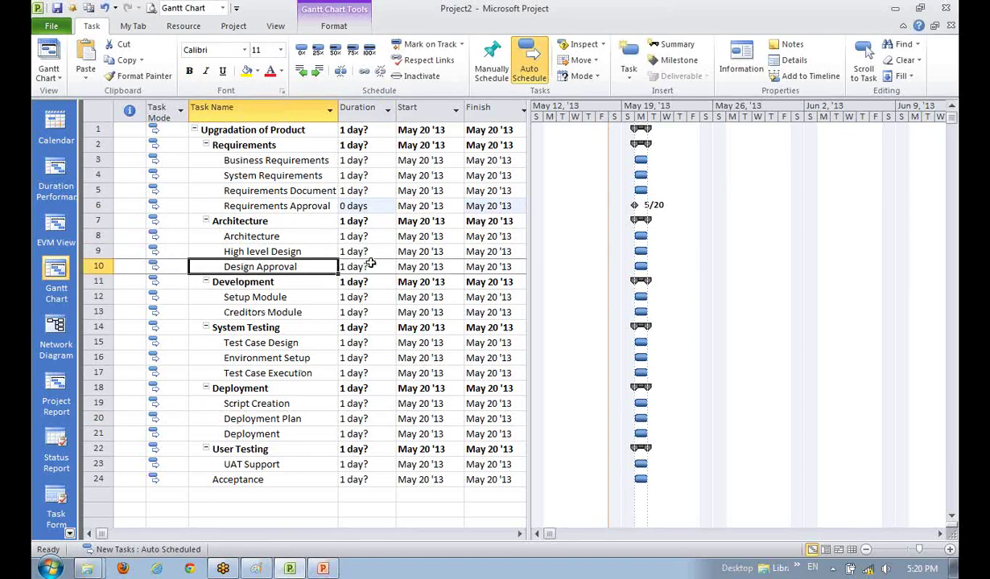
pyautogui.click(367, 266)
pyautogui.write('0')
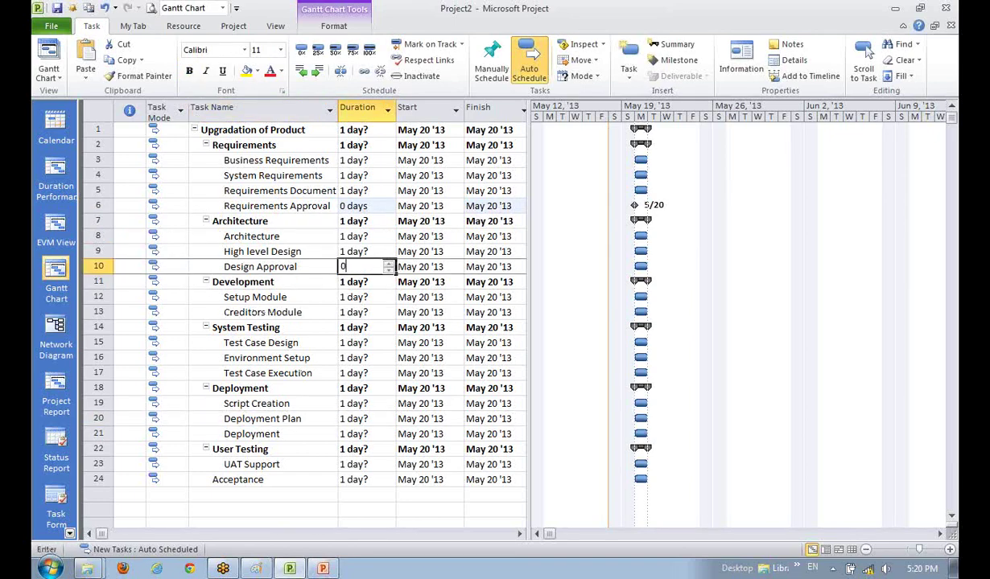
pyautogui.press('Return')
# Step: Insert one blank row above Creditors Module and another above System Testing
pyautogui.press('Down')
pyautogui.press('Down')
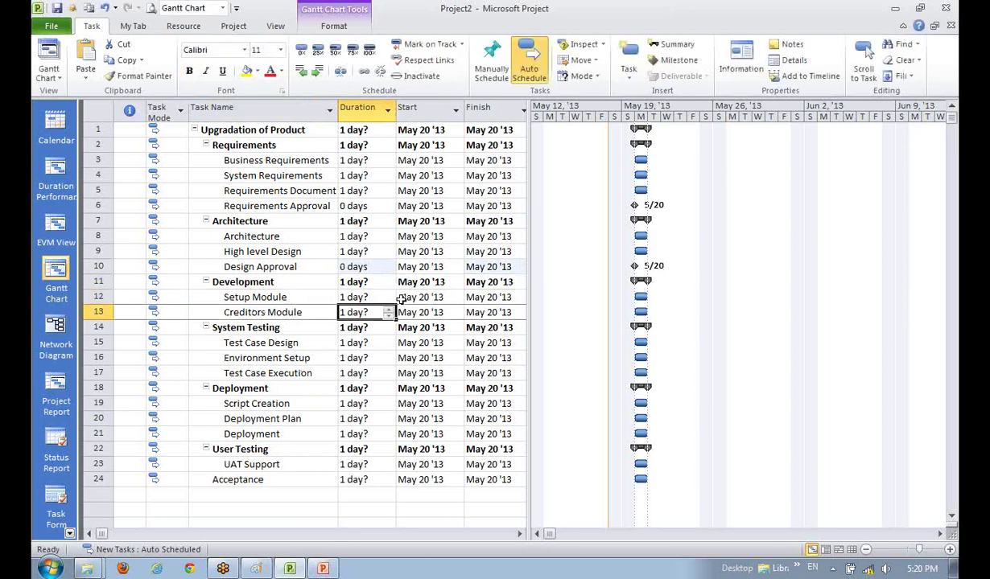
pyautogui.press('Down')
pyautogui.press('Down')
pyautogui.press('Down')
pyautogui.press('Down')
pyautogui.press('Down')
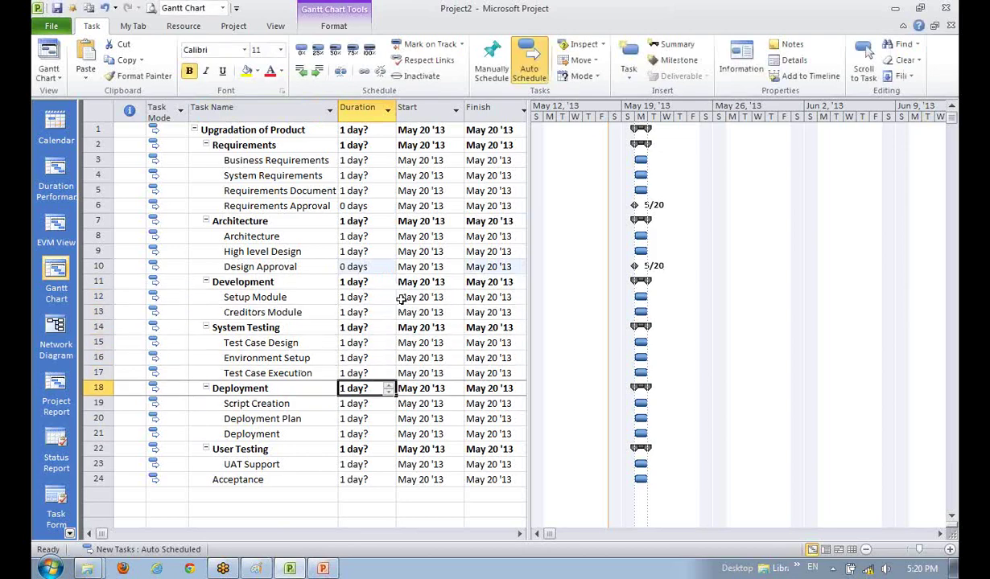
pyautogui.press('Left')
pyautogui.press('Up')
pyautogui.press('Up')
pyautogui.press('Up')
pyautogui.press('Up')
pyautogui.press('Up')
pyautogui.press('Up')
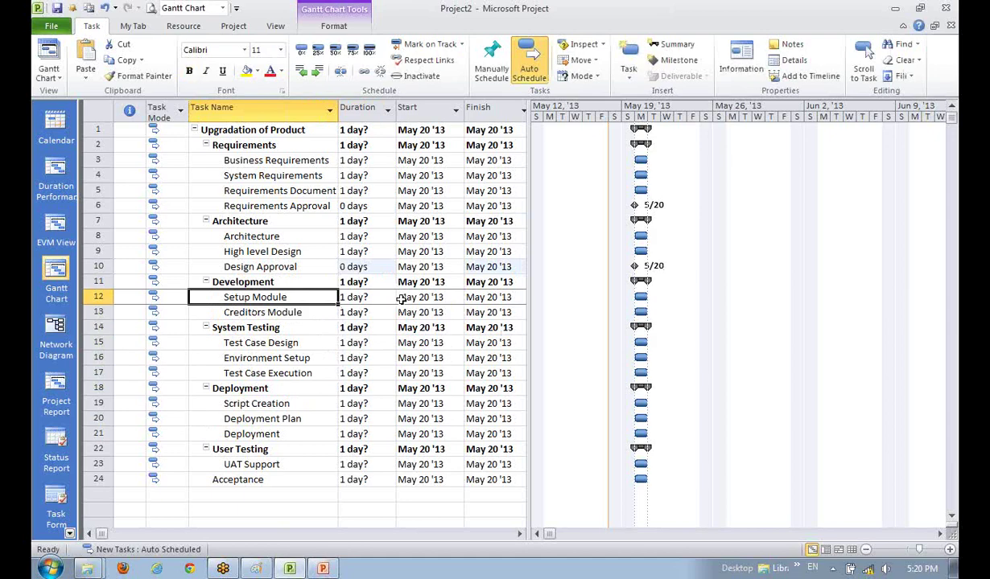
pyautogui.press('Down')
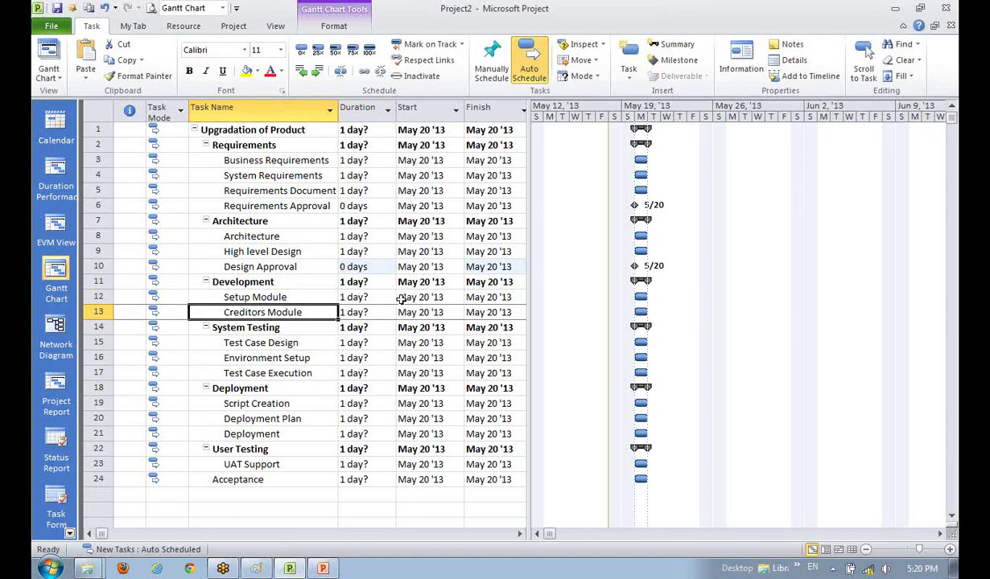
pyautogui.press('Insert')
pyautogui.press('Down')
pyautogui.press('Down')
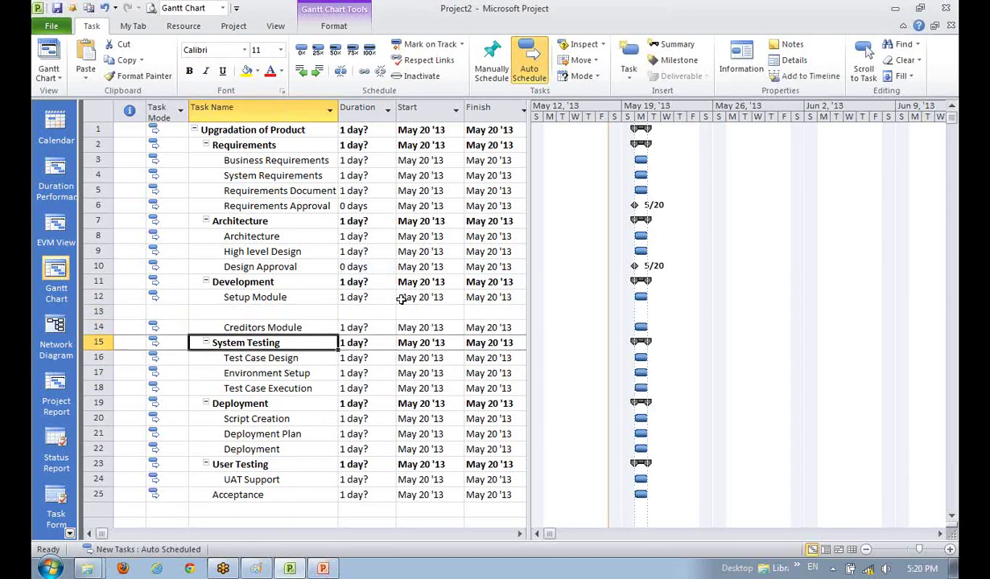
pyautogui.press('Insert')
# Step: Insert three more blank rows between Setup Module and Creditors Module
pyautogui.press('Up')
pyautogui.press('Up')
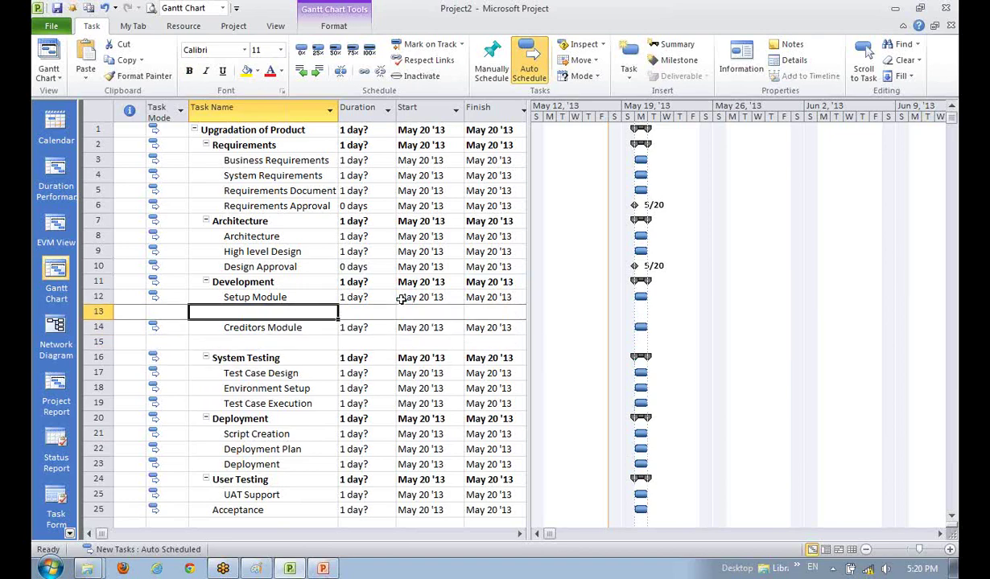
pyautogui.press('Insert')
pyautogui.press('Insert')
pyautogui.press('Insert')
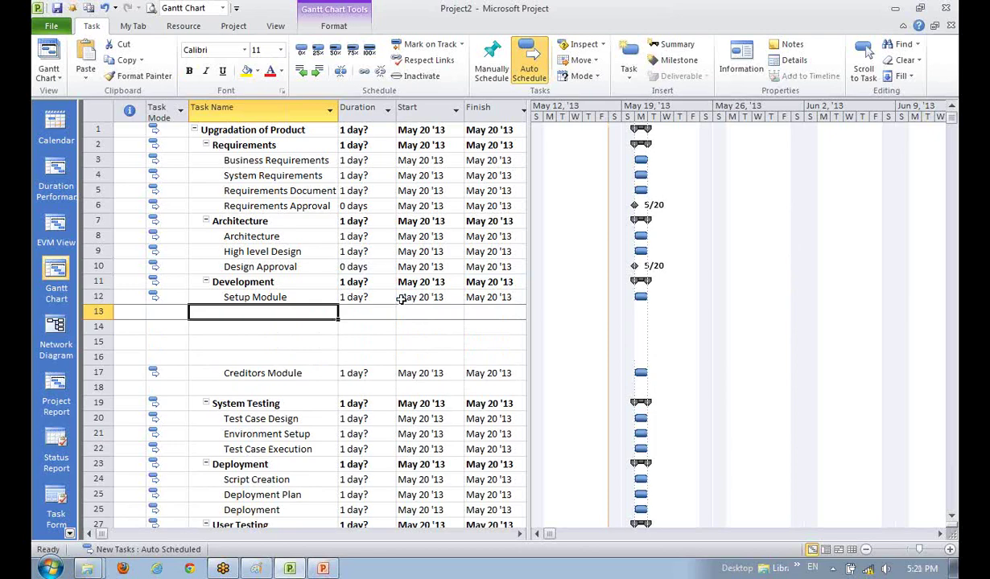
# Step: Enter Coding as a new task in the first blank row below Setup Module
pyautogui.press('F2')
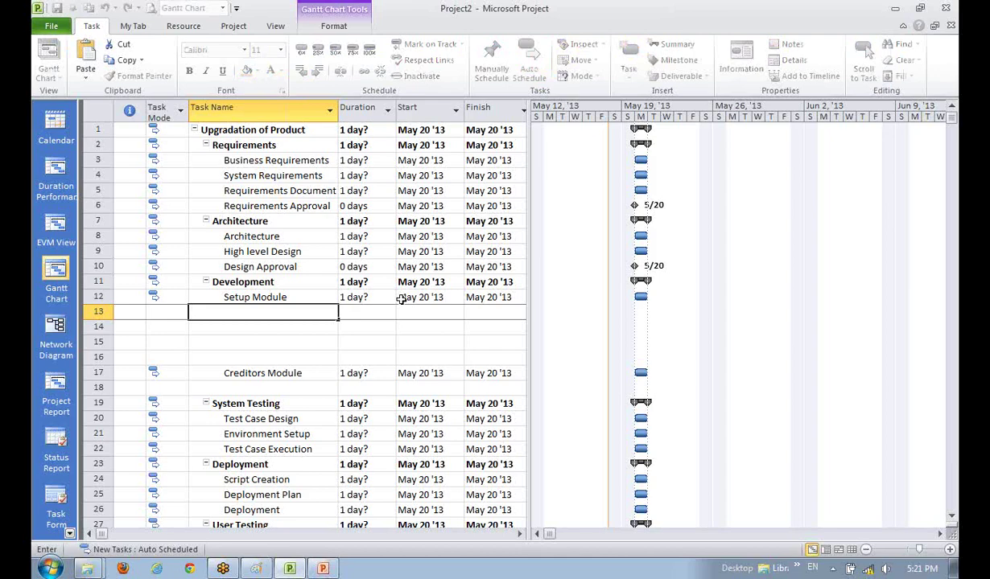
pyautogui.write('Code')
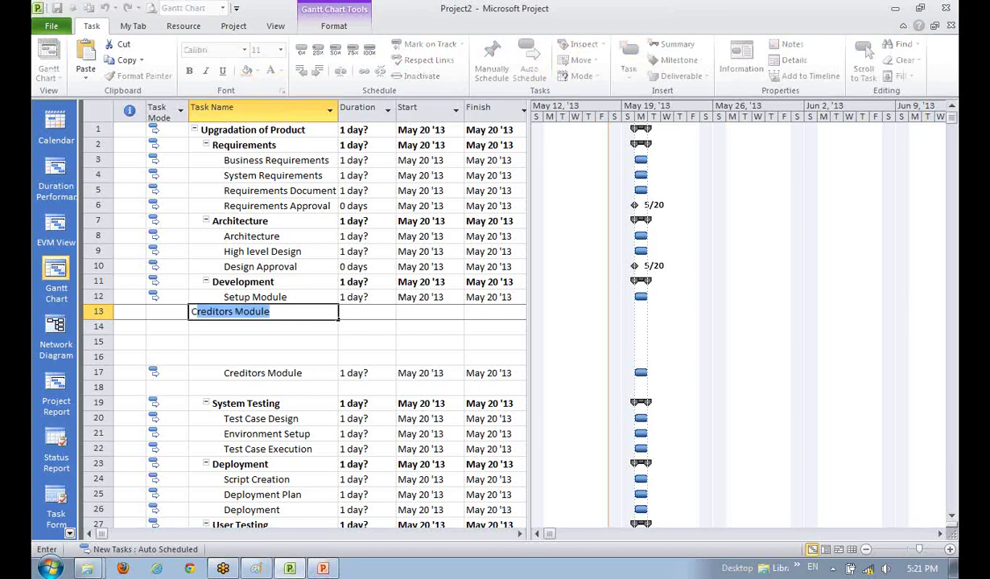
pyautogui.press('BackSpace')
pyautogui.press('BackSpace')
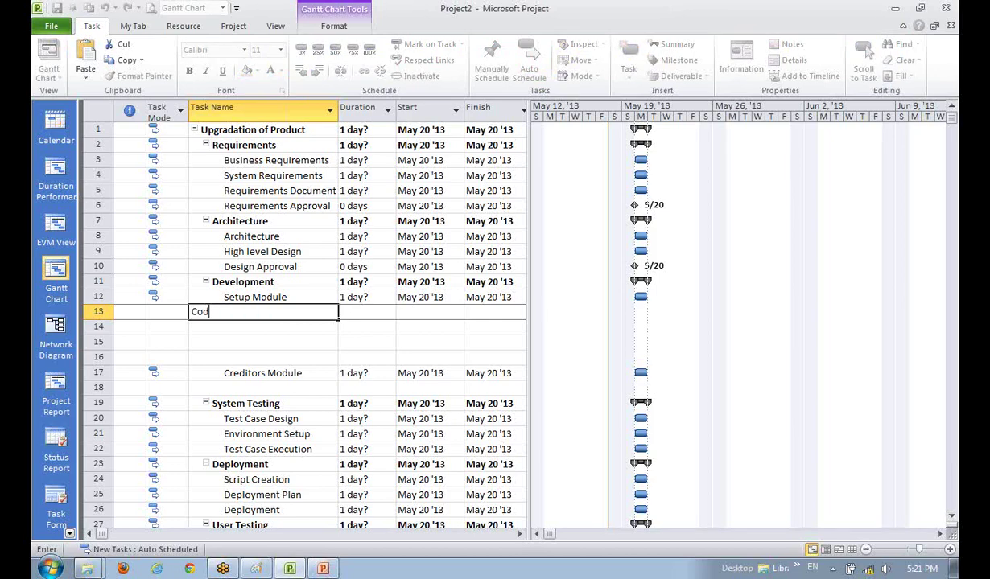
pyautogui.write('ding')
pyautogui.press('Return')
# Step: Enter Unit Testing and Code Review as new tasks in the two rows below Coding
pyautogui.write('Unit Tw')
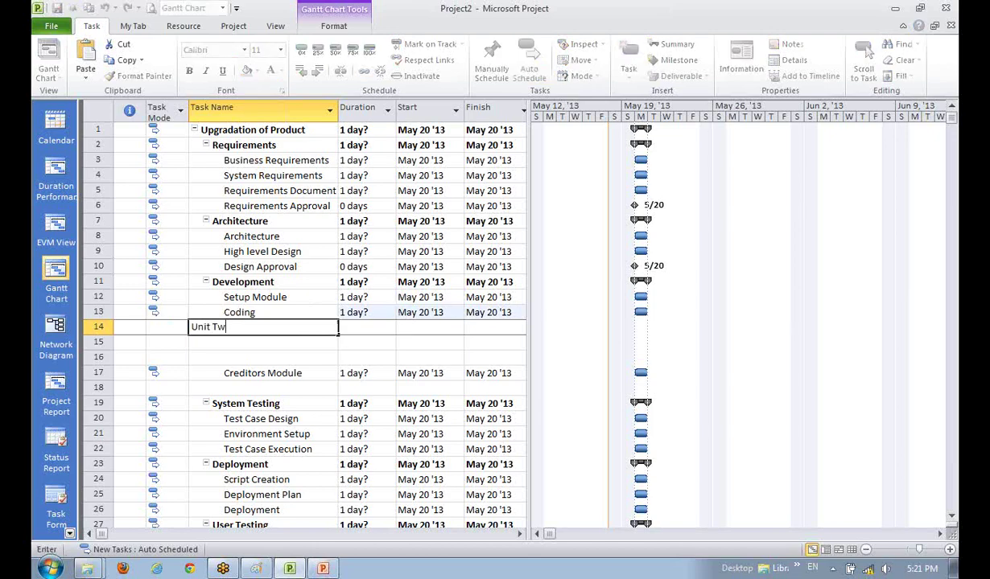
pyautogui.press('BackSpace')
pyautogui.write('esting')
pyautogui.press('Return')
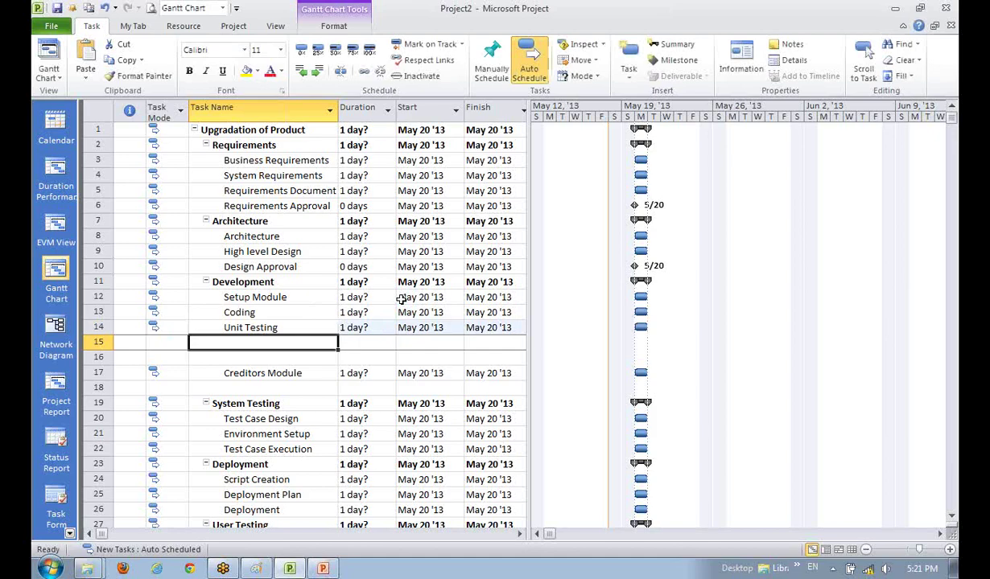
pyautogui.write('Code ')
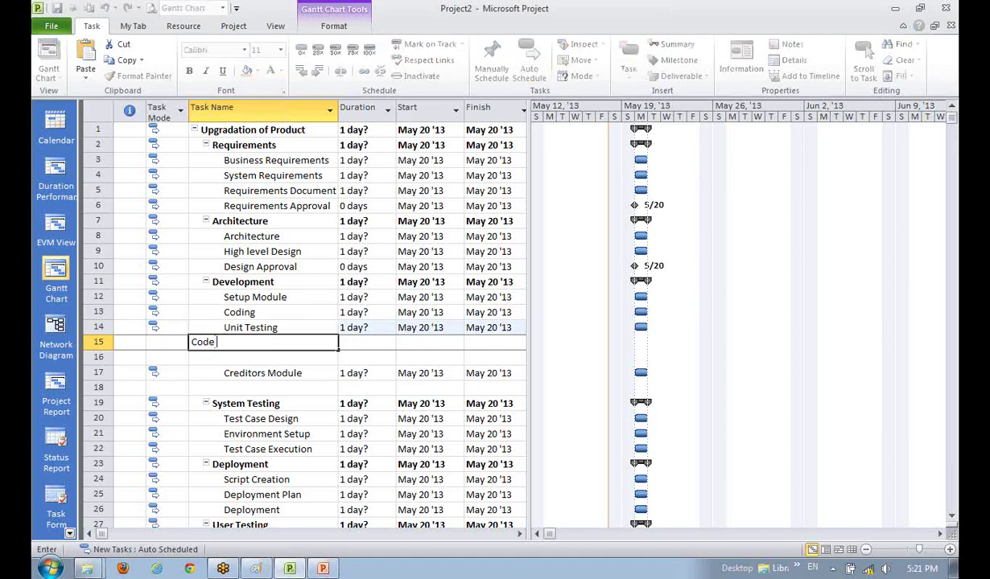
pyautogui.write('Review')
pyautogui.press('Return')
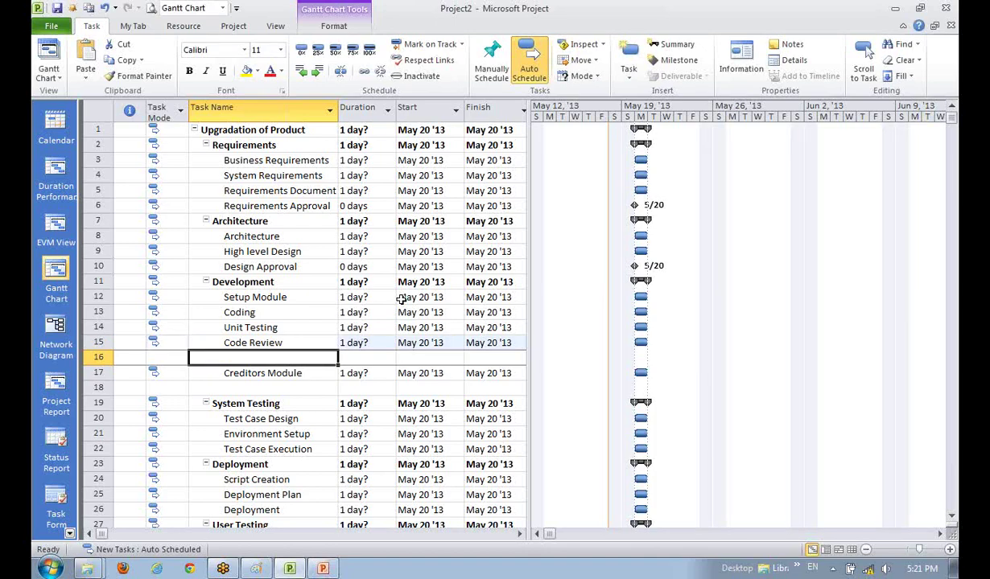
# Step: Review the sequence of the Coding, Unit Testing and Code Review tasks under Development
pyautogui.press('Up')
pyautogui.press('Up')
pyautogui.press('Down')
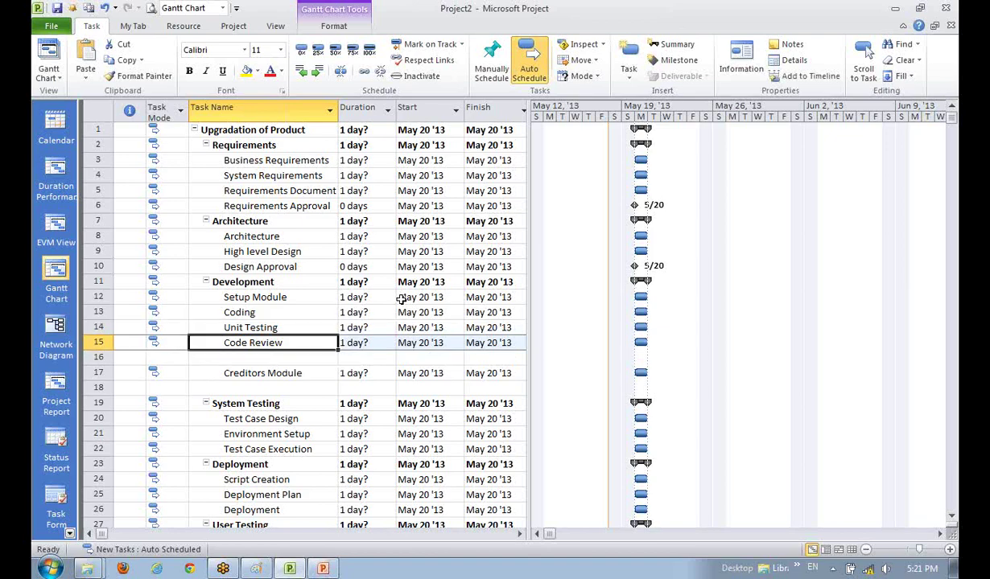
pyautogui.press('Up')
pyautogui.press('Down')
pyautogui.press('Up')
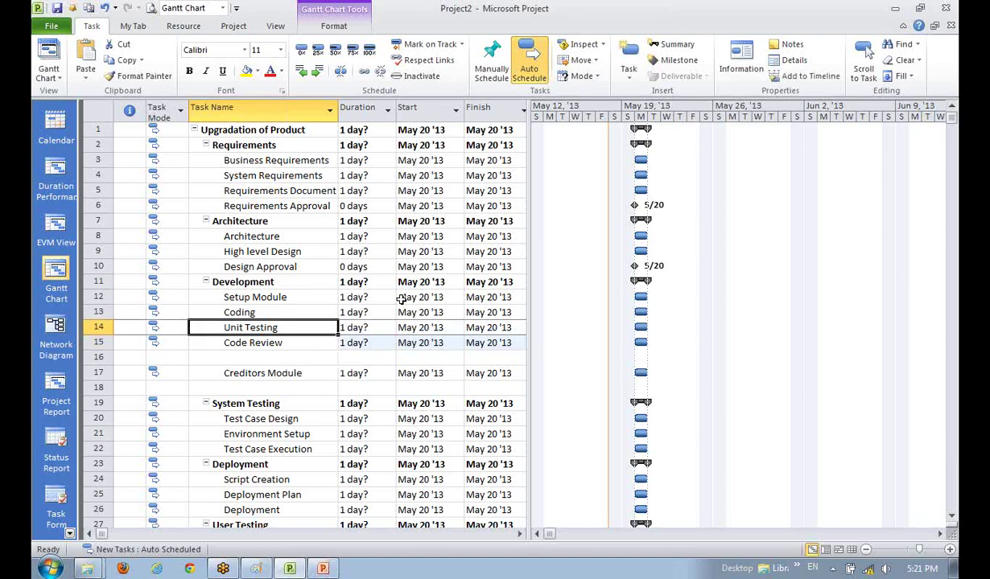
pyautogui.press('Up')
pyautogui.press('Down')
pyautogui.press('Up')
pyautogui.press('Down')
pyautogui.press('Down')
pyautogui.press('Down')
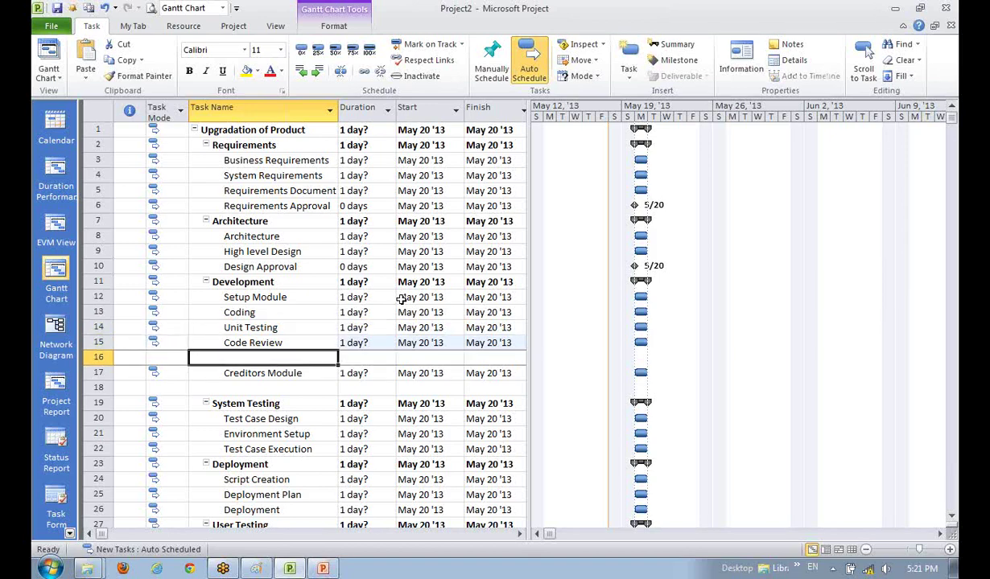
pyautogui.press('Up')
pyautogui.press('Down')
# Step: Enter Rework as a new task in the blank row below Code Review
pyautogui.write('Re')
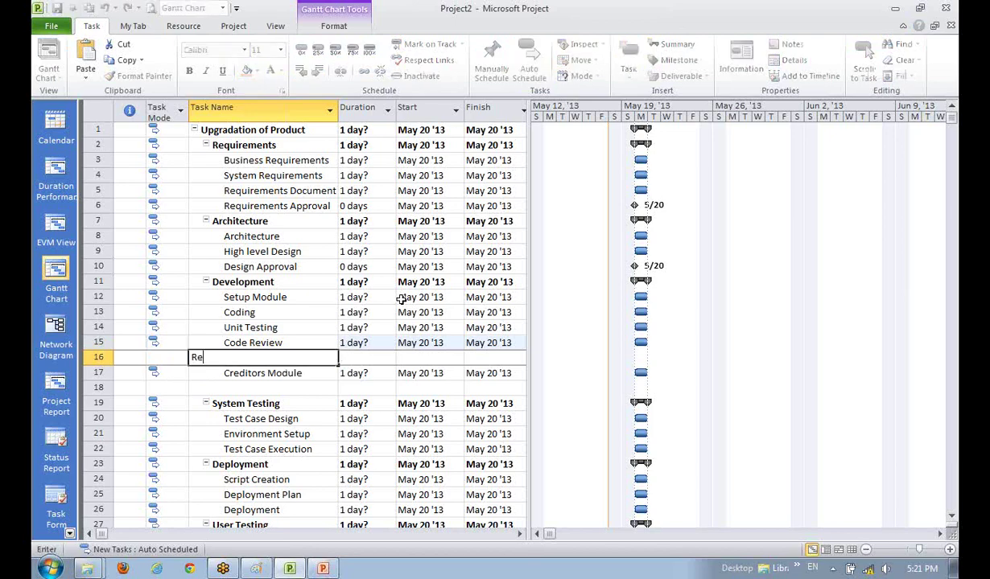
pyautogui.write('work')
pyautogui.press('Return')
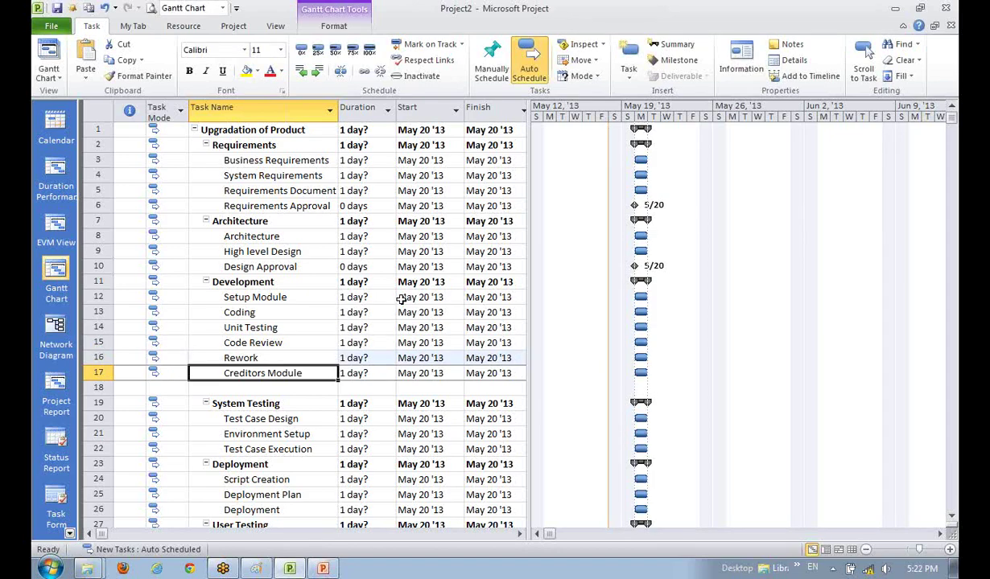
# Step: Insert a row above Creditors Module and enter Module Complete as its task name
pyautogui.press('Insert')
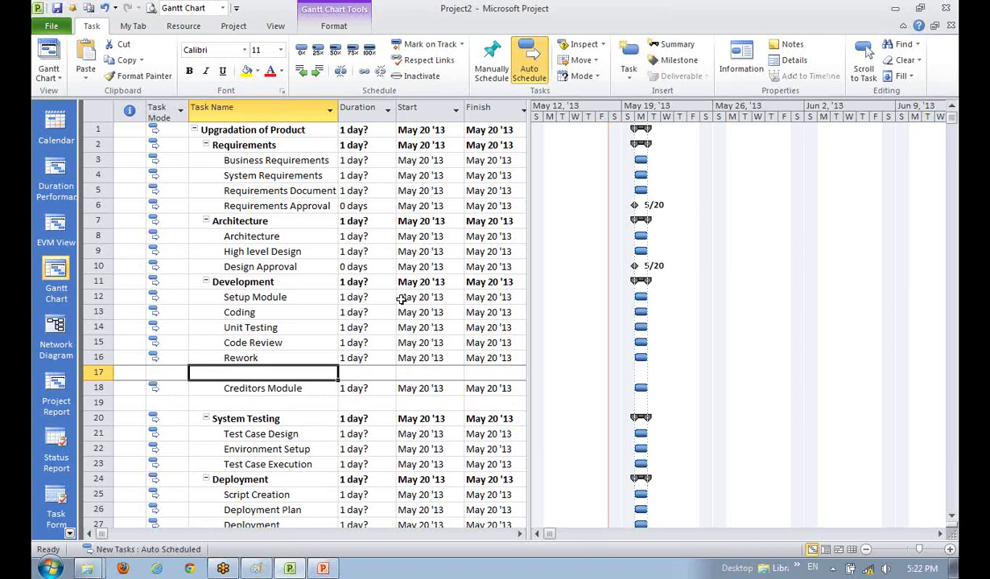
pyautogui.write('Module C')
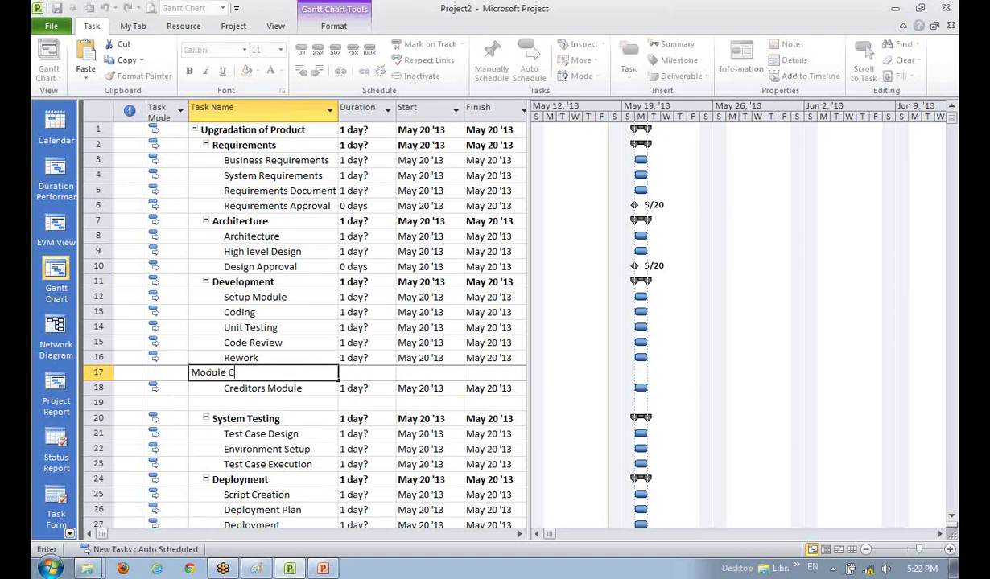
pyautogui.write('omplete')
pyautogui.press('Return')
# Step: Indent the tasks from Coding through Module Complete one level as subtasks of Setup Module
pyautogui.press('Up')
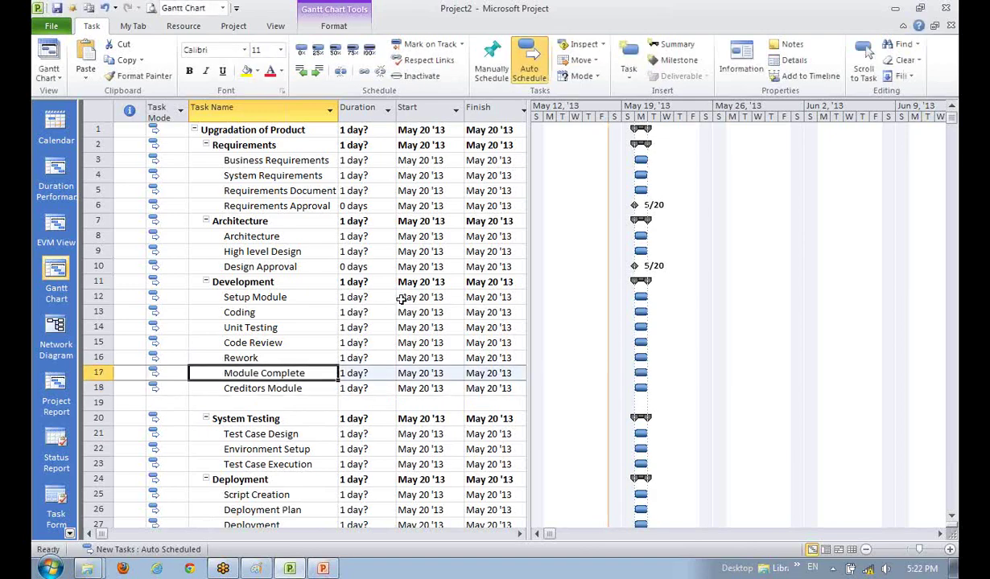
pyautogui.press('Up')
pyautogui.press('Up')
pyautogui.press('Up')
pyautogui.press('Up')
pyautogui.press('Up')
pyautogui.press('Down')
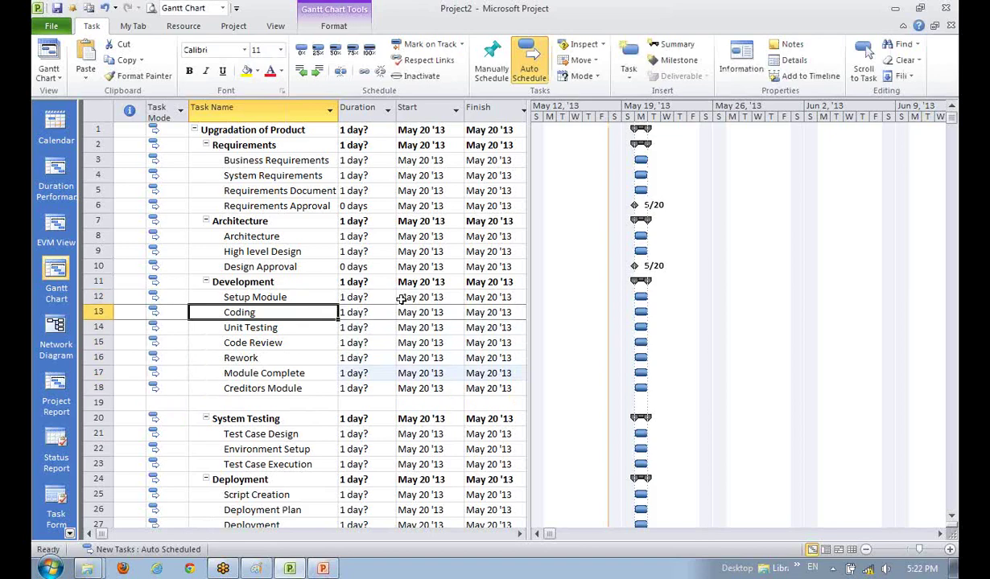
pyautogui.hotkey('shift', 'Down')
pyautogui.hotkey('shift', 'Down')
pyautogui.hotkey('shift', 'Down')
pyautogui.hotkey('shift', 'Down')
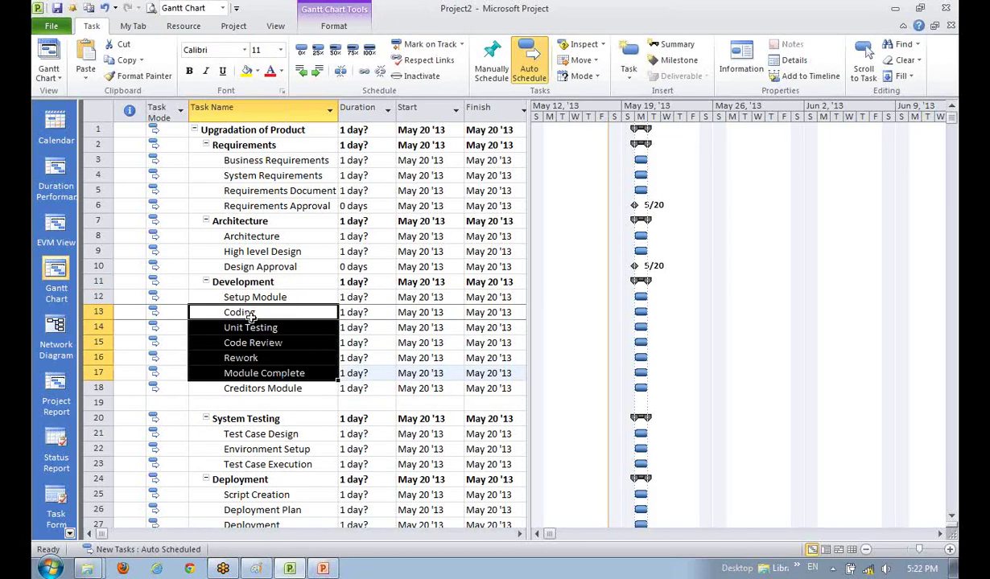
pyautogui.moveTo(236, 310); pyautogui.dragTo(274, 312)
# Step: Set the duration of Module Complete to 0 days to make it a milestone
pyautogui.click(274, 418)
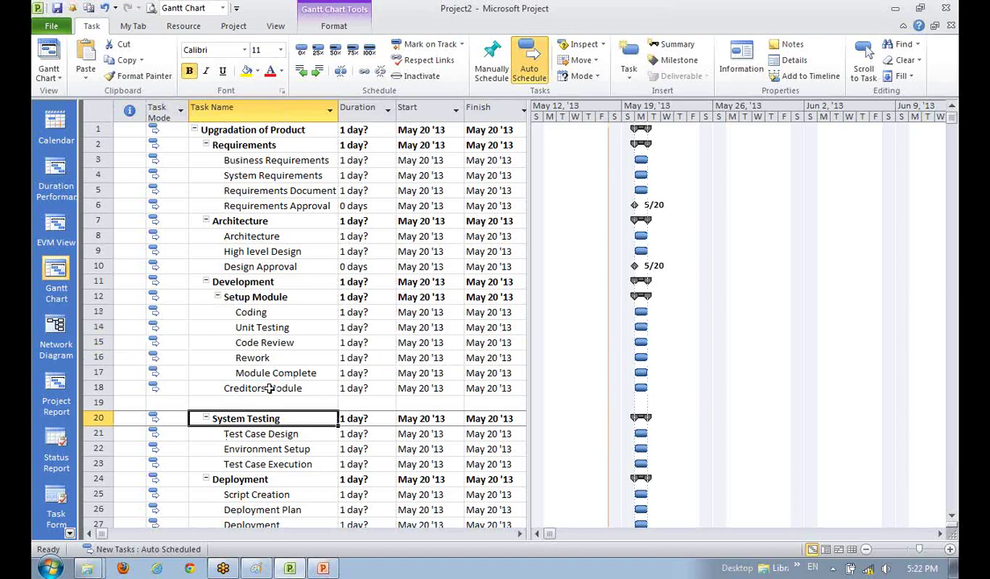
pyautogui.click(273, 373)
pyautogui.click(366, 373)
pyautogui.write('0')
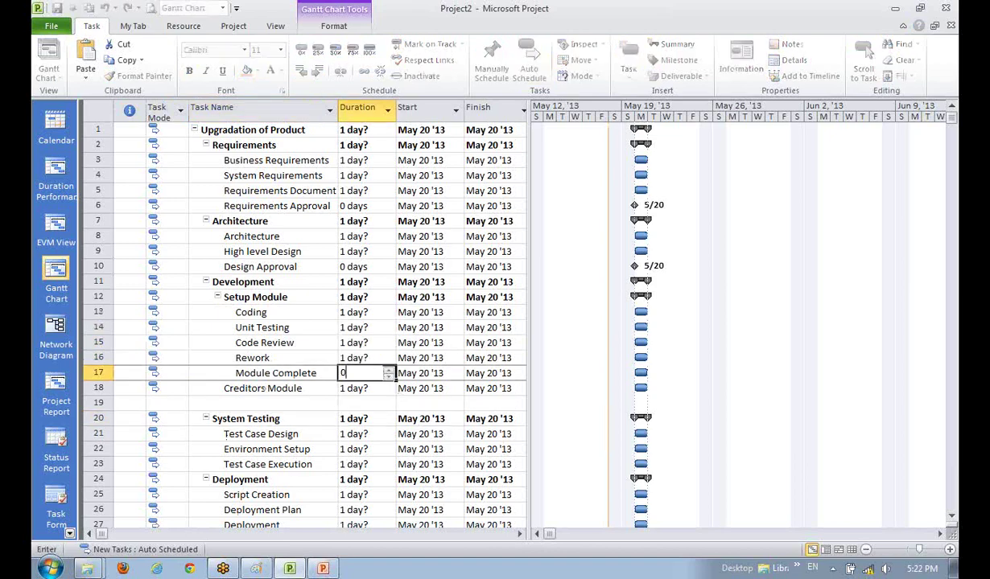
pyautogui.press('Return')
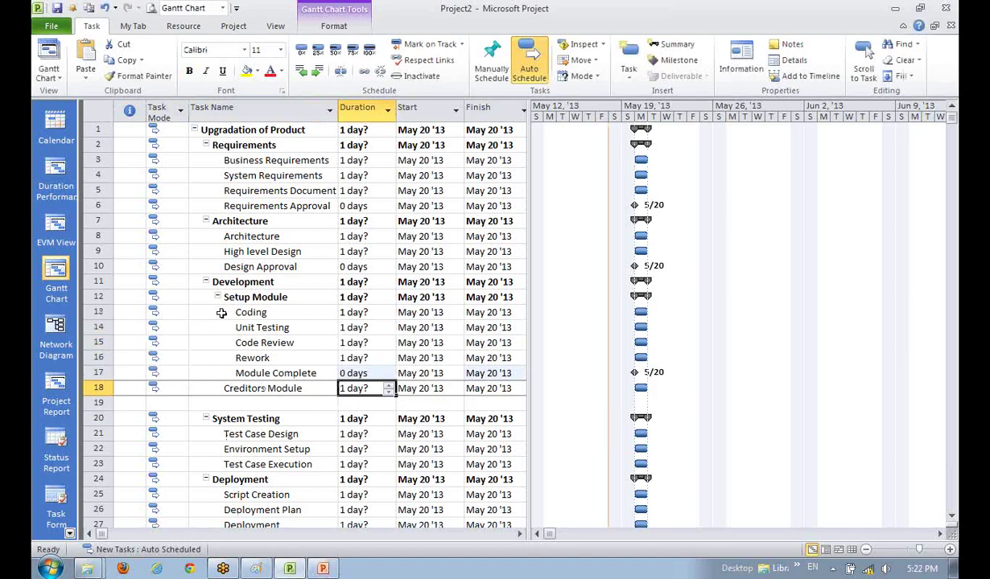
# Step: Copy the Setup Module subtasks, Coding through Module Complete, below Creditors Module and delete the blank row above System Testing
pyautogui.moveTo(90, 312); pyautogui.dragTo(90, 373)
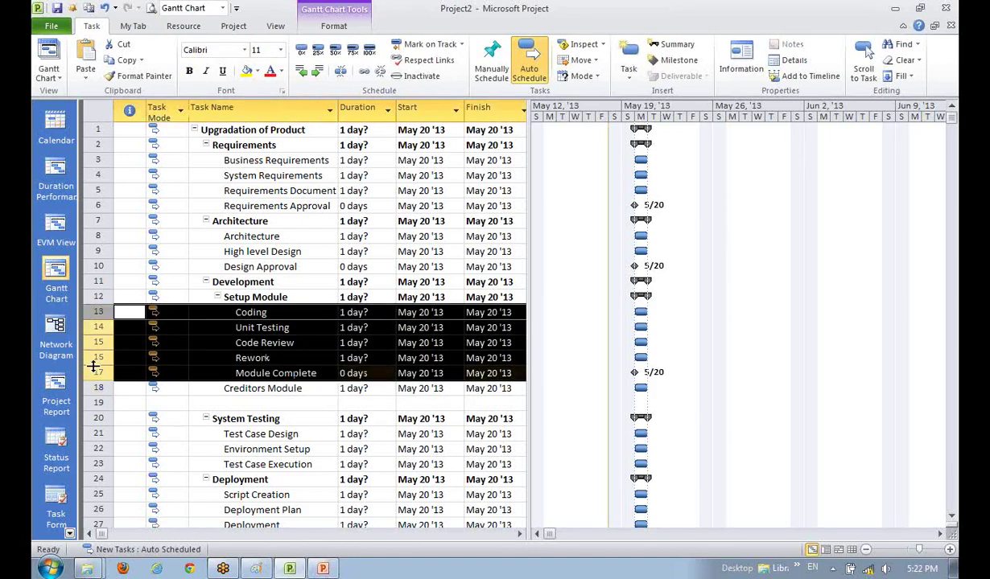
pyautogui.rightClick(92, 402)
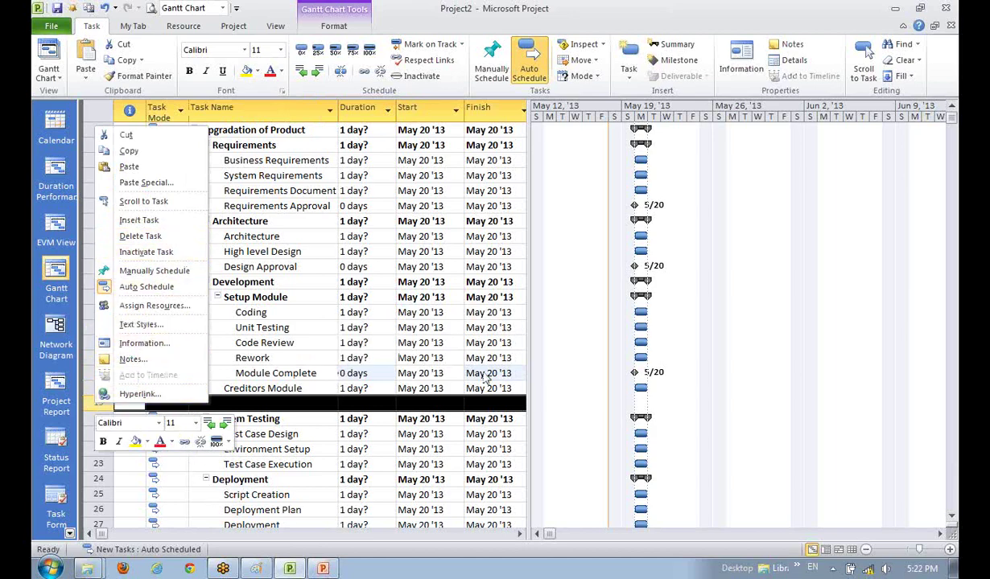
pyautogui.click(95, 402)
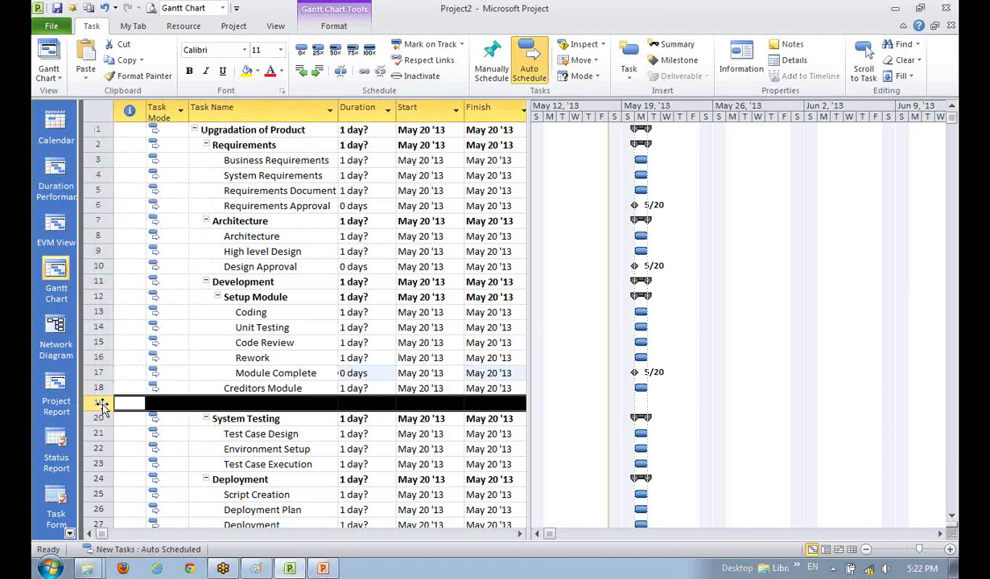
pyautogui.hotkey('ctrl', 'v')
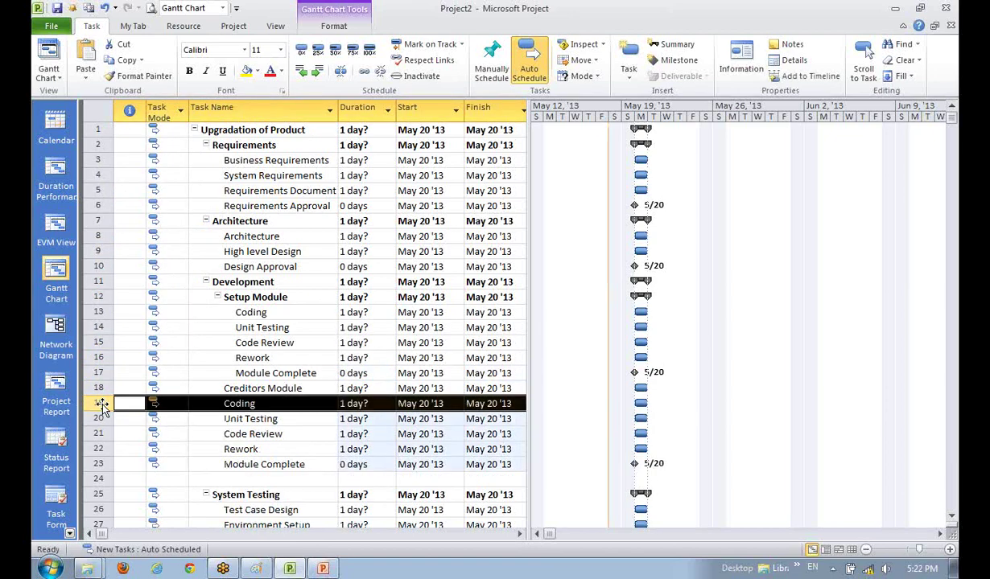
pyautogui.rightClick(101, 479)
pyautogui.click(149, 312)
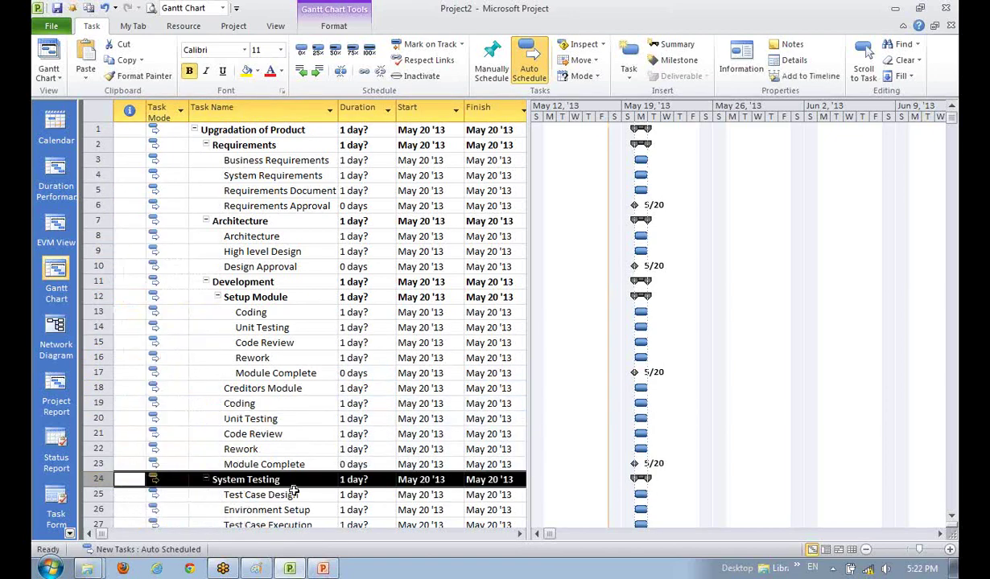
# Step: Indent the copied tasks from Coding through Module Complete one level as subtasks of Creditors Module
pyautogui.moveTo(245, 403); pyautogui.dragTo(262, 465)
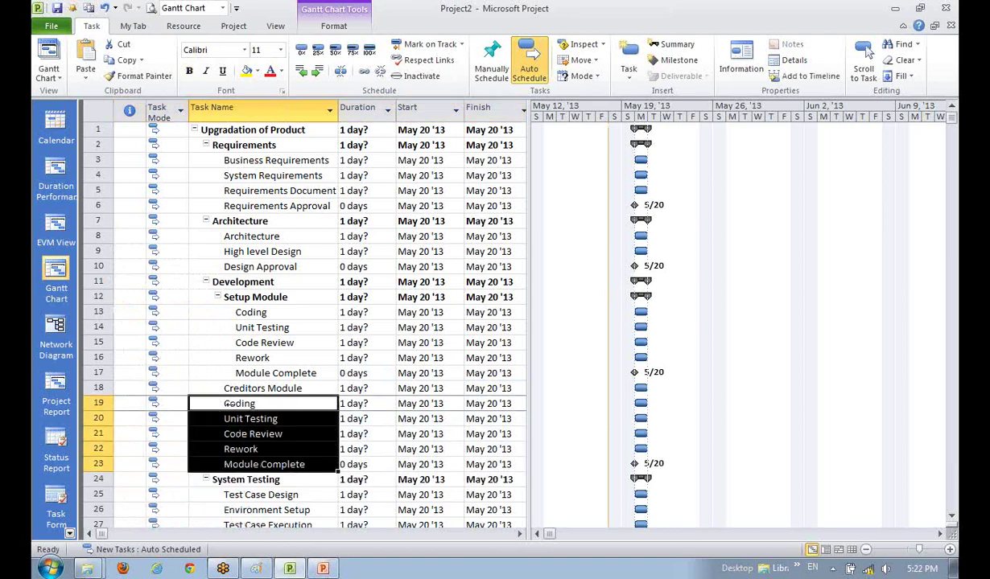
pyautogui.hotkey('alt', 'shift', 'Right')
pyautogui.click(265, 479)
# Step: Examine the System Testing, Deployment and User Testing phases for where a milestone is needed
pyautogui.scroll(-1, 281, 502)
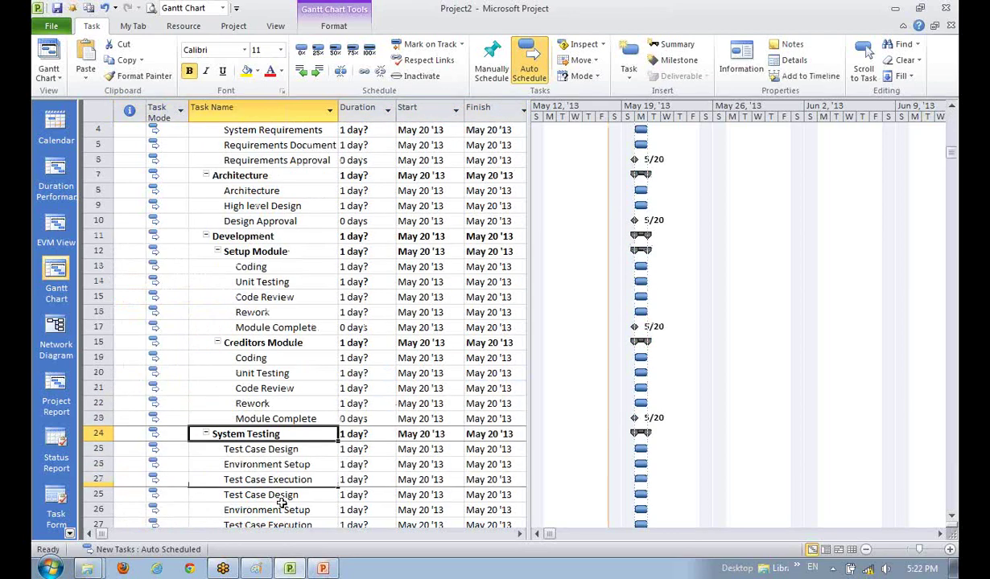
pyautogui.scroll(-2, 281, 502)
pyautogui.scroll(2, 281, 504)
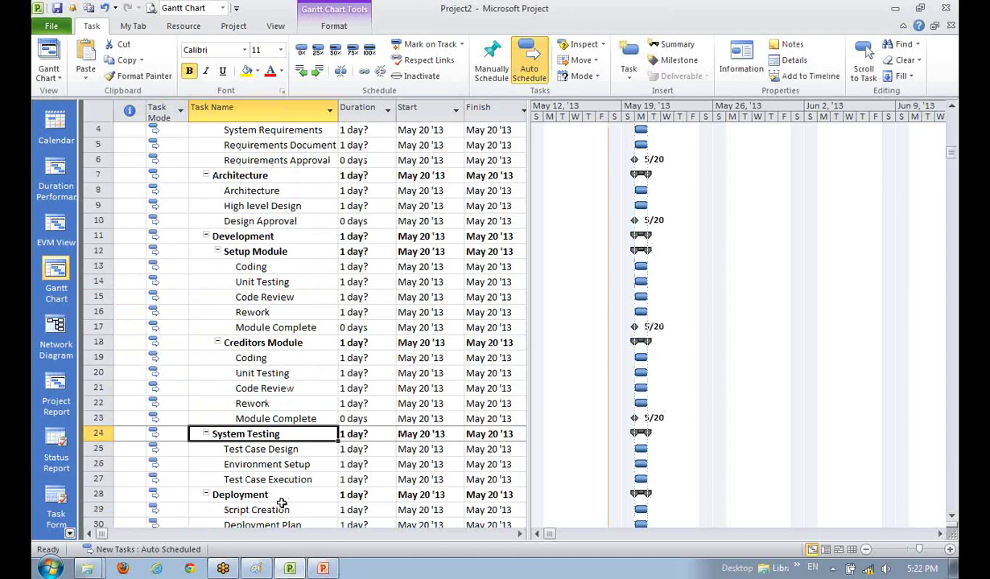
pyautogui.scroll(-1, 276, 403)
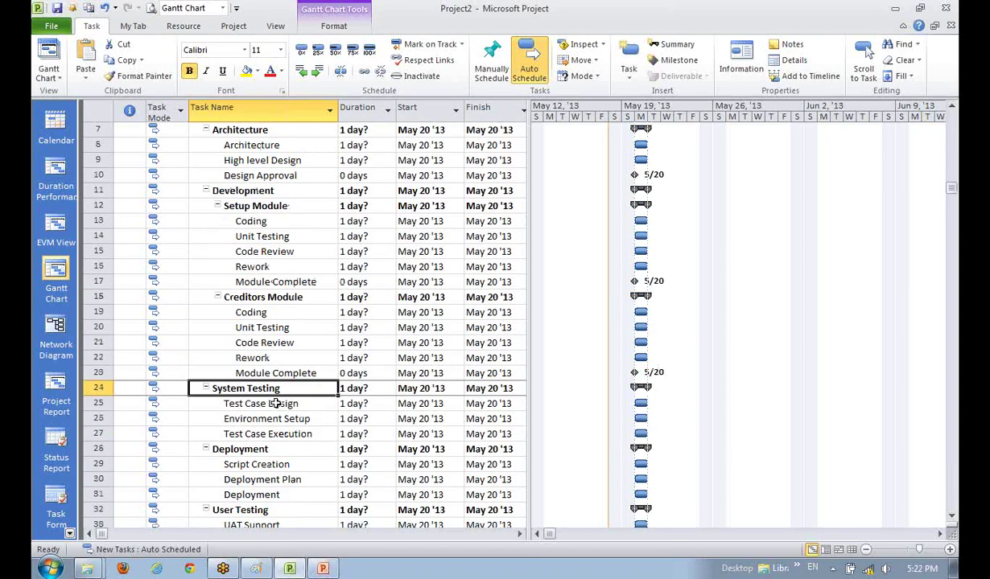
pyautogui.scroll(-2, 276, 403)
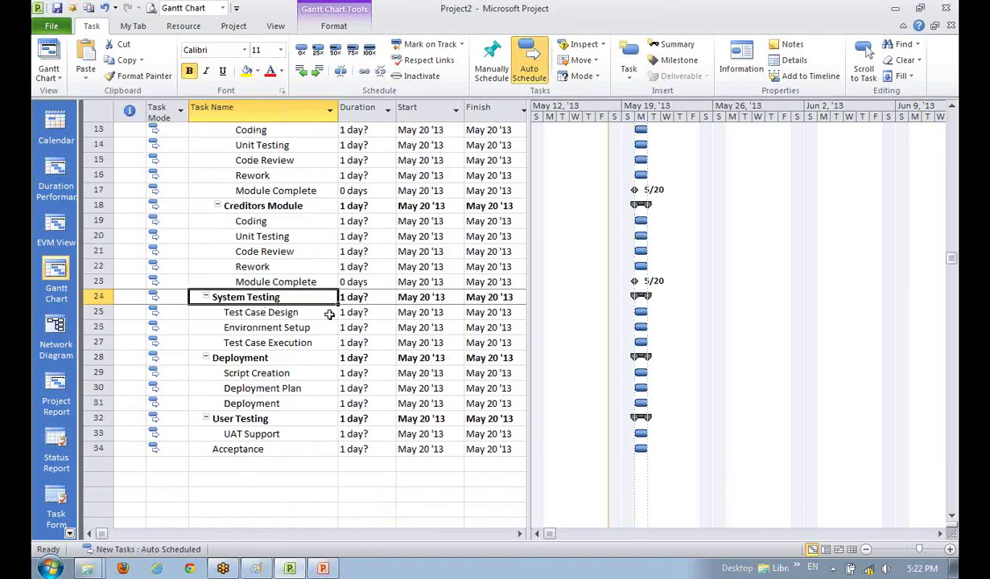
pyautogui.click(281, 343)
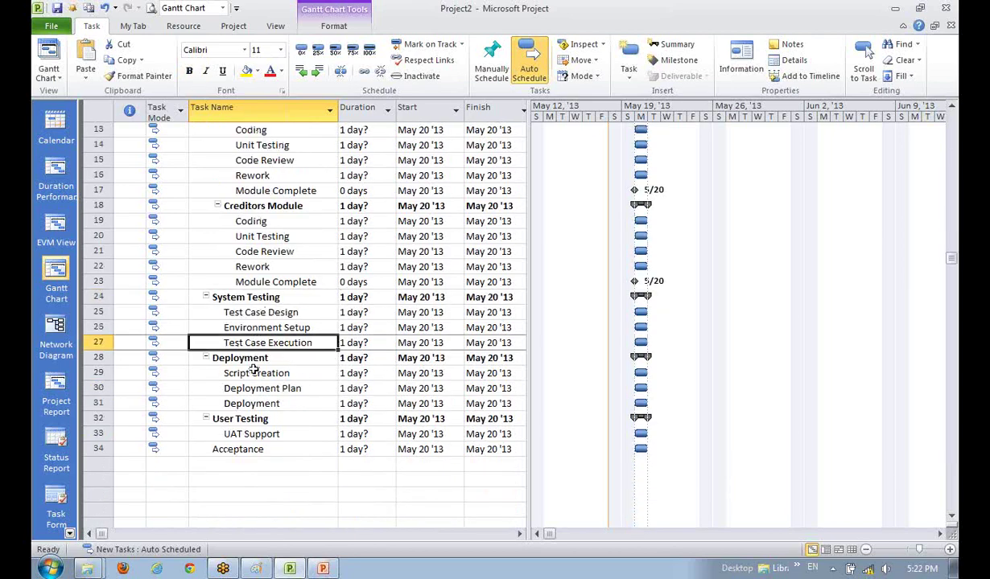
pyautogui.click(262, 359)
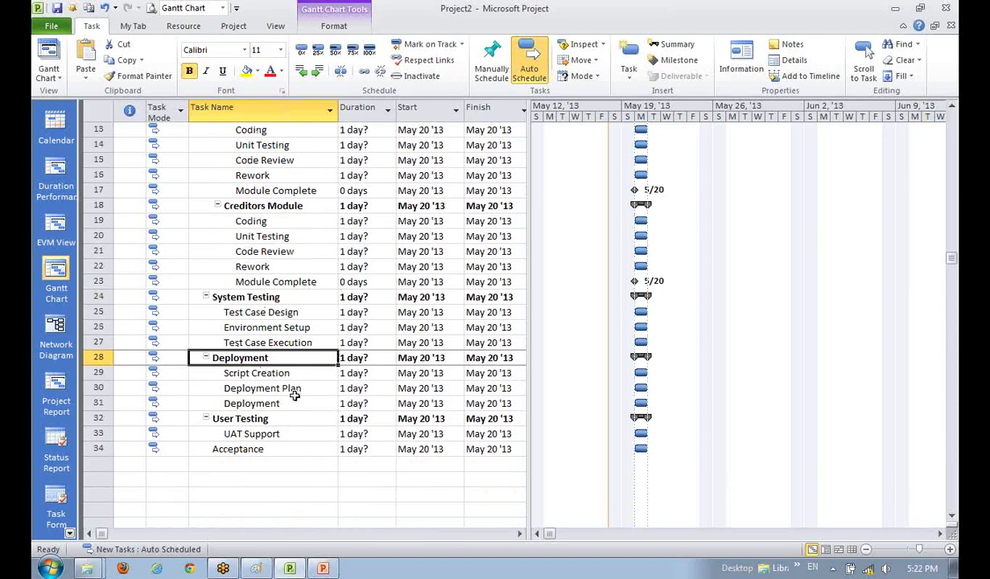
pyautogui.click(250, 435)
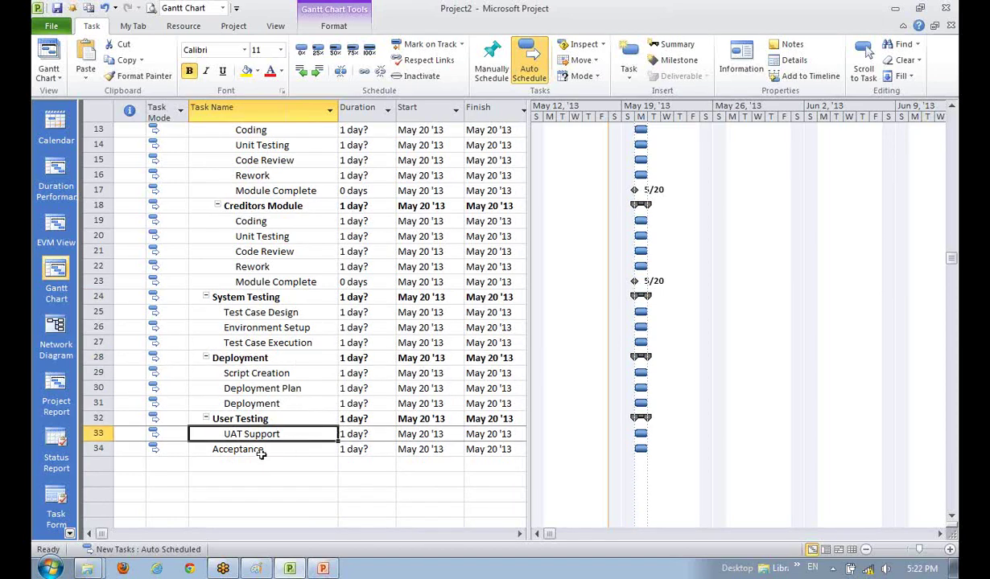
pyautogui.click(255, 360)
pyautogui.click(249, 402)
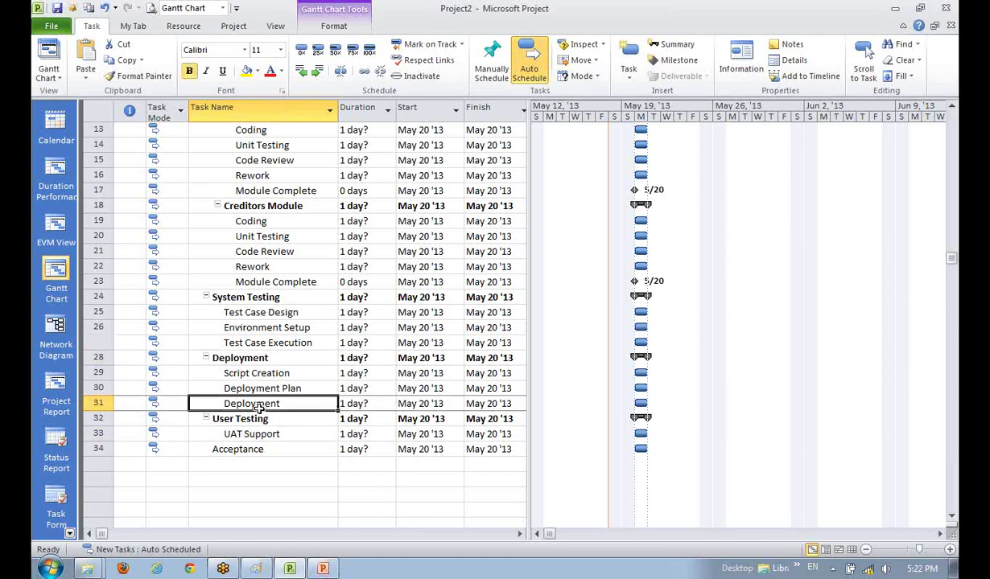
pyautogui.click(257, 358)
pyautogui.click(256, 344)
# Step: Insert a milestone above the Deployment summary task, at the end of System Testing, and name it Ready for deployment
pyautogui.click(260, 362)
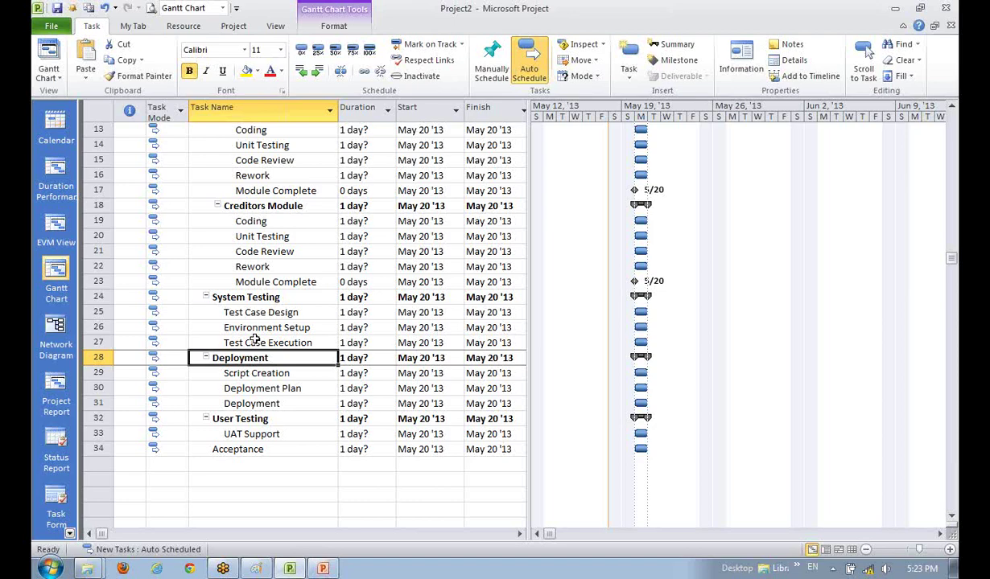
pyautogui.click(670, 60)
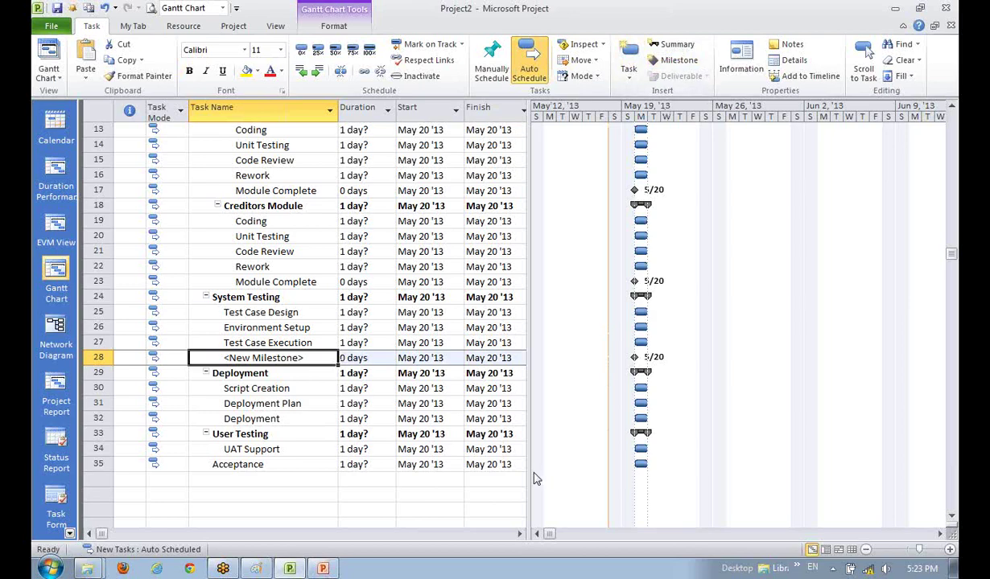
pyautogui.write('re')
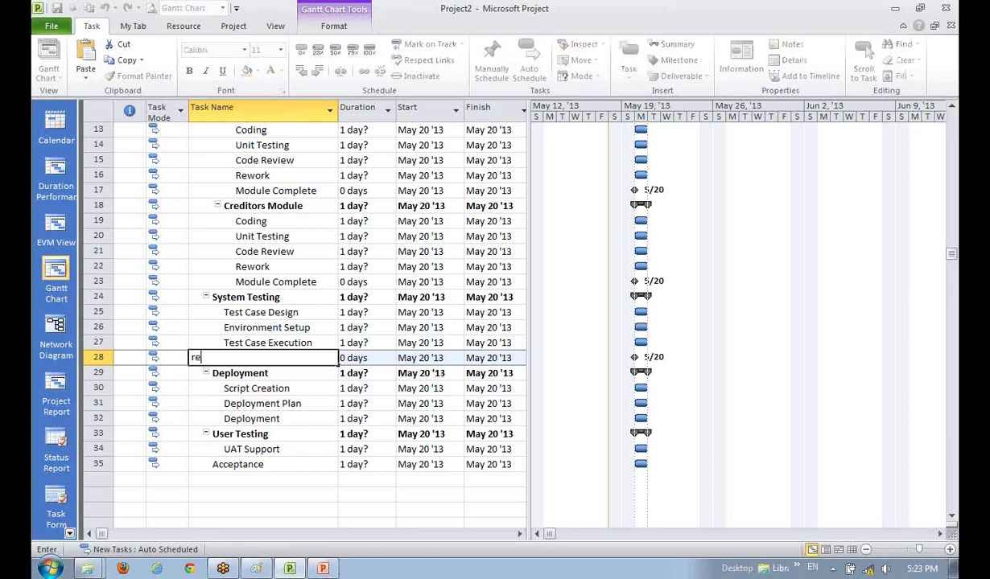
pyautogui.write('ady fo')
pyautogui.press('BackSpace')
pyautogui.press('BackSpace')
pyautogui.press('BackSpace')
pyautogui.press('BackSpace')
pyautogui.press('BackSpace')
pyautogui.press('BackSpace')
pyautogui.press('BackSpace')
pyautogui.press('BackSpace')
pyautogui.write('Ready for deployment')
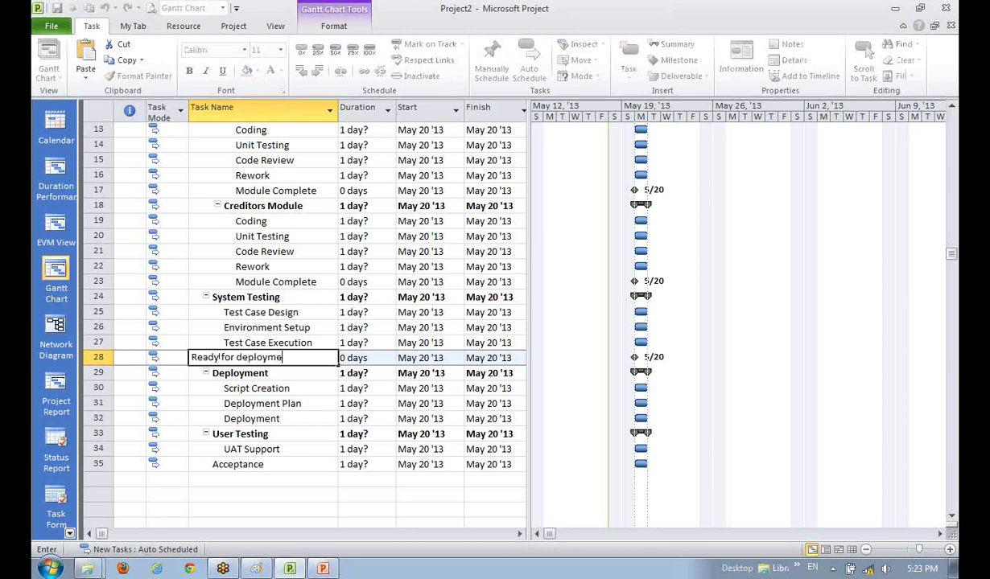
pyautogui.press('Return')
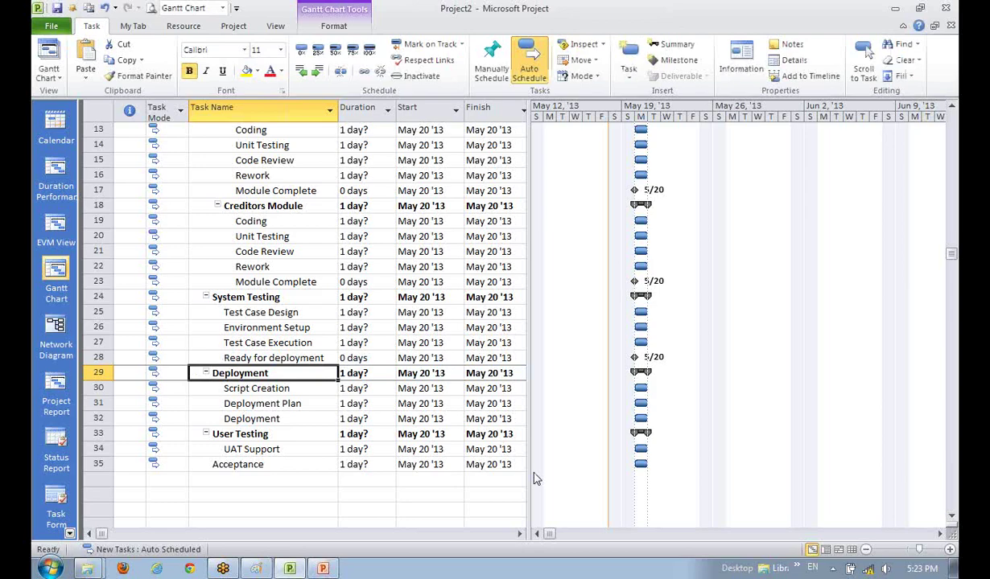
pyautogui.press('Down')
pyautogui.press('Down')
pyautogui.press('Down')
pyautogui.press('Down')
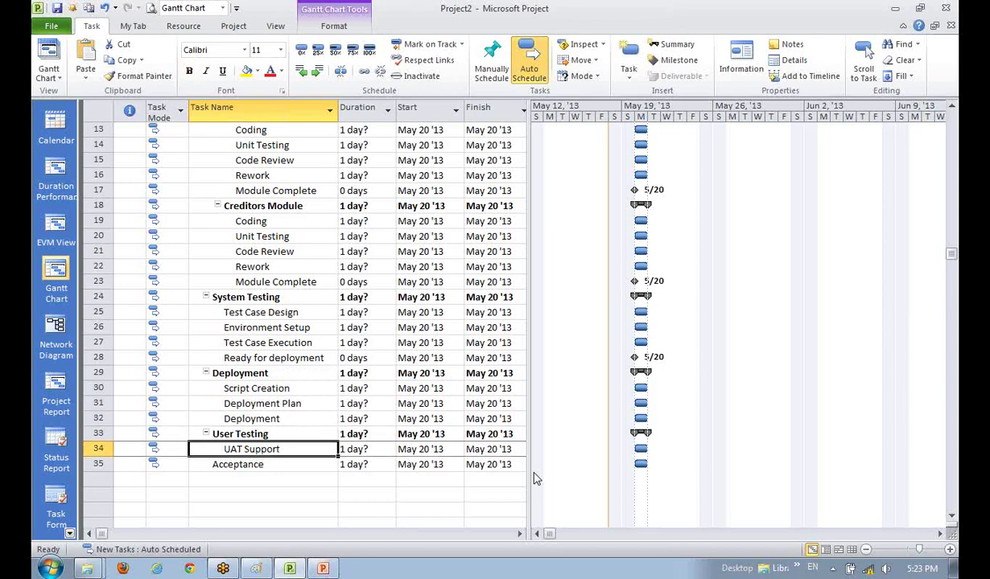
pyautogui.press('Down')
pyautogui.press('Down')
pyautogui.press('Down')
pyautogui.press('Up')
pyautogui.press('Up')
pyautogui.press('Up')
pyautogui.press('Up')
pyautogui.press('Up')
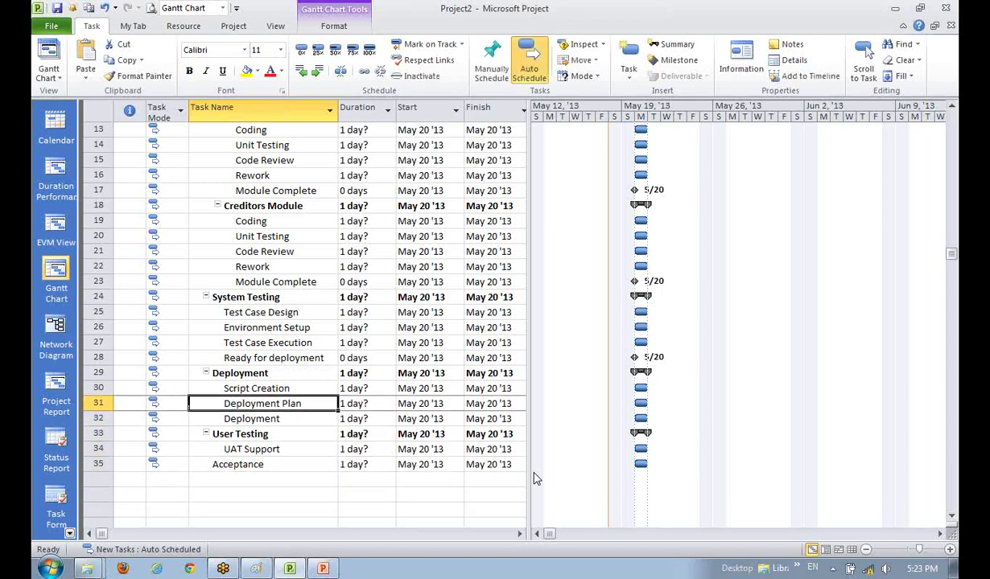
pyautogui.press('Down')
pyautogui.press('Down')
pyautogui.press('Down')
pyautogui.press('Down')
pyautogui.press('Down')
pyautogui.press('Up')
pyautogui.press('Up')
pyautogui.press('Up')
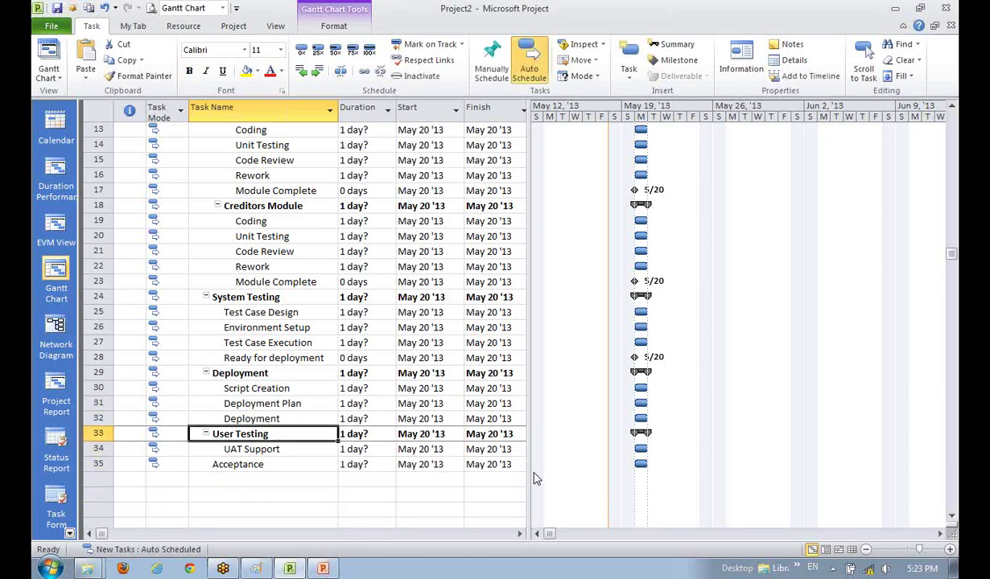
pyautogui.press('Down')
pyautogui.press('Down')
pyautogui.press('Down')
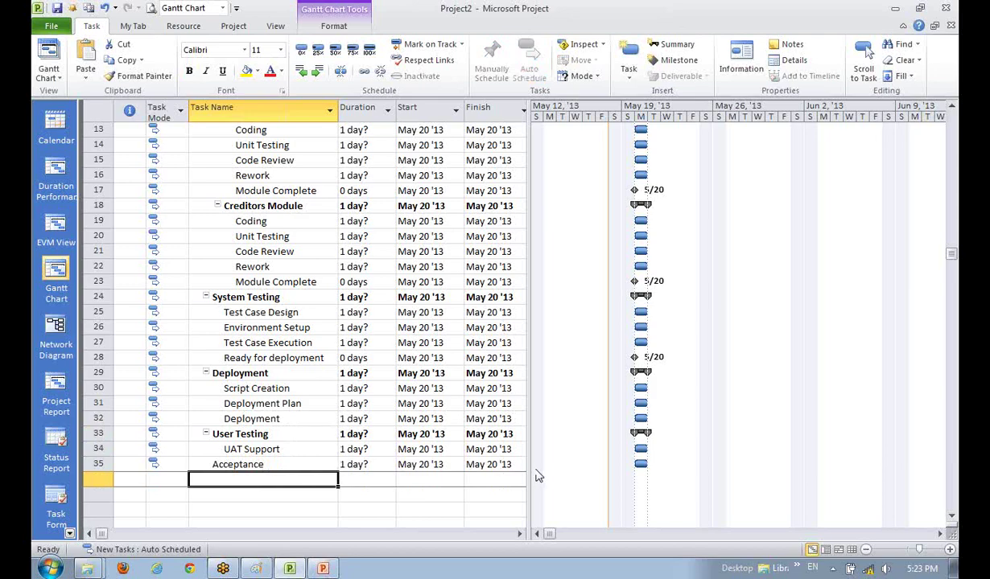
pyautogui.click(265, 360)
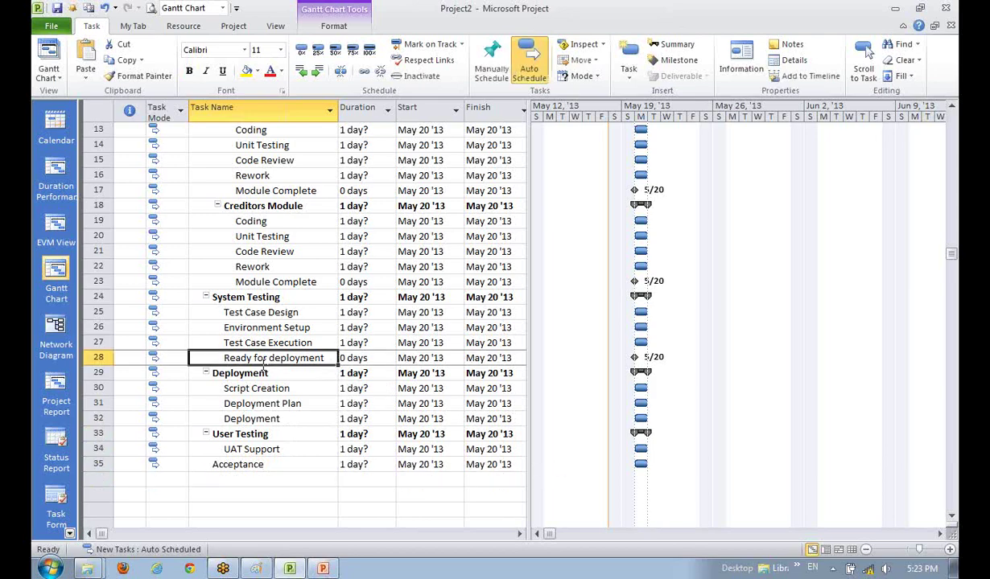
pyautogui.press('F12')
pyautogui.click(416, 441)
pyautogui.press('Escape')
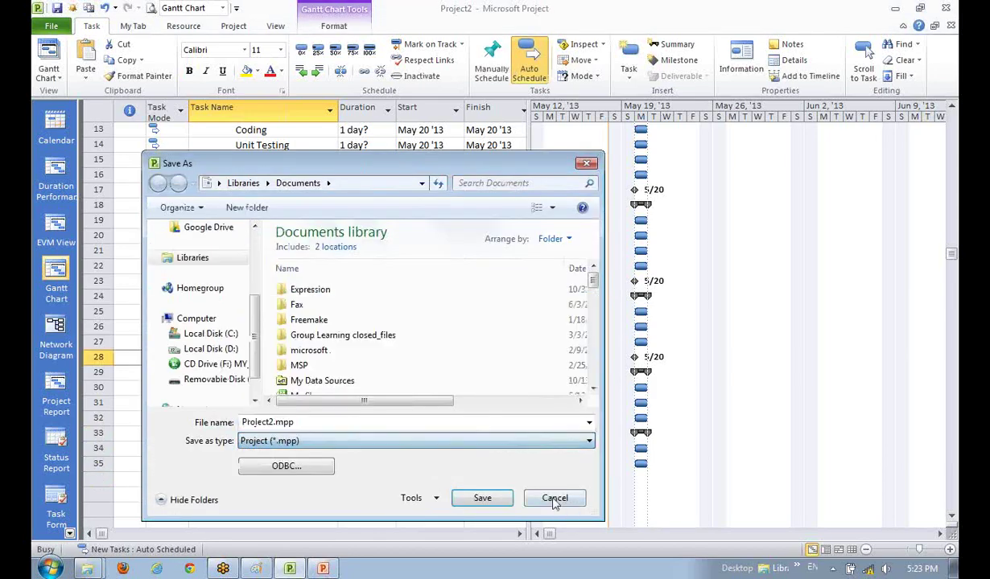
pyautogui.click(553, 498)
# Step: Review the complete task outline from Requirements through Acceptance, including its milestones and module subtasks
pyautogui.click(246, 279)
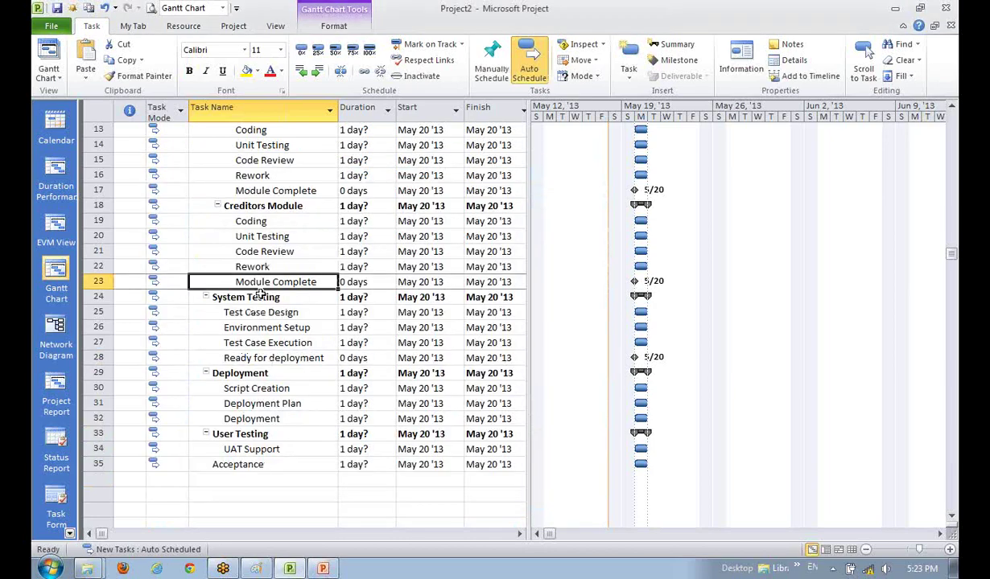
pyautogui.scroll(4, 248, 320)
pyautogui.click(268, 201)
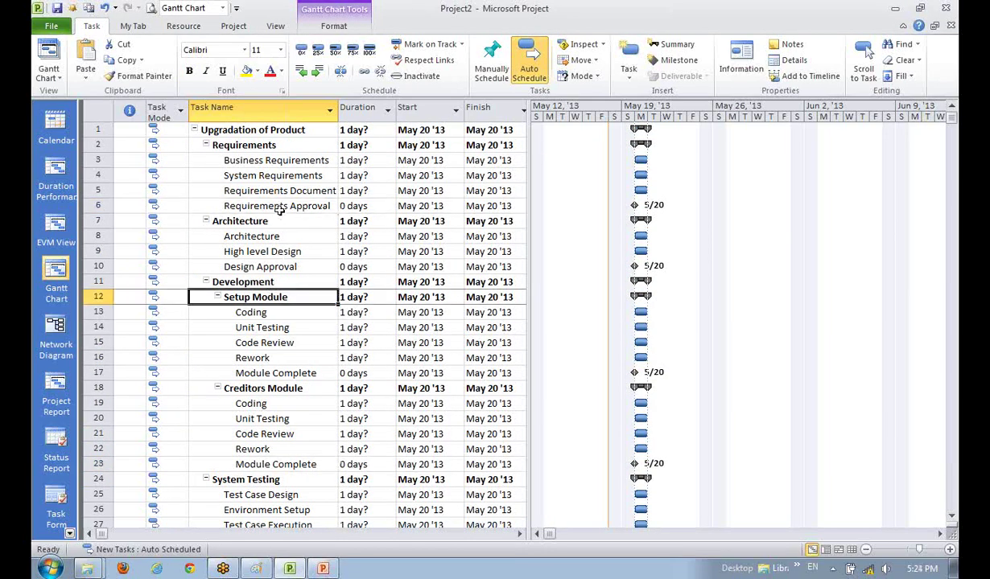
pyautogui.click(284, 282)
pyautogui.click(275, 209)
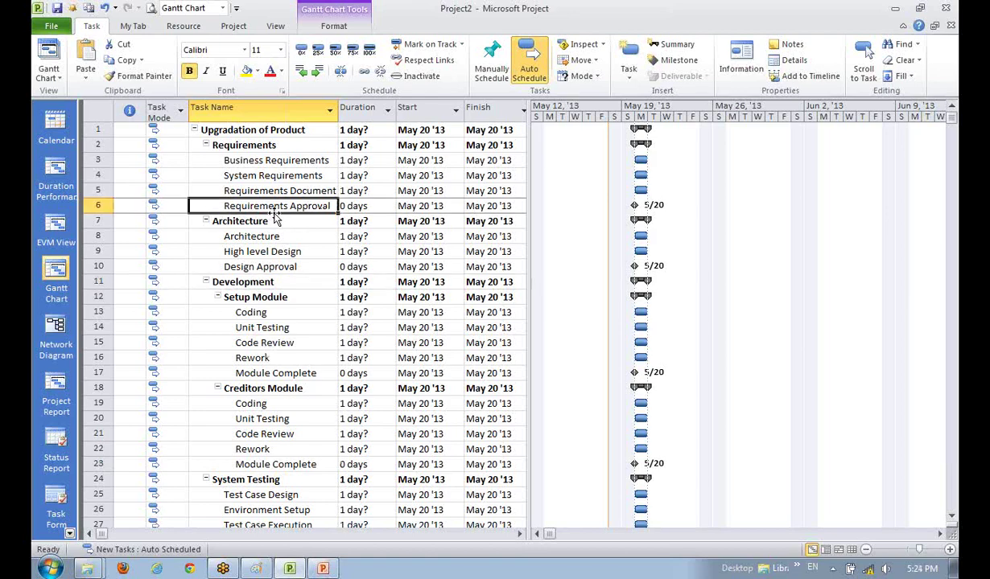
pyautogui.click(263, 327)
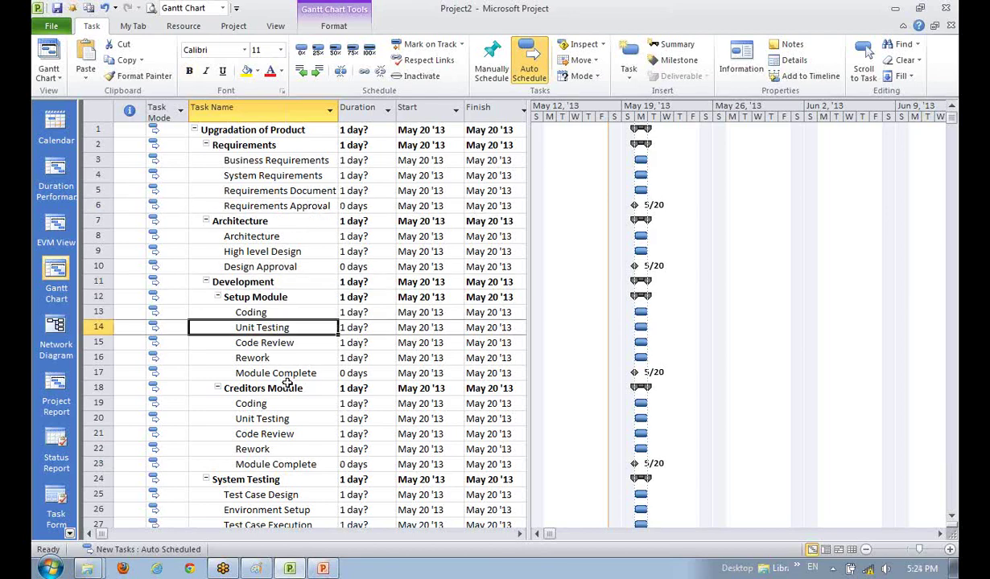
pyautogui.scroll(-5, 286, 381)
pyautogui.scroll(5, 287, 384)
# Step: Save the project in the Documents library under the file name Upgradation of a Product.mpp
pyautogui.click(50, 26)
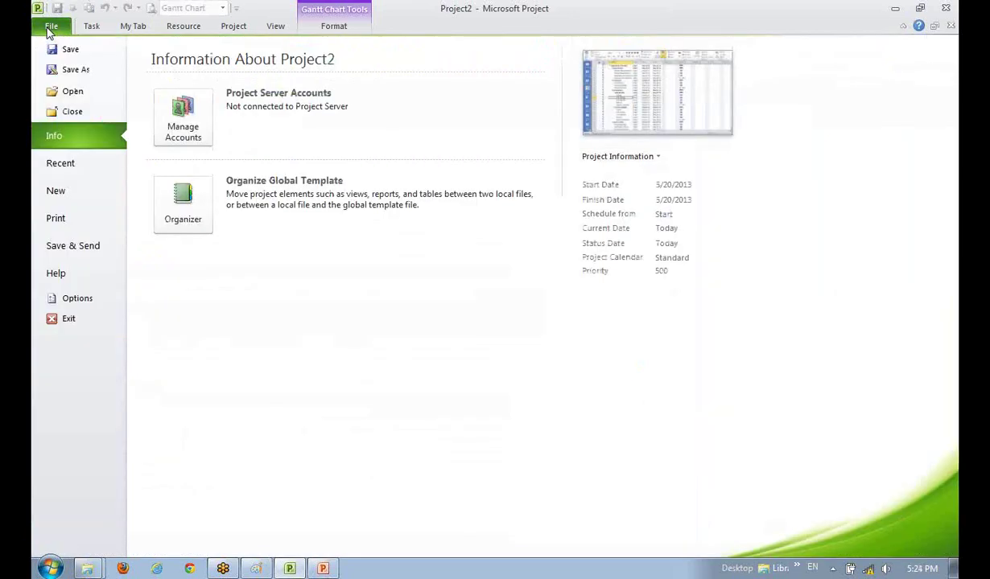
pyautogui.click(72, 69)
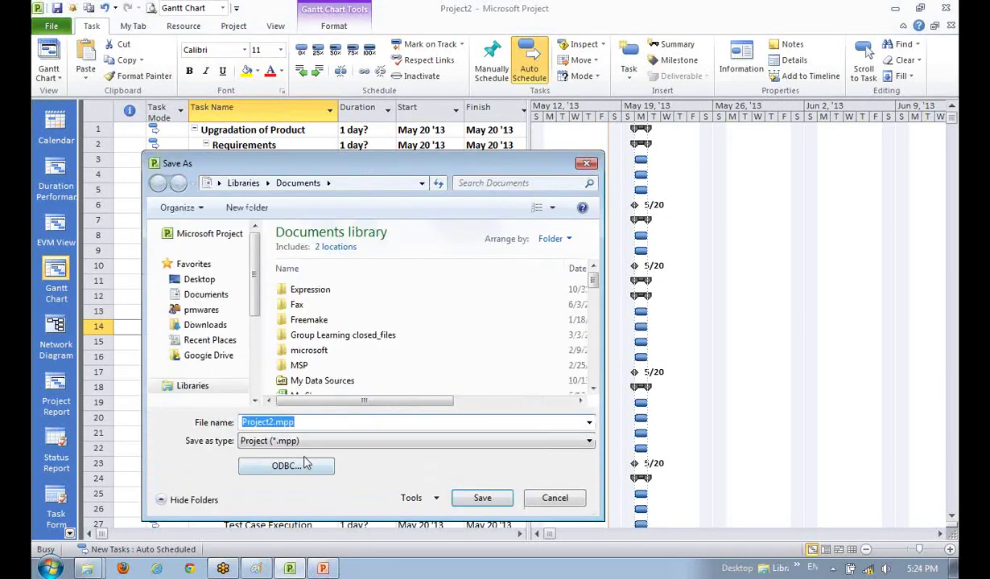
pyautogui.click(271, 422)
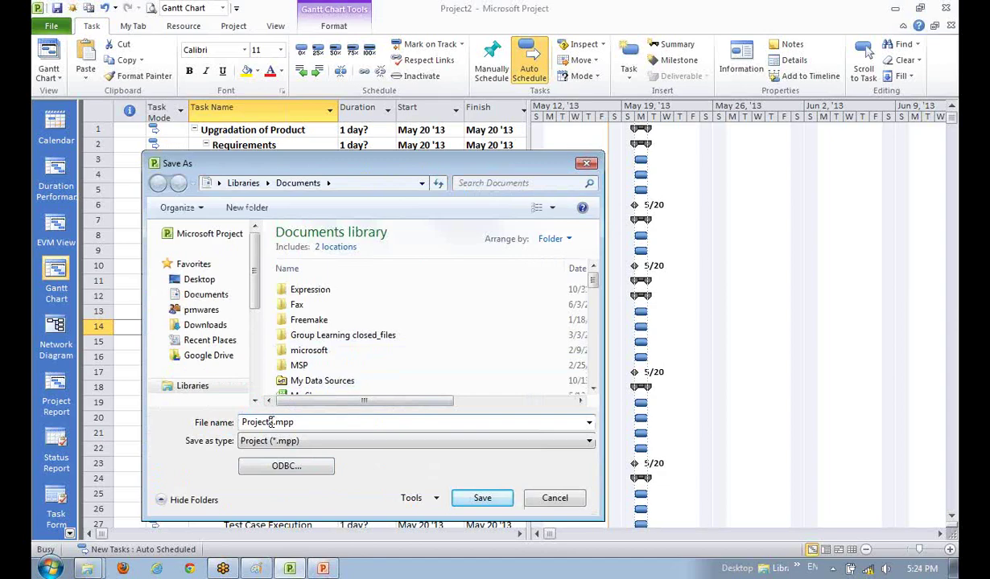
pyautogui.moveTo(273, 423); pyautogui.dragTo(142, 411)
pyautogui.write('Upgrad')
pyautogui.write('ation ')
pyautogui.write('of a Produ')
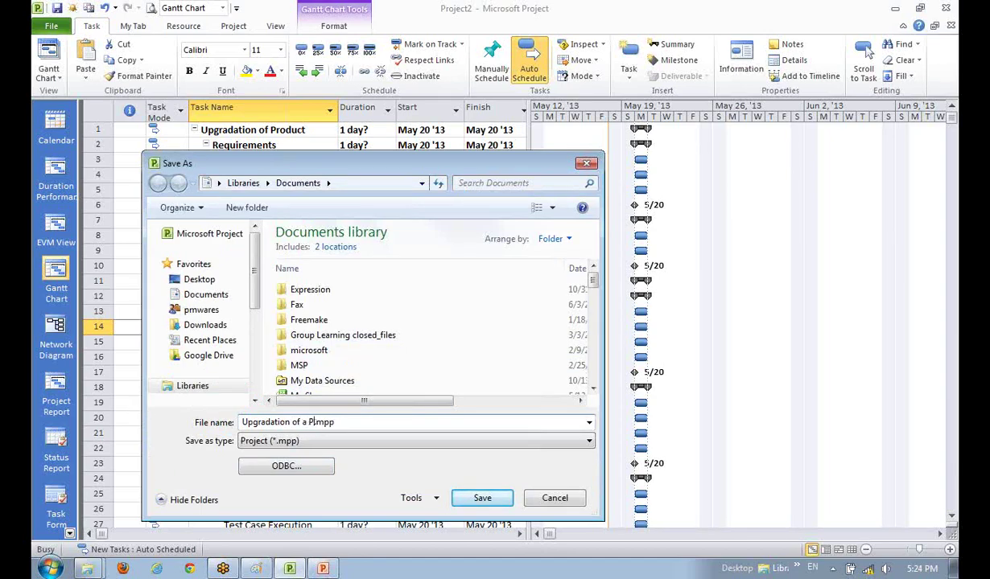
pyautogui.write('ct')
pyautogui.click(475, 504)
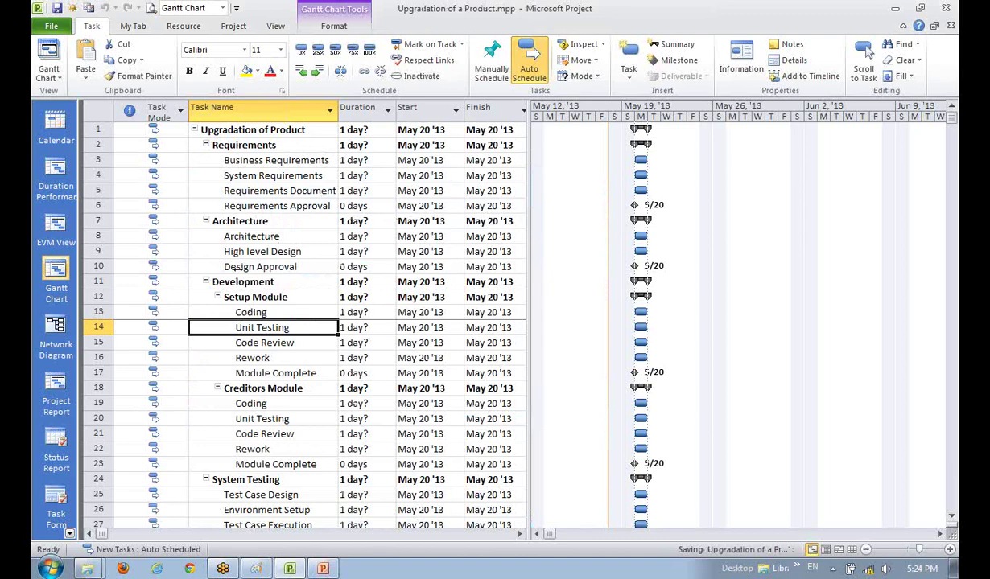
# Step: Widen the Task Name column to fit the longest task names and enlarge the task table beside the Gantt chart
pyautogui.click(230, 251)
pyautogui.moveTo(337, 109); pyautogui.dragTo(366, 111)
pyautogui.moveTo(530, 177); pyautogui.dragTo(576, 177)
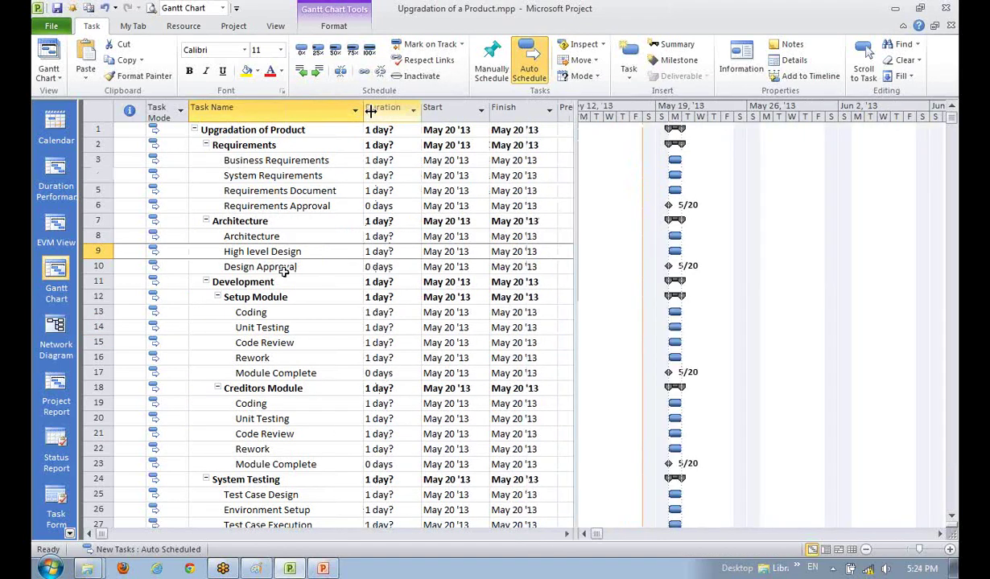
# Step: Show the project summary task above the Upgradation of Product task in the Gantt chart's task table
pyautogui.click(261, 160)
pyautogui.click(228, 131)
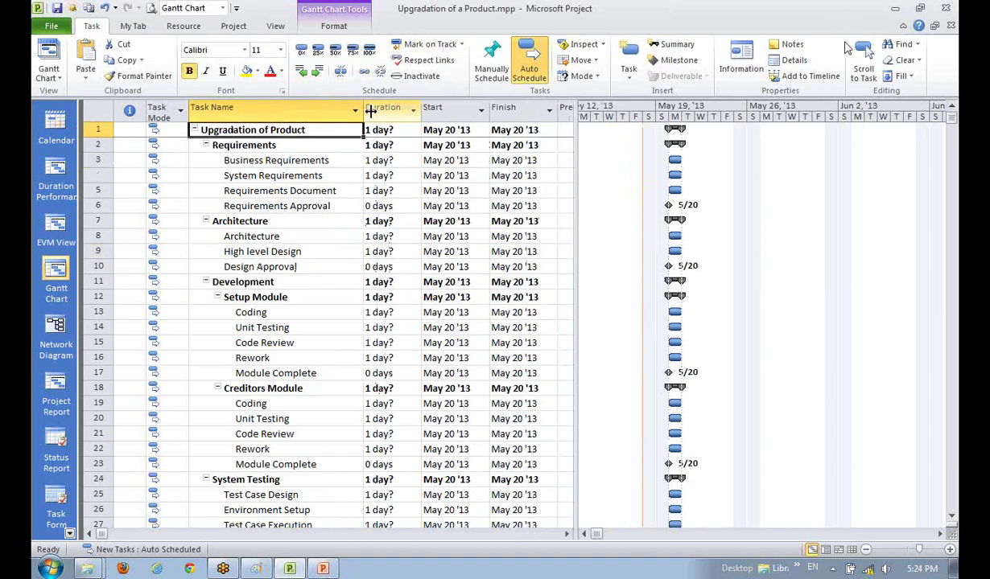
pyautogui.click(913, 55)
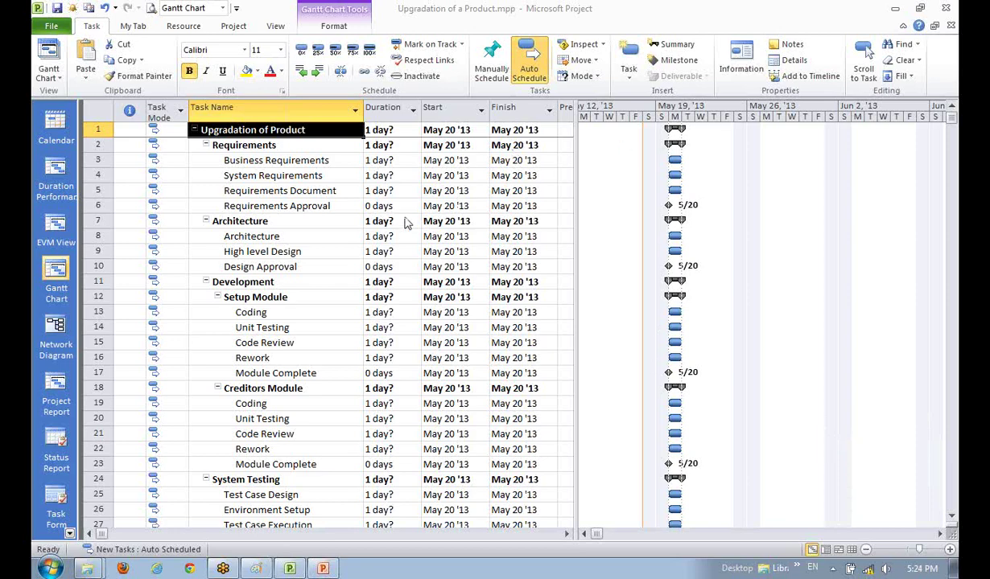
pyautogui.click(294, 193)
pyautogui.click(304, 128)
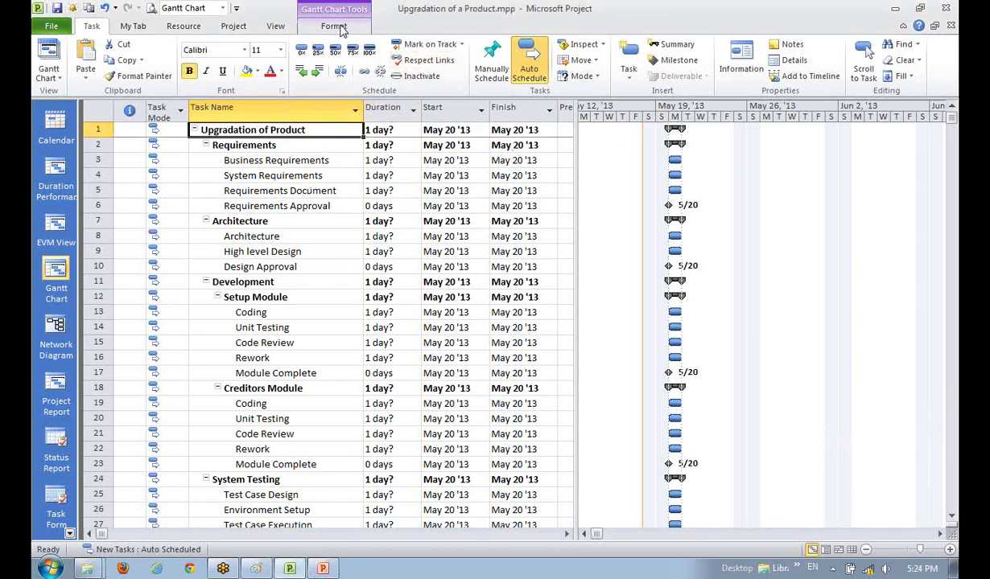
pyautogui.click(342, 30)
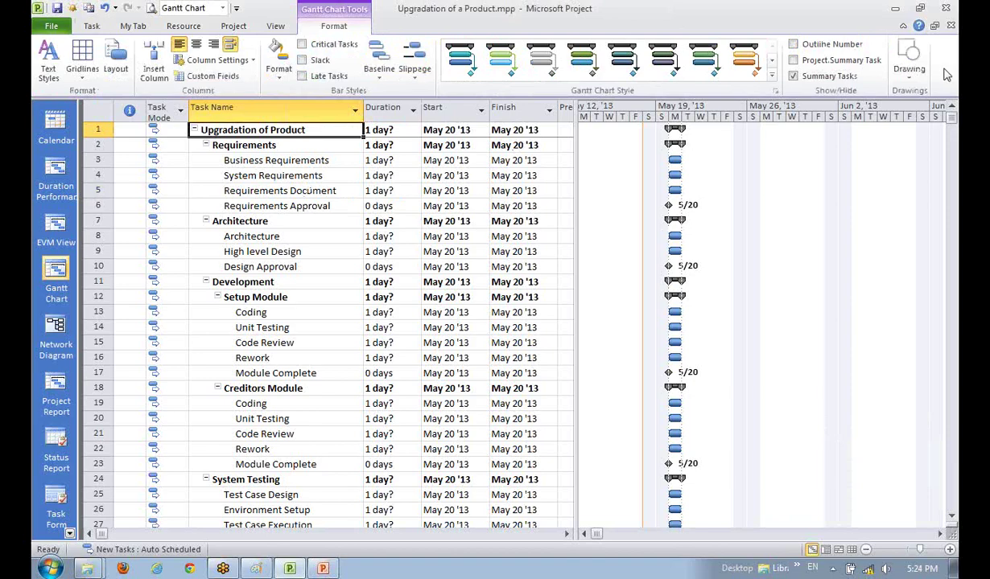
pyautogui.click(794, 62)
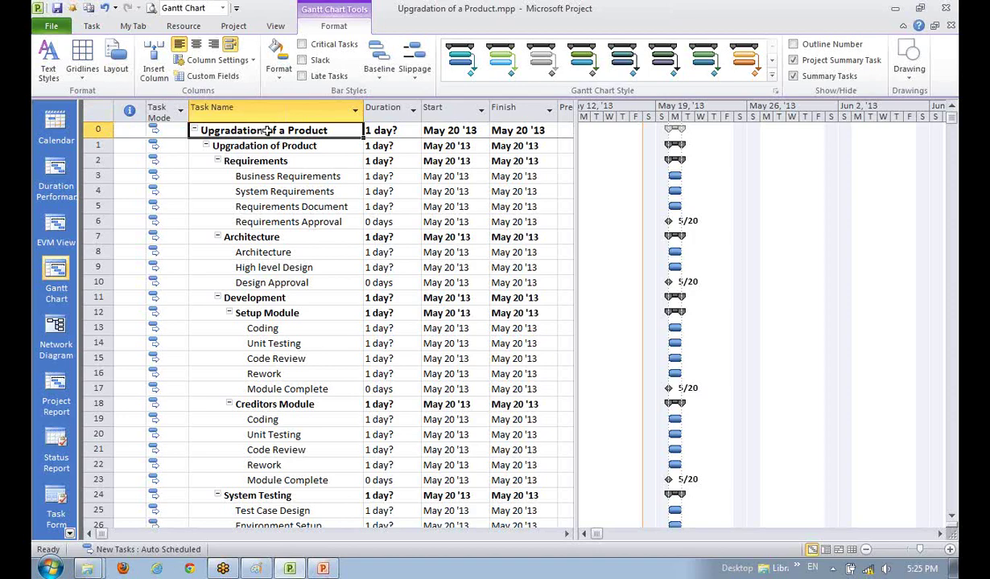
pyautogui.moveTo(268, 131)
pyautogui.mouseDown()
pyautogui.moveTo(259, 172)
pyautogui.moveTo(256, 129)
pyautogui.mouseUp()
pyautogui.click(219, 239)
pyautogui.click(253, 358)
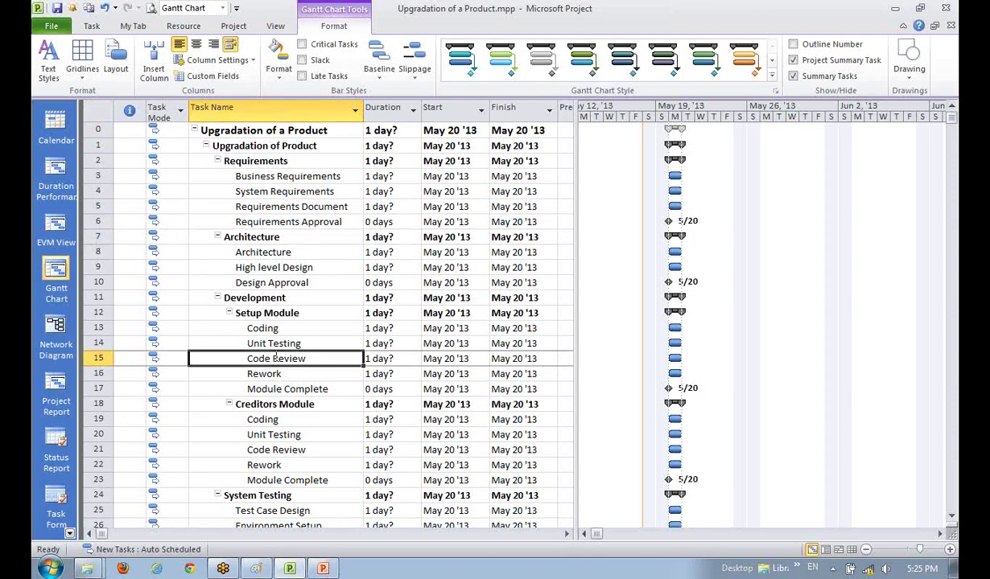
pyautogui.click(246, 147)
pyautogui.click(90, 145)
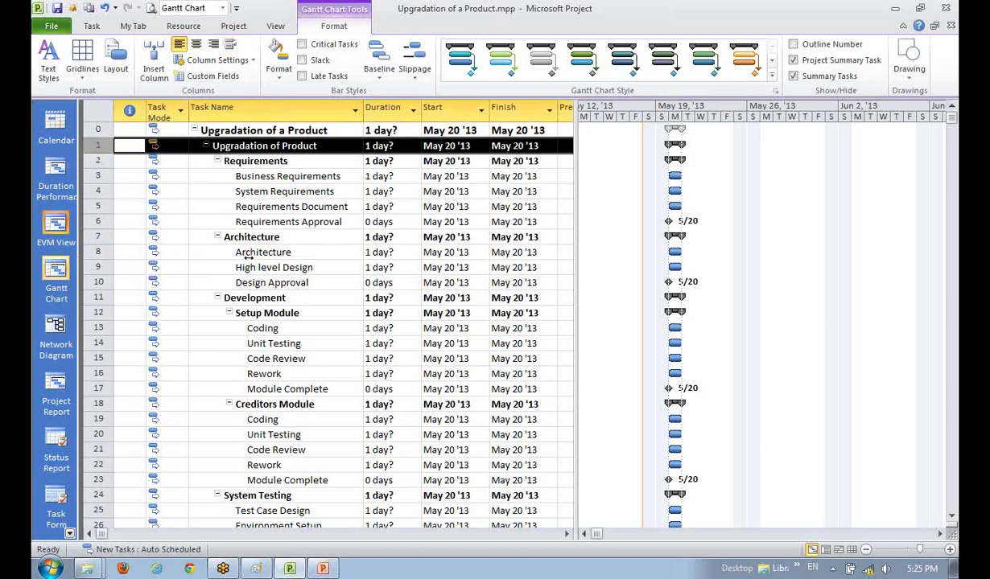
pyautogui.click(238, 251)
pyautogui.click(89, 146)
pyautogui.click(278, 220)
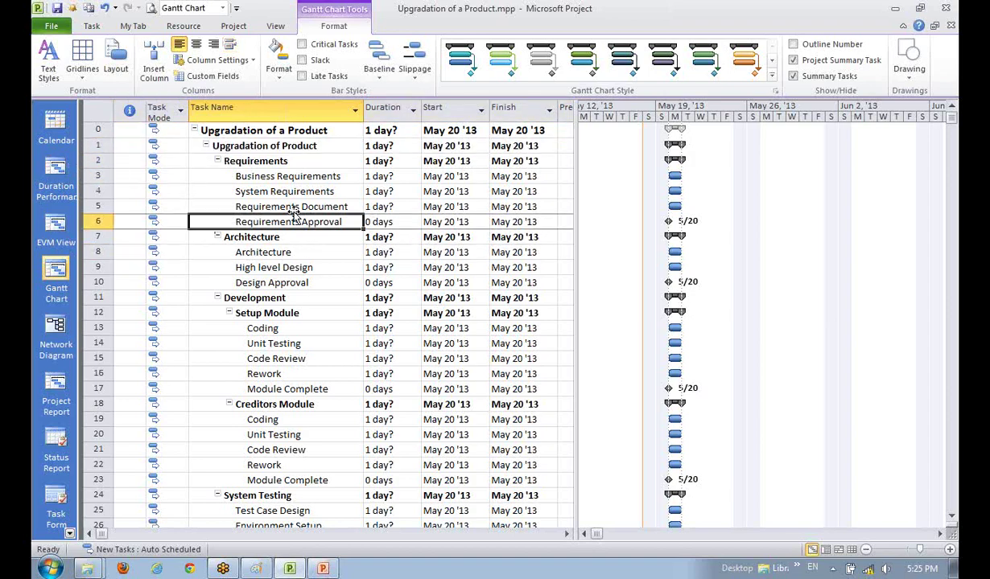
pyautogui.click(254, 161)
pyautogui.click(249, 176)
pyautogui.click(242, 251)
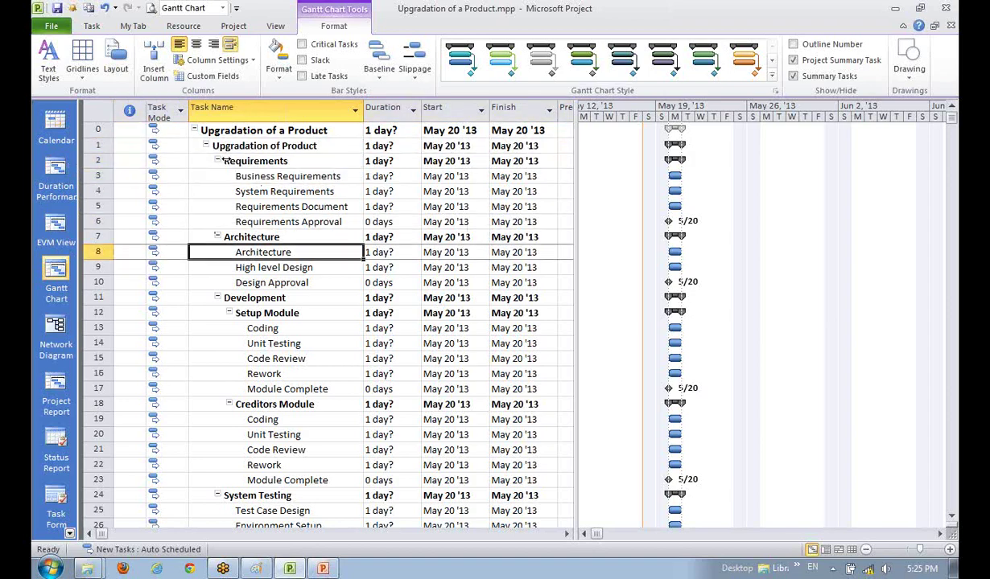
pyautogui.click(229, 148)
pyautogui.click(97, 145)
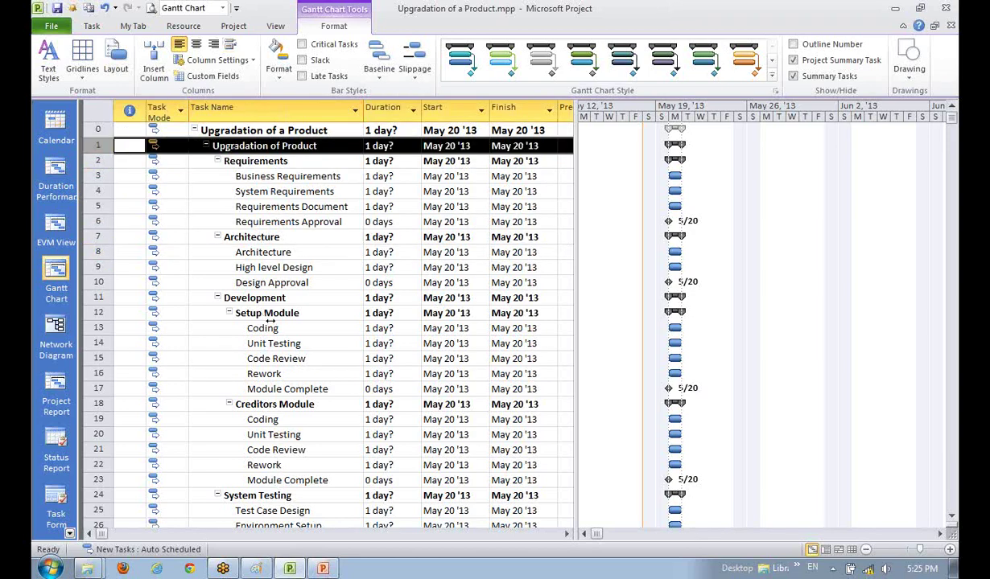
pyautogui.click(266, 251)
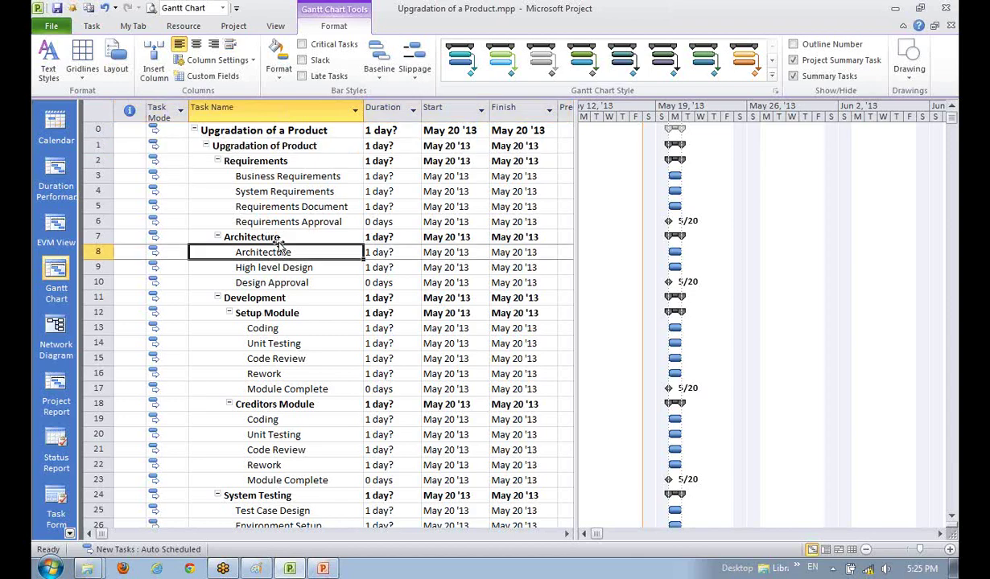
# Step: Outdent all tasks from Requirements through Acceptance by one level, out from under the Upgradation of Product task
pyautogui.click(251, 161)
pyautogui.scroll(-1, 302, 302)
pyautogui.scroll(-3, 306, 309)
pyautogui.keyDown('shift'); pyautogui.click(286, 477); pyautogui.keyUp('shift')
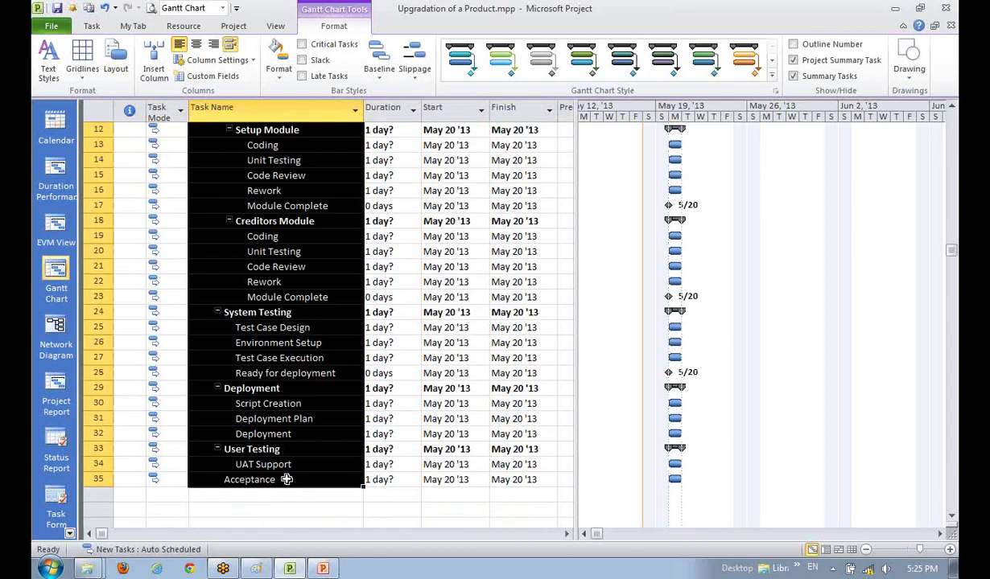
pyautogui.scroll(4, 282, 451)
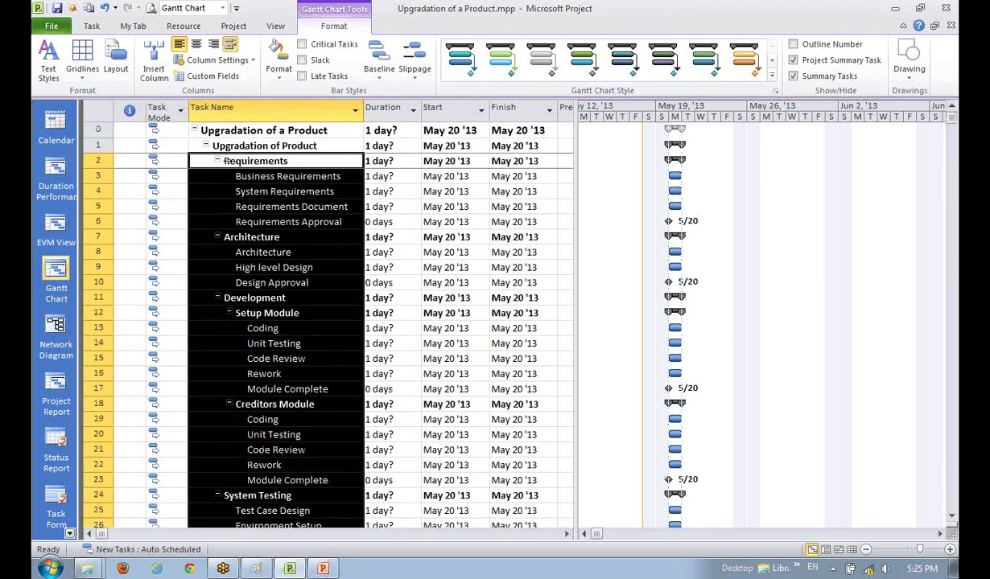
pyautogui.hotkey('alt', 'shift', 'Left')
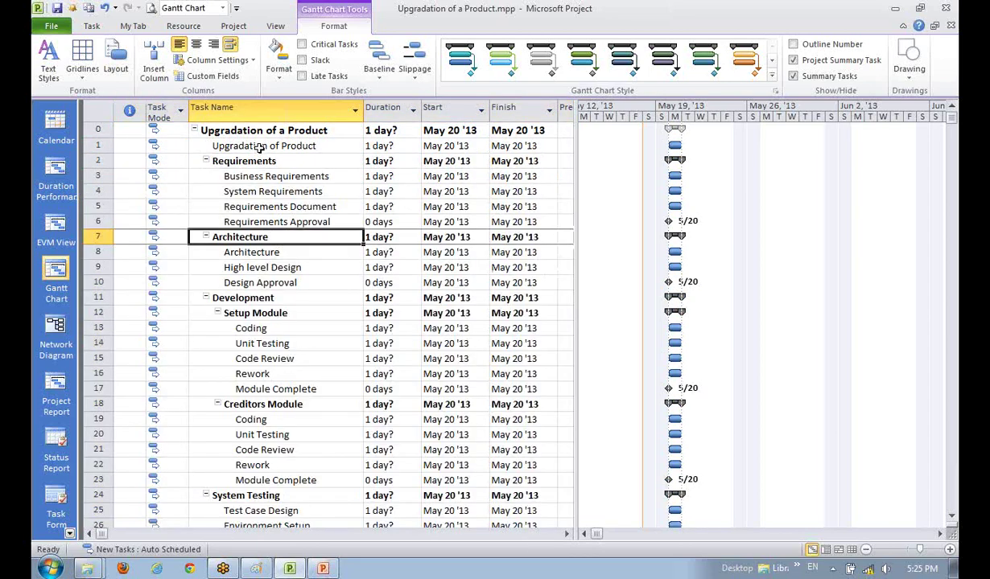
# Step: Delete the redundant Upgradation of Product task directly below the project summary task
pyautogui.click(260, 146)
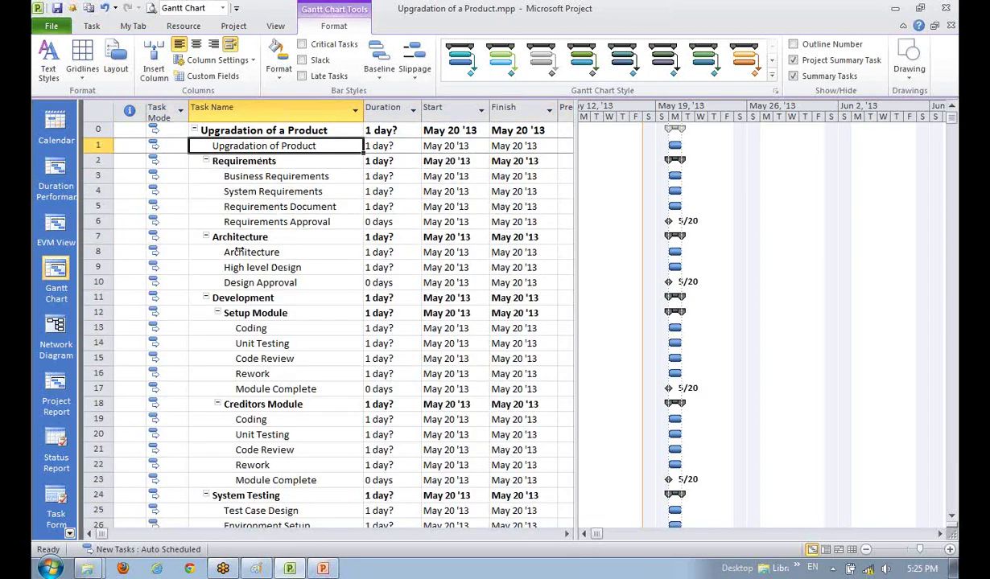
pyautogui.rightClick(97, 143)
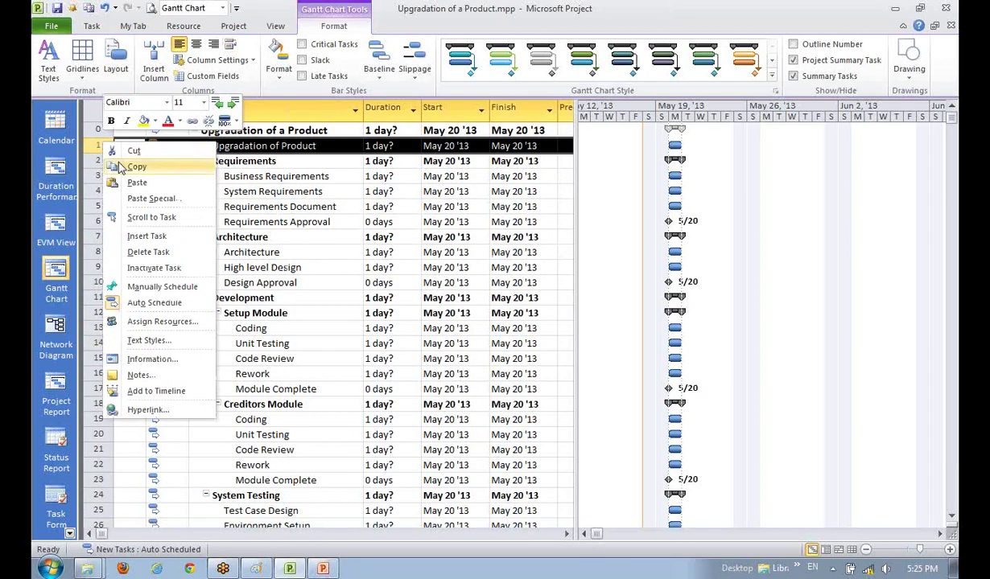
pyautogui.click(145, 254)
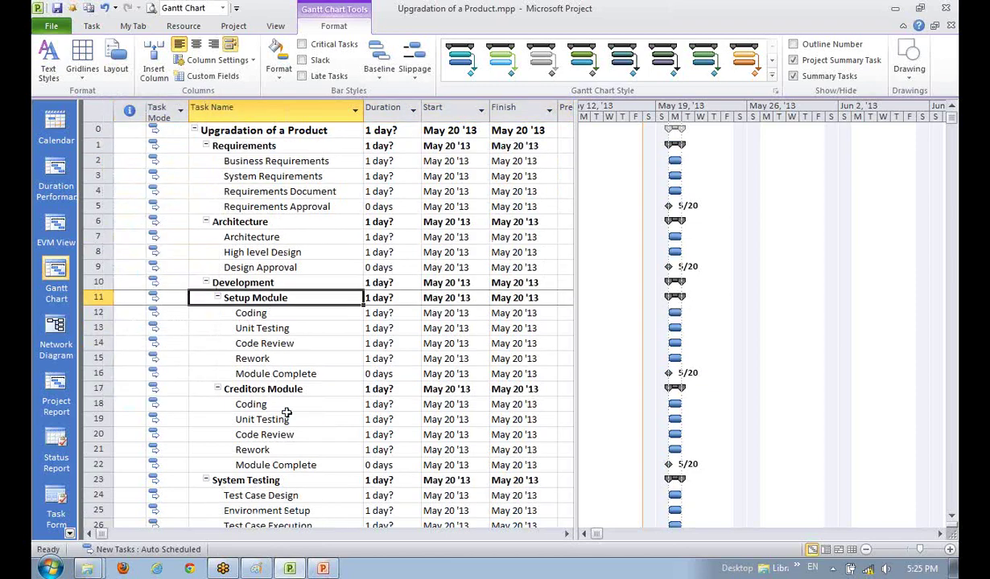
# Step: Widen the task table slightly against the Gantt chart after looking through the task list
pyautogui.scroll(-4, 287, 413)
pyautogui.scroll(4, 287, 413)
pyautogui.moveTo(575, 272); pyautogui.dragTo(577, 272)
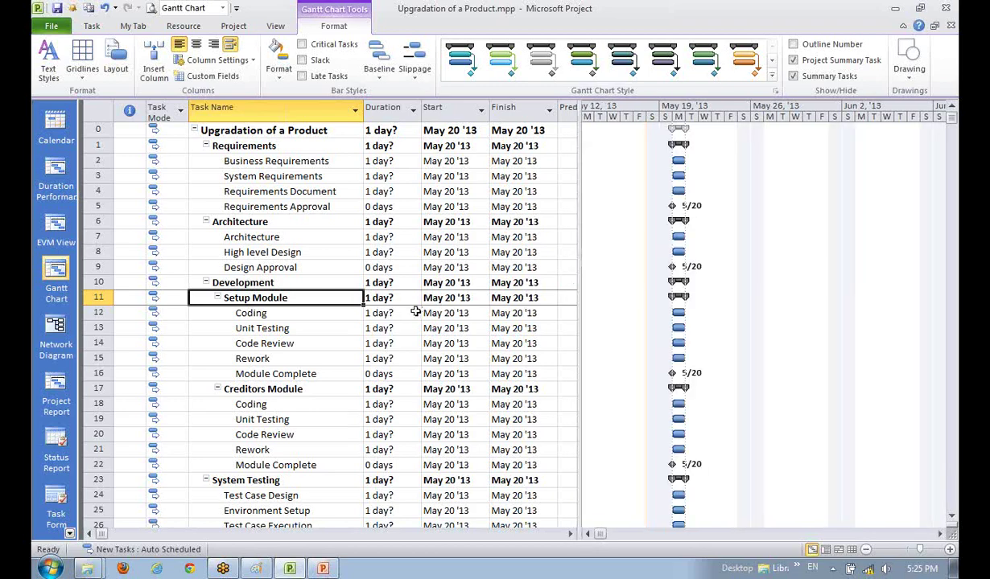
# Step: Examine the task outline from the project summary task through the Requirements, Architecture and Development phases and their subtasks
pyautogui.click(299, 221)
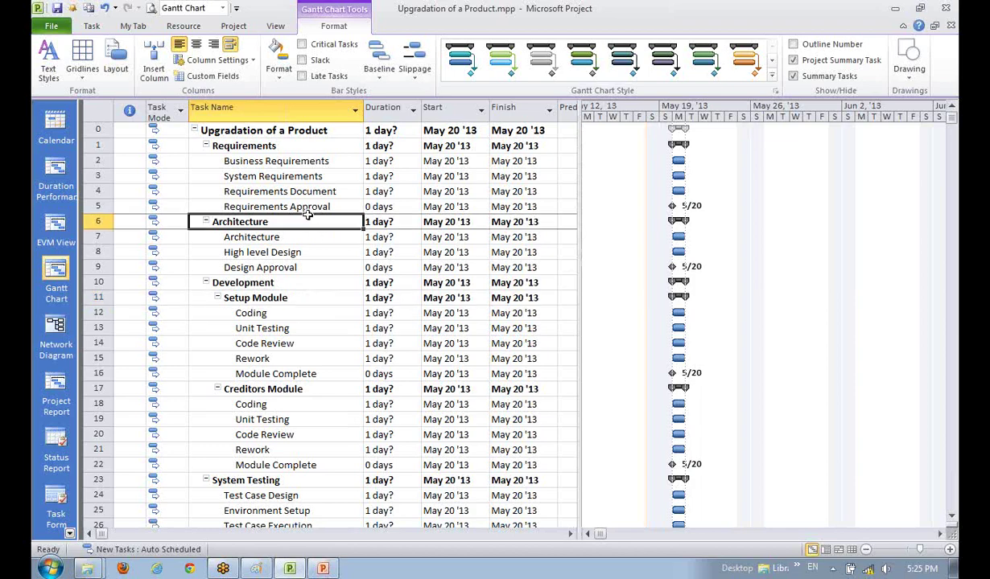
pyautogui.click(296, 180)
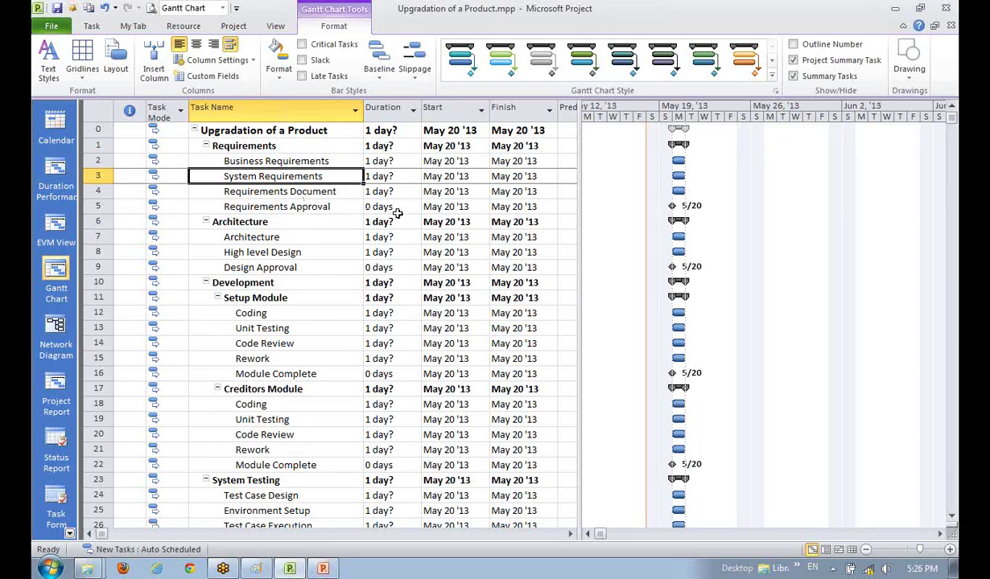
pyautogui.click(322, 159)
pyautogui.click(296, 143)
pyautogui.click(296, 194)
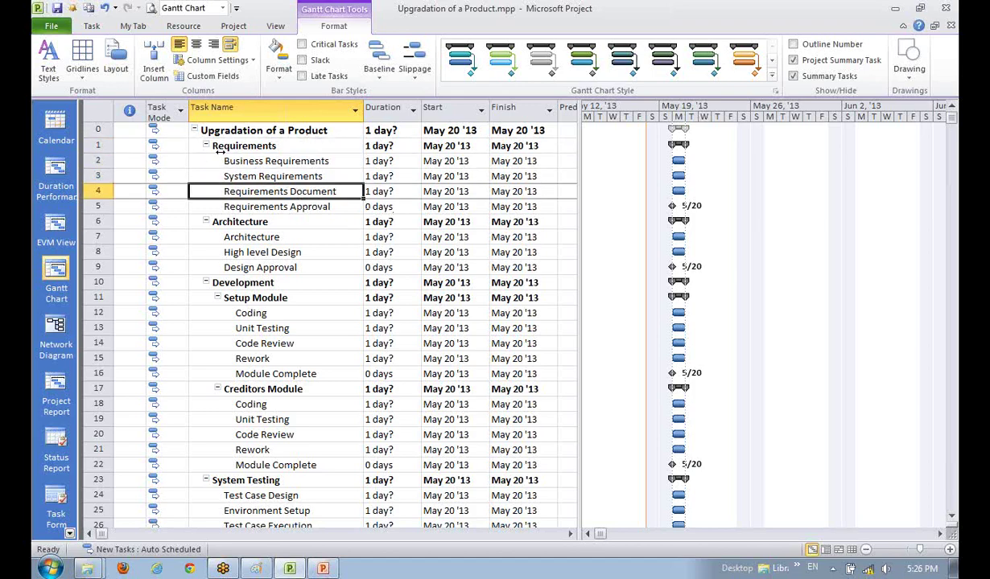
pyautogui.click(243, 131)
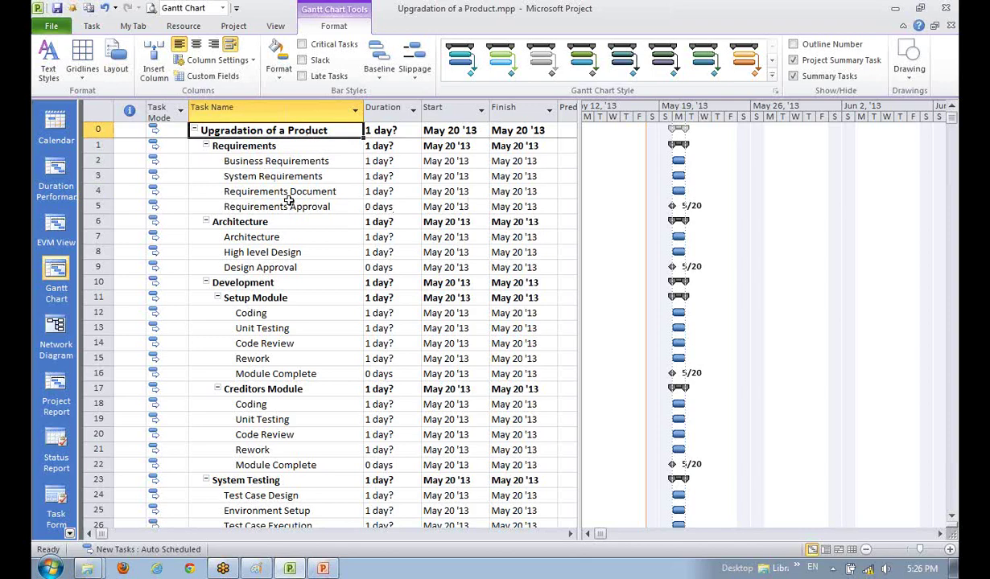
pyautogui.click(264, 233)
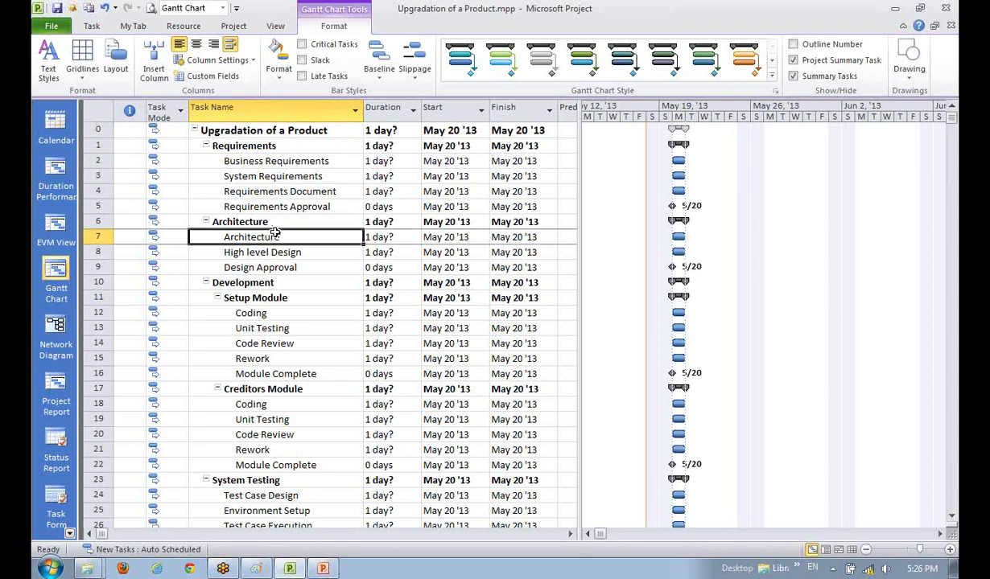
pyautogui.click(246, 174)
pyautogui.click(253, 161)
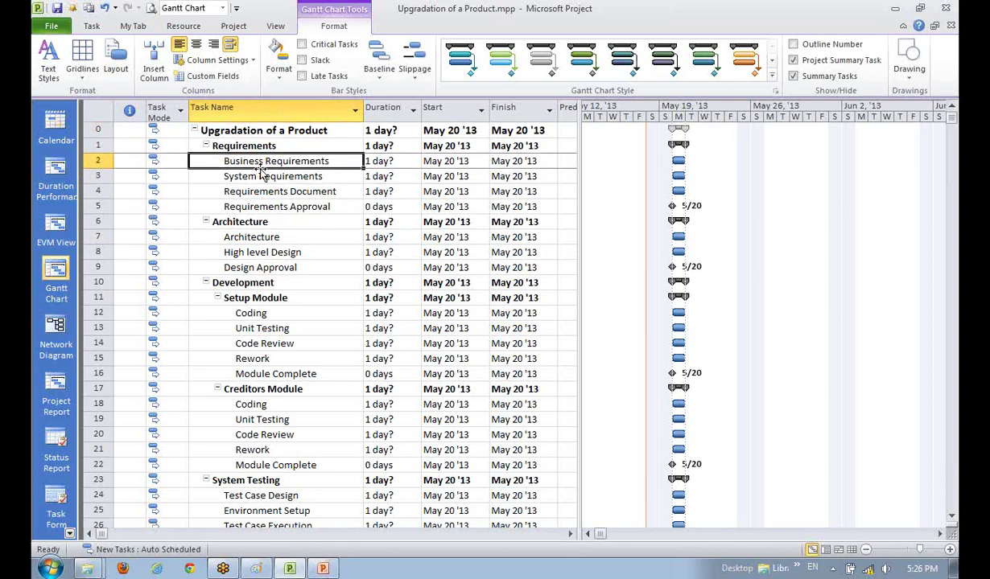
pyautogui.click(283, 250)
pyautogui.click(239, 155)
pyautogui.click(251, 205)
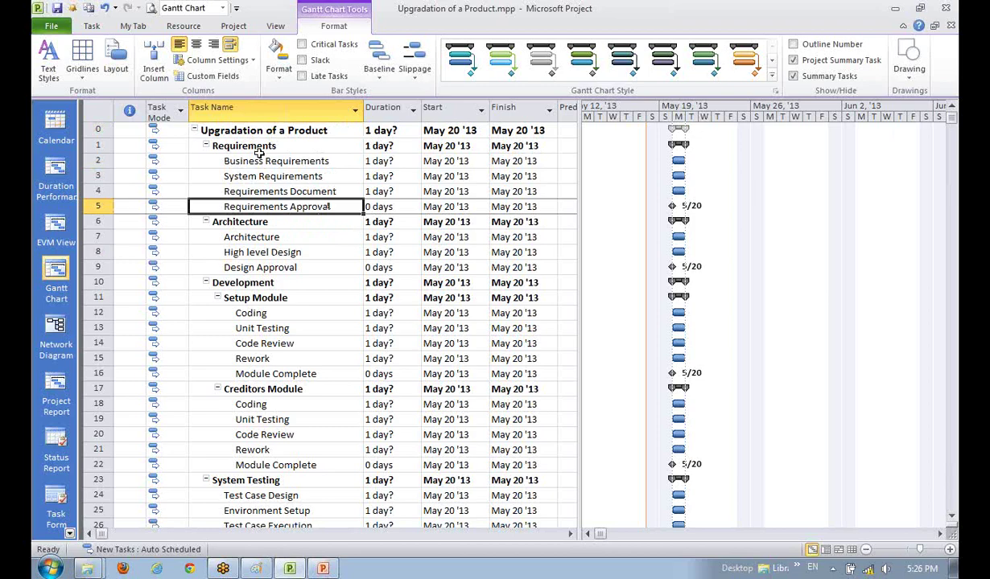
pyautogui.click(265, 251)
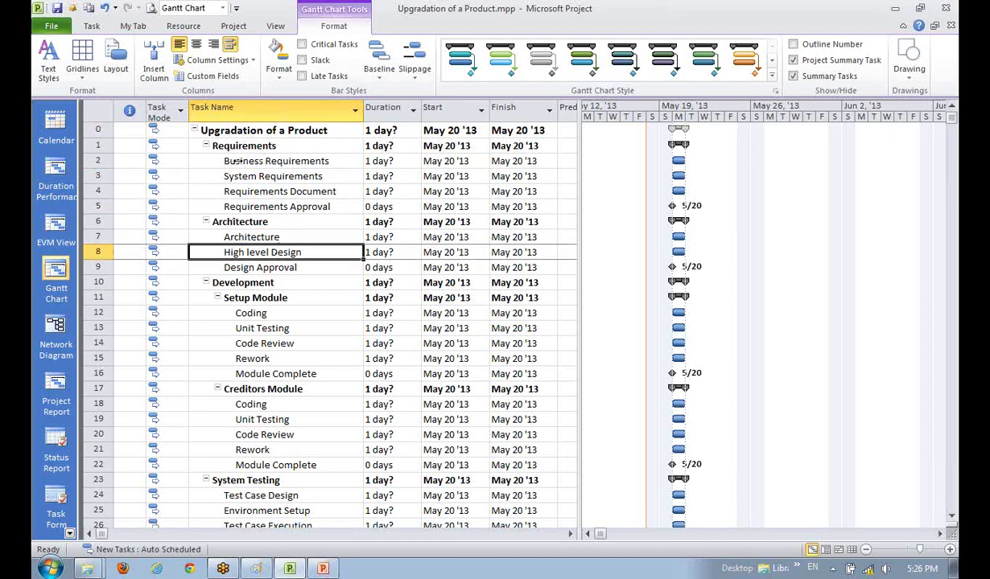
pyautogui.click(234, 131)
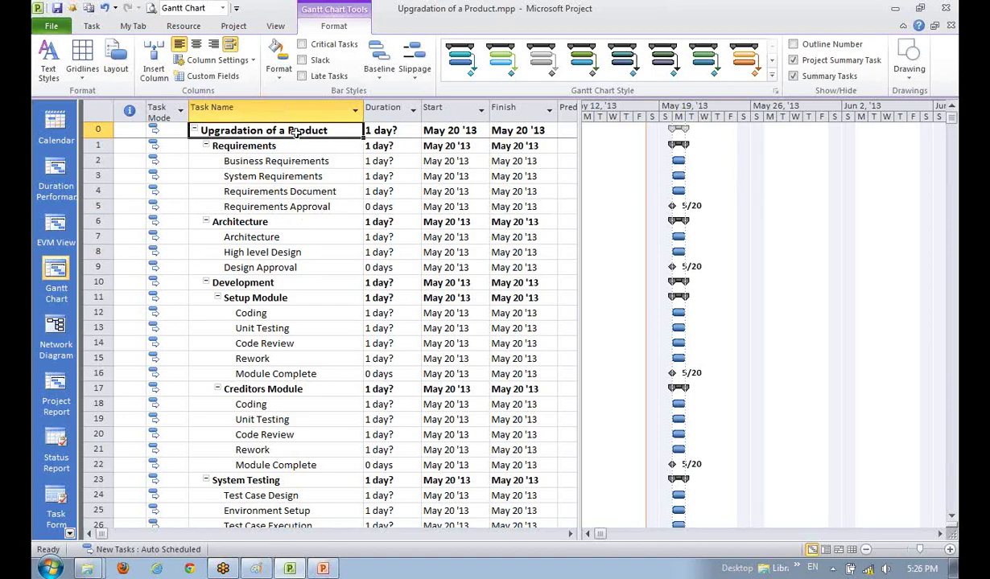
pyautogui.click(288, 205)
pyautogui.click(296, 134)
pyautogui.click(281, 158)
pyautogui.click(308, 262)
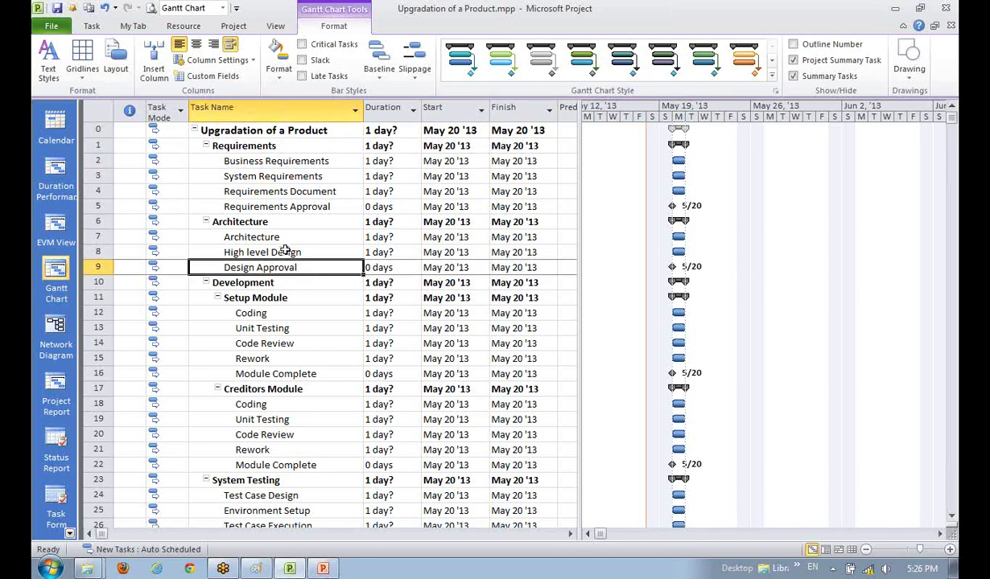
pyautogui.click(250, 222)
pyautogui.click(251, 251)
pyautogui.click(245, 281)
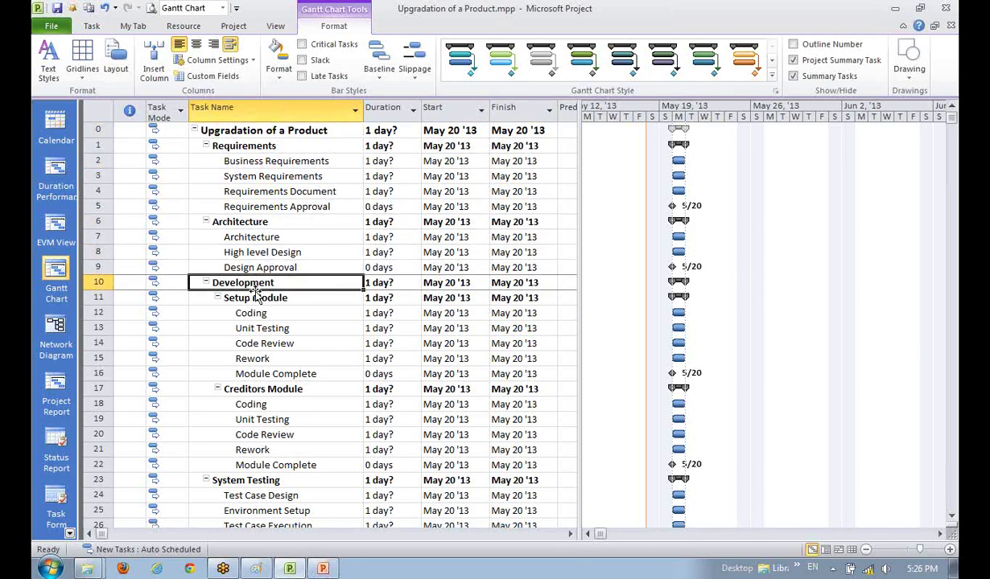
pyautogui.click(274, 130)
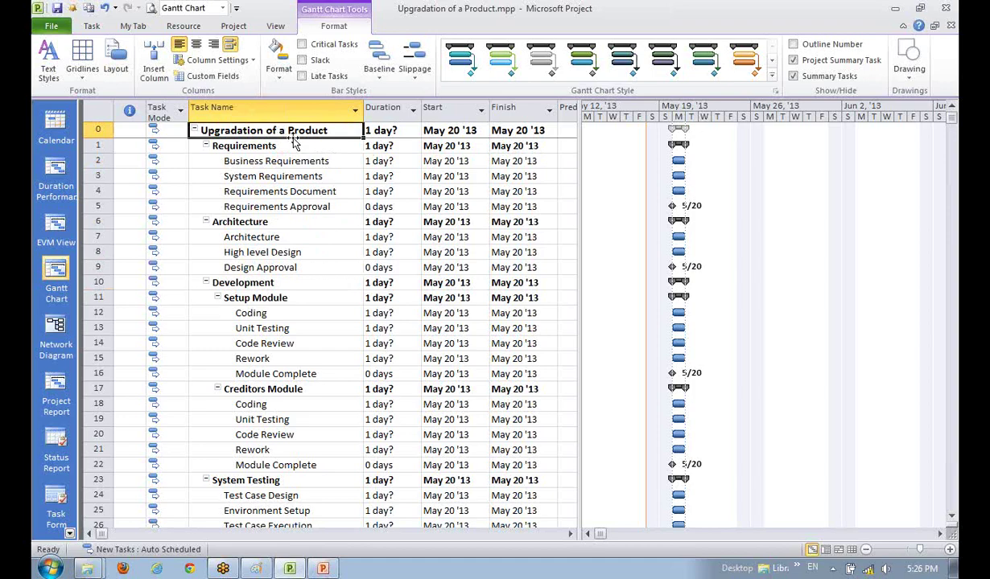
pyautogui.click(291, 235)
pyautogui.click(222, 177)
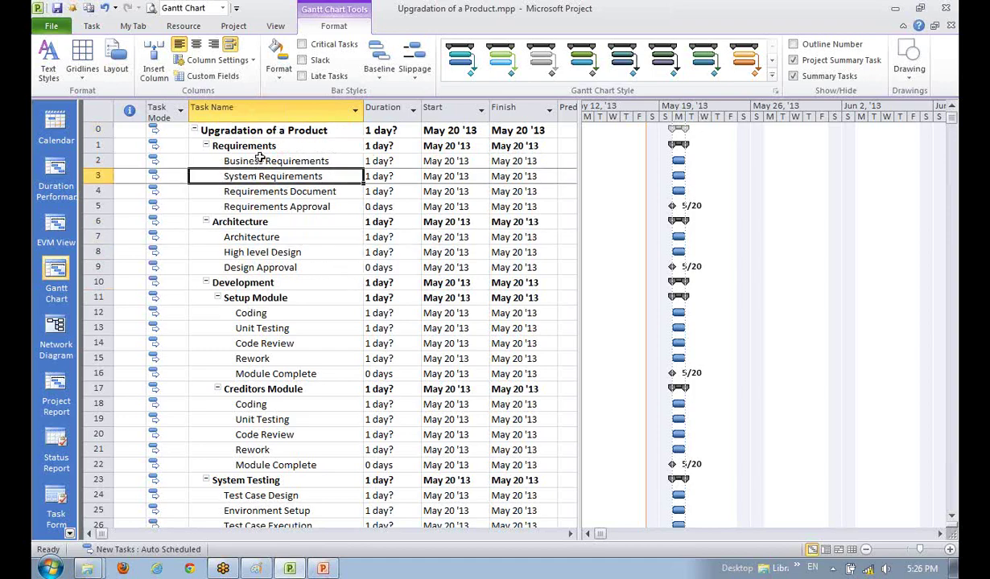
pyautogui.click(243, 159)
pyautogui.click(251, 192)
pyautogui.click(248, 250)
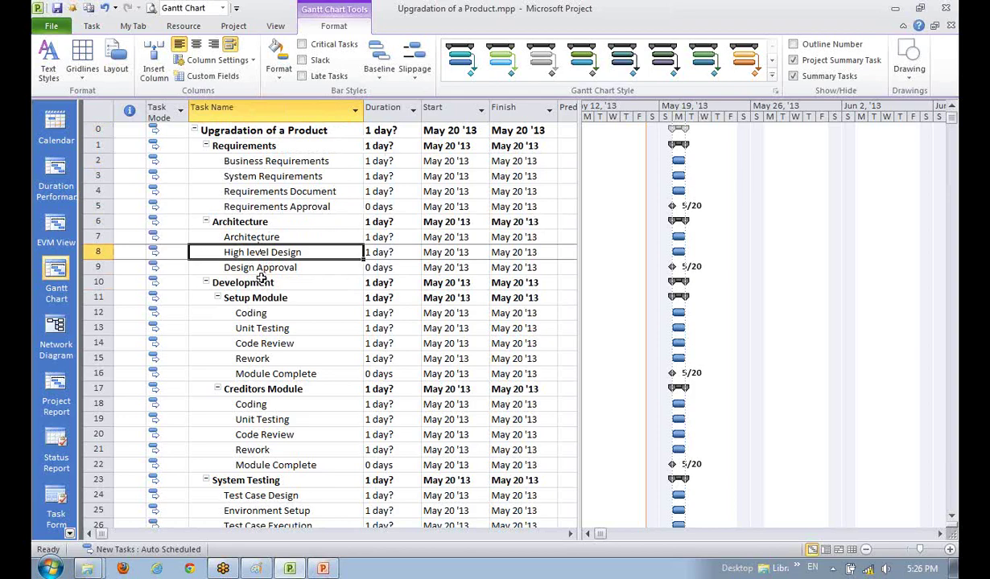
pyautogui.click(271, 205)
pyautogui.click(240, 280)
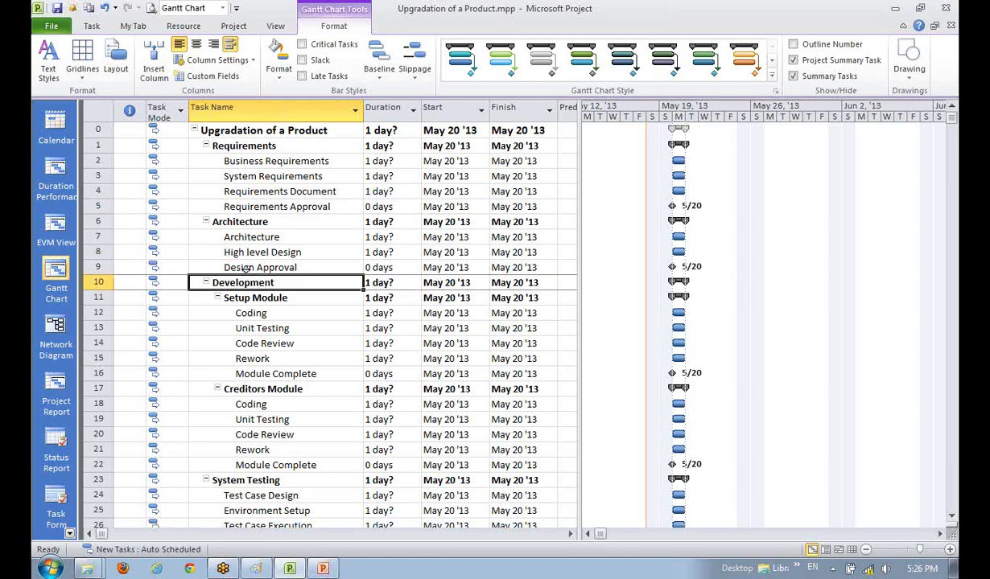
pyautogui.click(245, 132)
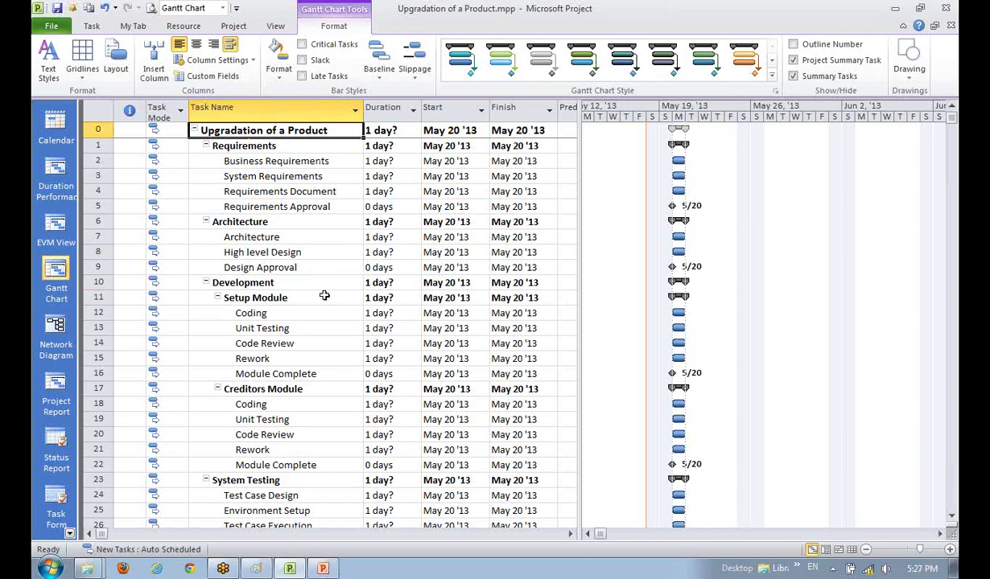
pyautogui.click(301, 311)
pyautogui.scroll(-2, 304, 366)
pyautogui.scroll(2, 307, 372)
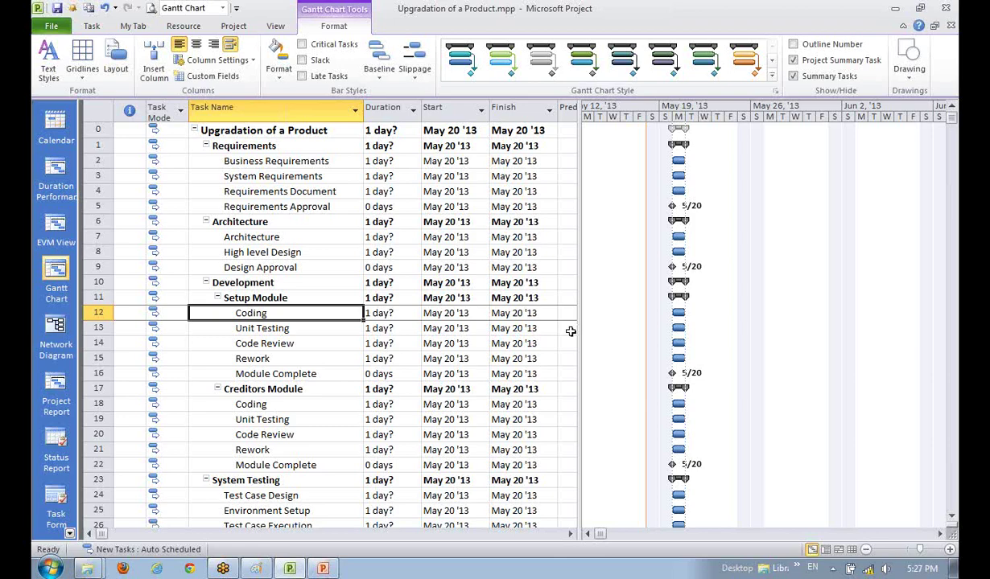
# Step: Check the project's scheduling options, including the mode for newly created tasks, and leave without changing them
pyautogui.click(52, 27)
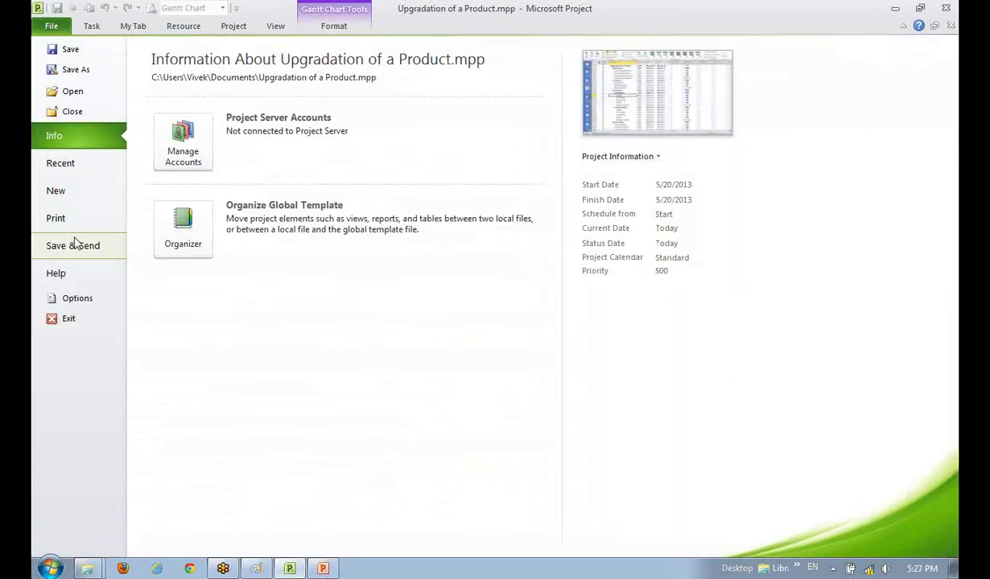
pyautogui.click(79, 300)
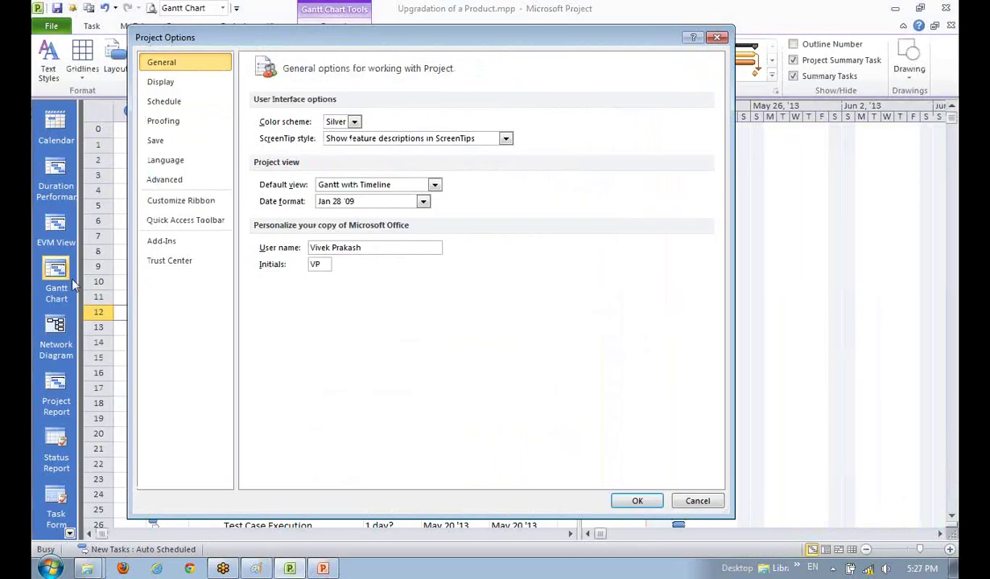
pyautogui.click(178, 87)
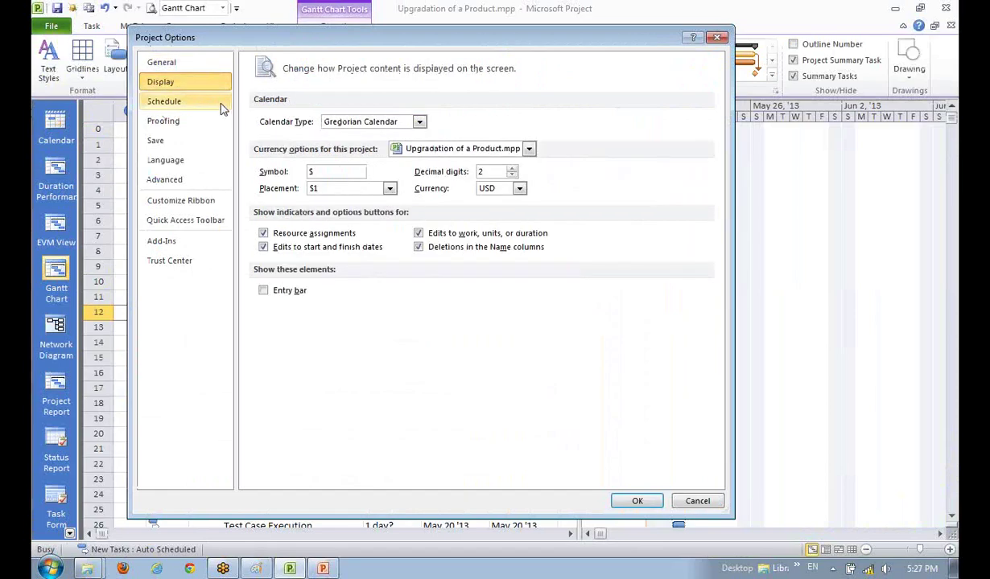
pyautogui.click(193, 103)
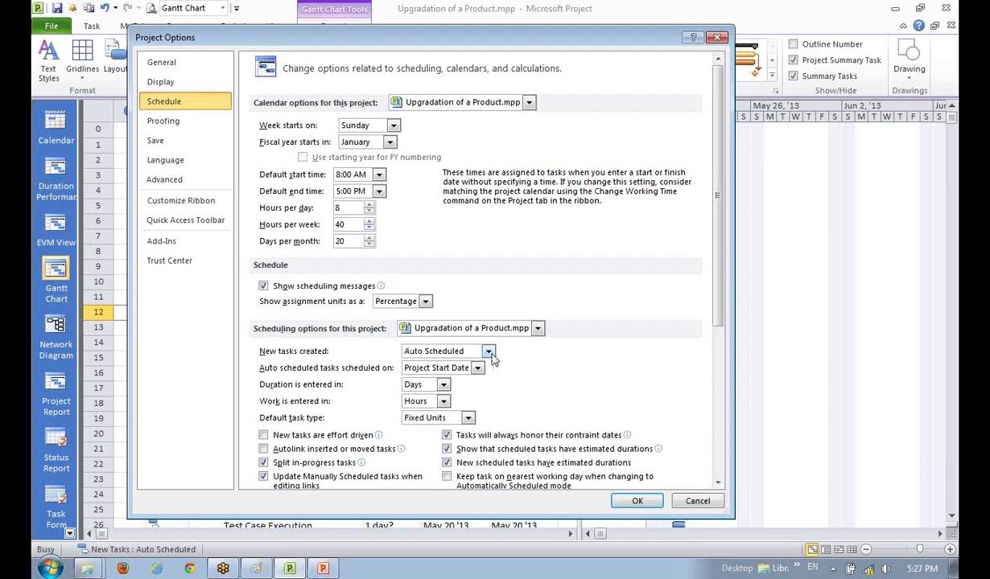
pyautogui.click(488, 353)
pyautogui.click(535, 350)
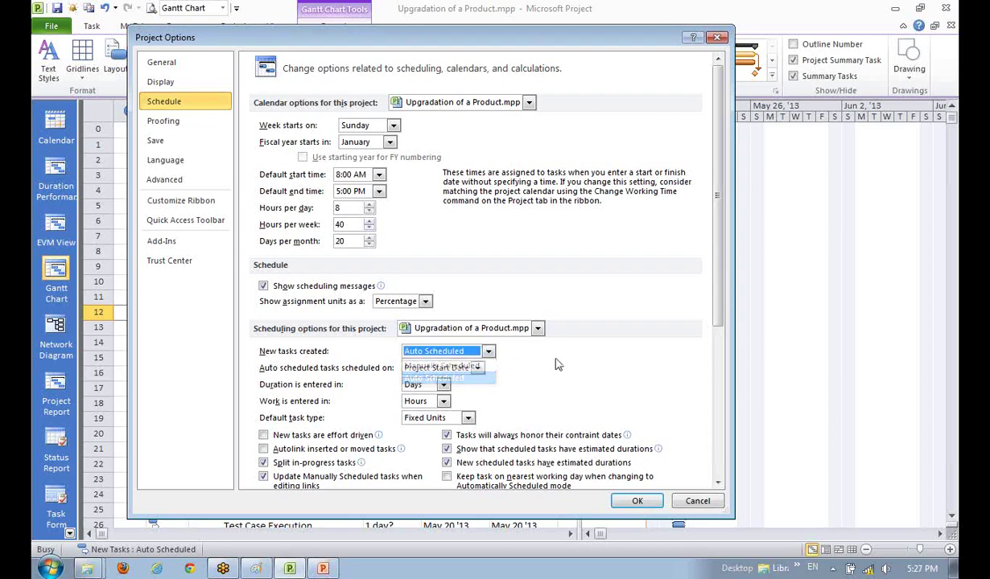
pyautogui.click(694, 502)
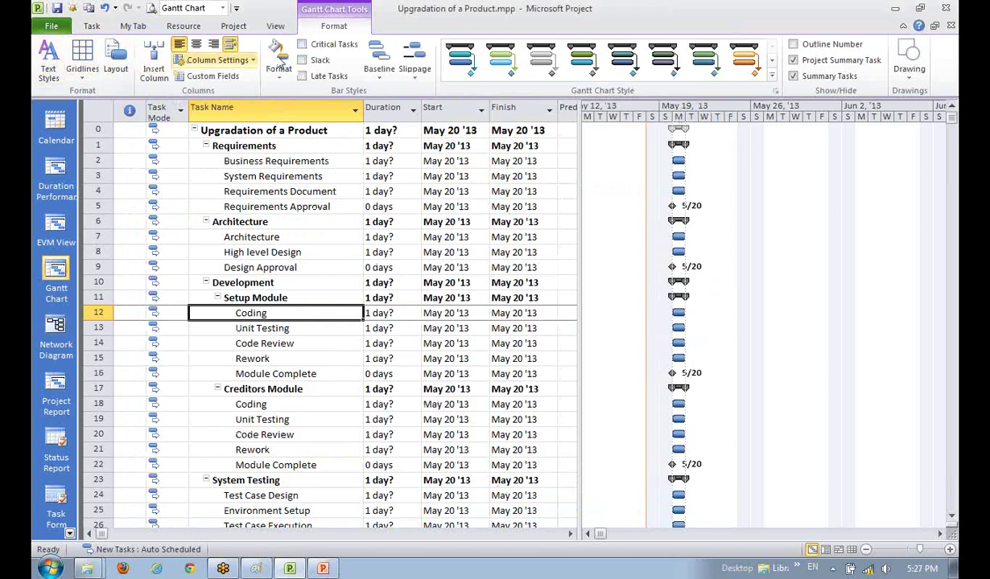
# Step: Check the Standard calendar's working times for May 22, 2013 and its work weeks, leaving the calendar unchanged
pyautogui.click(238, 30)
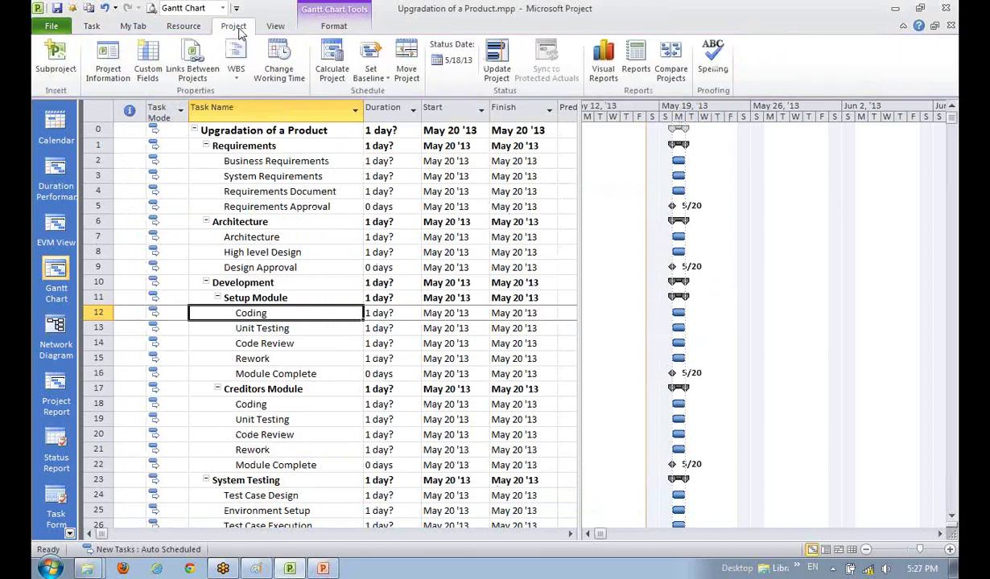
pyautogui.click(296, 70)
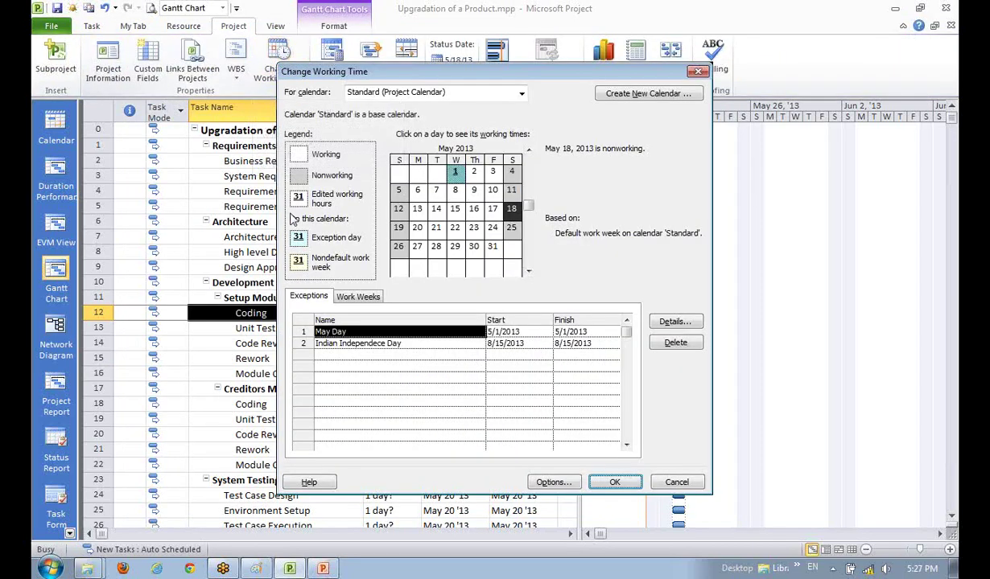
pyautogui.click(454, 227)
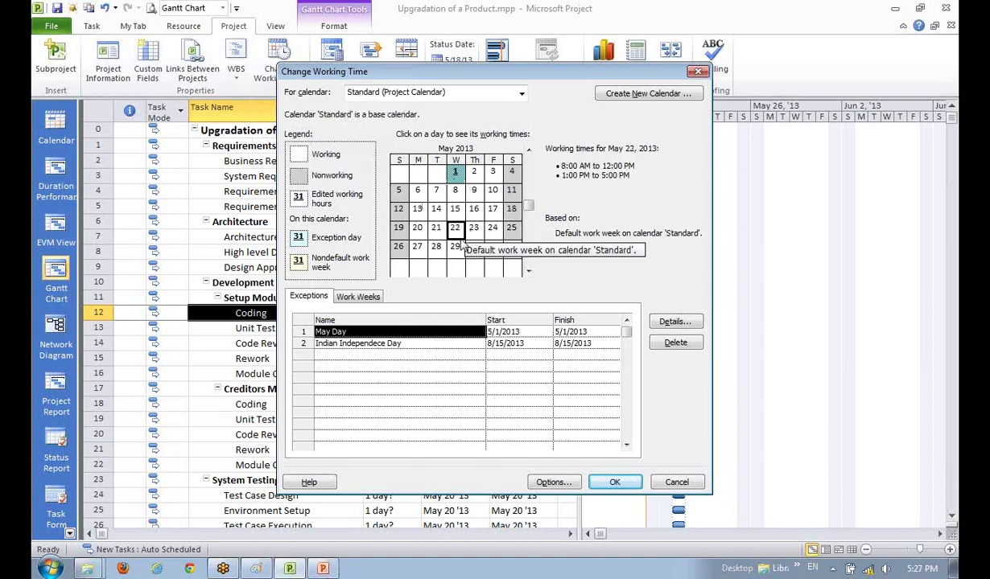
pyautogui.click(358, 296)
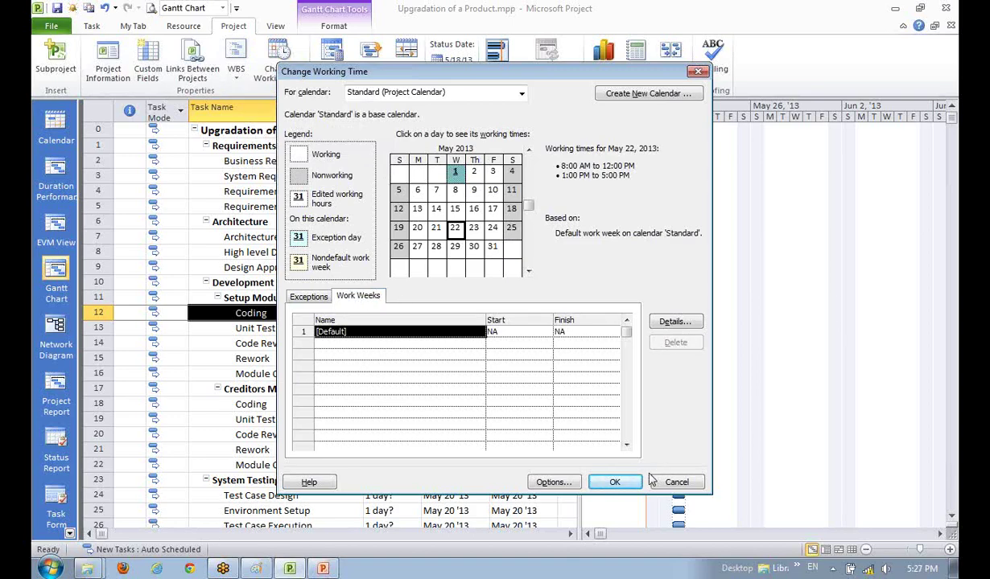
pyautogui.click(679, 484)
# Step: Check the project information and its available base calendars, and leave without changing them
pyautogui.click(108, 65)
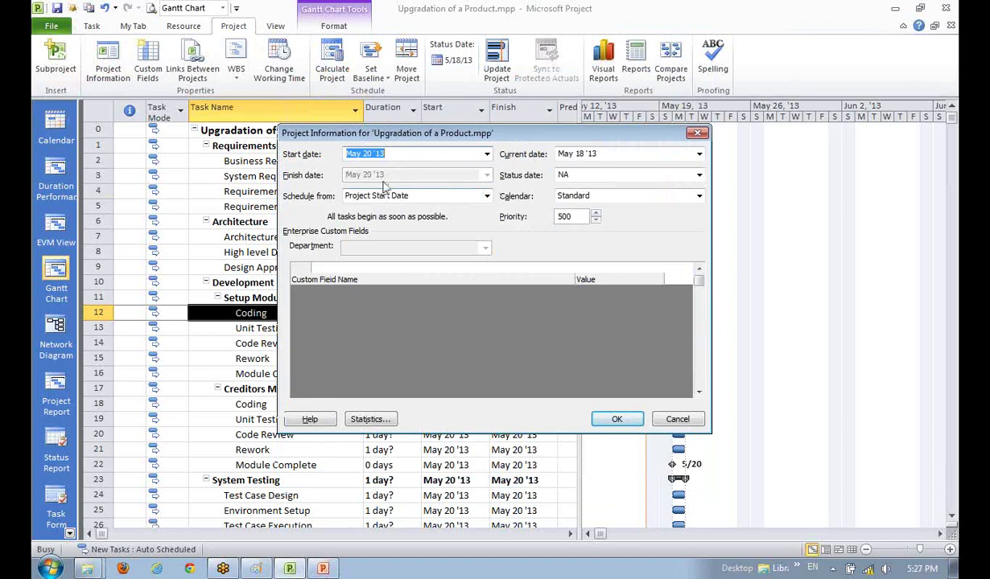
pyautogui.click(670, 198)
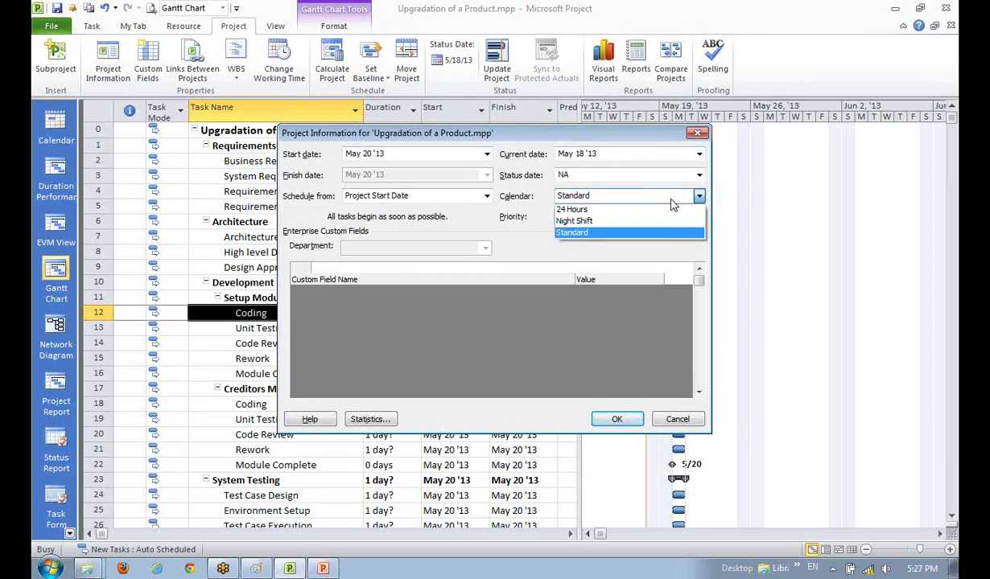
pyautogui.click(671, 199)
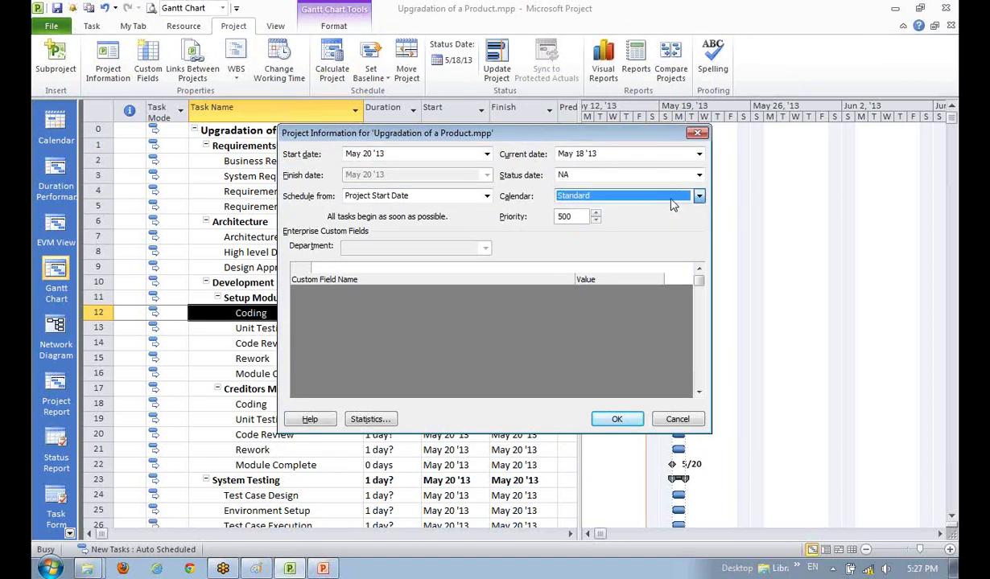
pyautogui.click(687, 426)
# Step: Minimize the ribbon to make room for the task list and select the Coding task under Setup Module
pyautogui.click(286, 235)
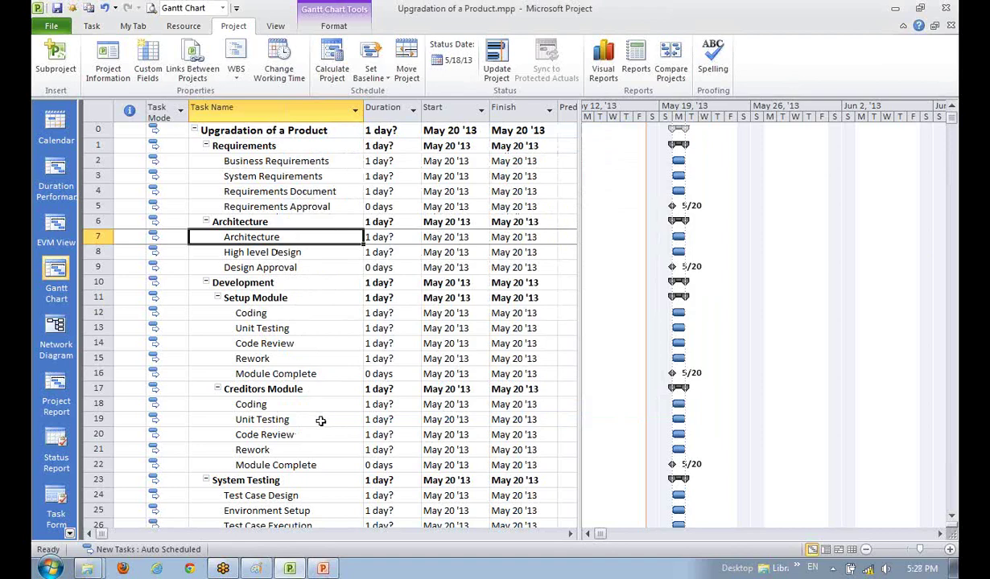
pyautogui.click(91, 27)
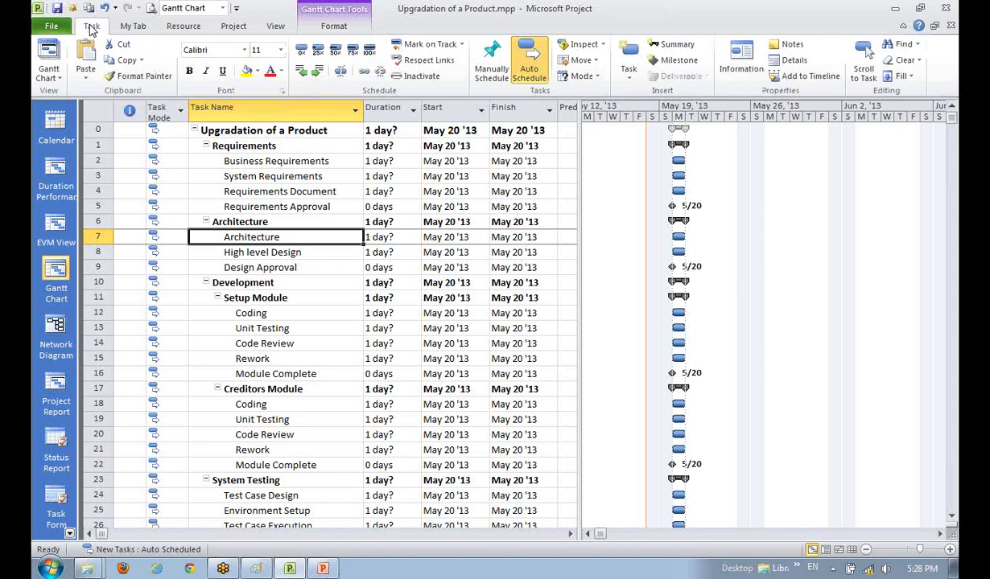
pyautogui.doubleClick(91, 27)
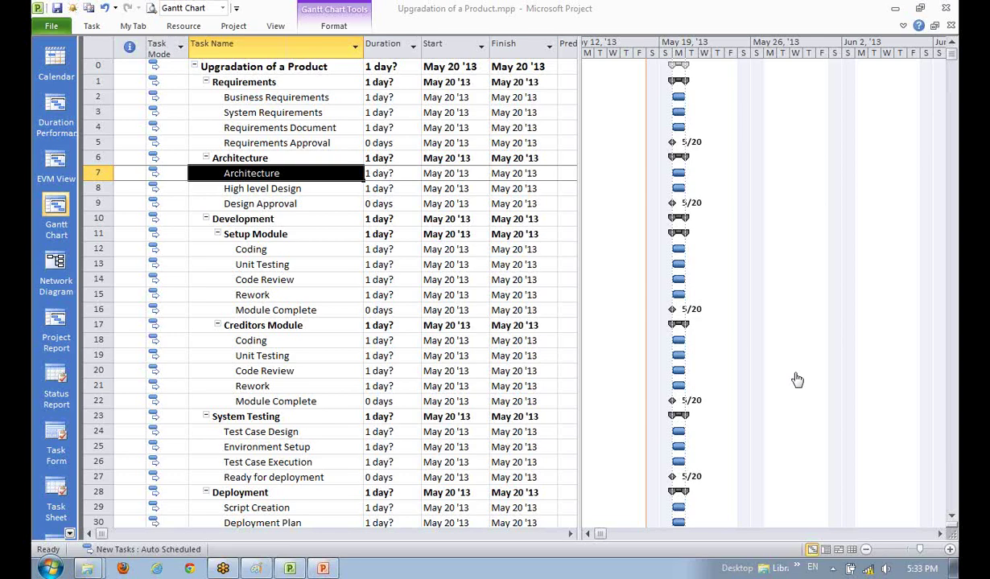
pyautogui.click(322, 250)
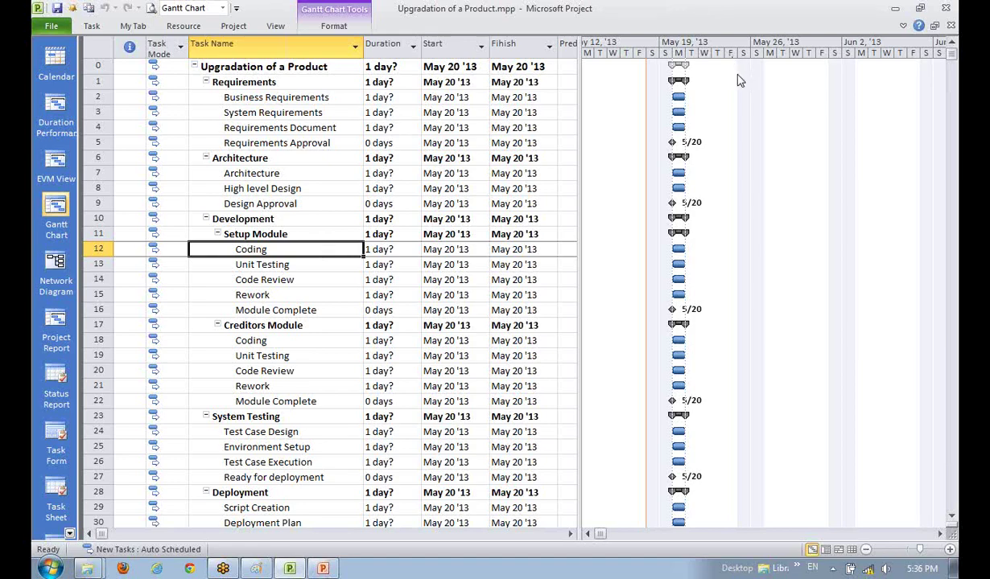
# Step: Examine the task hierarchy from the project summary task down through the Requirements and Architecture phases
pyautogui.hotkey('alt', 'Tab')
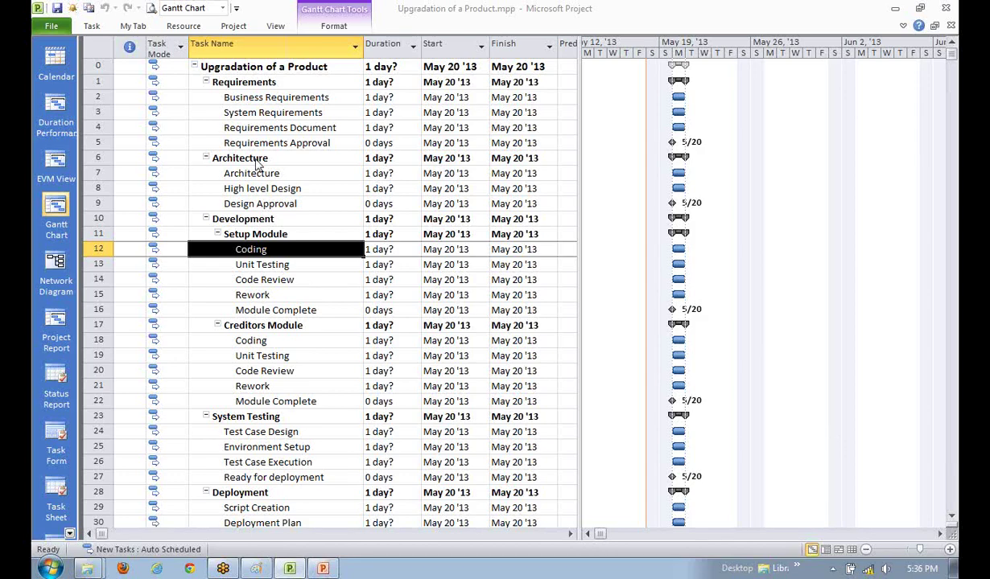
pyautogui.click(255, 68)
pyautogui.click(269, 83)
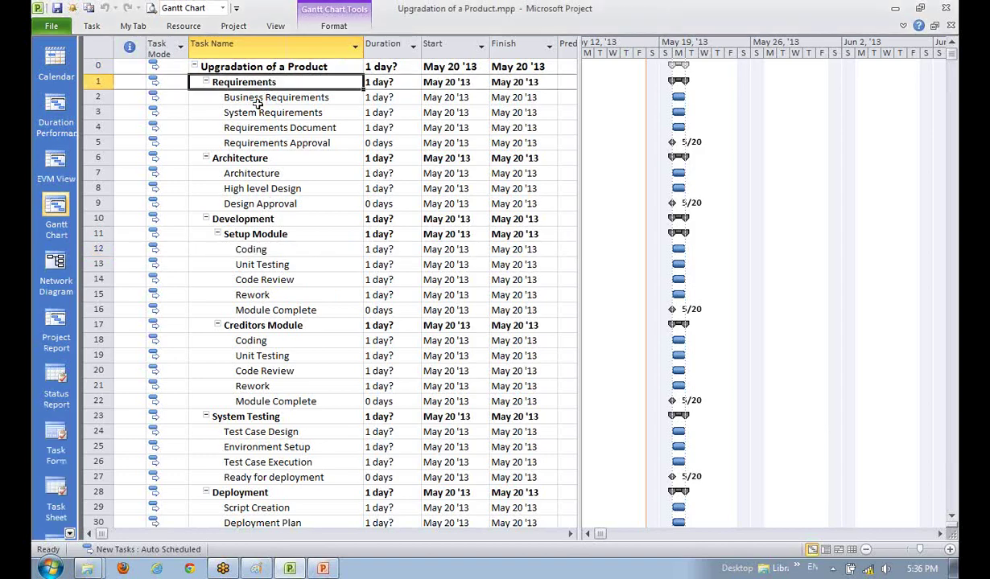
pyautogui.click(250, 97)
pyautogui.click(262, 159)
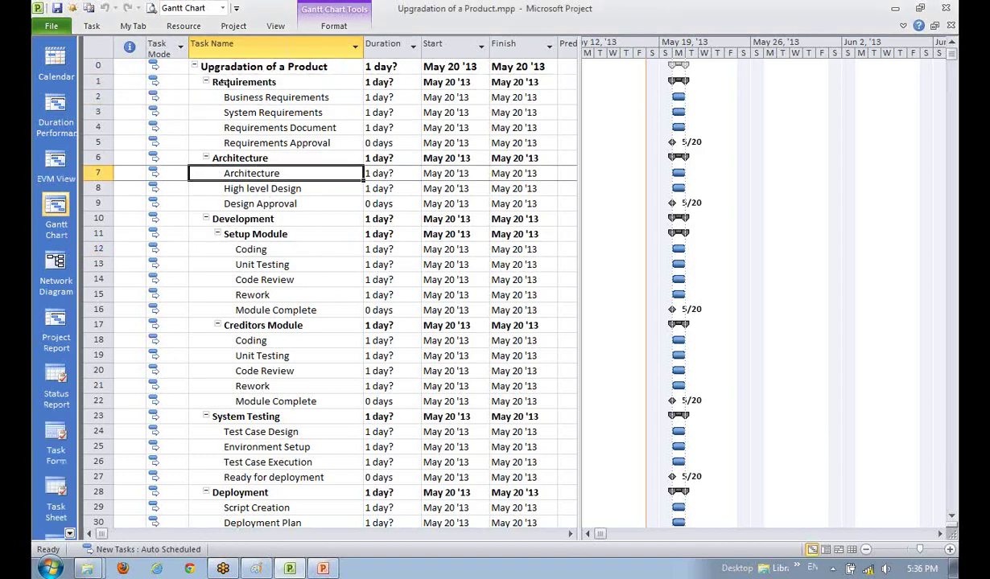
pyautogui.click(93, 83)
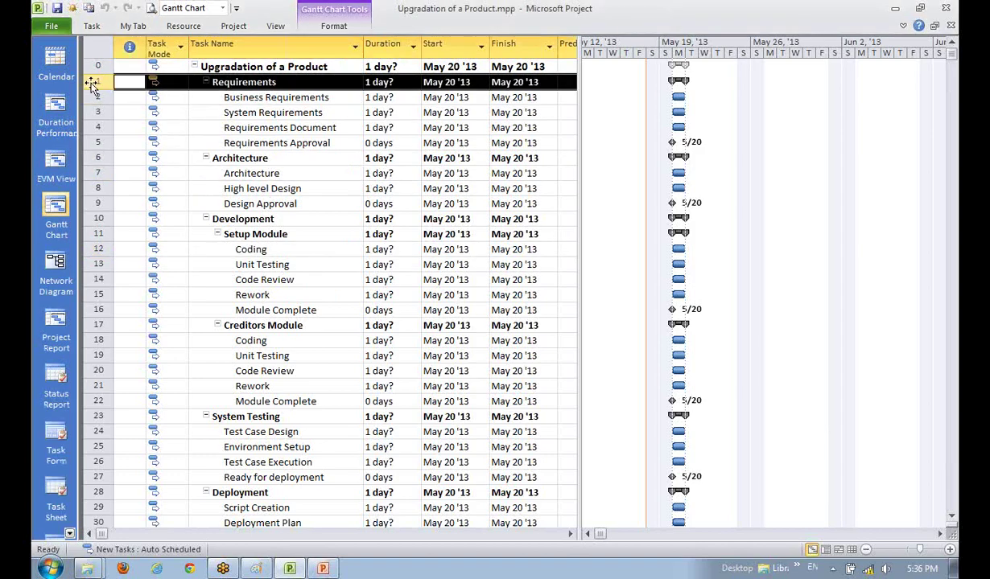
pyautogui.click(225, 112)
pyautogui.click(231, 82)
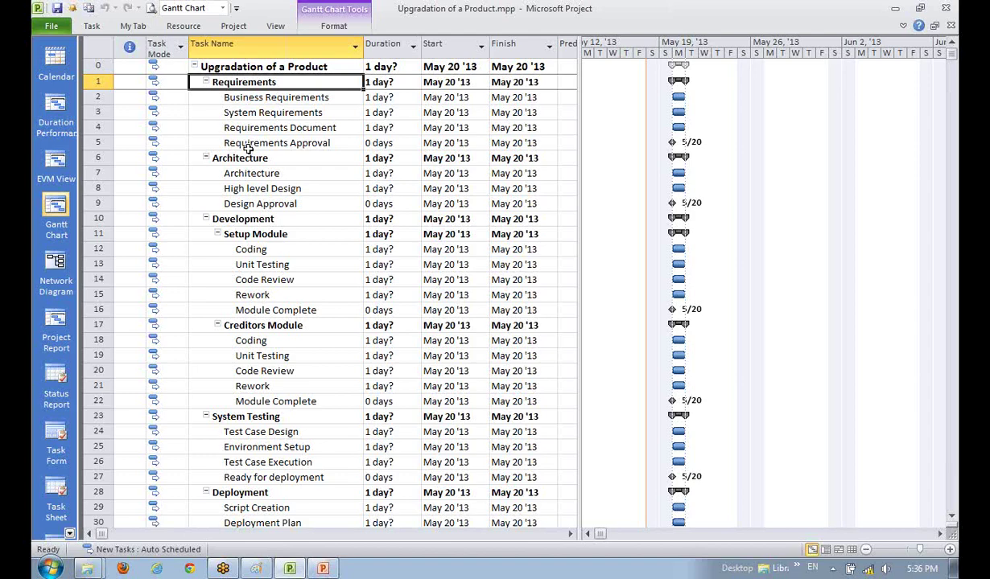
pyautogui.click(232, 67)
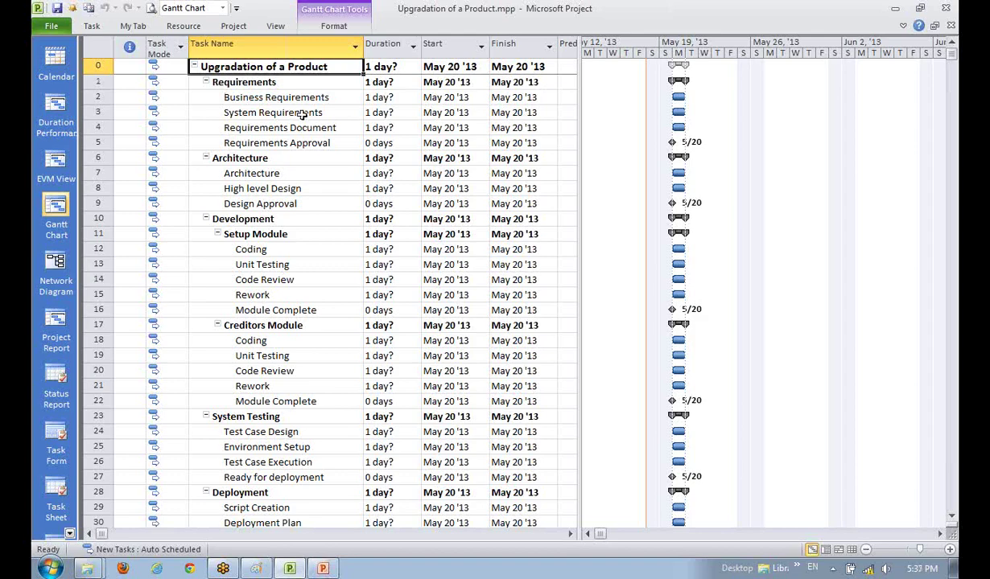
# Step: Show the Timeline above the Gantt chart and hide it again
pyautogui.click(103, 29)
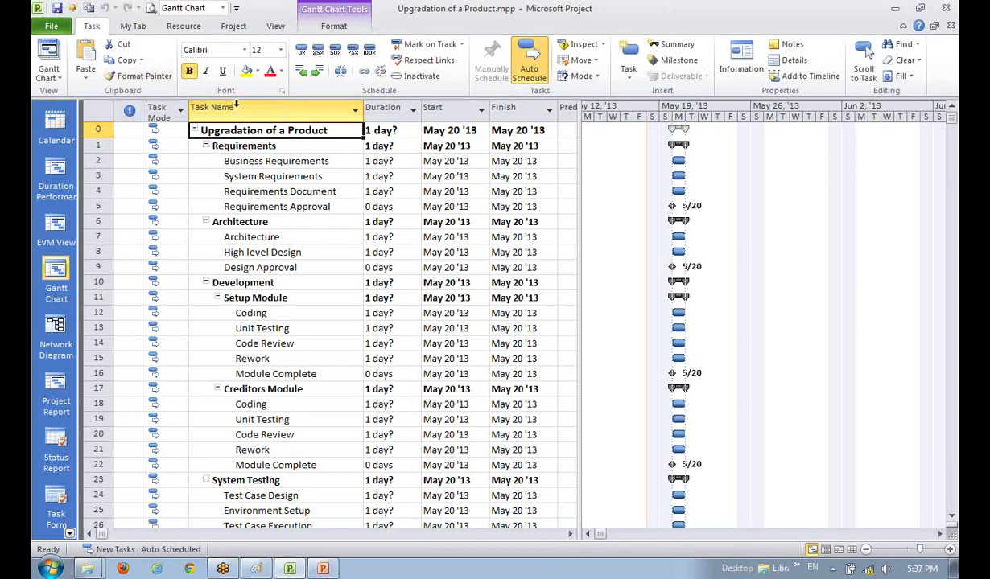
pyautogui.click(270, 26)
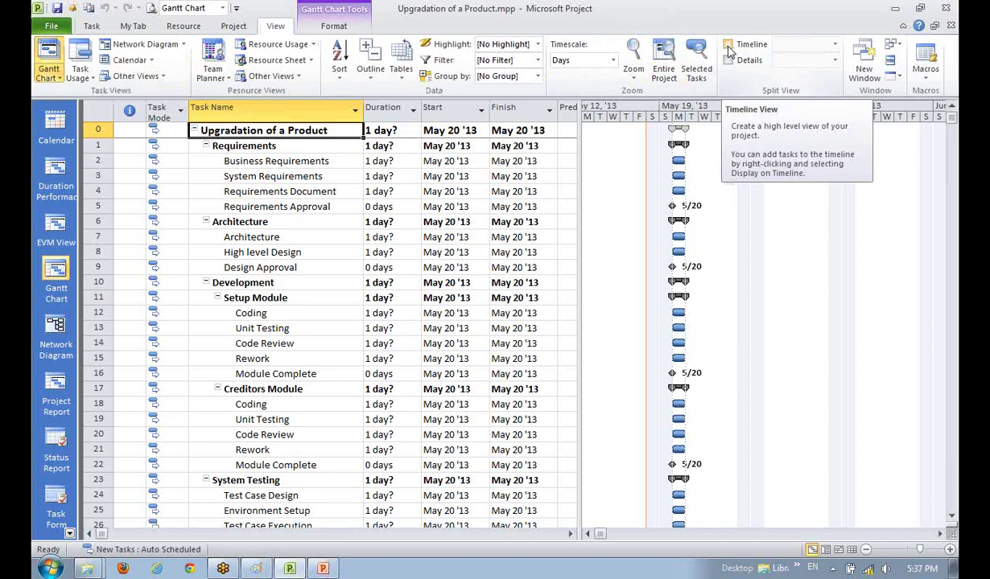
pyautogui.click(727, 46)
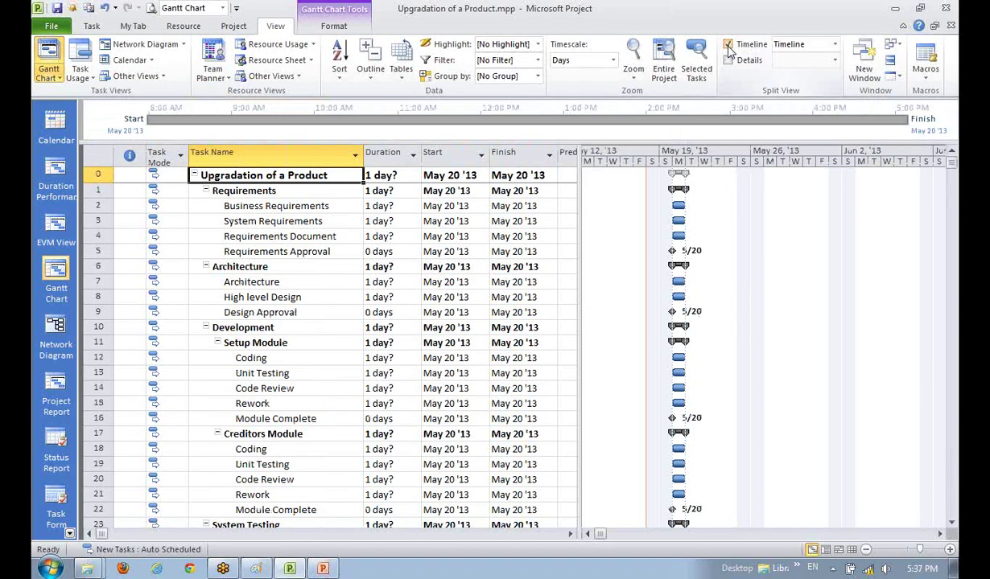
pyautogui.click(728, 48)
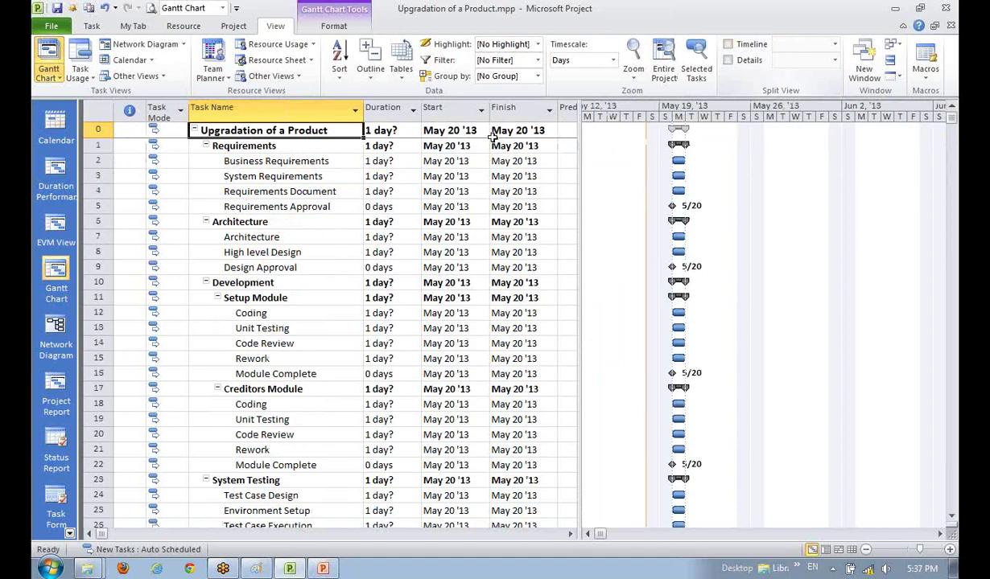
# Step: Select the Business Requirements task under Requirements and minimize the ribbon to make room for the task list
pyautogui.click(311, 193)
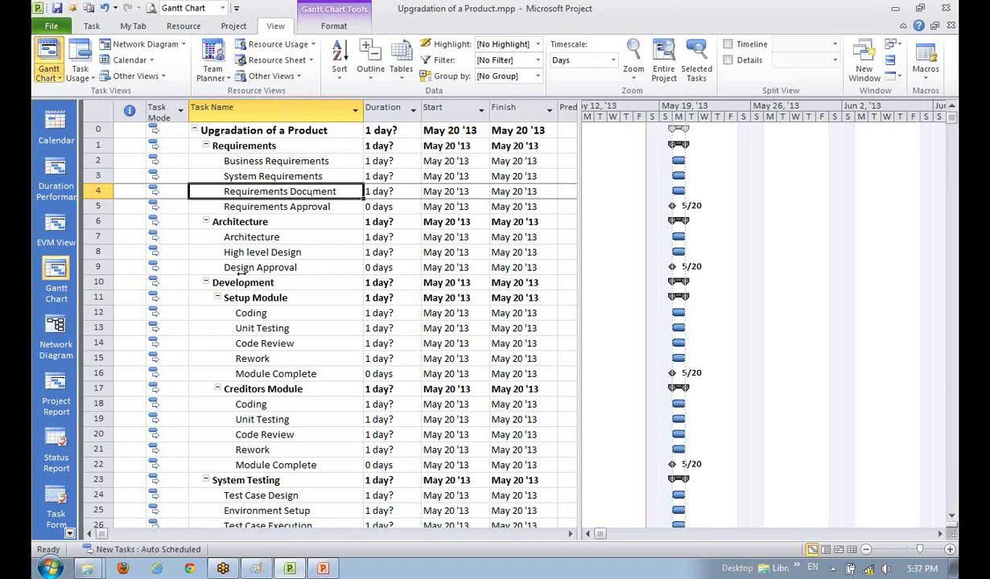
pyautogui.click(251, 202)
pyautogui.click(255, 177)
pyautogui.click(265, 163)
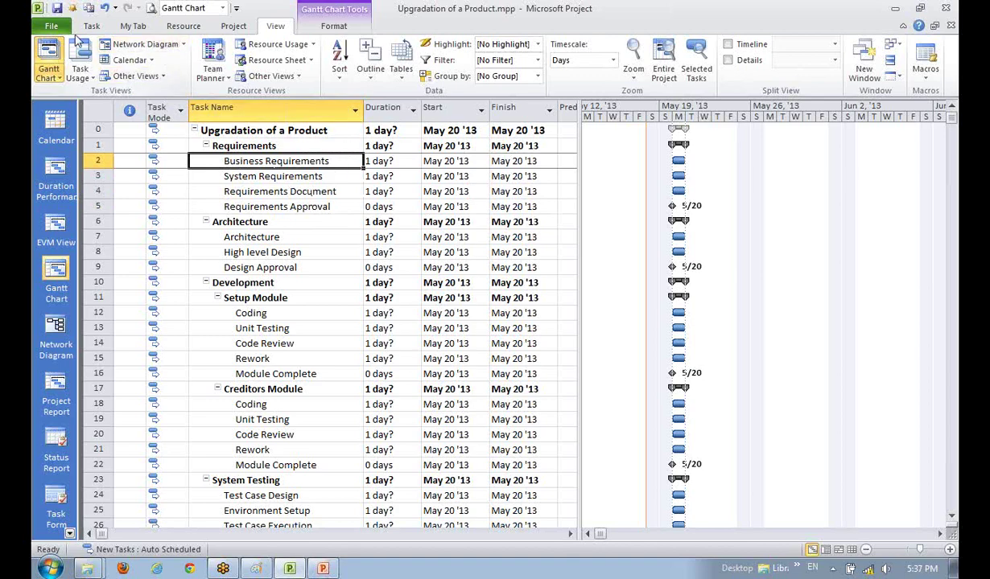
pyautogui.click(92, 27)
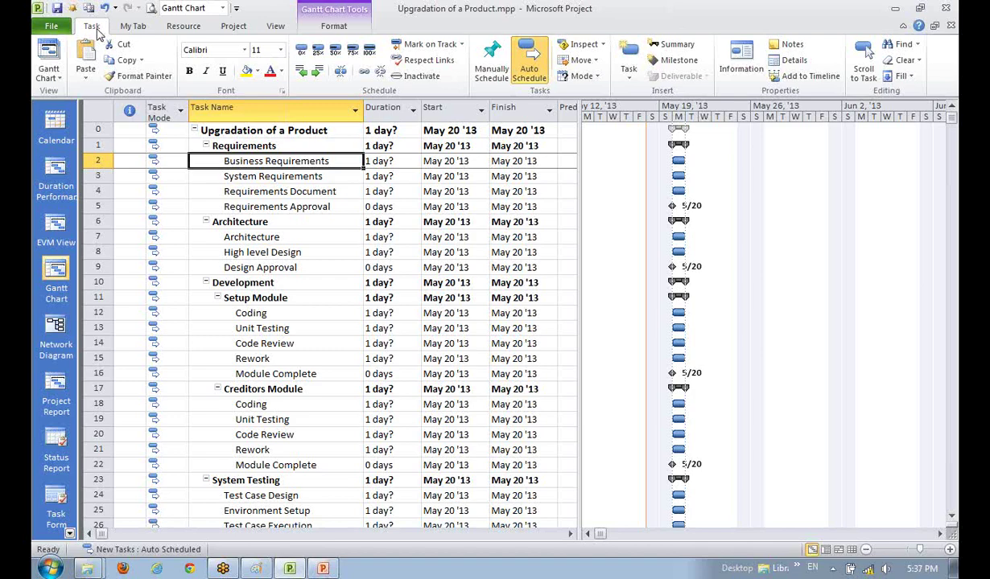
pyautogui.doubleClick(95, 29)
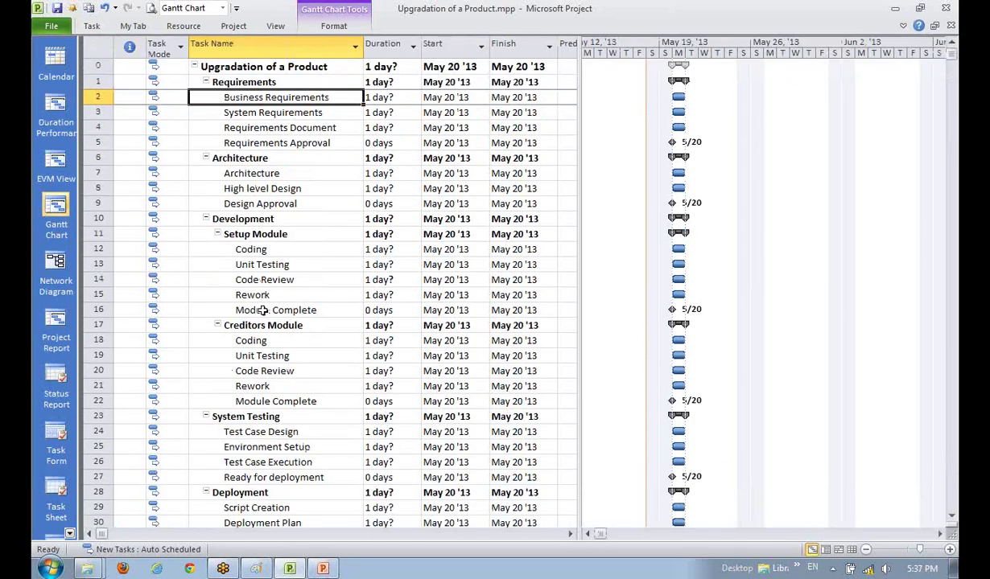
# Step: Examine the tasks and milestones under the Setup Module and Creditors Module in the Development phase
pyautogui.scroll(-2, 263, 311)
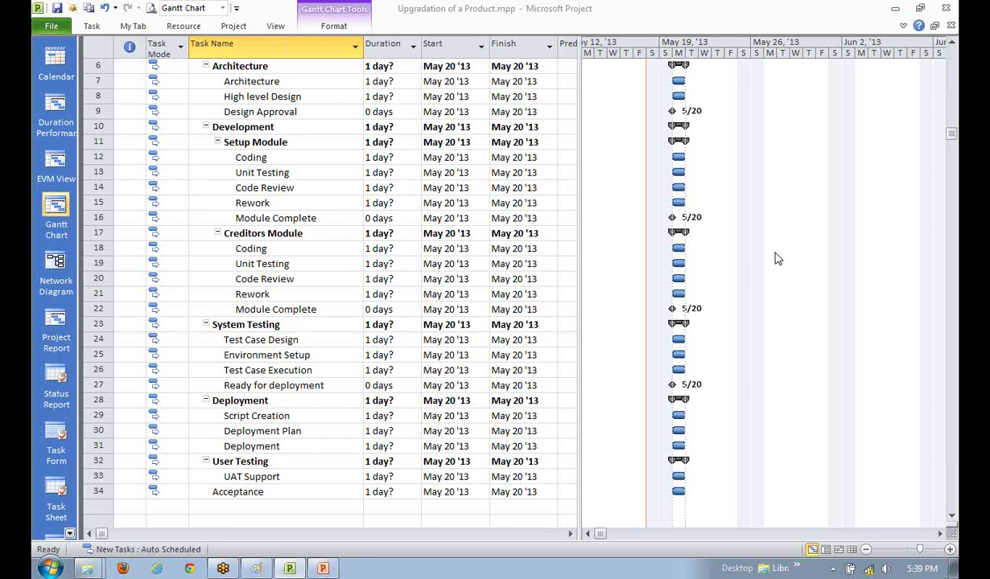
pyautogui.click(299, 201)
pyautogui.click(294, 171)
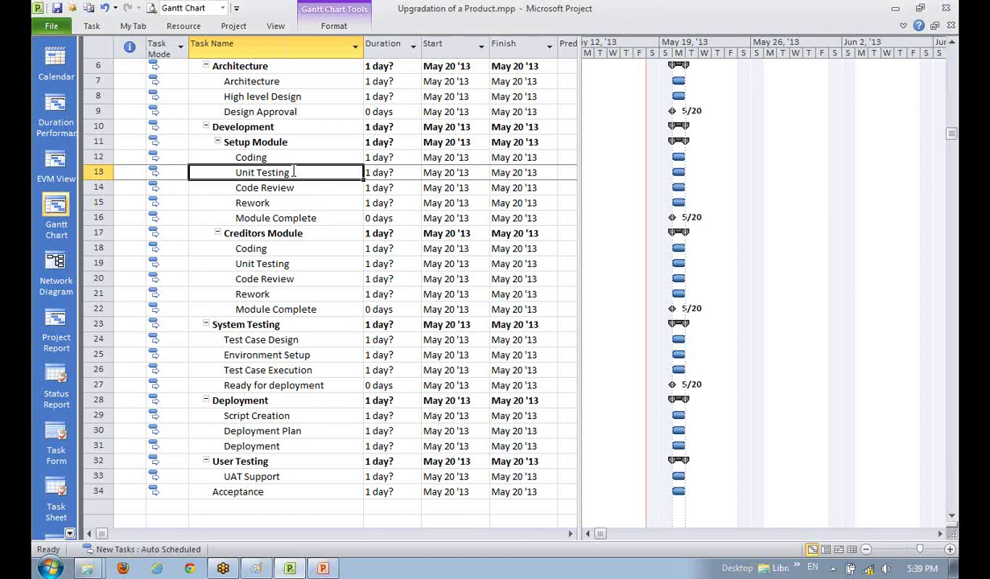
pyautogui.click(303, 203)
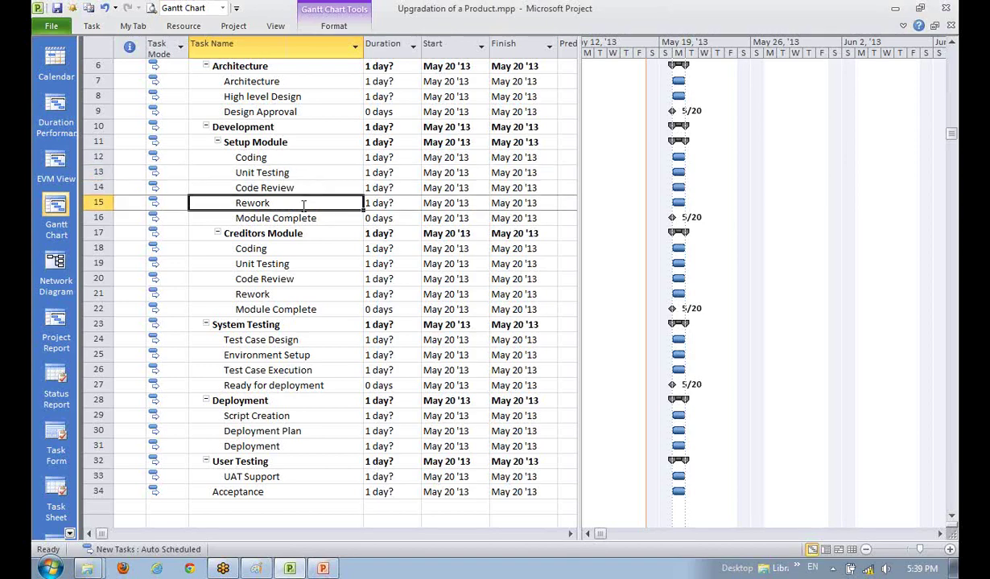
pyautogui.click(291, 217)
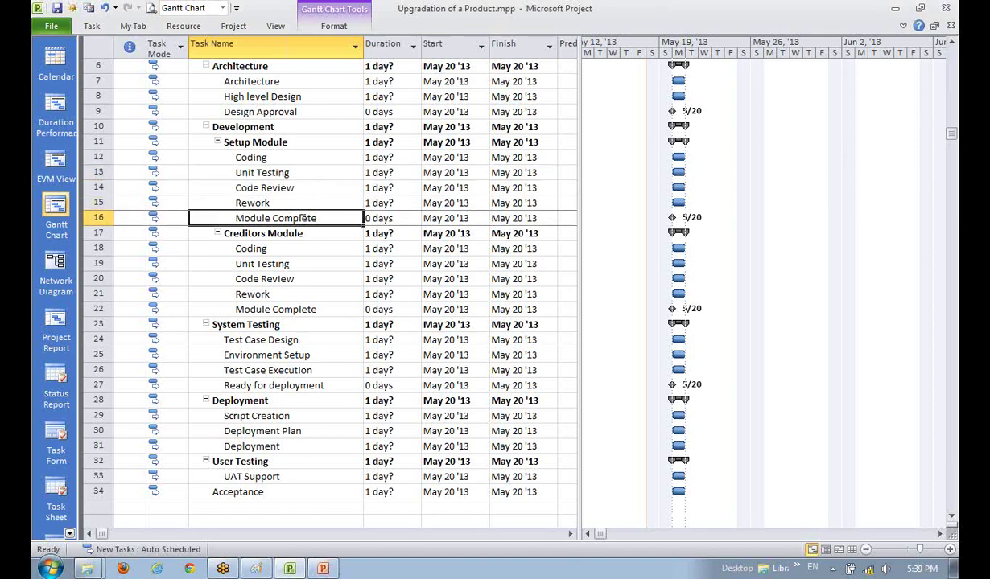
pyautogui.click(301, 248)
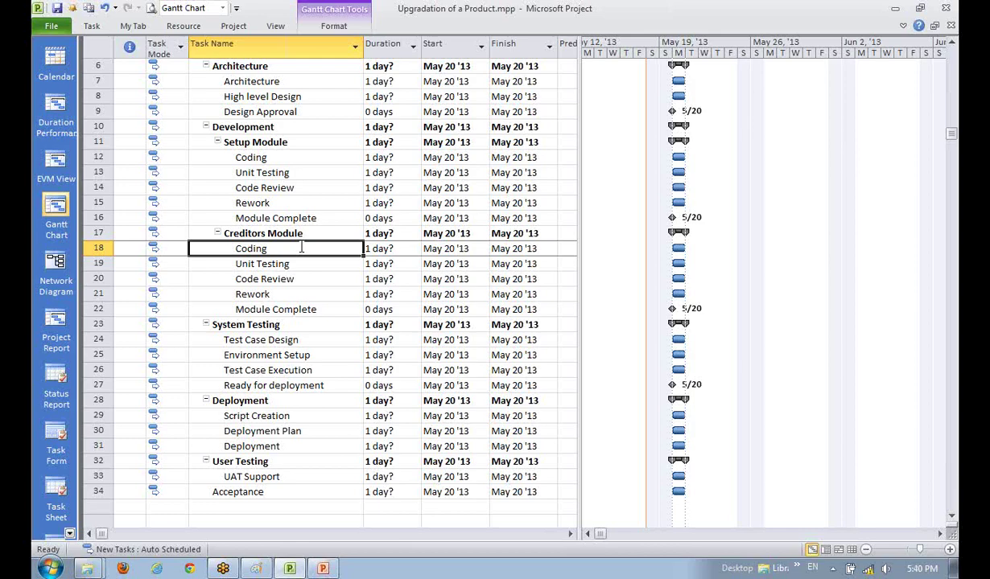
pyautogui.click(262, 186)
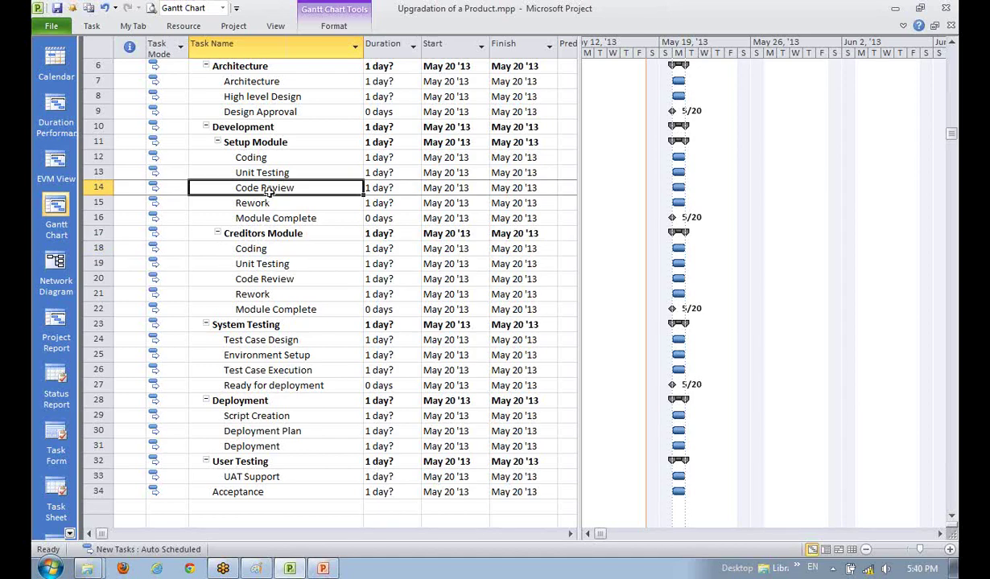
pyautogui.click(289, 217)
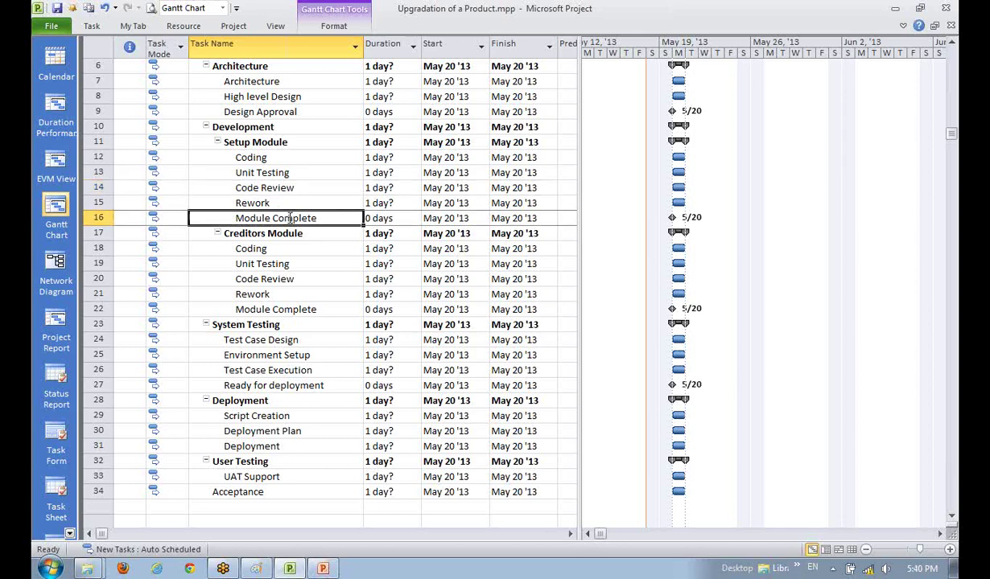
pyautogui.click(261, 183)
pyautogui.click(261, 172)
pyautogui.click(255, 157)
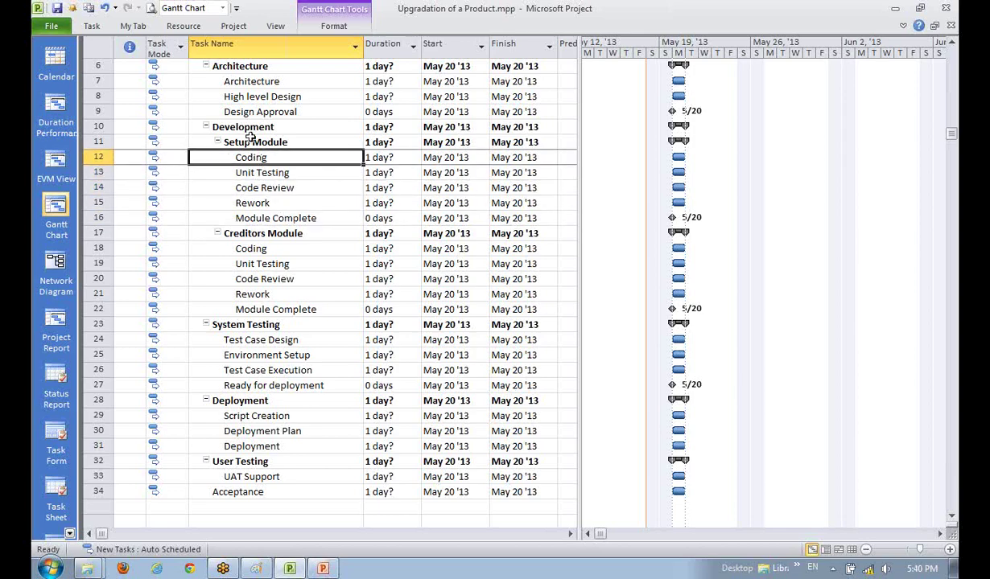
pyautogui.click(250, 140)
pyautogui.click(251, 115)
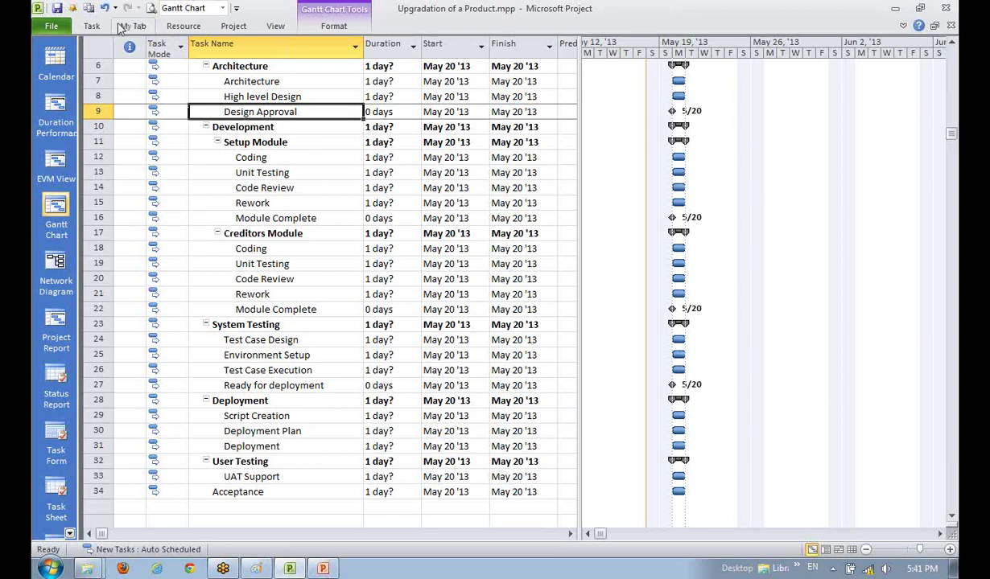
# Step: Restore the full ribbon and select the project summary task Upgradation of a Product
pyautogui.doubleClick(92, 25)
pyautogui.click(241, 143)
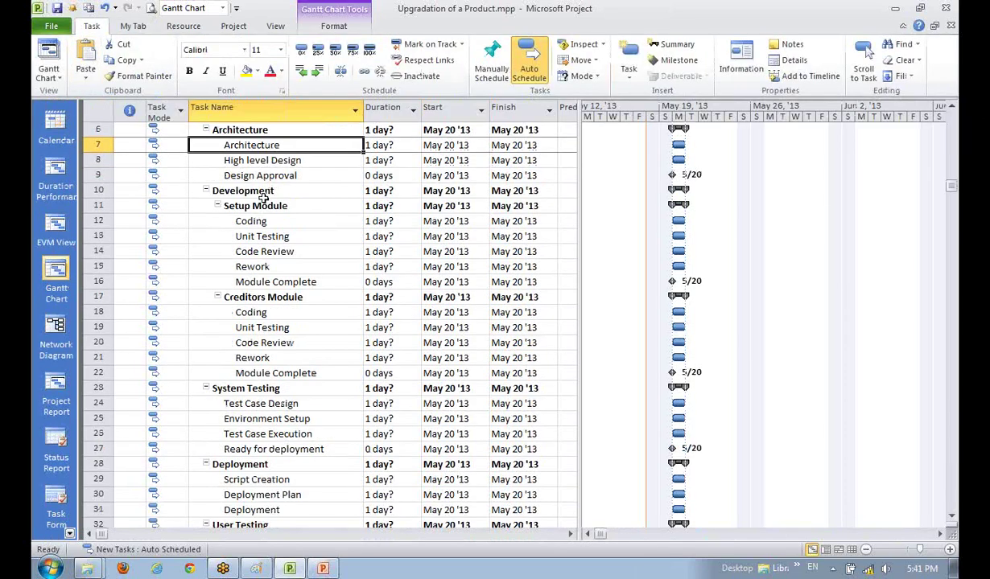
pyautogui.scroll(2, 263, 198)
pyautogui.click(237, 145)
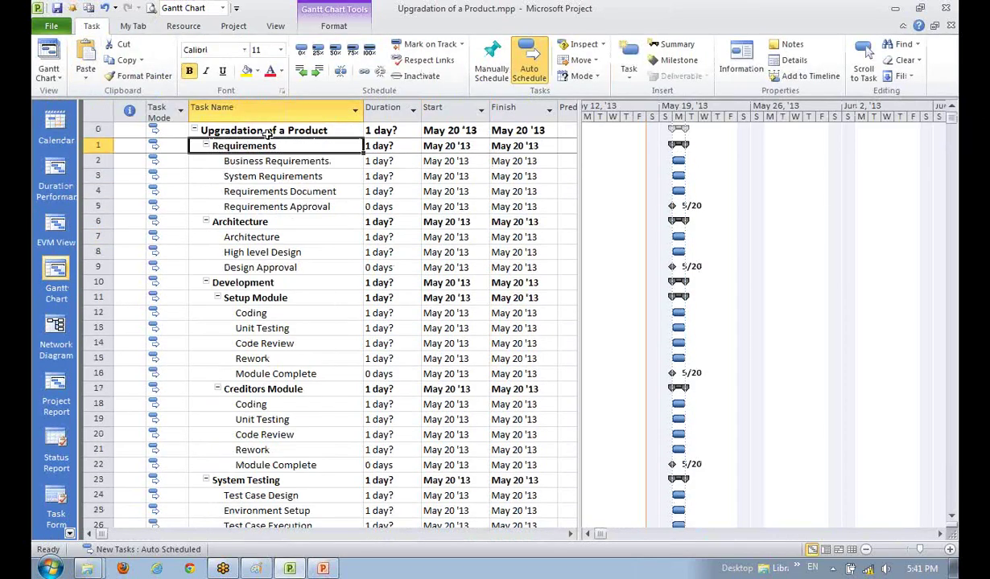
pyautogui.click(265, 132)
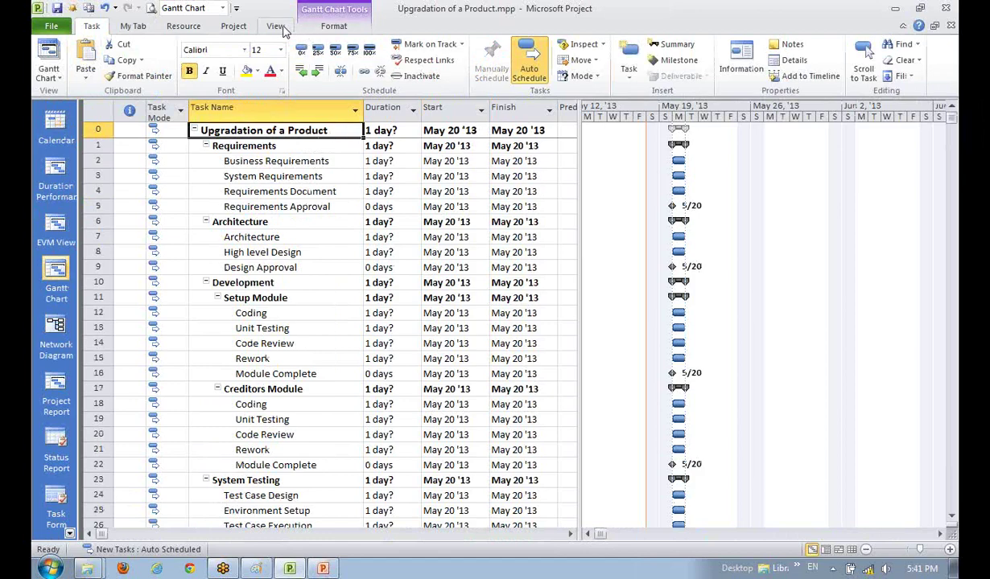
# Step: Hide the project summary task and show it again
pyautogui.click(333, 27)
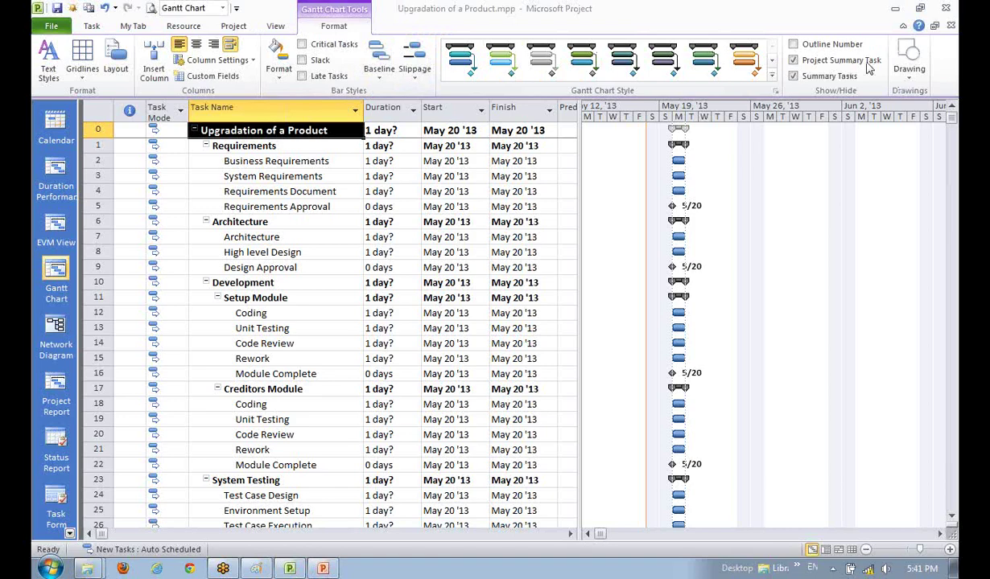
pyautogui.click(793, 61)
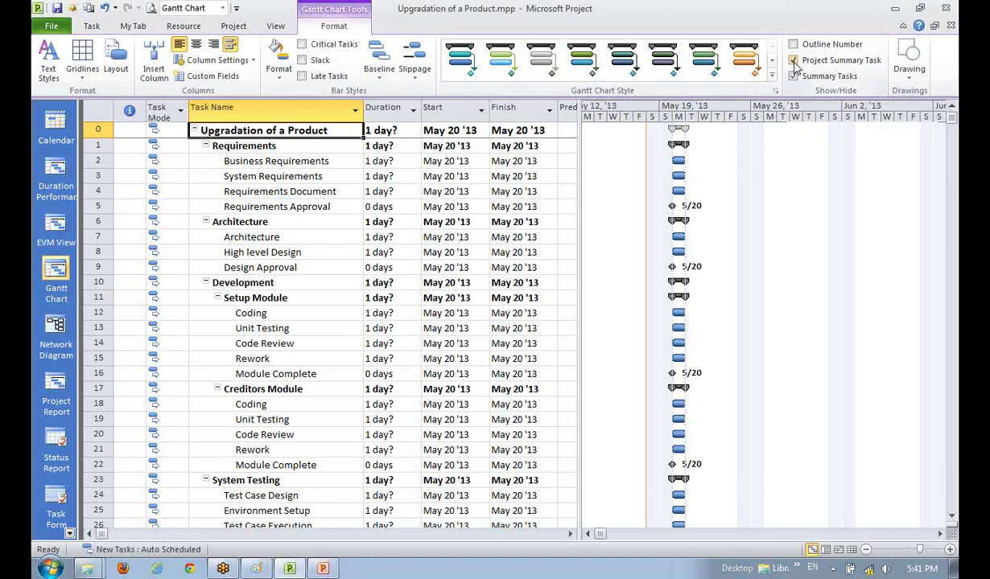
pyautogui.click(793, 62)
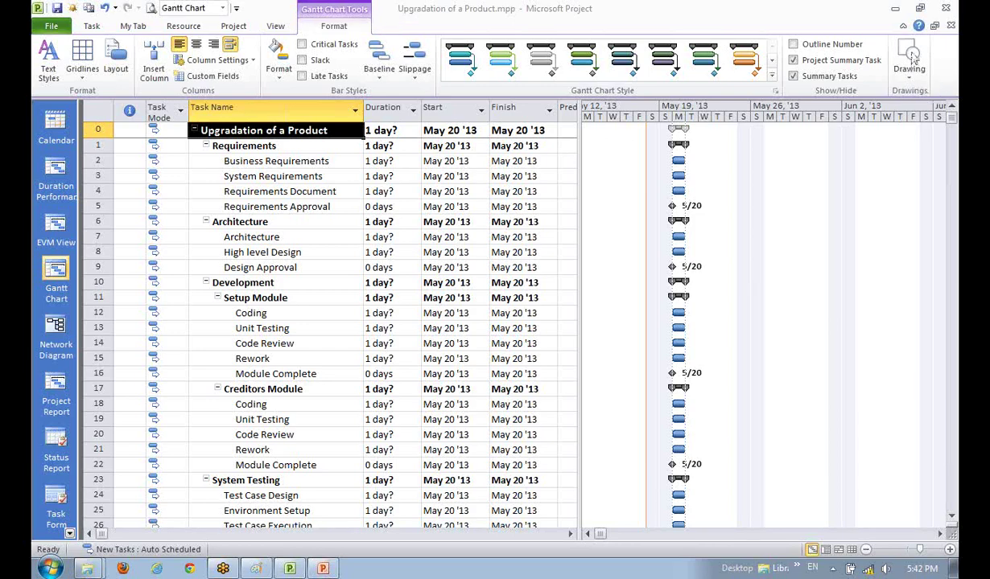
# Step: Insert a blank task row above the Requirements summary task, directly below the project summary task
pyautogui.click(268, 160)
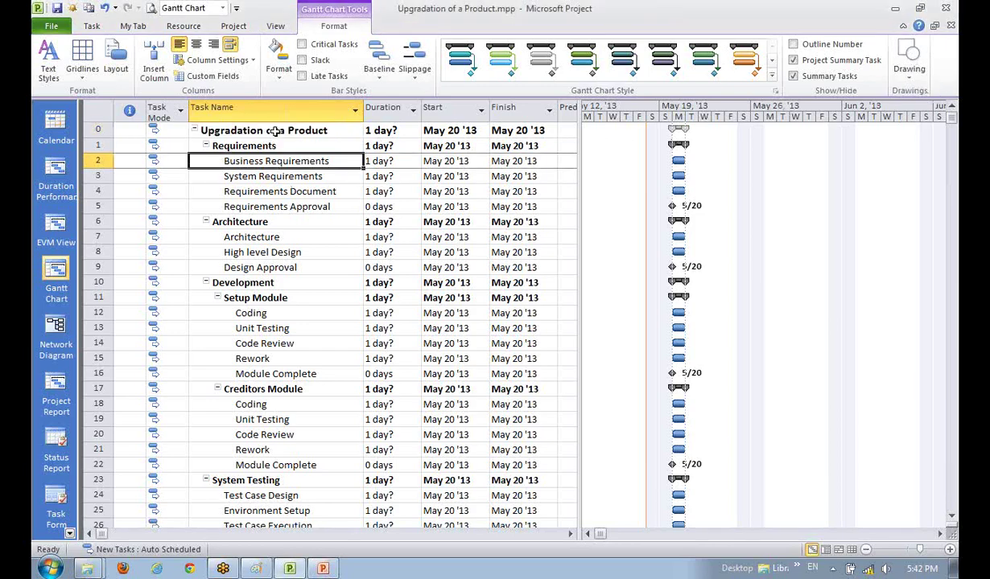
pyautogui.click(276, 131)
pyautogui.click(267, 156)
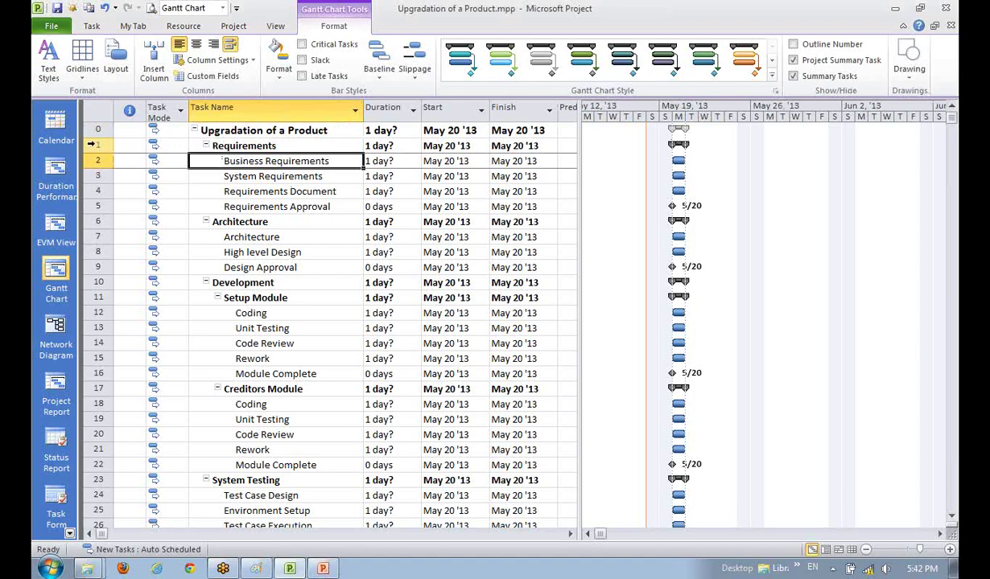
pyautogui.rightClick(96, 146)
pyautogui.click(258, 151)
pyautogui.click(263, 152)
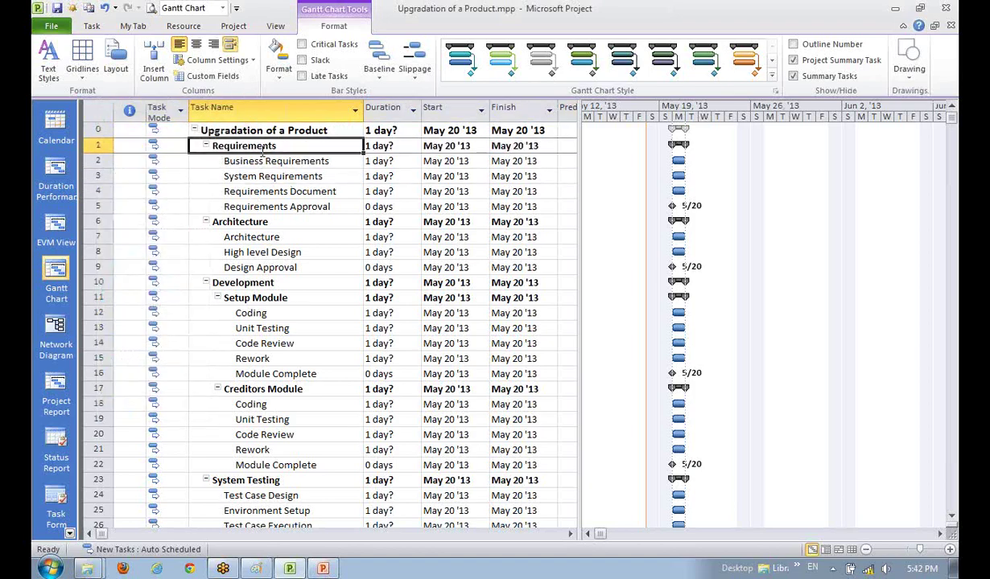
pyautogui.press('Insert')
pyautogui.click(249, 172)
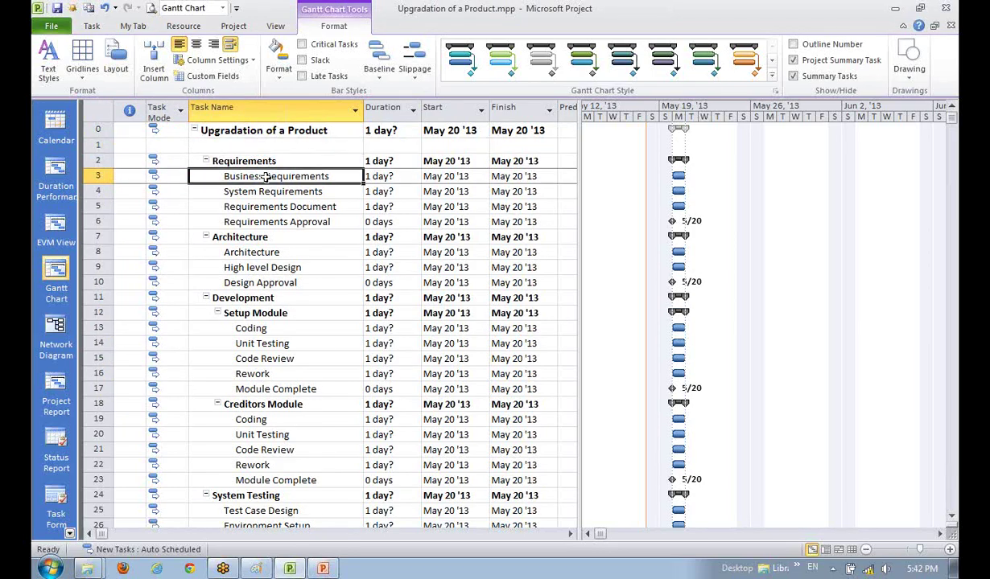
pyautogui.click(241, 145)
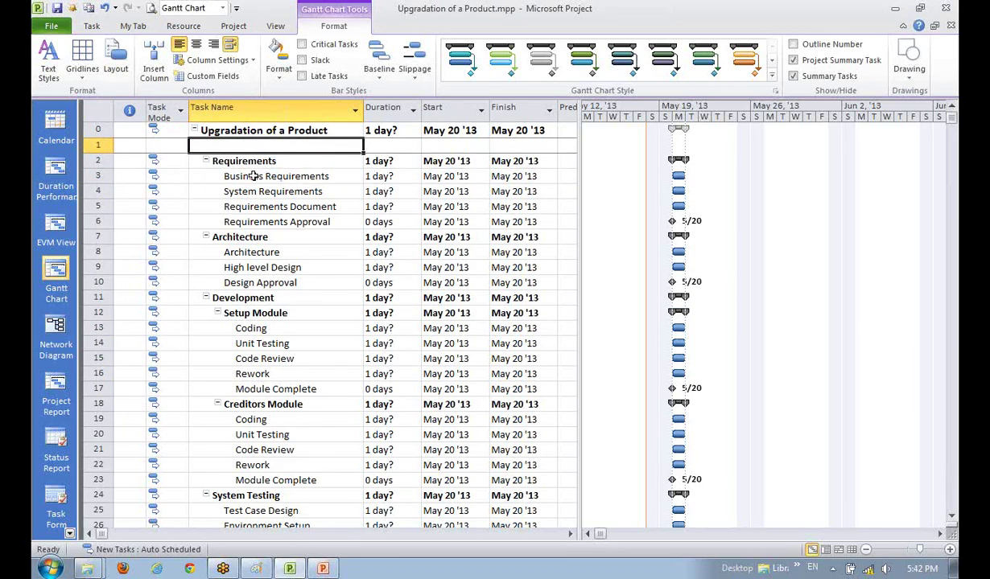
pyautogui.click(232, 176)
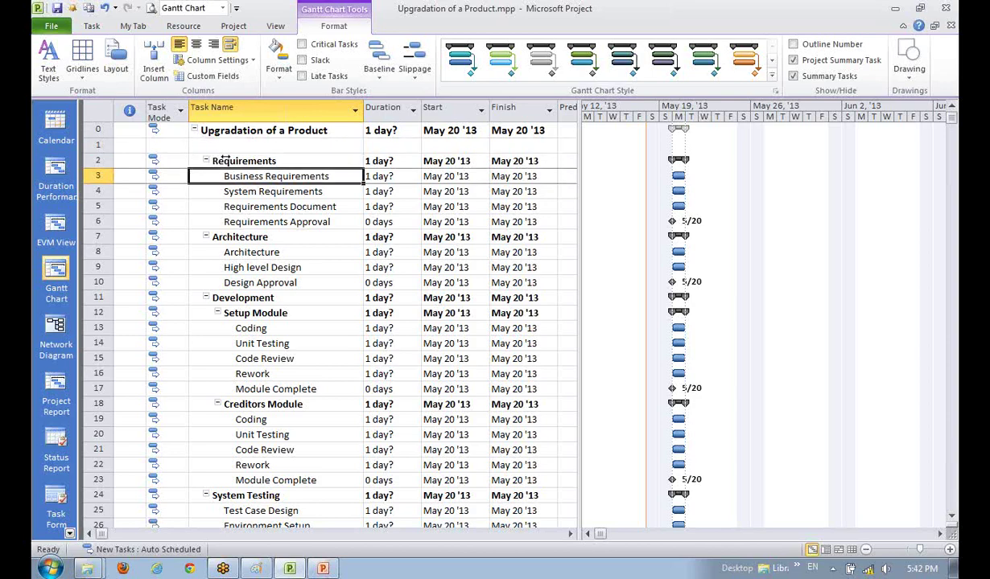
# Step: Select all tasks from the Requirements summary task through Acceptance and locate the Outdent Task command
pyautogui.click(227, 148)
pyautogui.click(237, 162)
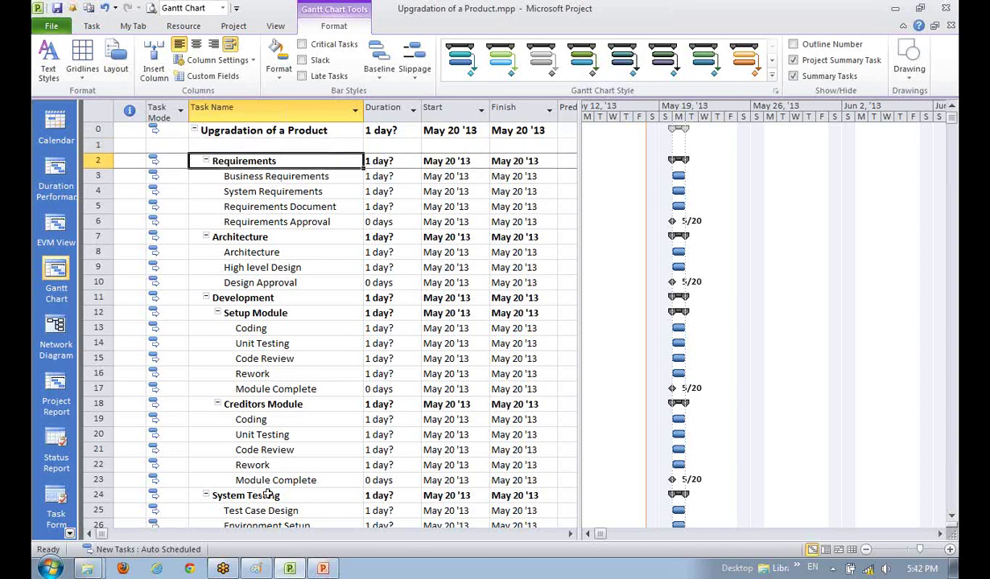
pyautogui.scroll(-4, 268, 492)
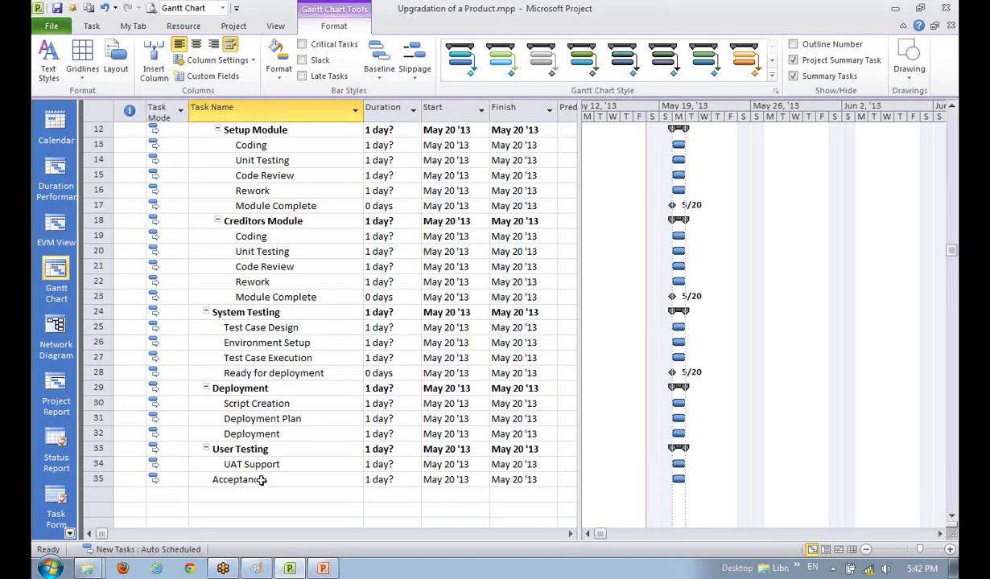
pyautogui.keyDown('shift'); pyautogui.click(262, 480); pyautogui.keyUp('shift')
pyautogui.scroll(4, 325, 278)
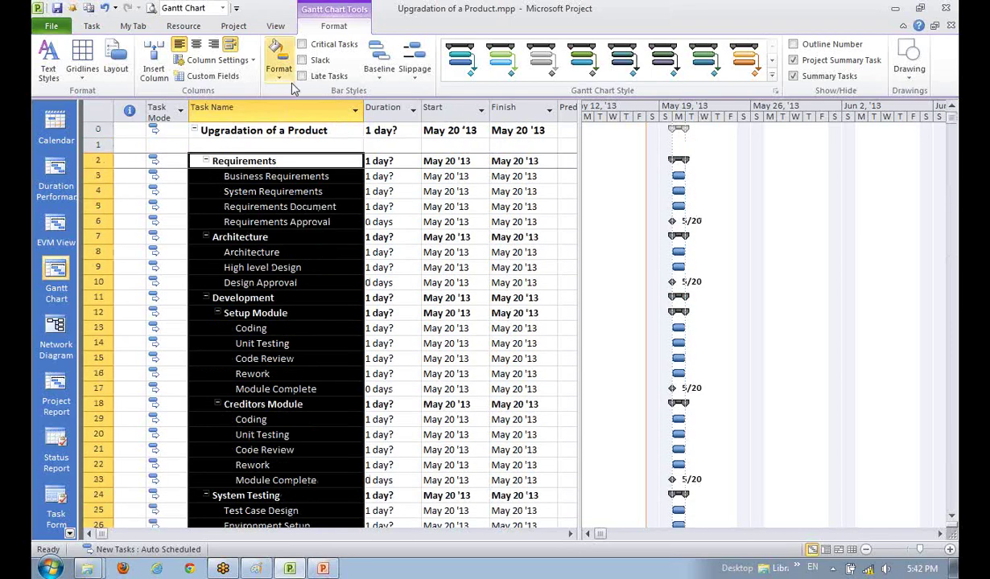
pyautogui.click(100, 28)
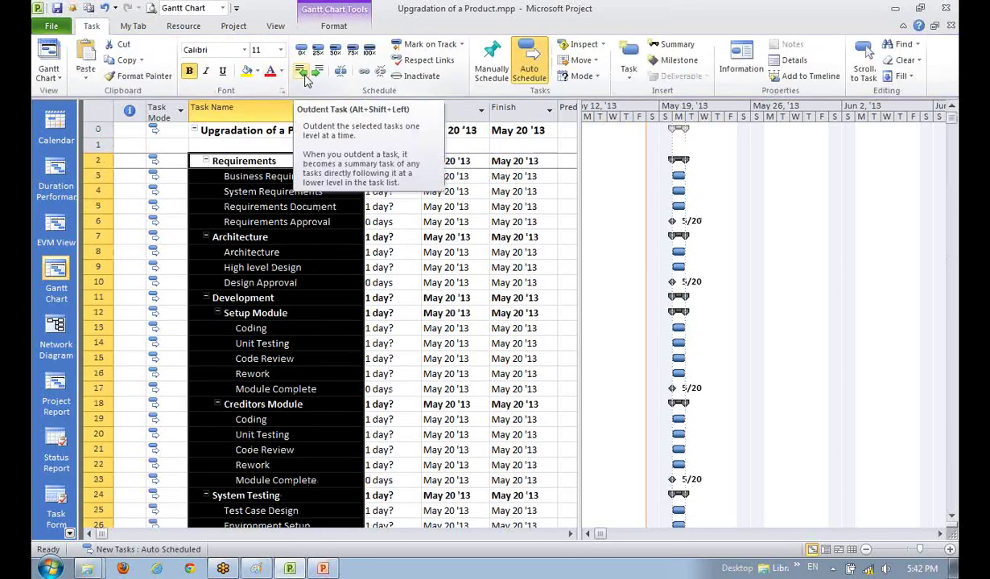
# Step: Delete the blank task row between the project summary task and the Requirements summary task
pyautogui.click(218, 149)
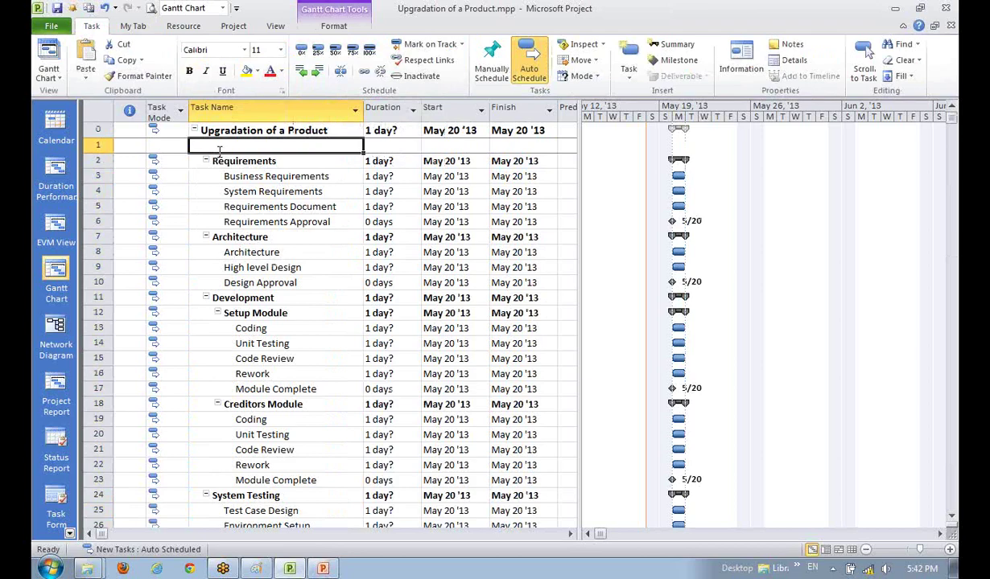
pyautogui.click(241, 217)
pyautogui.click(229, 148)
pyautogui.press('Delete')
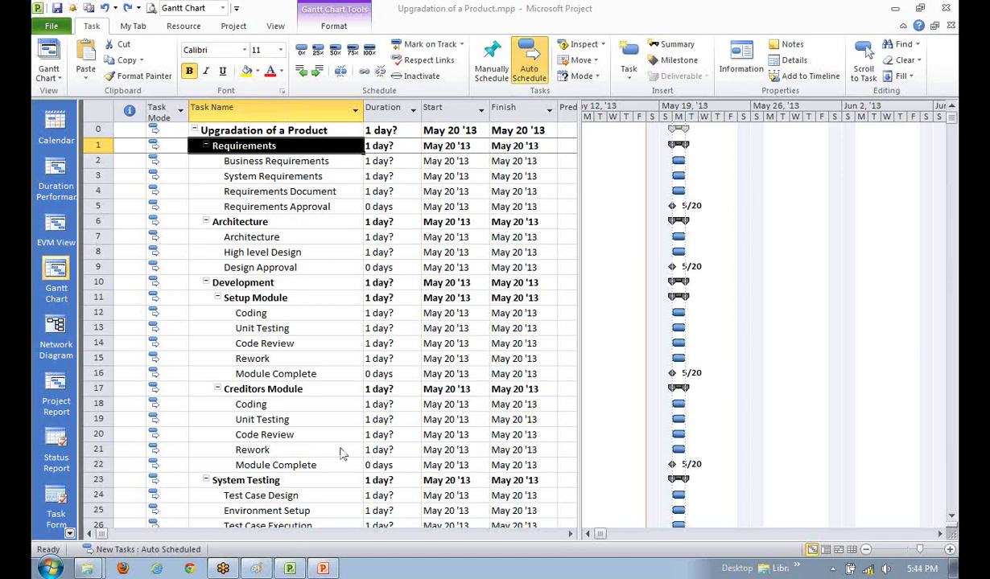
# Step: Copy the Setup Module tasks Coding through Module Complete and paste them above Coding under Creditors Module
pyautogui.press('Right')
pyautogui.click(295, 409)
pyautogui.scroll(-3, 294, 406)
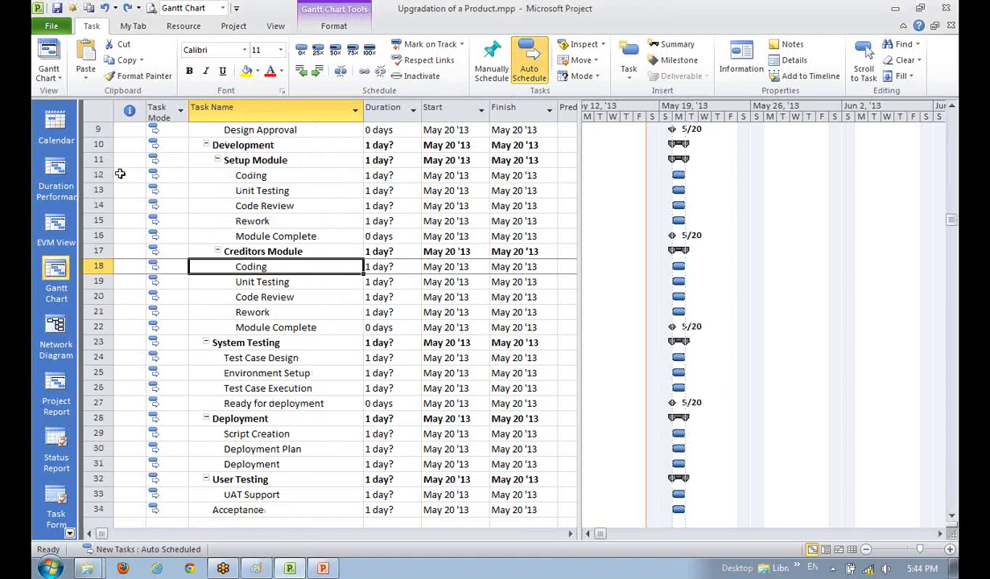
pyautogui.moveTo(95, 173); pyautogui.dragTo(95, 235)
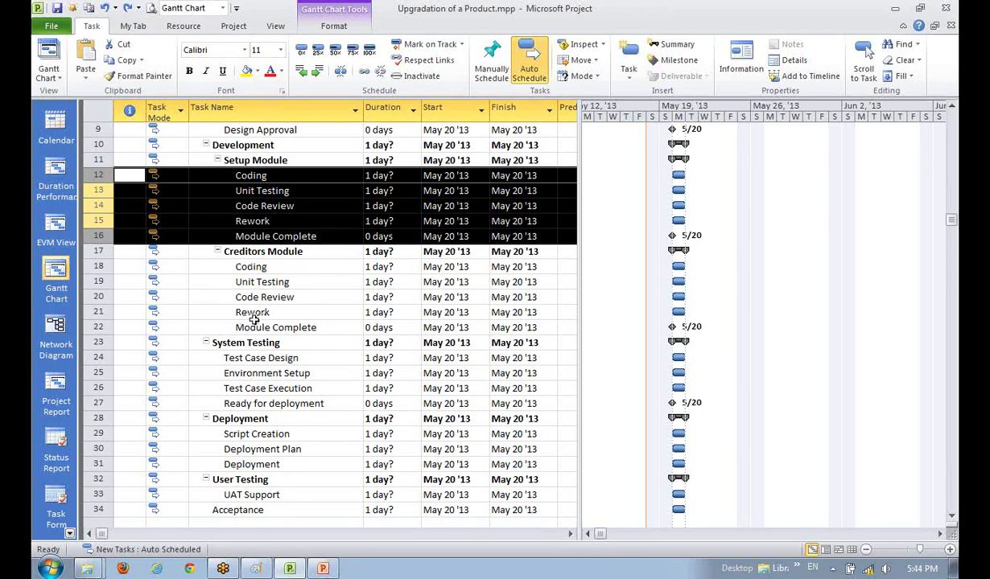
pyautogui.click(135, 264)
pyautogui.moveTo(95, 176); pyautogui.dragTo(97, 233)
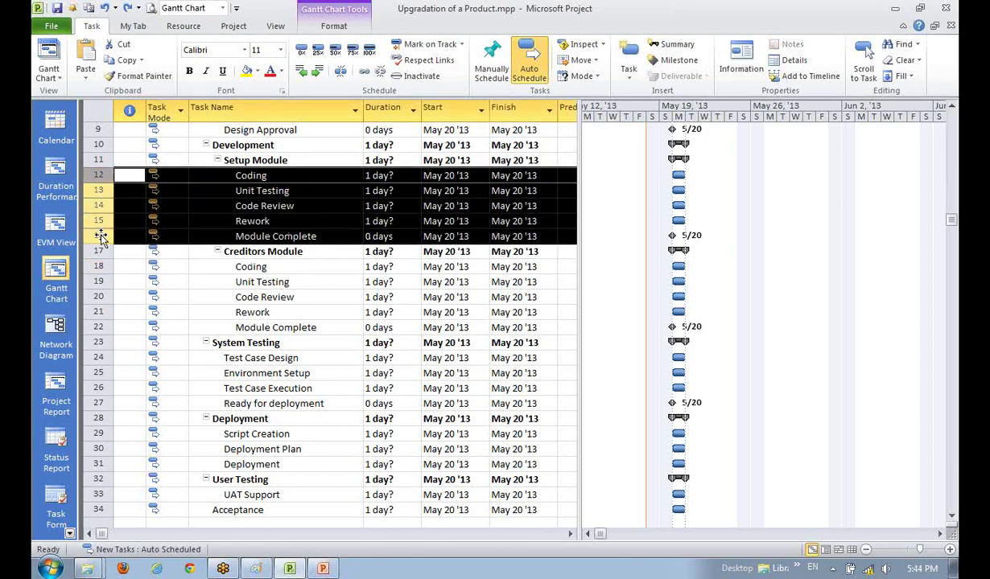
pyautogui.click(96, 267)
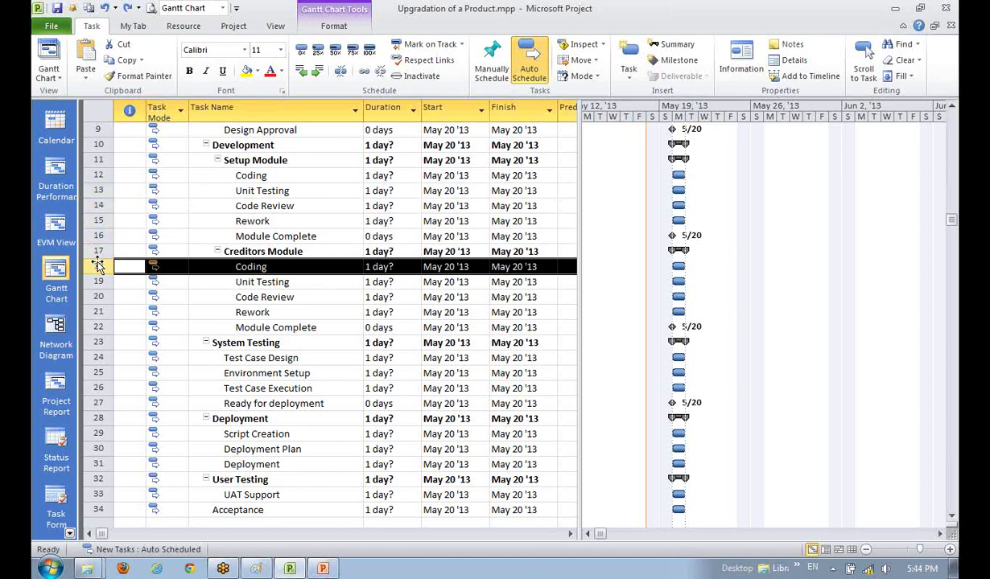
pyautogui.hotkey('ctrl', 'v')
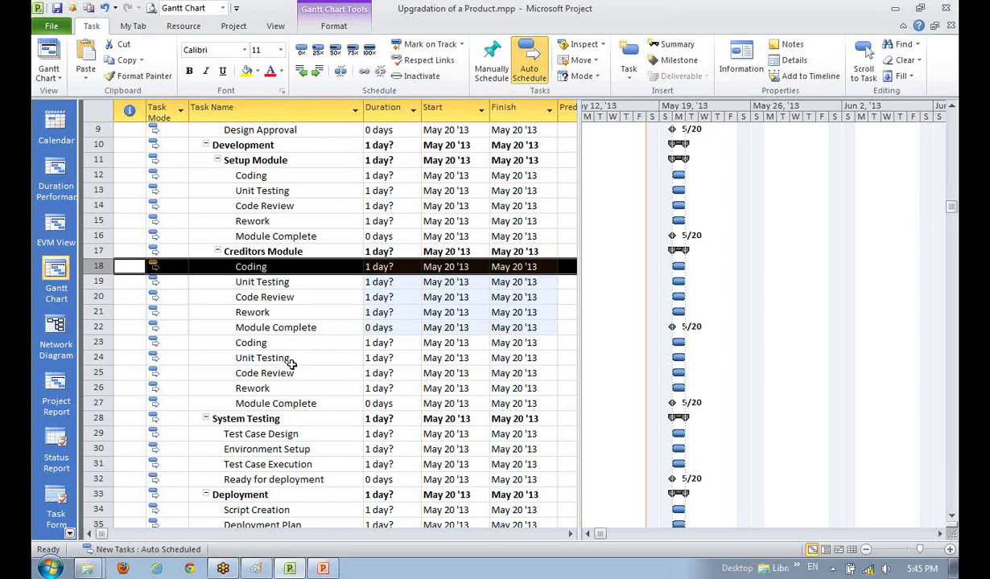
# Step: Undo the last paste of tasks under Creditors Module and select the Setup Module's Module Complete milestone
pyautogui.hotkey('ctrl', 'z')
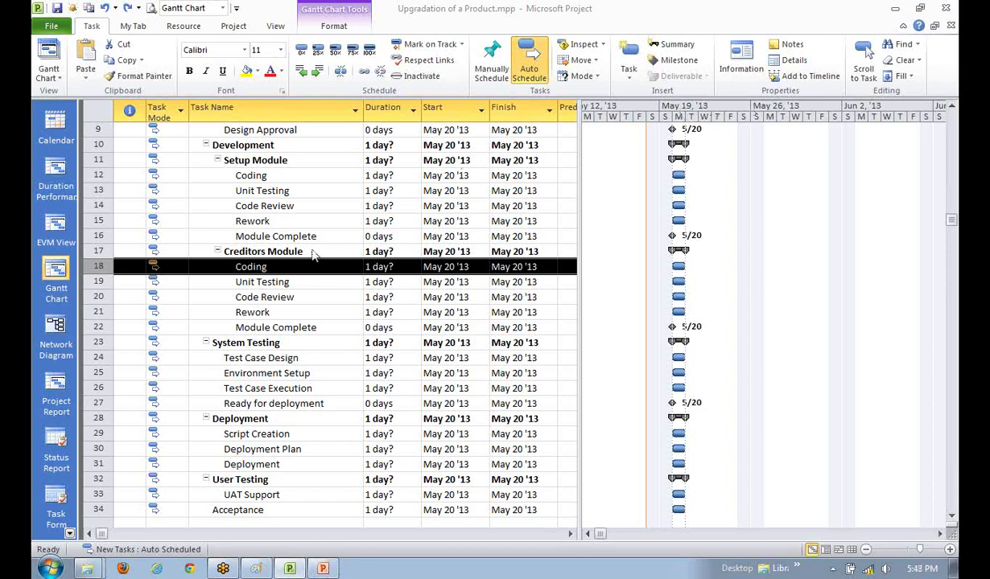
pyautogui.click(315, 235)
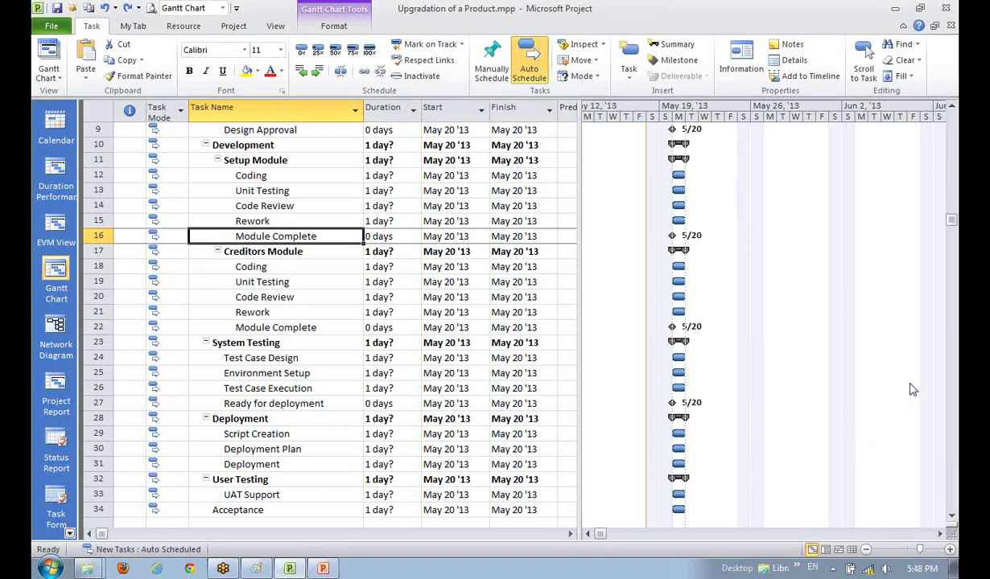
pyautogui.hotkey('alt', 'Tab')
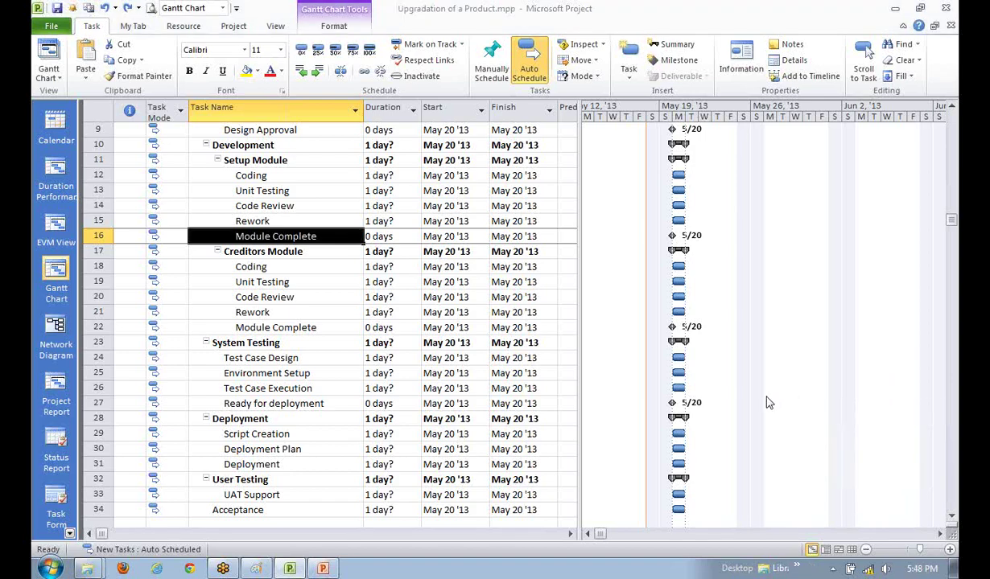
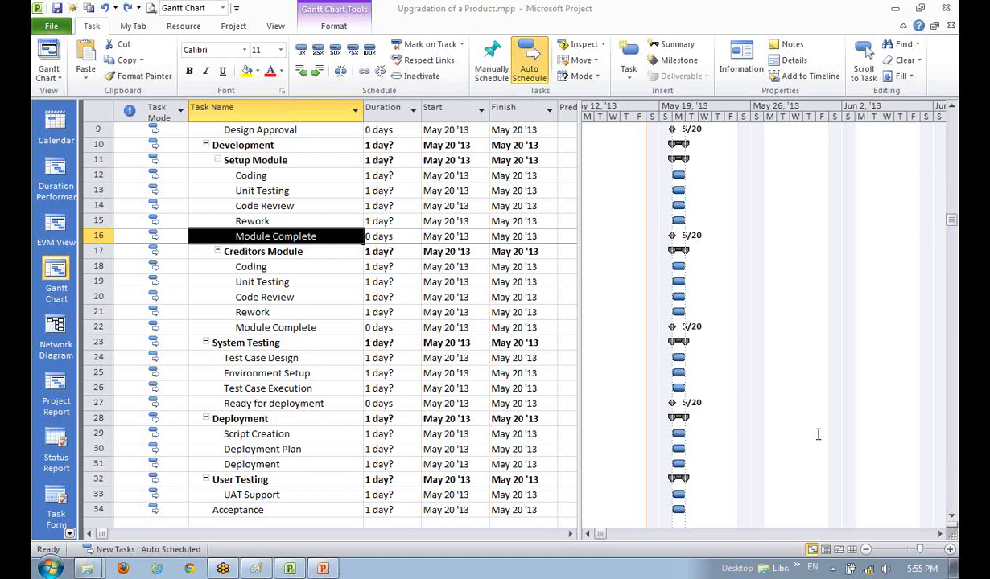
# Step: Return to the start of the task list and select the project summary task Upgradation of a Product
pyautogui.click(303, 283)
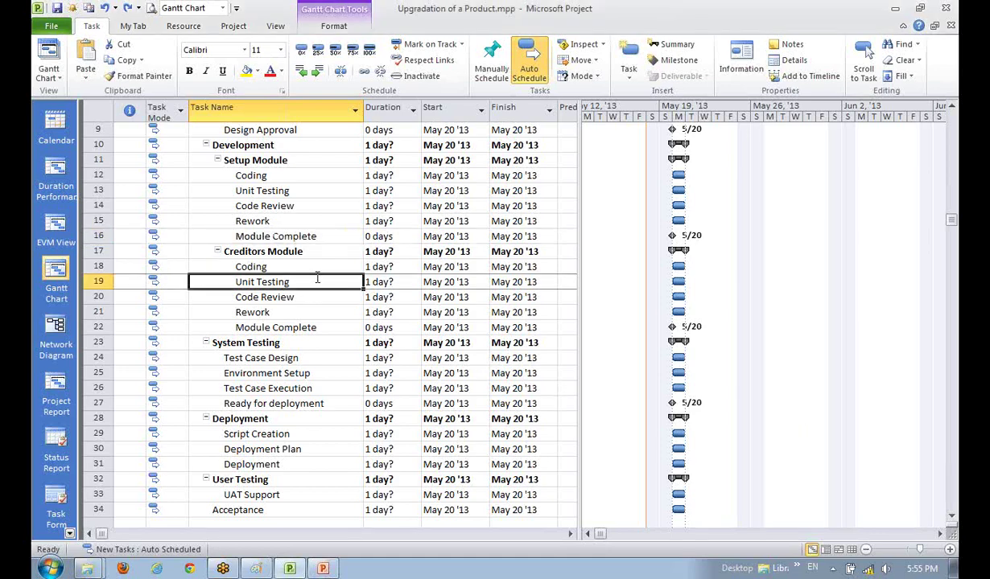
pyautogui.scroll(3, 304, 267)
pyautogui.click(304, 130)
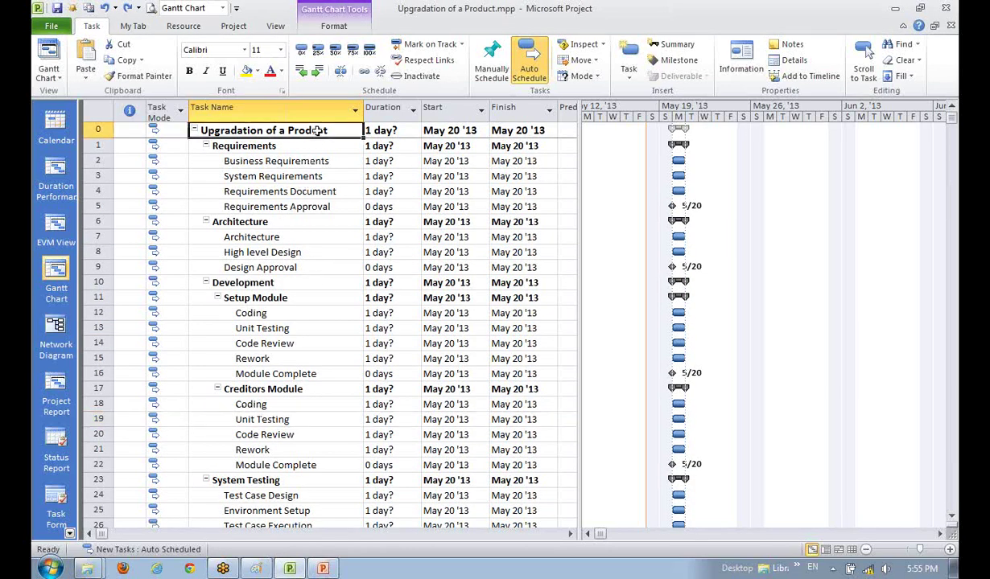
pyautogui.click(297, 220)
pyautogui.click(301, 129)
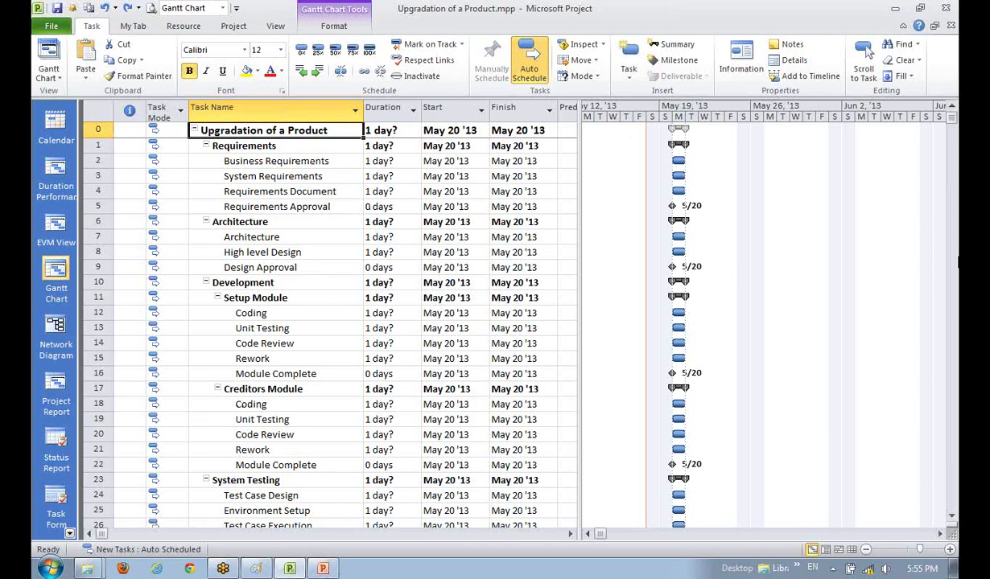
# Step: Examine the Deployment and User Testing phases, the Ready for deployment milestone and the Acceptance task at the end of the plan
pyautogui.scroll(-4, 409, 345)
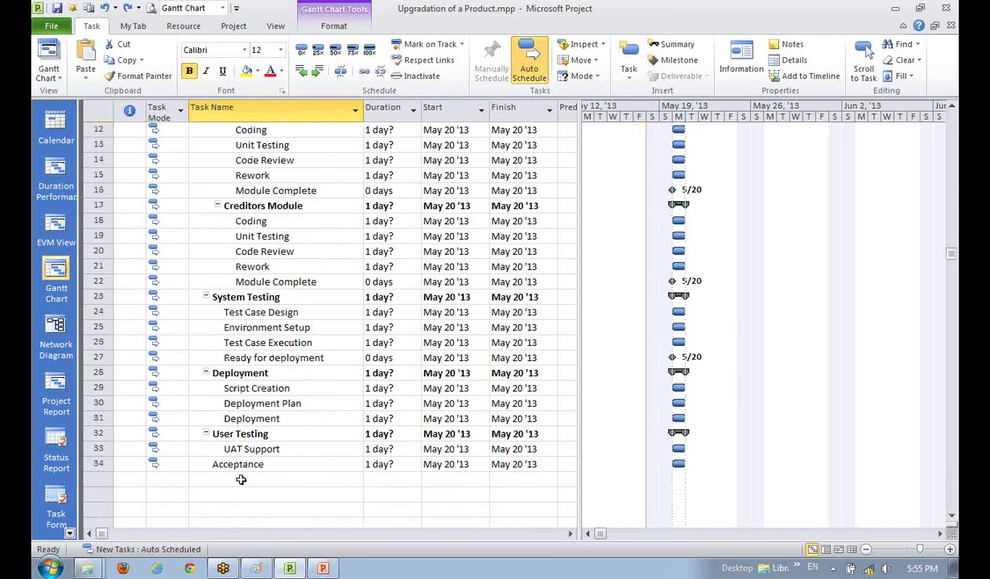
pyautogui.click(320, 419)
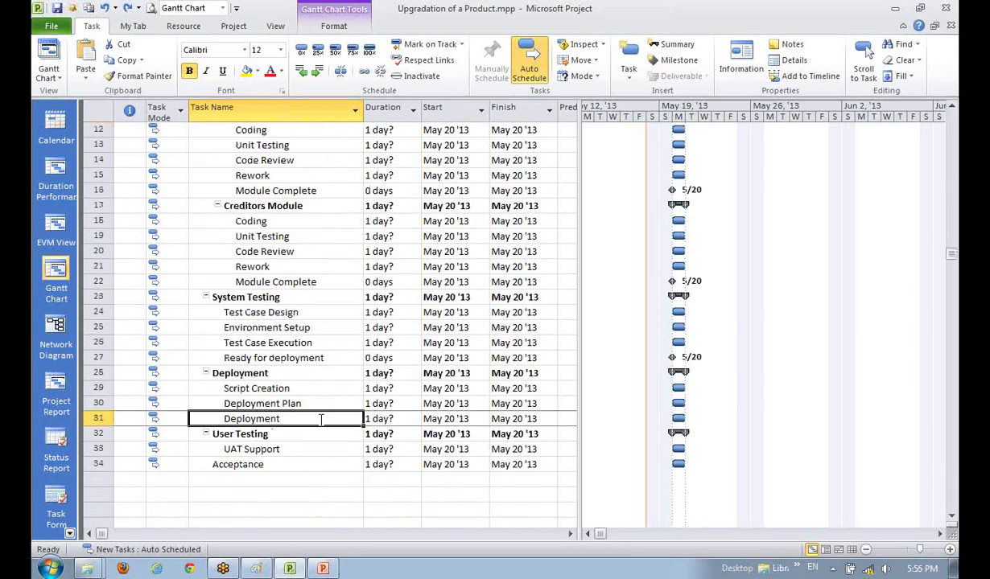
pyautogui.click(320, 446)
pyautogui.click(275, 420)
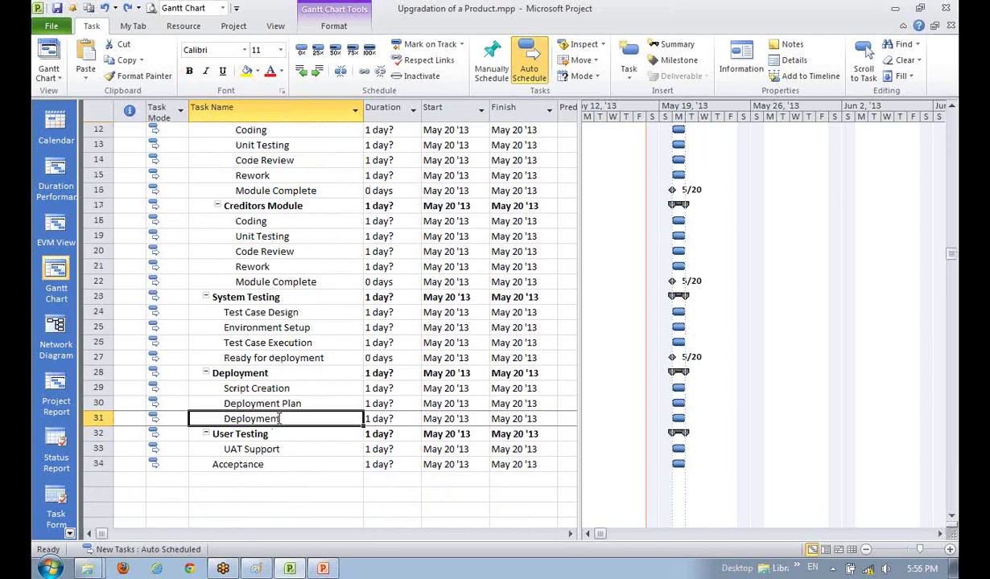
pyautogui.click(267, 435)
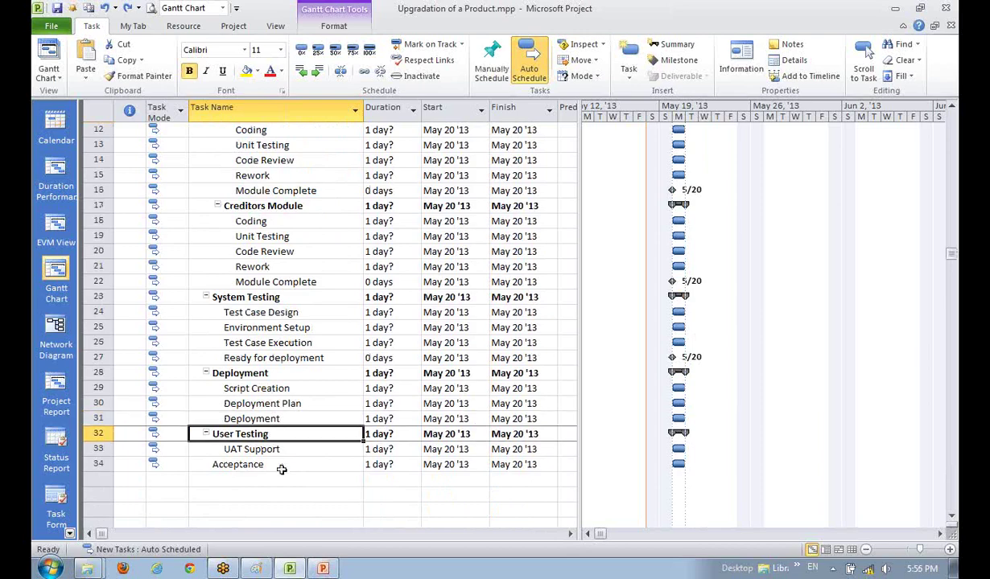
pyautogui.click(277, 465)
pyautogui.click(264, 434)
pyautogui.click(278, 463)
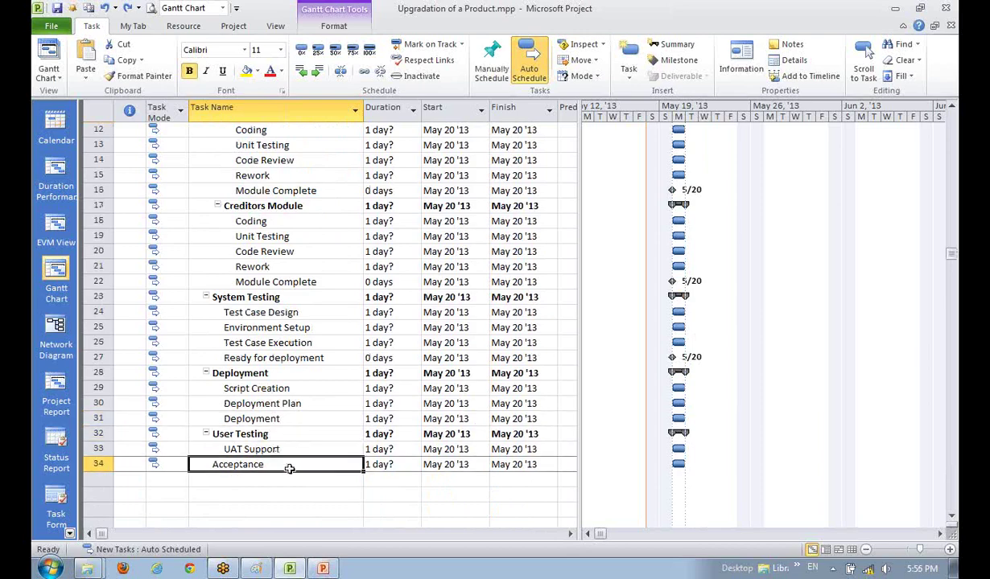
pyautogui.click(275, 358)
pyautogui.click(246, 448)
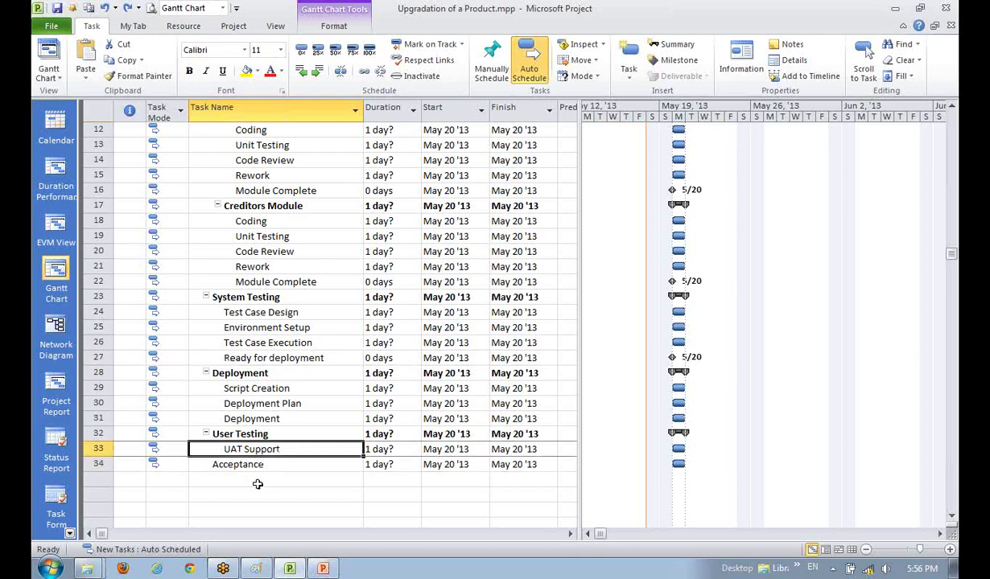
pyautogui.click(337, 480)
pyautogui.click(233, 465)
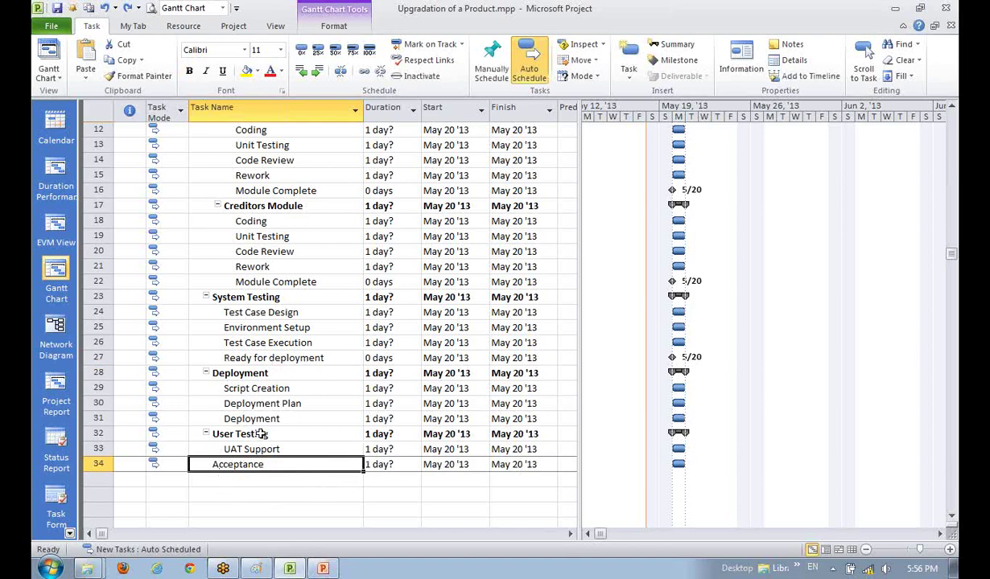
pyautogui.scroll(1, 364, 450)
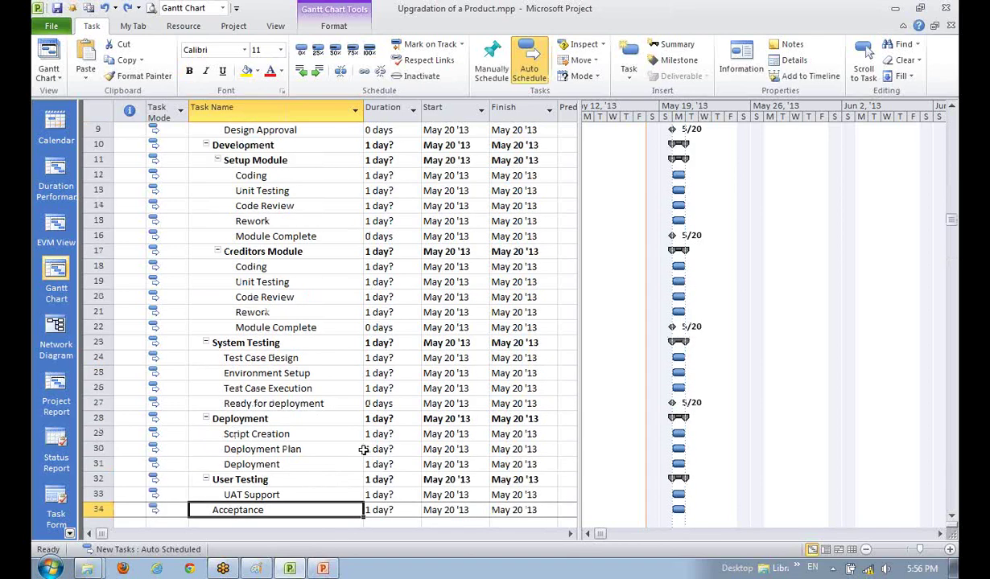
pyautogui.click(298, 459)
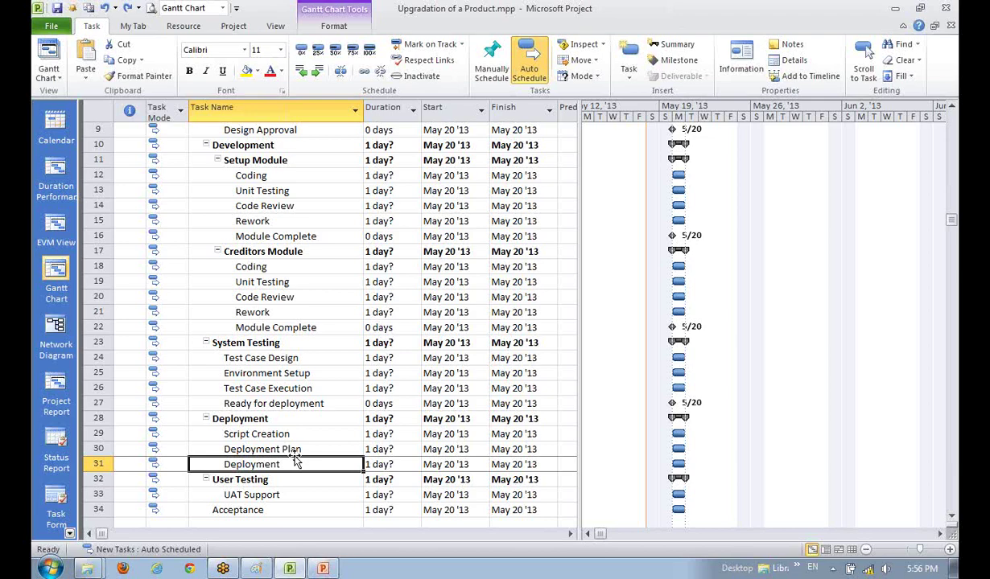
# Step: Examine the outline levels from the project summary task down to the tasks under Requirements and Architecture
pyautogui.scroll(3, 296, 459)
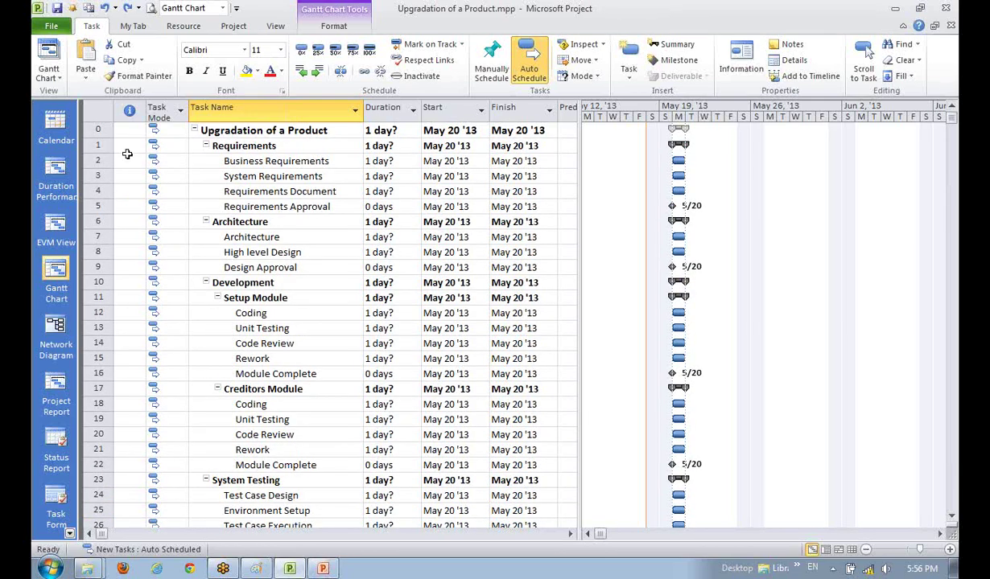
pyautogui.click(93, 130)
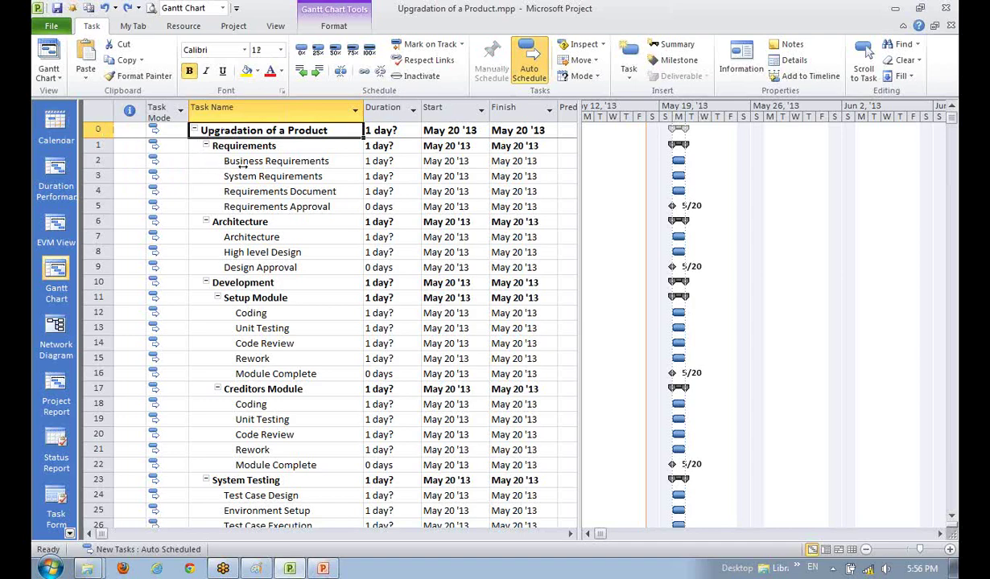
pyautogui.click(233, 161)
pyautogui.click(246, 131)
pyautogui.click(235, 206)
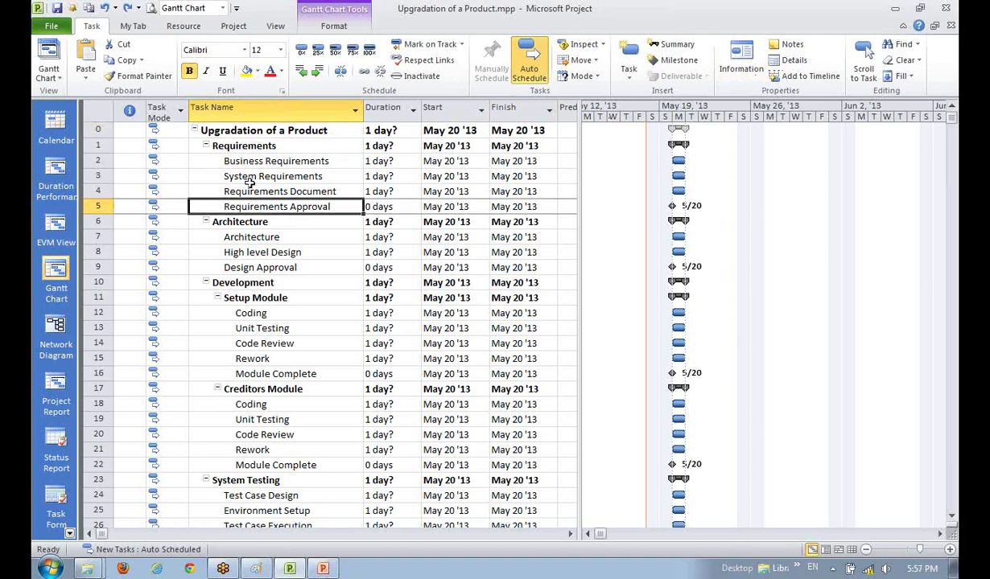
pyautogui.click(251, 160)
pyautogui.click(249, 145)
pyautogui.click(259, 130)
pyautogui.click(236, 176)
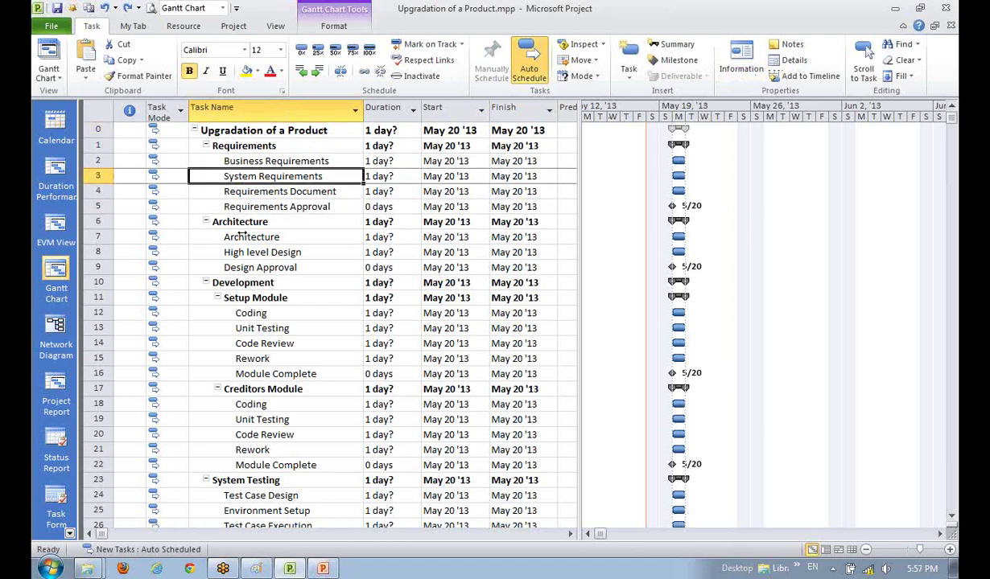
pyautogui.click(238, 236)
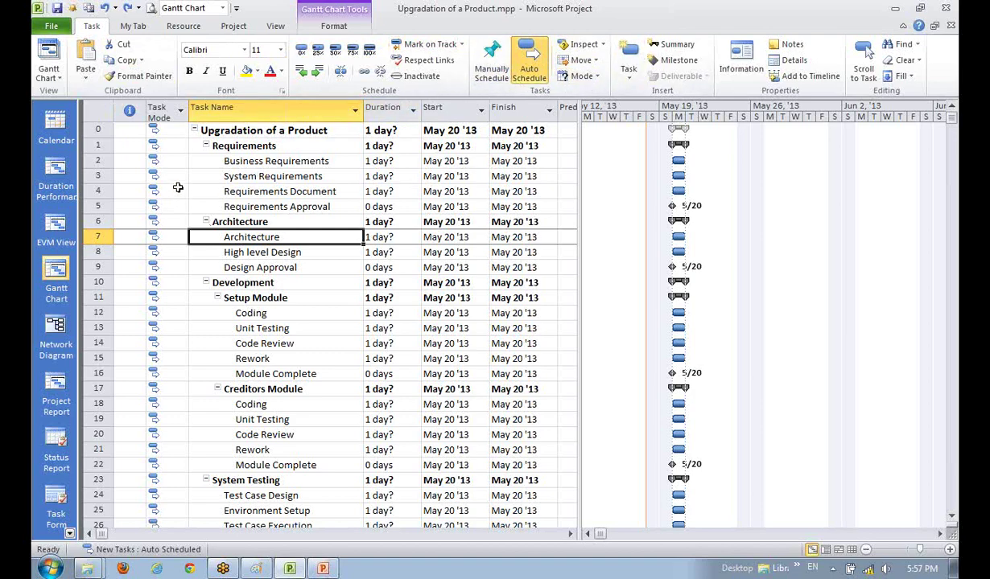
# Step: Examine the Task Mode column and the indicators column for the tasks in the plan
pyautogui.click(153, 108)
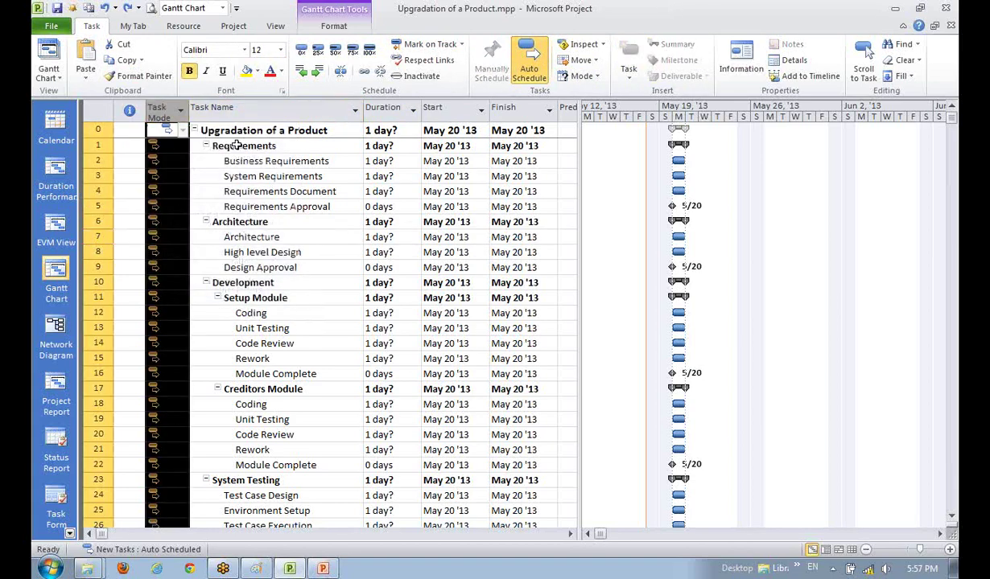
pyautogui.click(131, 111)
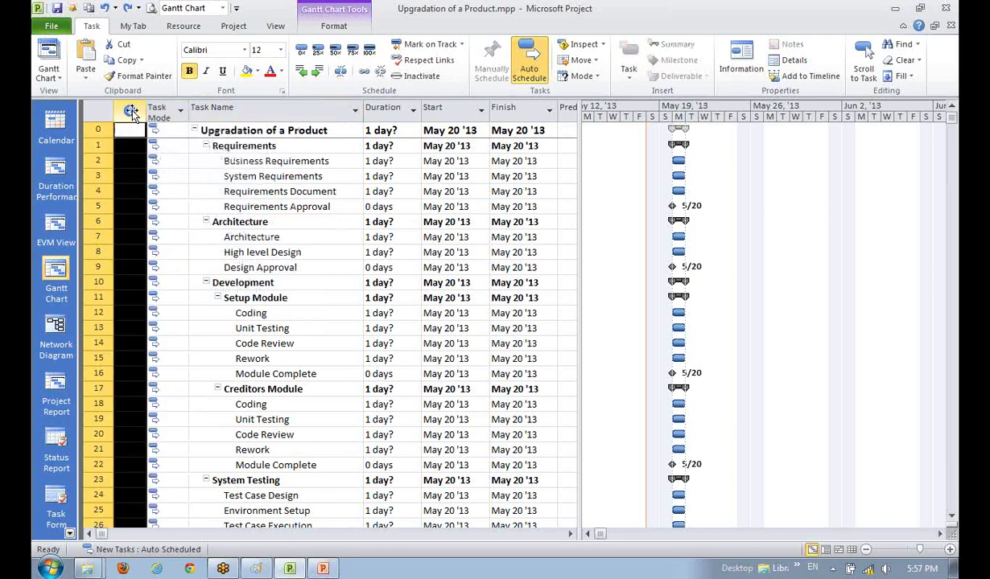
pyautogui.click(130, 191)
pyautogui.click(128, 146)
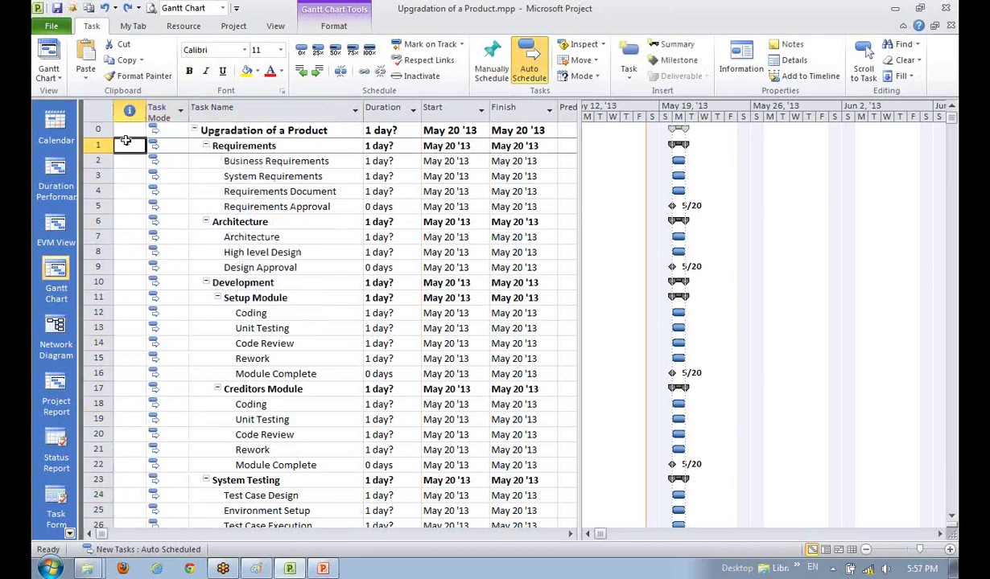
# Step: Examine the indicators and Task Mode columns and read the descriptions of the Task Mode and Task Name columns
pyautogui.click(127, 111)
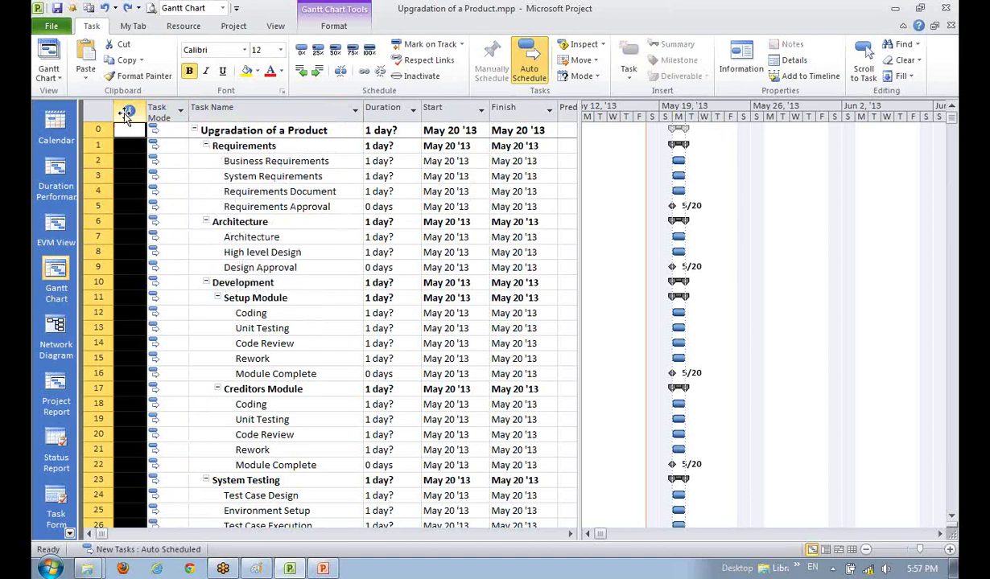
pyautogui.click(166, 112)
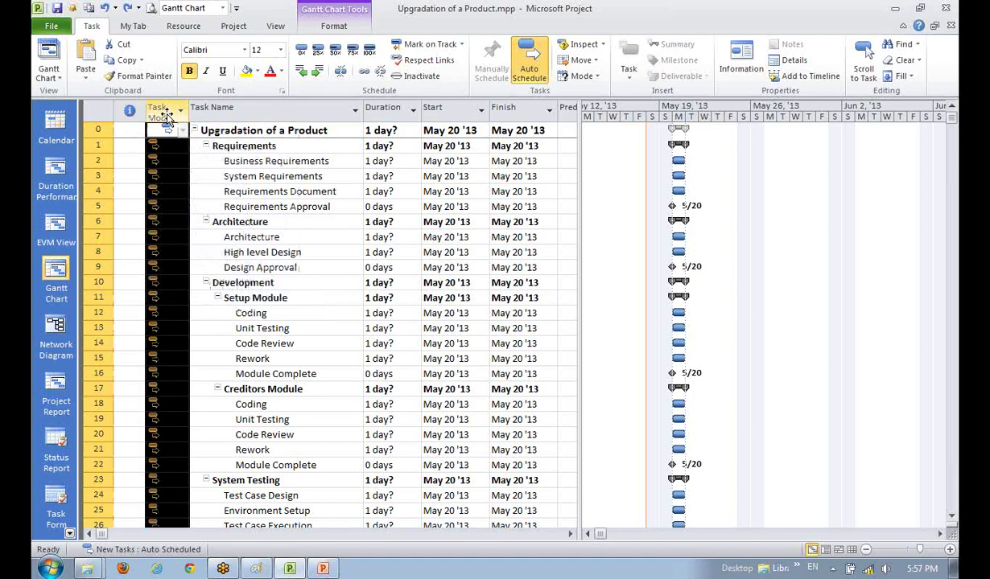
pyautogui.click(130, 113)
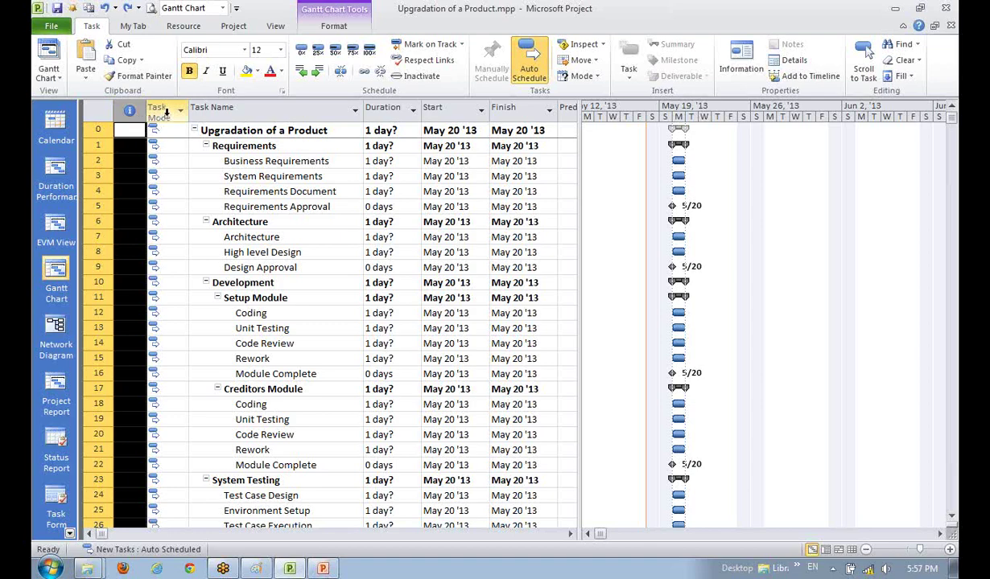
pyautogui.click(164, 112)
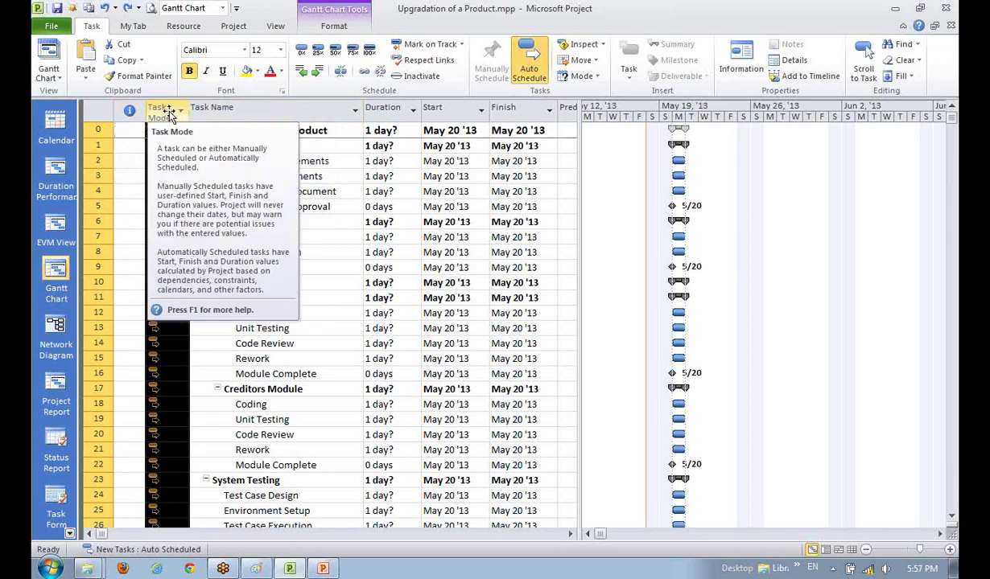
pyautogui.click(258, 190)
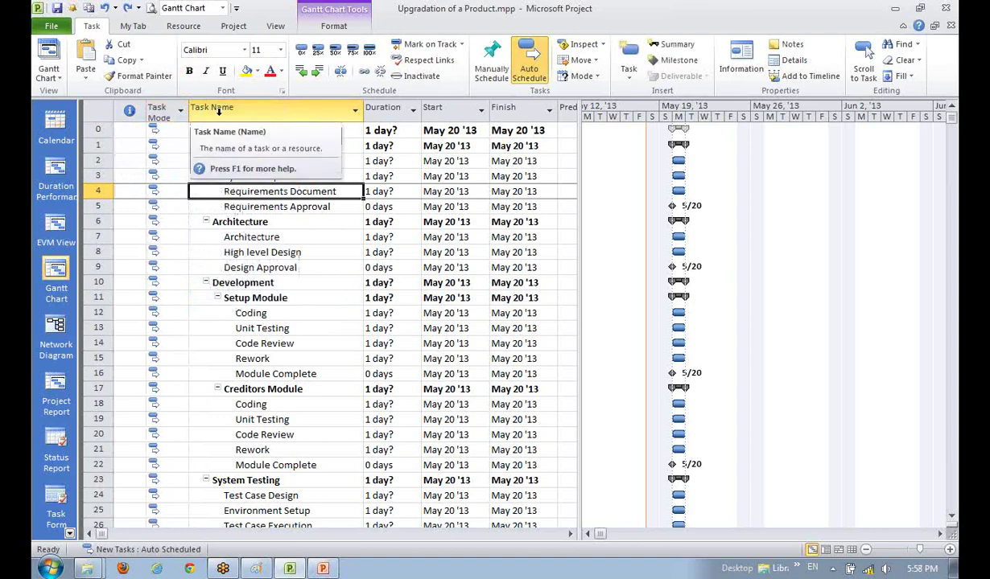
# Step: Examine the project summary task's row and task mode, and go down the task names to Design Approval
pyautogui.click(102, 130)
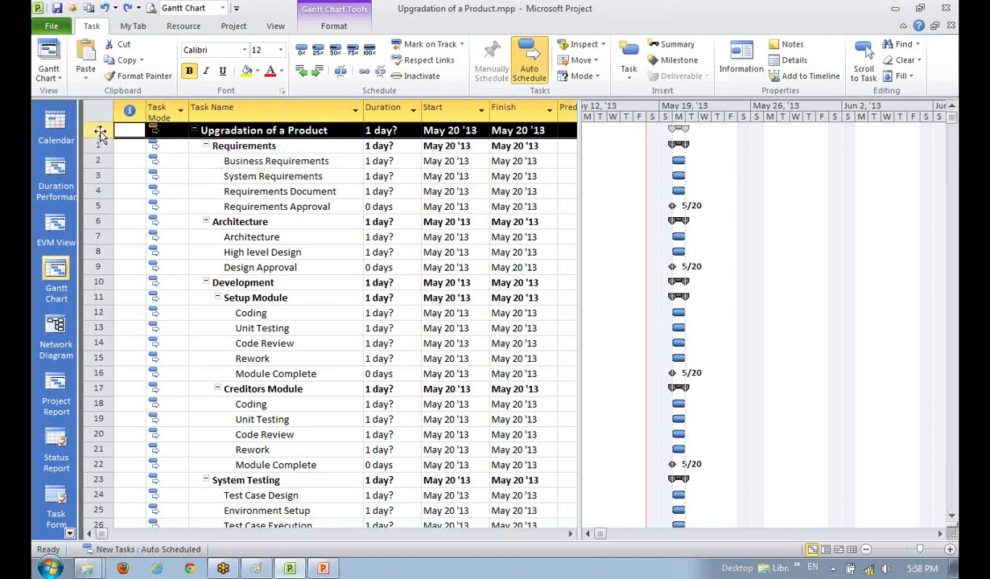
pyautogui.click(233, 172)
pyautogui.click(165, 130)
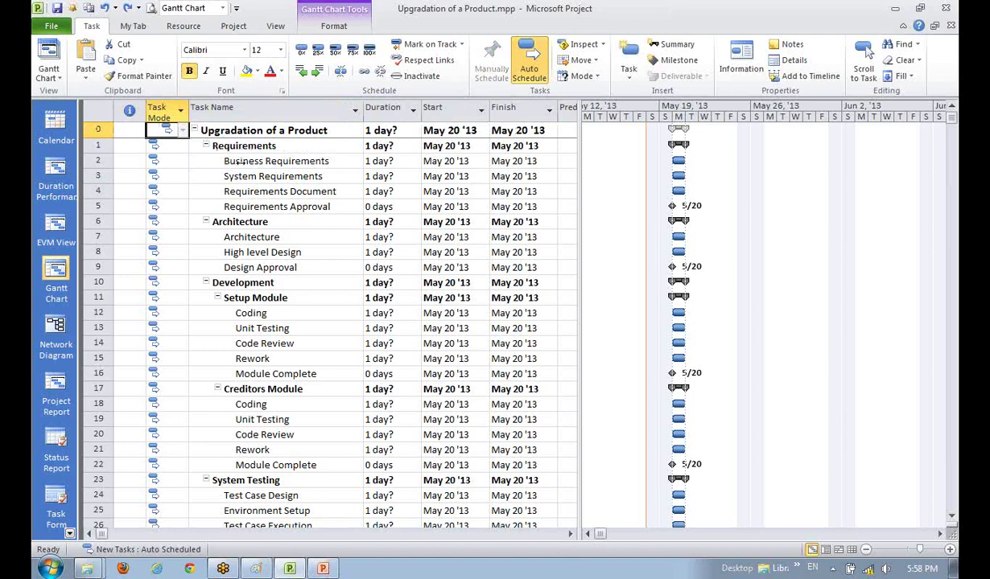
pyautogui.press('Right')
pyautogui.press('Down')
pyautogui.press('Down')
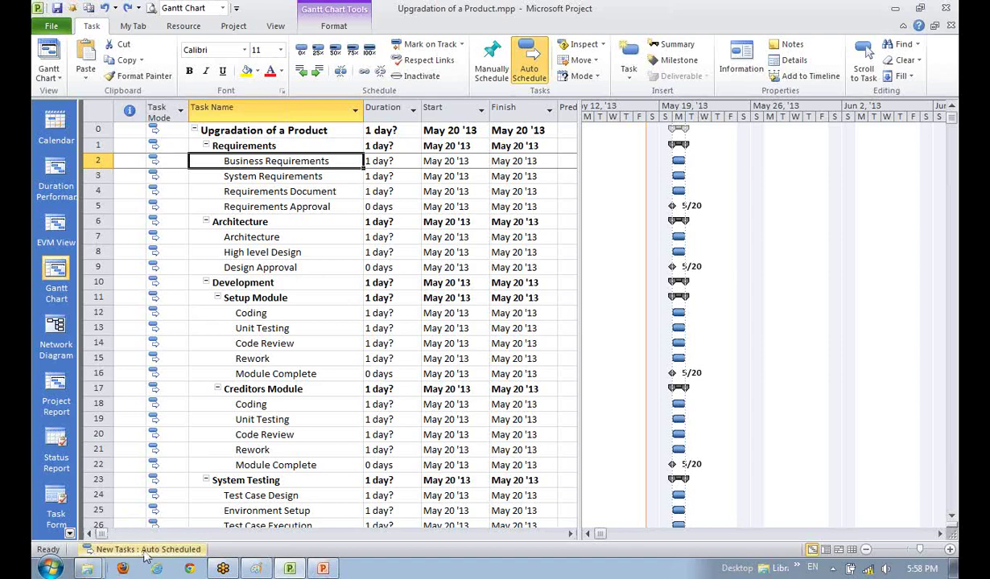
pyautogui.press('Down')
pyautogui.press('Down')
pyautogui.press('Down')
pyautogui.press('Down')
pyautogui.press('Down')
pyautogui.press('Down')
pyautogui.press('Down')
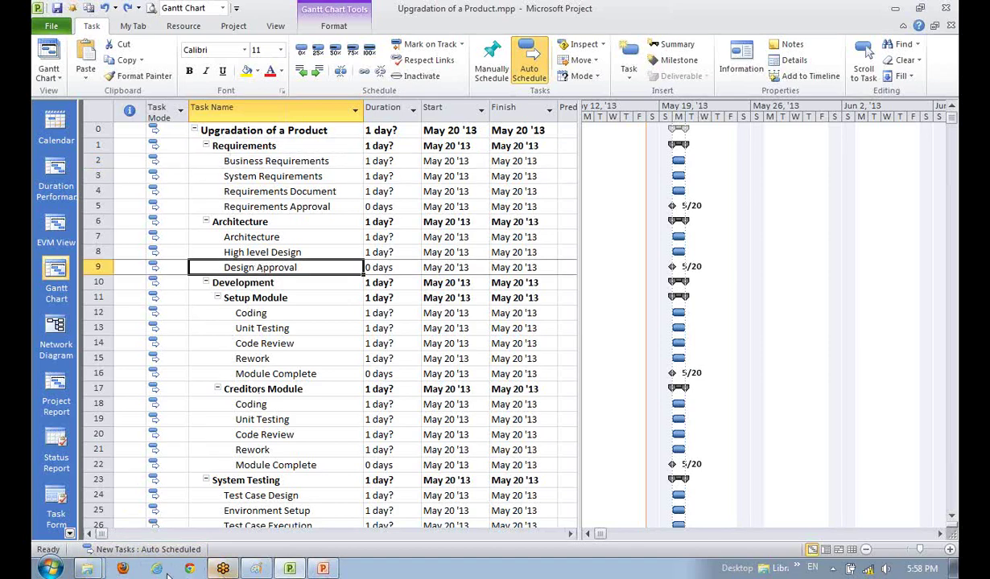
# Step: Check the Auto Schedule setting for the project summary task Upgradation of a Product
pyautogui.click(272, 190)
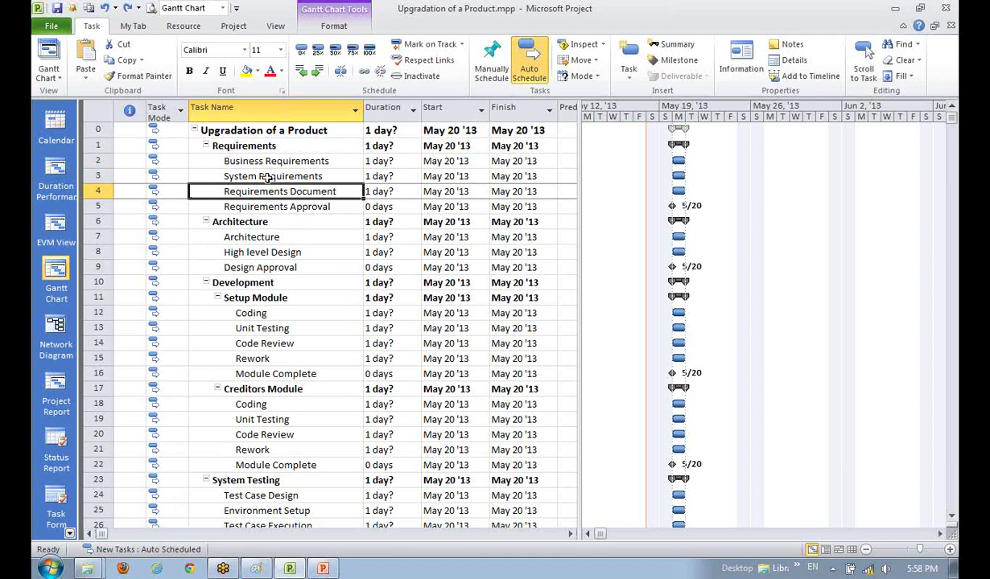
pyautogui.click(251, 249)
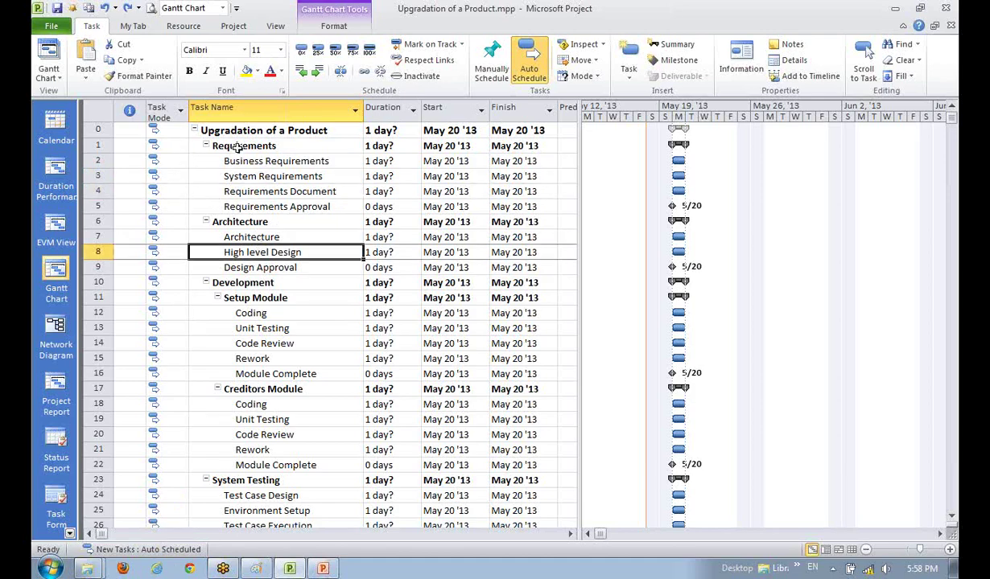
pyautogui.click(240, 195)
pyautogui.click(235, 132)
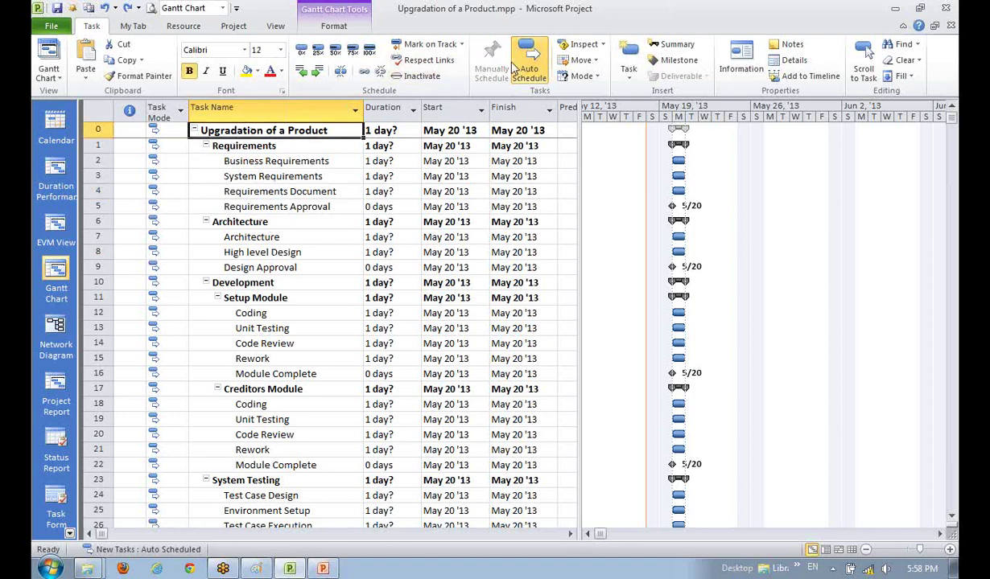
pyautogui.click(531, 66)
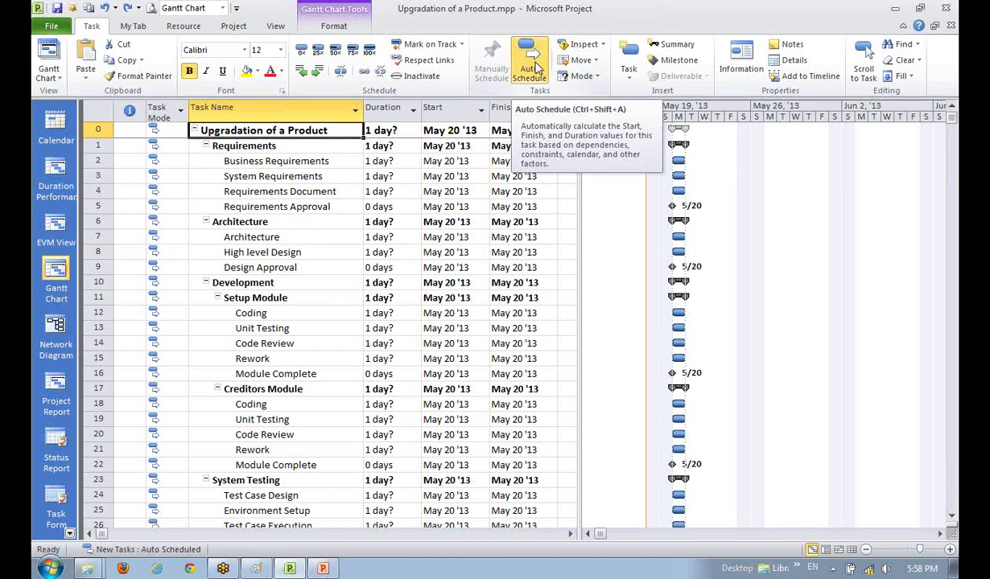
# Step: Examine the tasks under Requirements up to the project summary task, and the scheduling mode used for new tasks
pyautogui.click(273, 176)
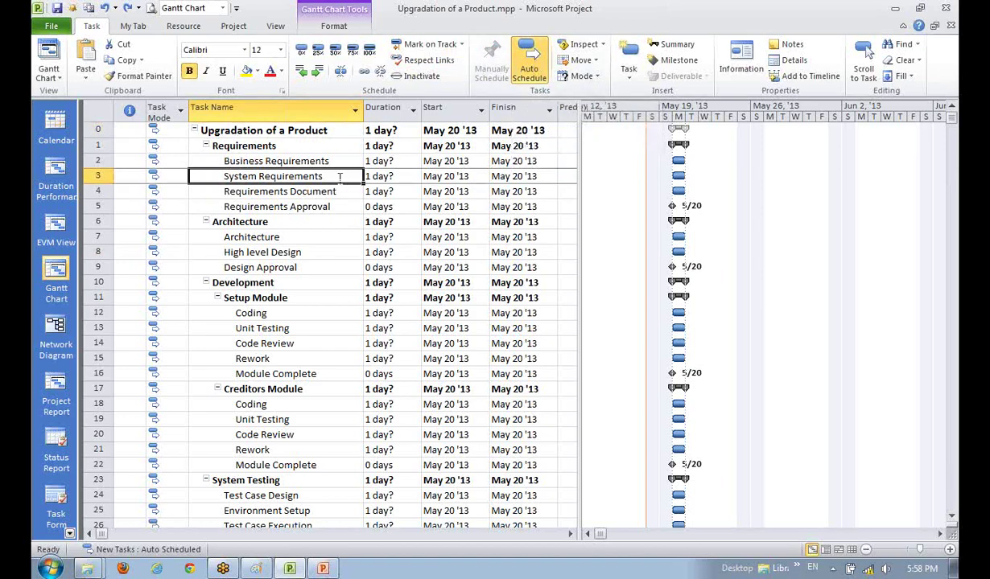
pyautogui.click(313, 130)
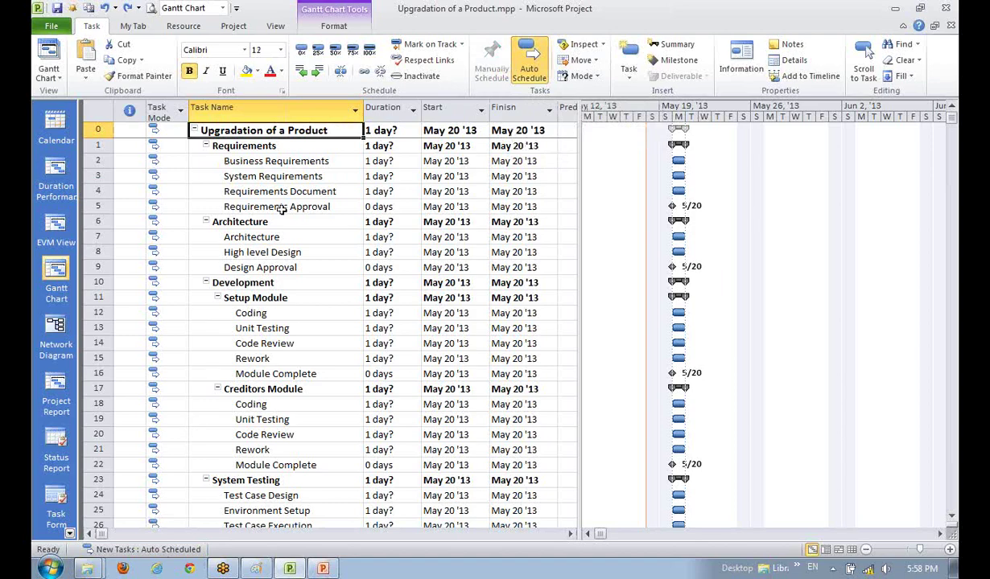
pyautogui.click(271, 205)
pyautogui.click(252, 191)
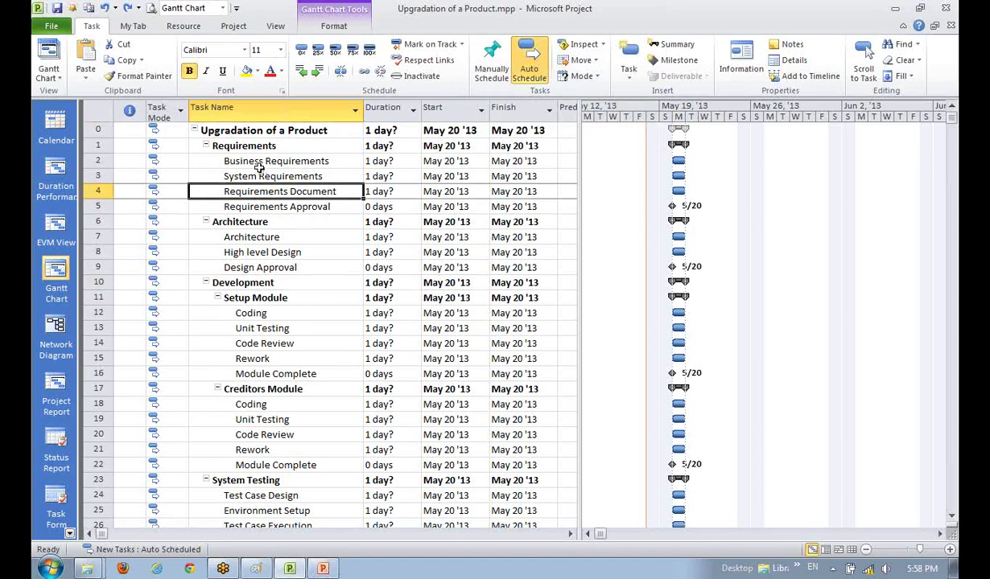
pyautogui.click(251, 161)
pyautogui.click(250, 145)
pyautogui.click(255, 132)
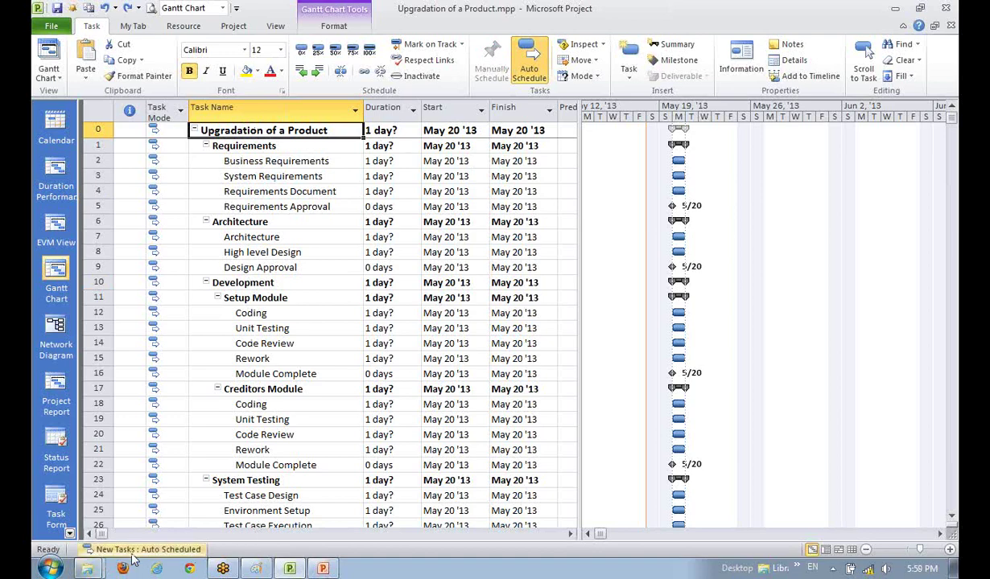
pyautogui.click(265, 175)
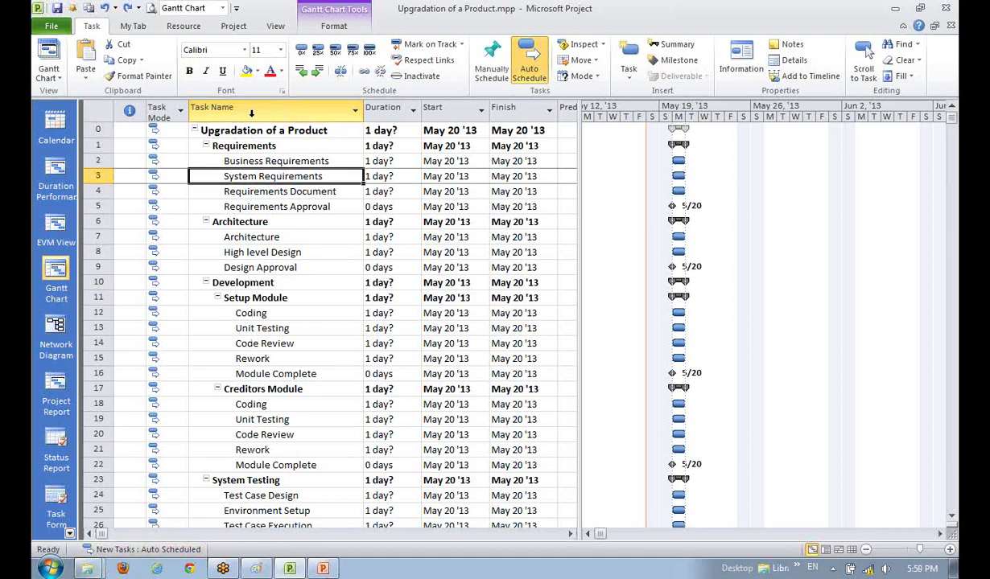
pyautogui.click(238, 129)
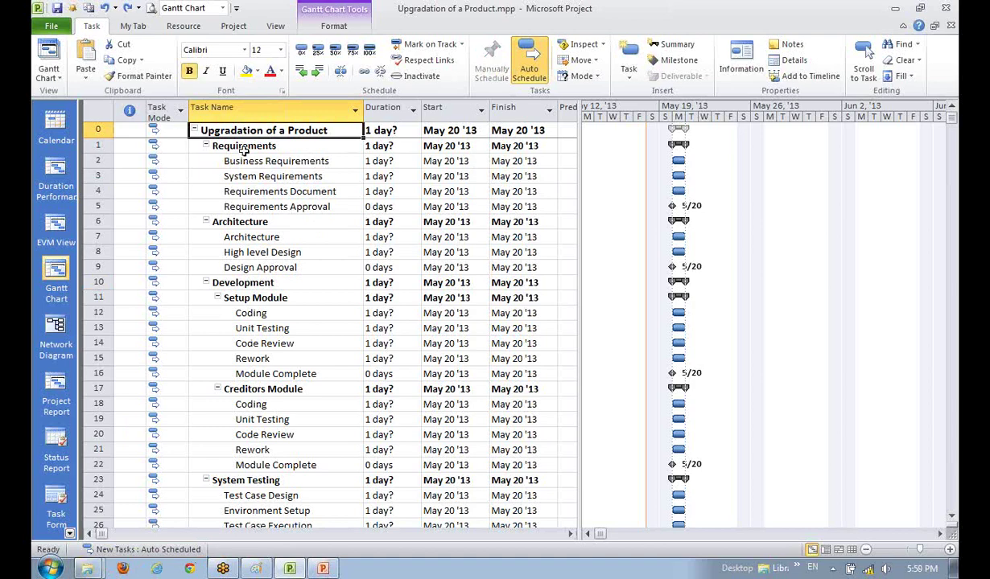
# Step: Examine the Requirements and Architecture phases and the Unit Testing task under Setup Module
pyautogui.click(291, 262)
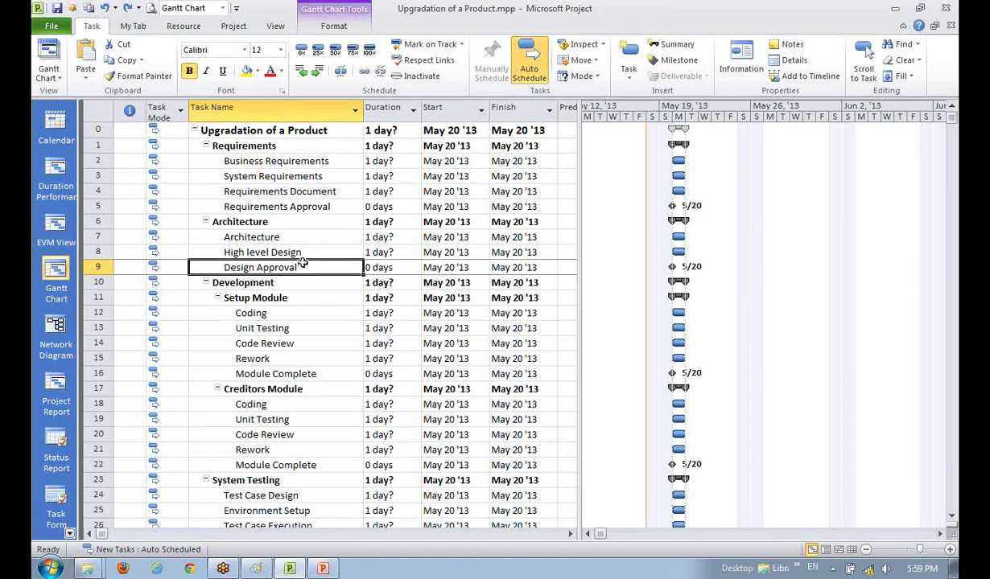
pyautogui.click(265, 192)
pyautogui.click(247, 160)
pyautogui.click(241, 146)
pyautogui.click(257, 222)
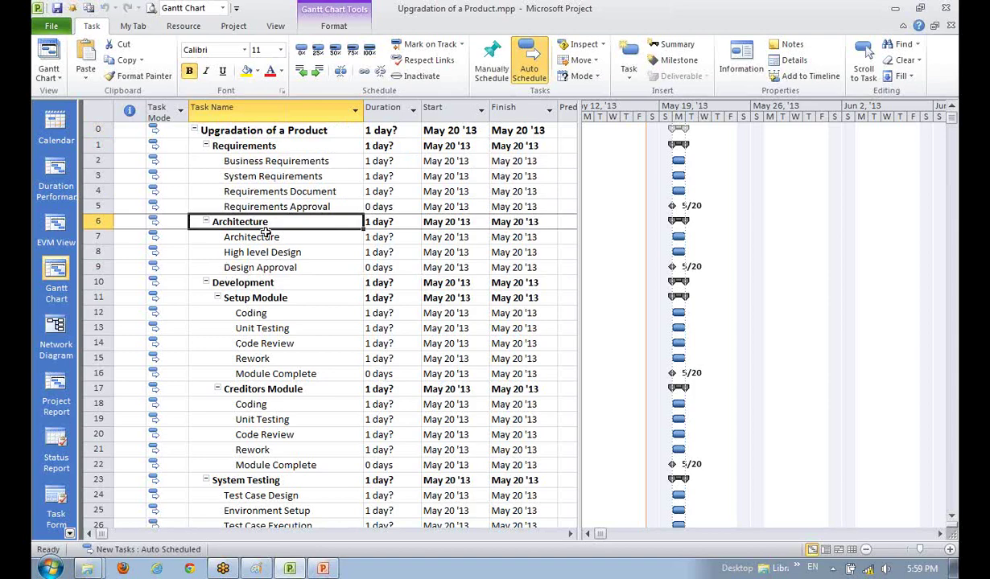
pyautogui.click(299, 325)
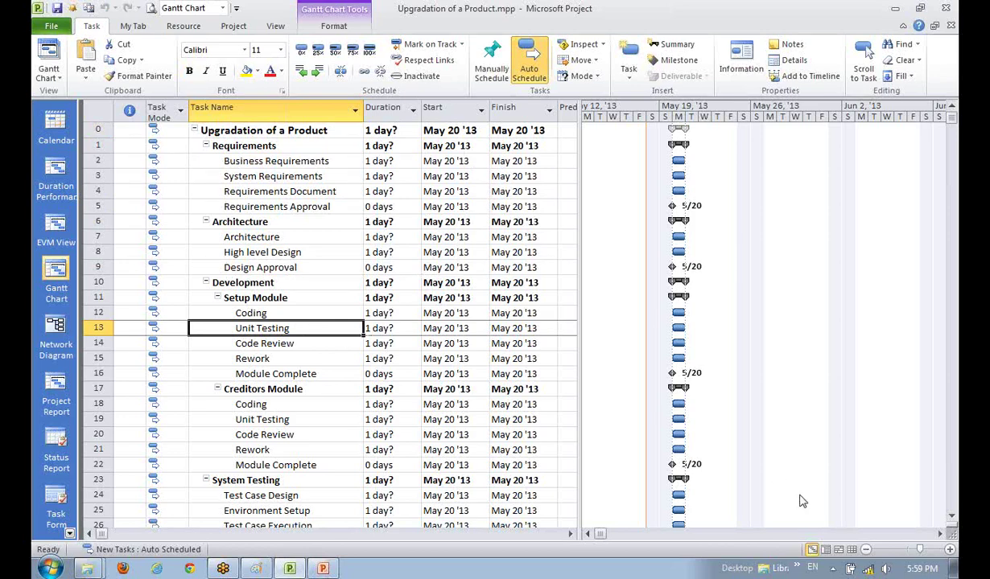
# Step: Examine the Gantt chart timeline beside the tasks and the Duration column of the task table
pyautogui.click(940, 534)
pyautogui.click(940, 534)
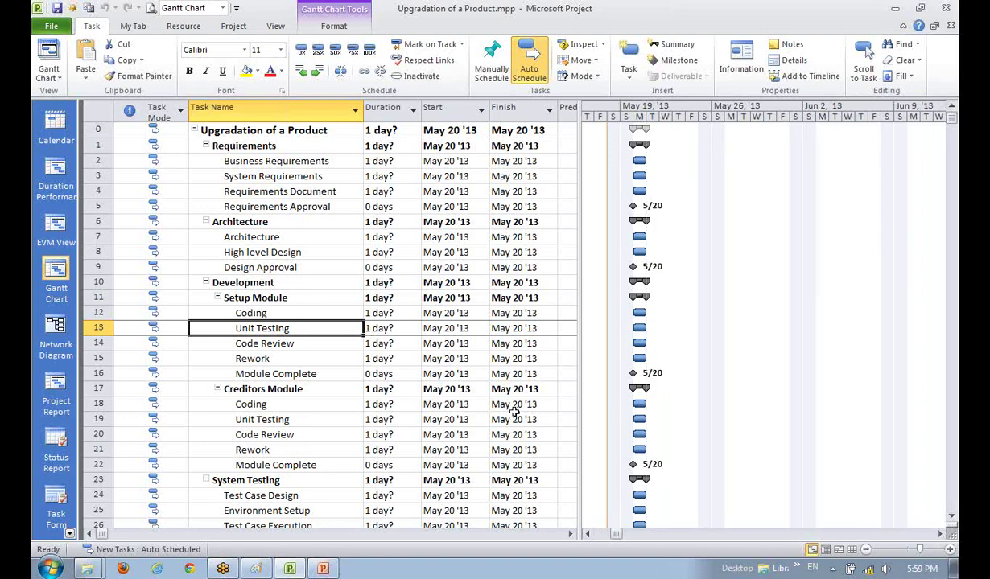
pyautogui.click(266, 192)
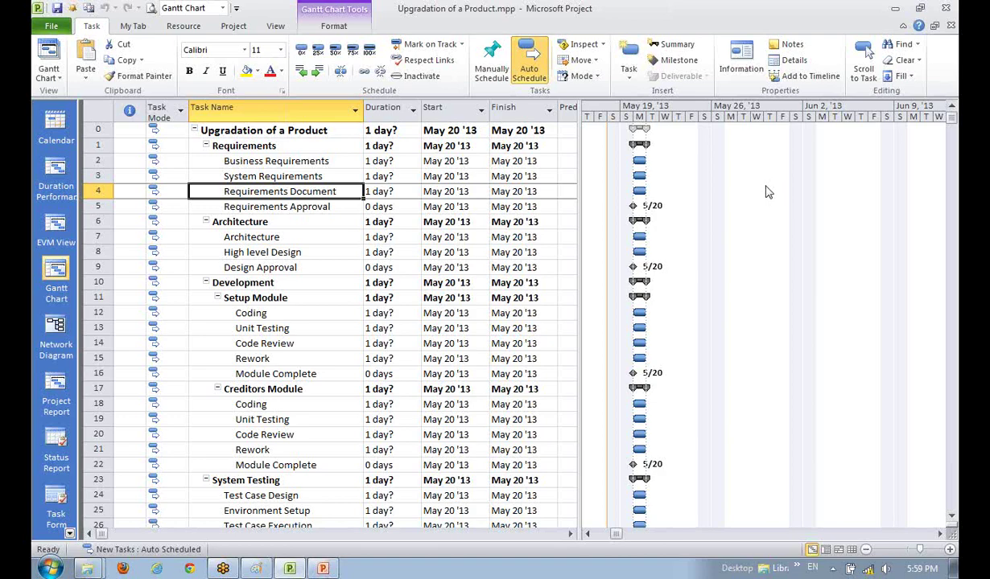
pyautogui.click(296, 233)
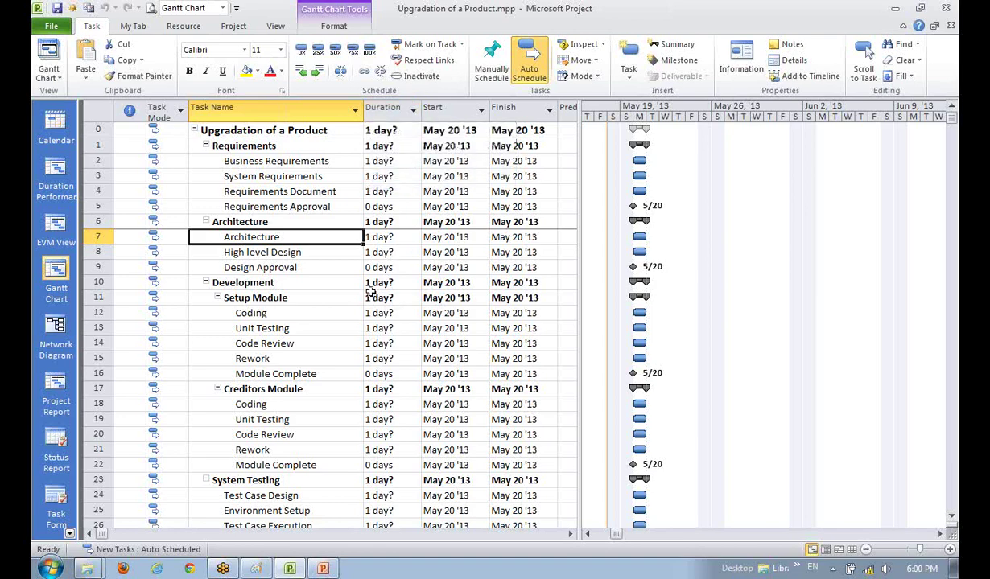
pyautogui.click(375, 315)
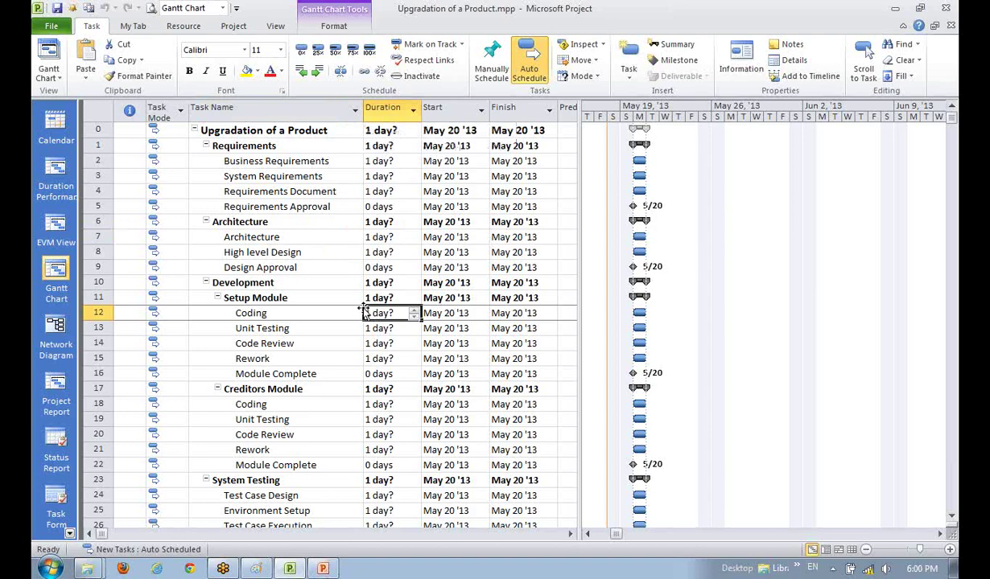
pyautogui.click(378, 253)
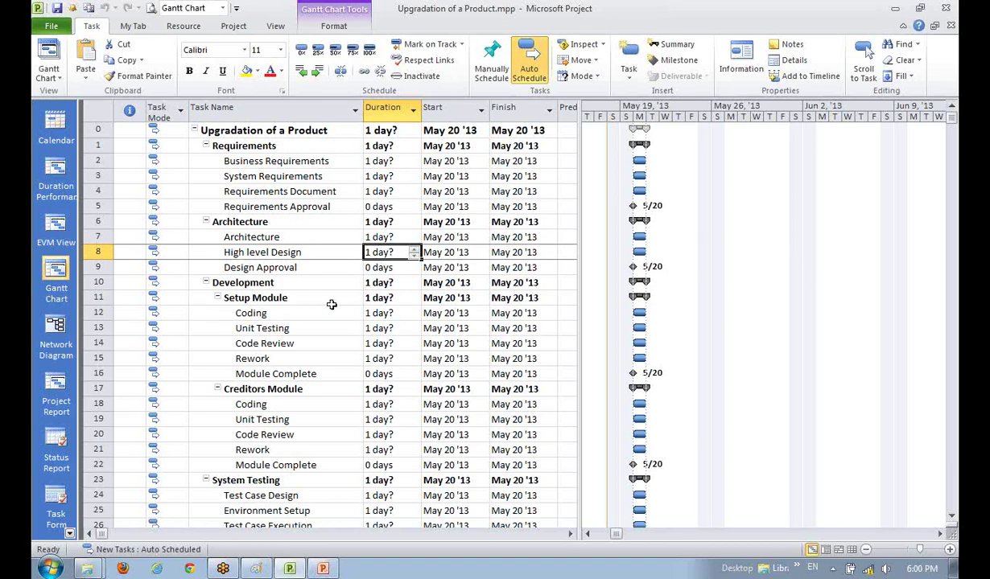
pyautogui.click(398, 113)
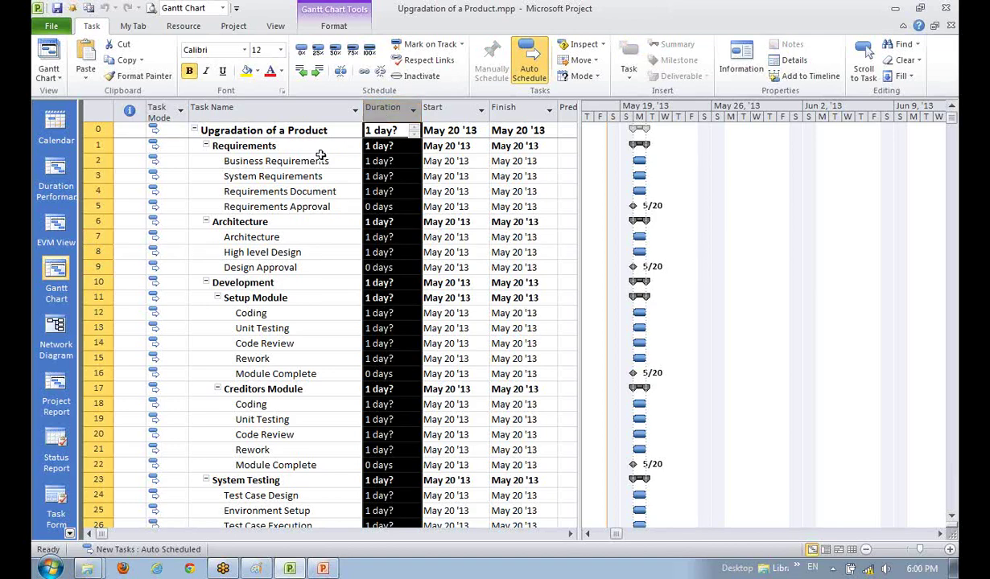
# Step: Go through individual tasks under Requirements, Architecture and Setup Module, and return to Requirements Document
pyautogui.click(302, 174)
pyautogui.click(297, 208)
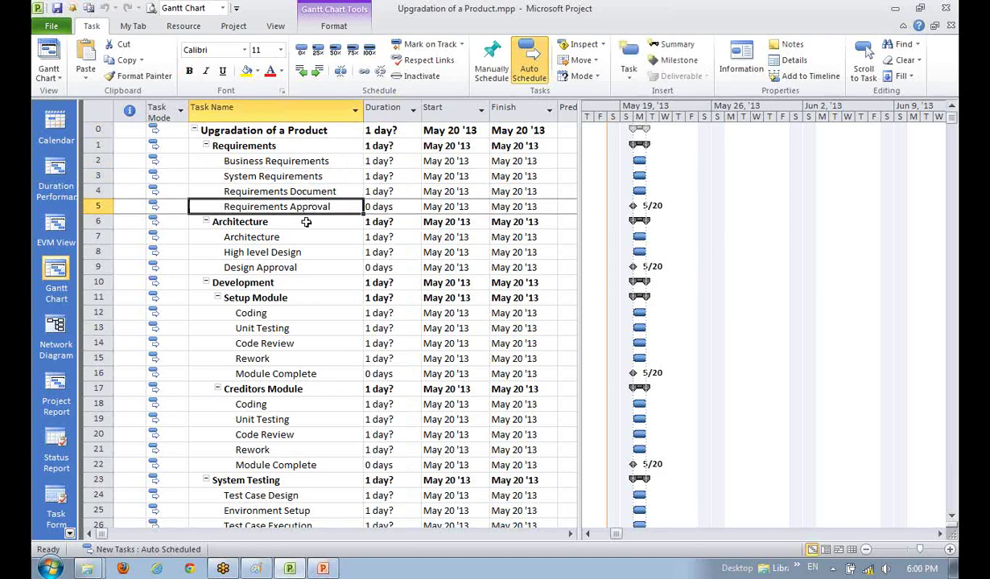
pyautogui.click(299, 251)
pyautogui.click(302, 325)
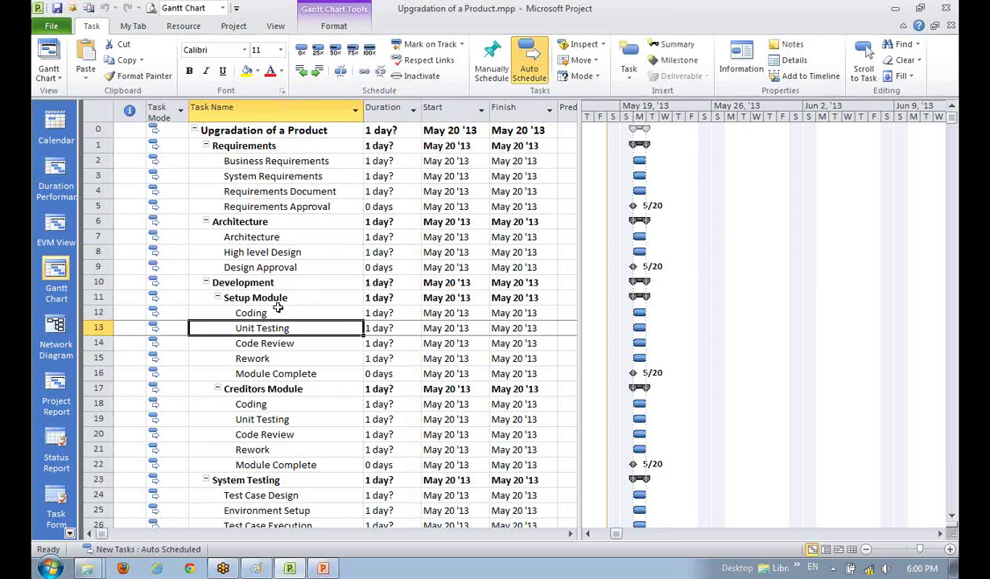
pyautogui.click(299, 163)
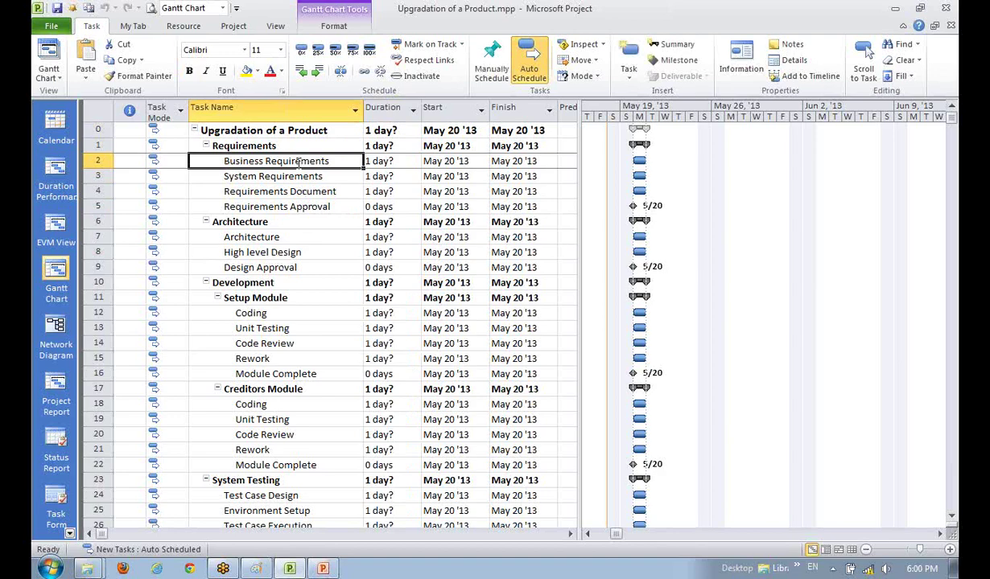
pyautogui.click(287, 189)
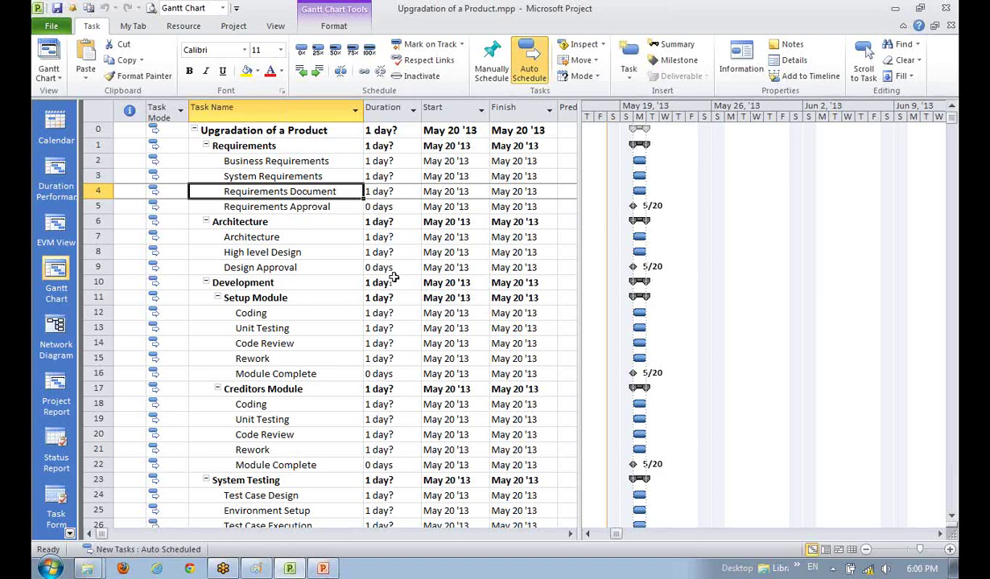
# Step: Examine the durations of the tasks under Requirements and select the duration of Business Requirements
pyautogui.click(375, 159)
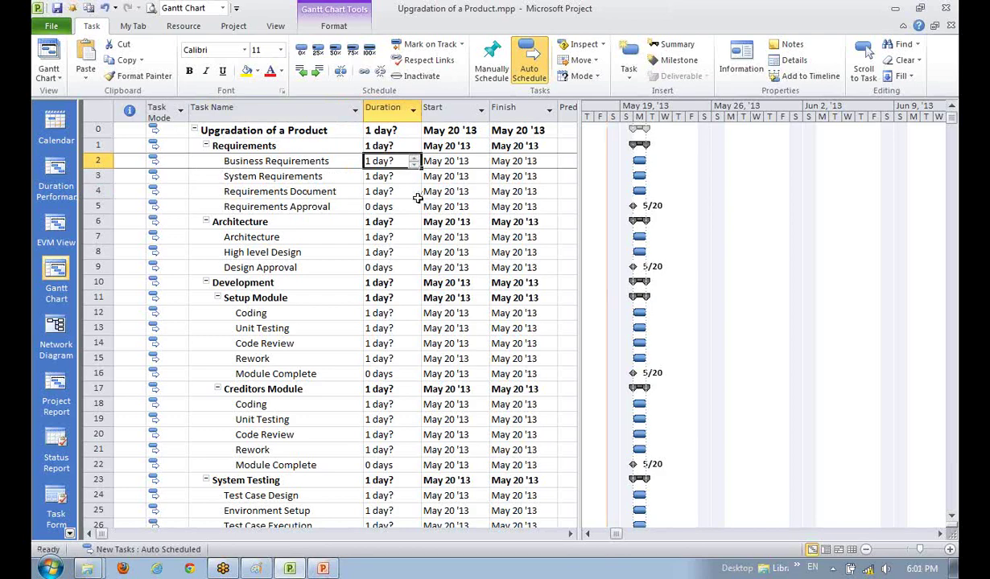
pyautogui.click(383, 205)
pyautogui.click(367, 161)
pyautogui.click(299, 161)
pyautogui.click(299, 188)
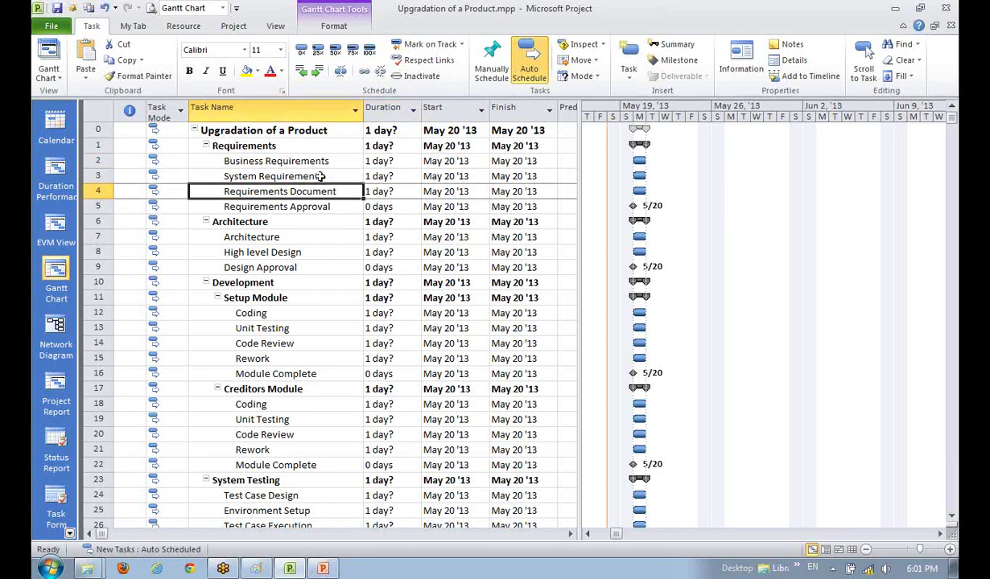
pyautogui.click(400, 161)
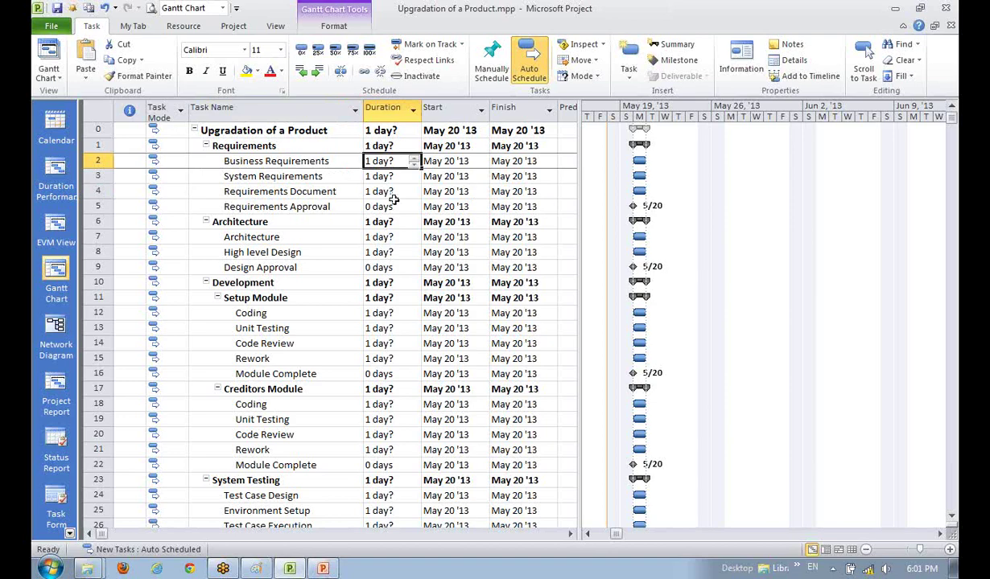
# Step: Compare the durations of Business Requirements and High level Design, and go through the tasks under Requirements
pyautogui.click(320, 191)
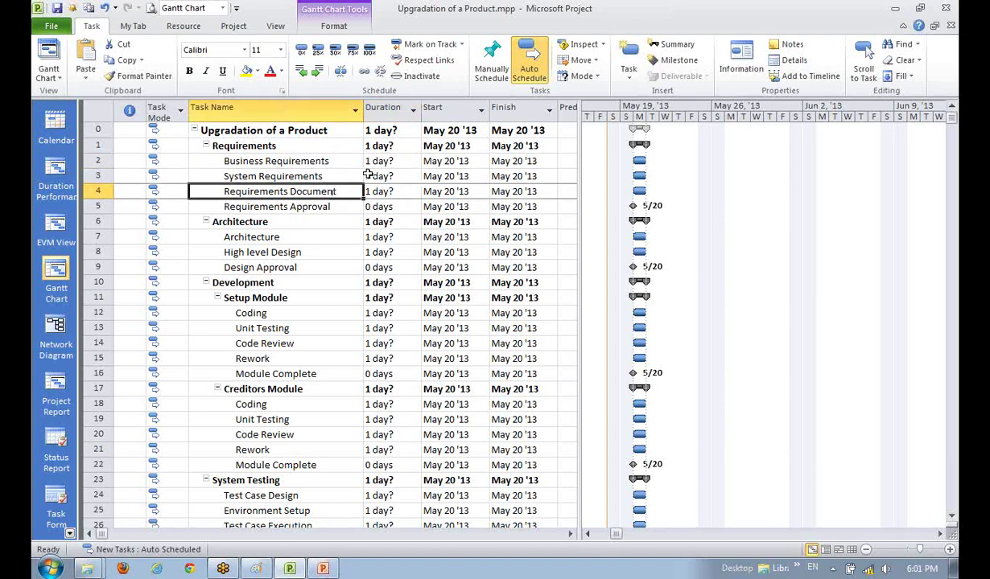
pyautogui.click(385, 163)
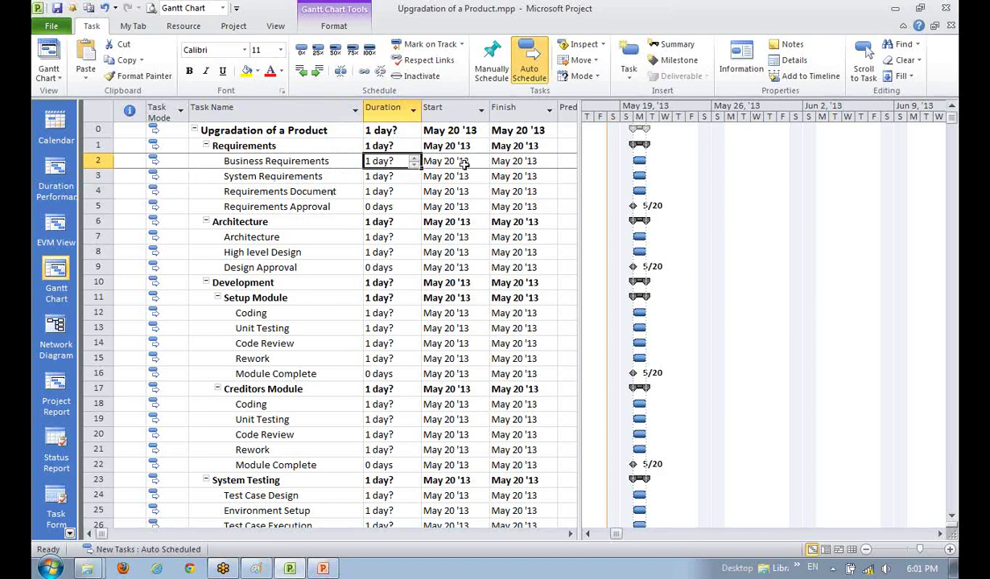
pyautogui.click(378, 250)
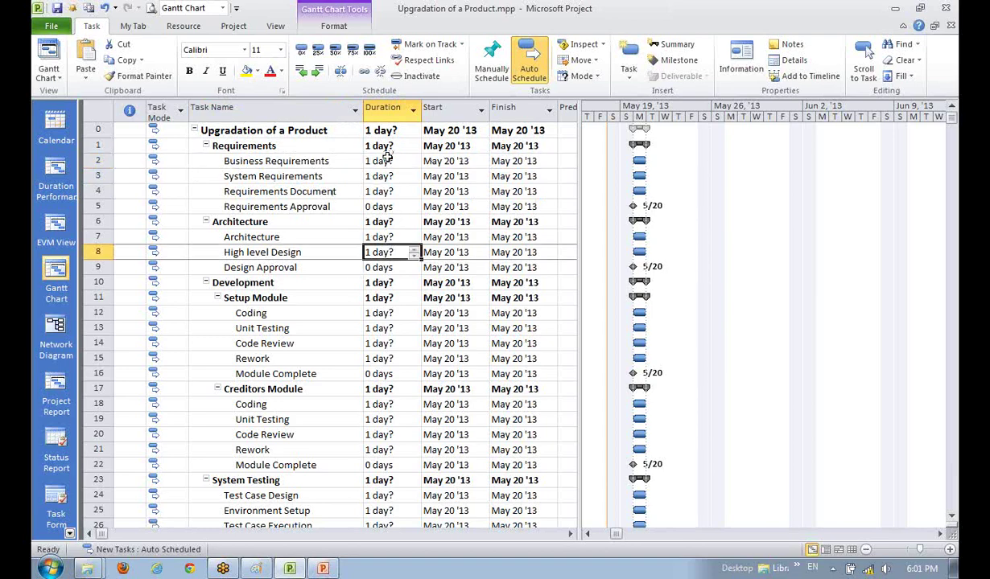
pyautogui.click(259, 161)
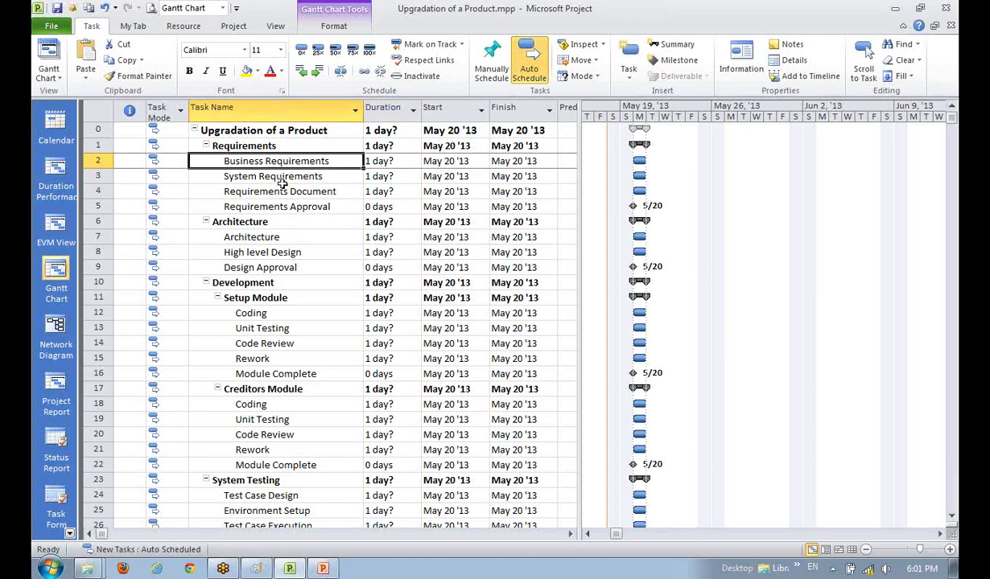
pyautogui.click(280, 180)
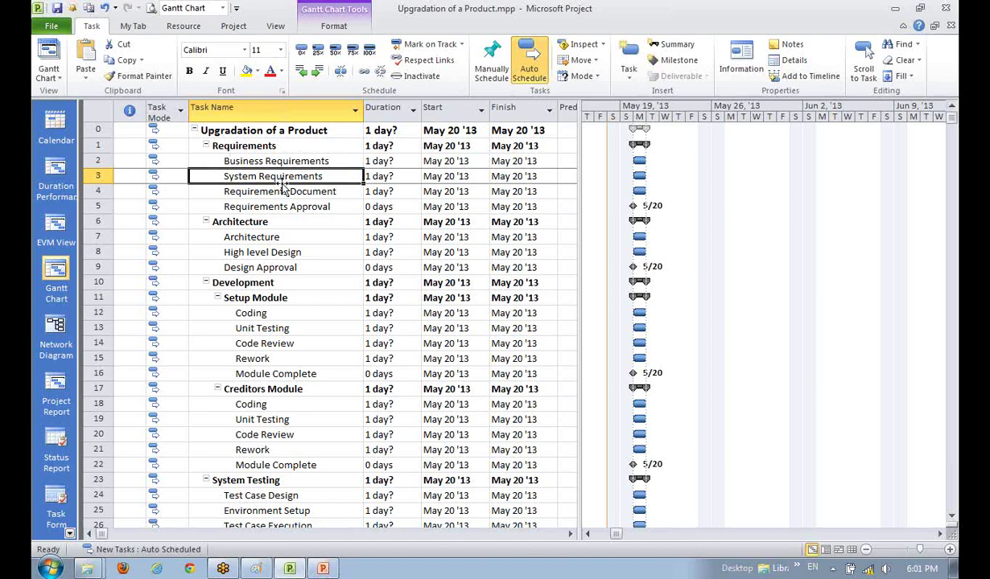
# Step: Examine the Task Mode column across all tasks, and check the scheduling mode and duration of the Requirements phase
pyautogui.click(160, 113)
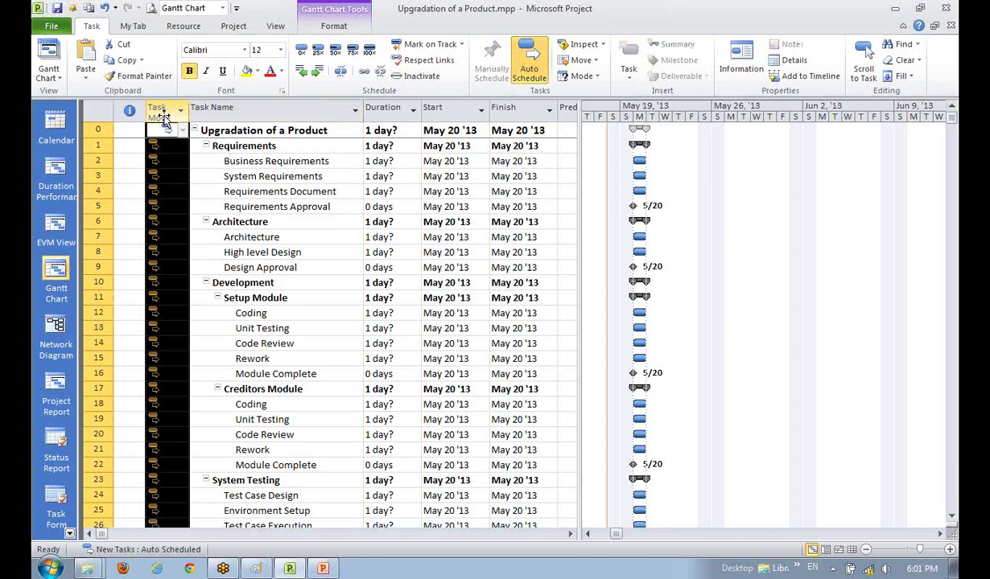
pyautogui.click(225, 191)
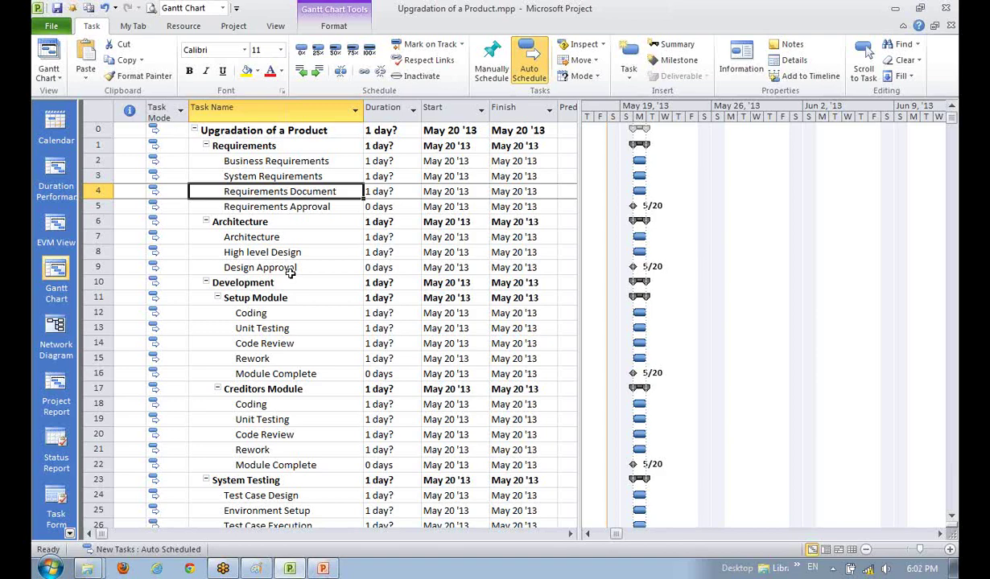
pyautogui.click(249, 237)
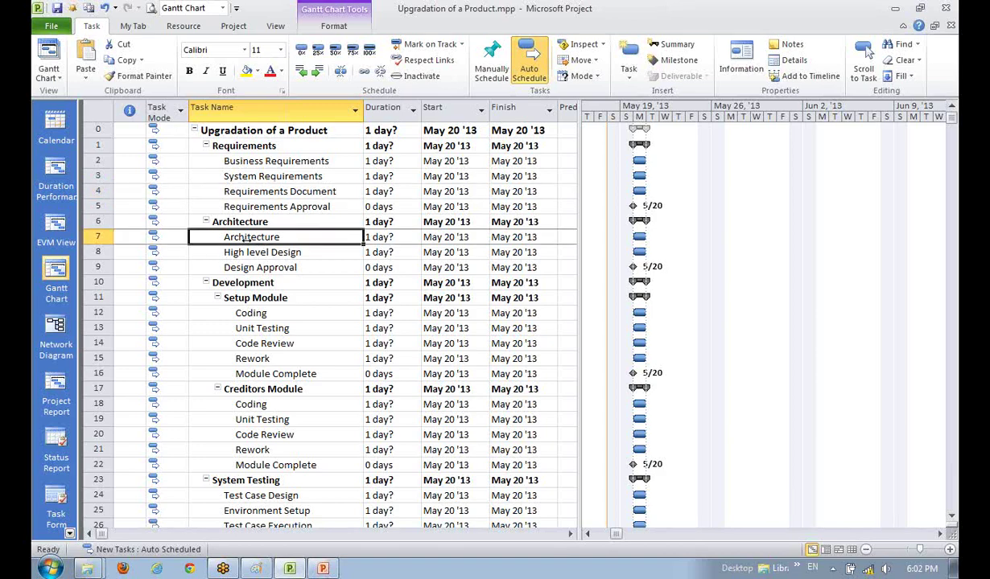
pyautogui.click(160, 112)
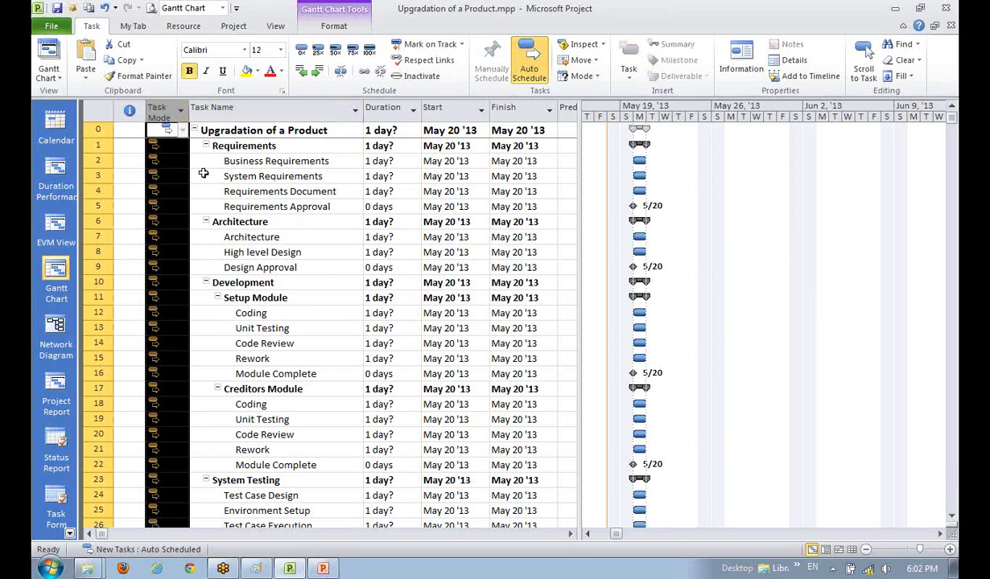
pyautogui.click(201, 176)
pyautogui.click(155, 145)
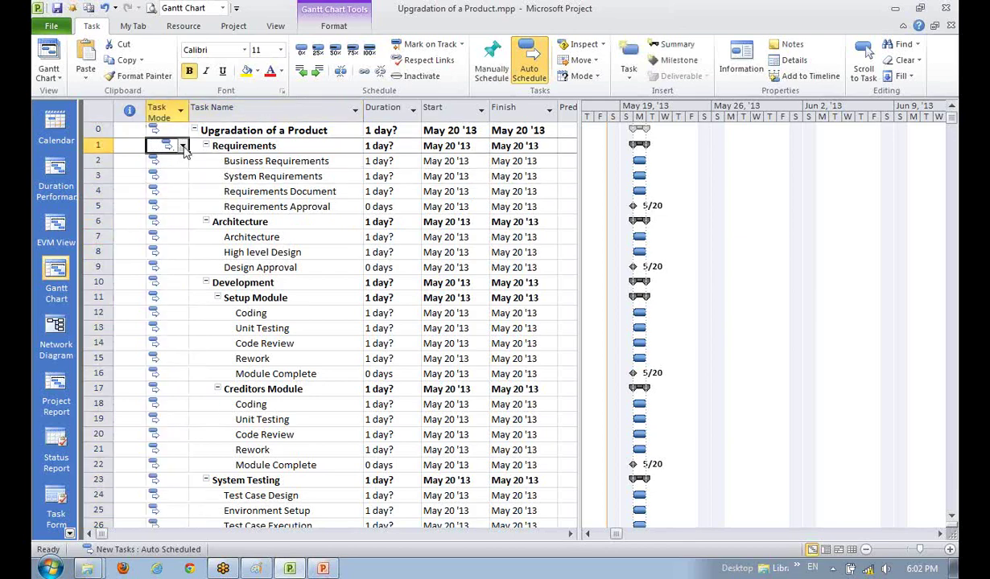
pyautogui.click(374, 143)
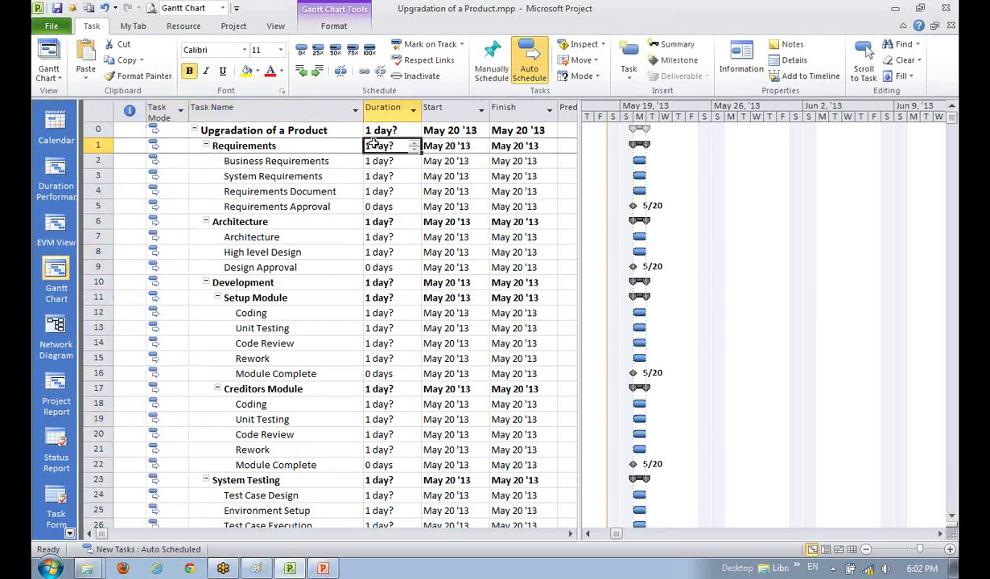
pyautogui.click(164, 144)
pyautogui.scroll(-1, 232, 311)
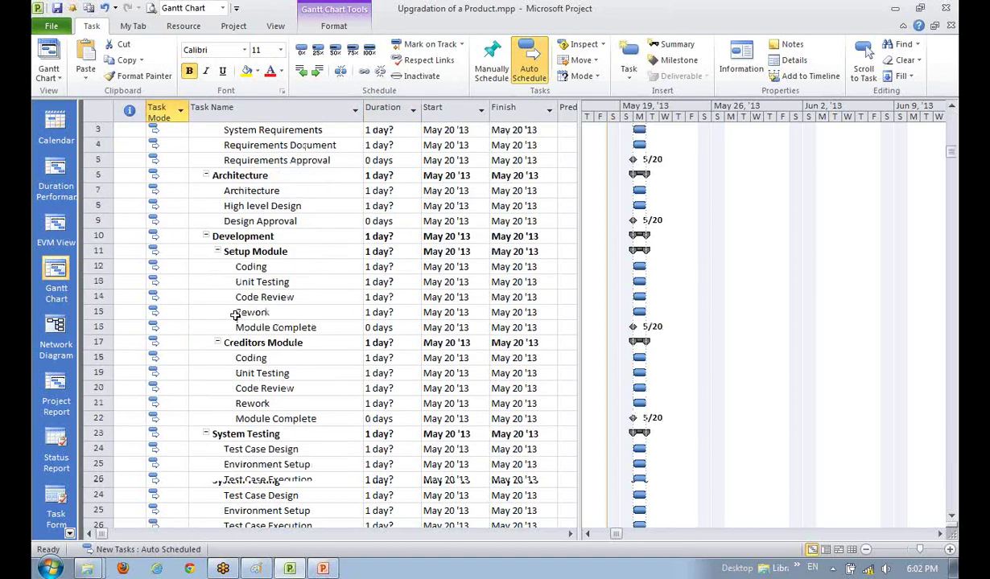
pyautogui.scroll(1, 166, 190)
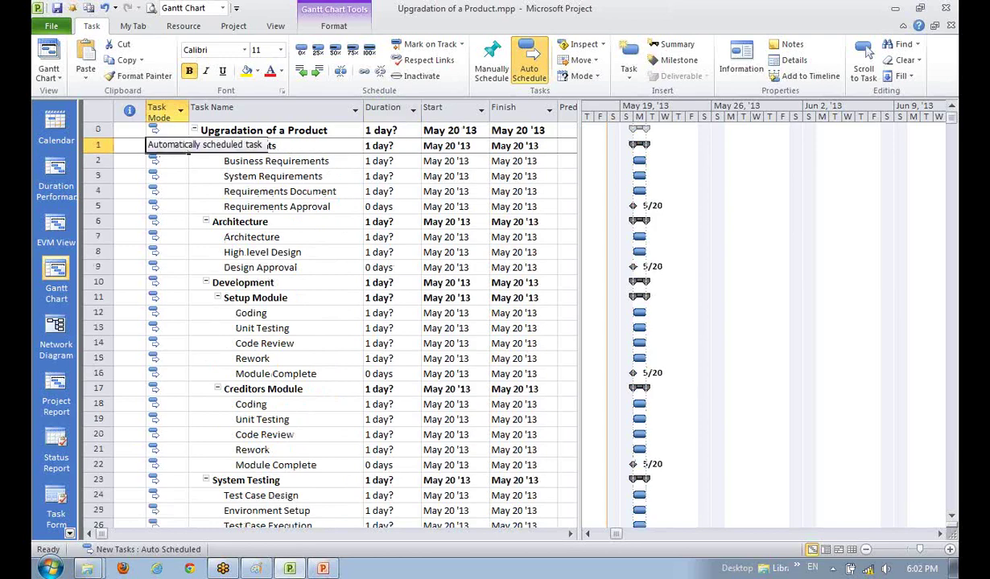
pyautogui.click(250, 205)
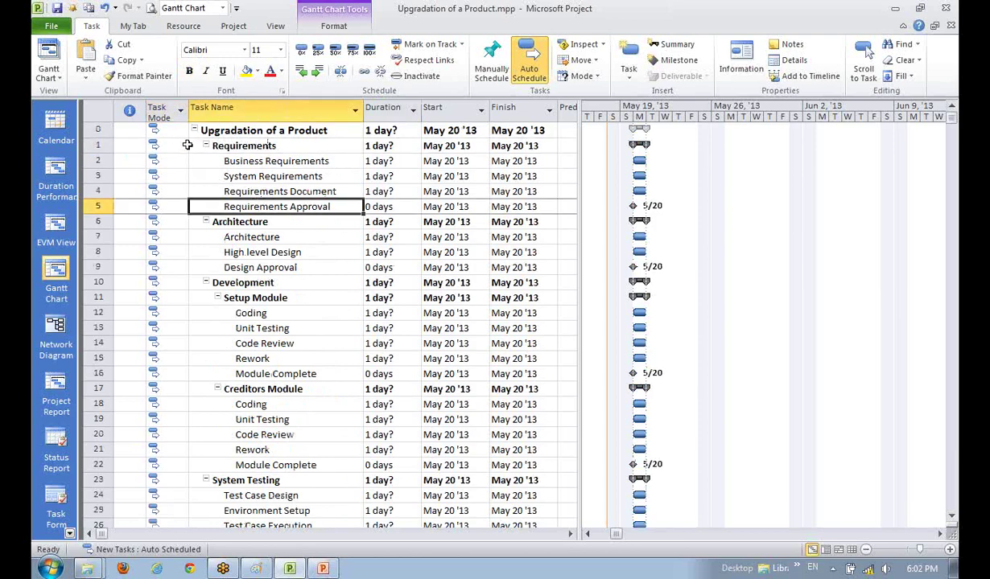
pyautogui.click(369, 145)
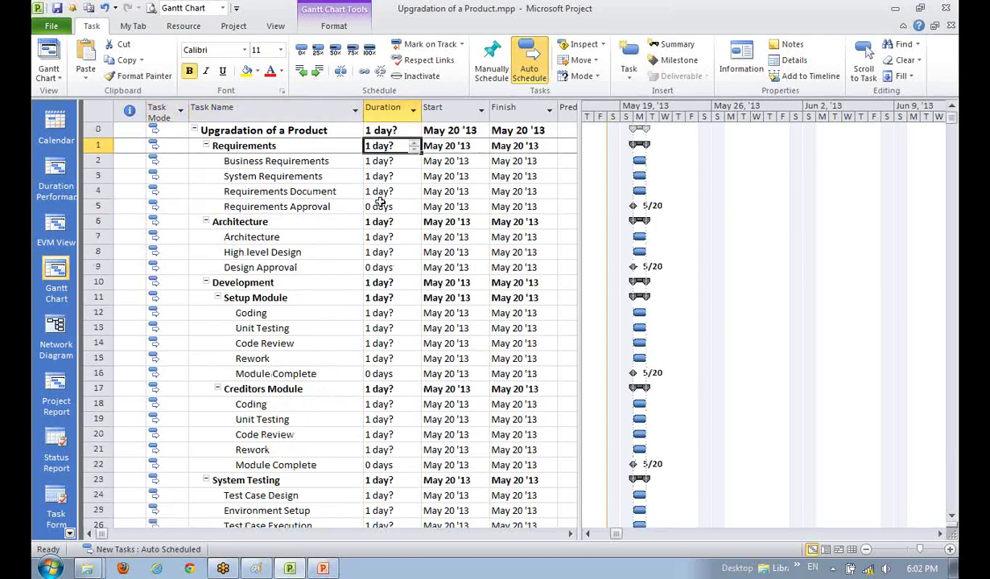
# Step: Set the mode for new tasks to Manually Scheduled and add a task named "task" below Acceptance
pyautogui.scroll(-3, 198, 366)
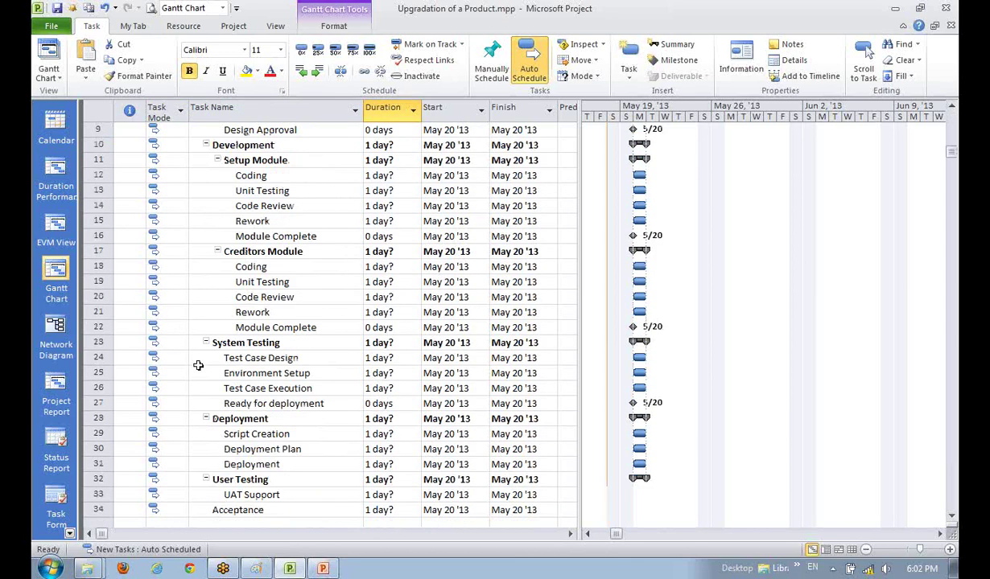
pyautogui.scroll(-5, 198, 365)
pyautogui.click(226, 295)
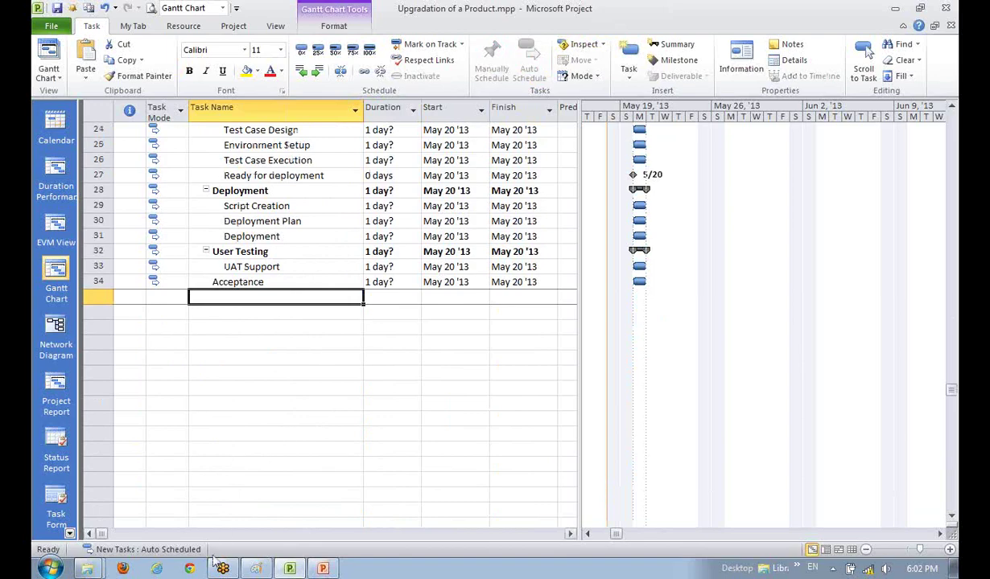
pyautogui.click(173, 549)
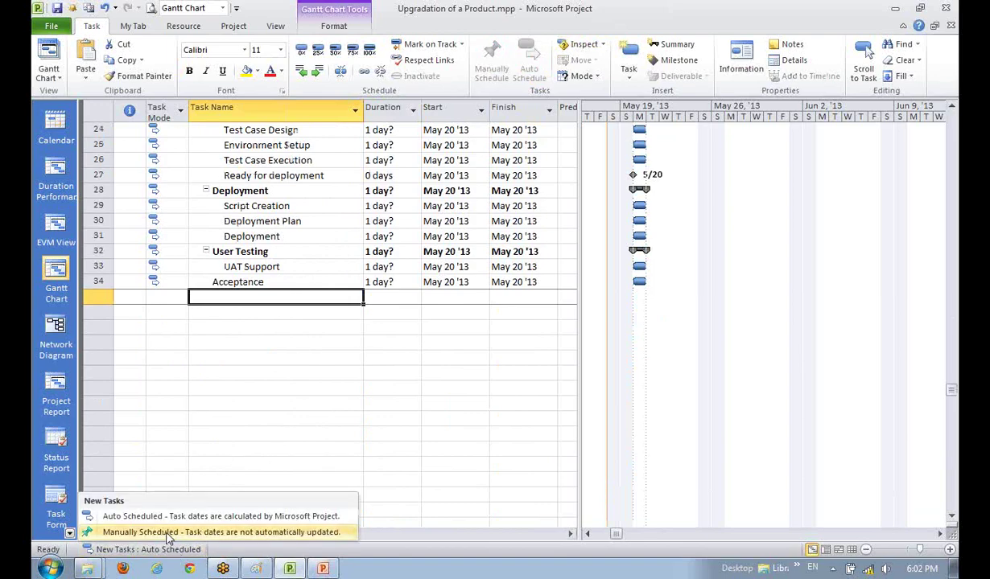
pyautogui.click(167, 532)
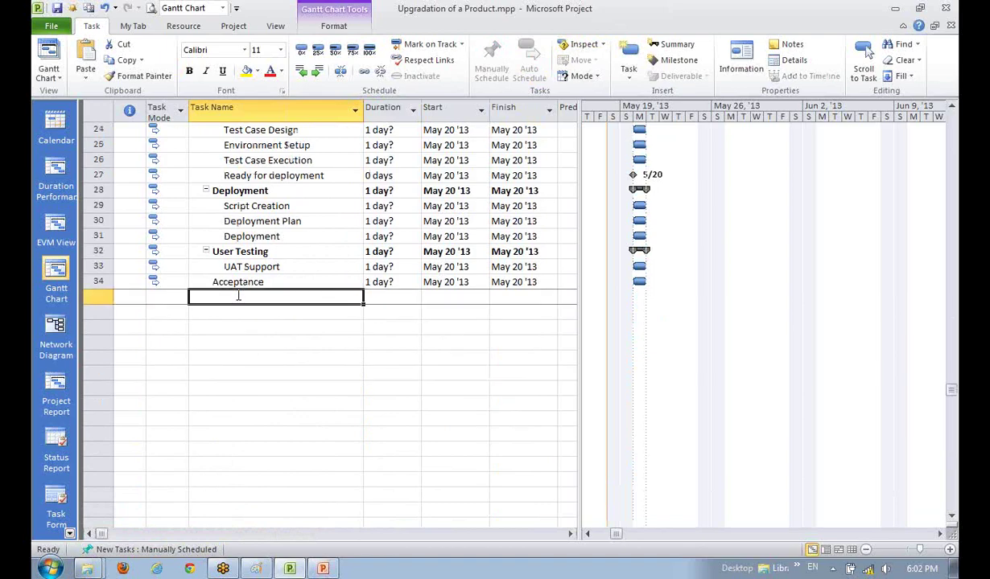
pyautogui.write('task')
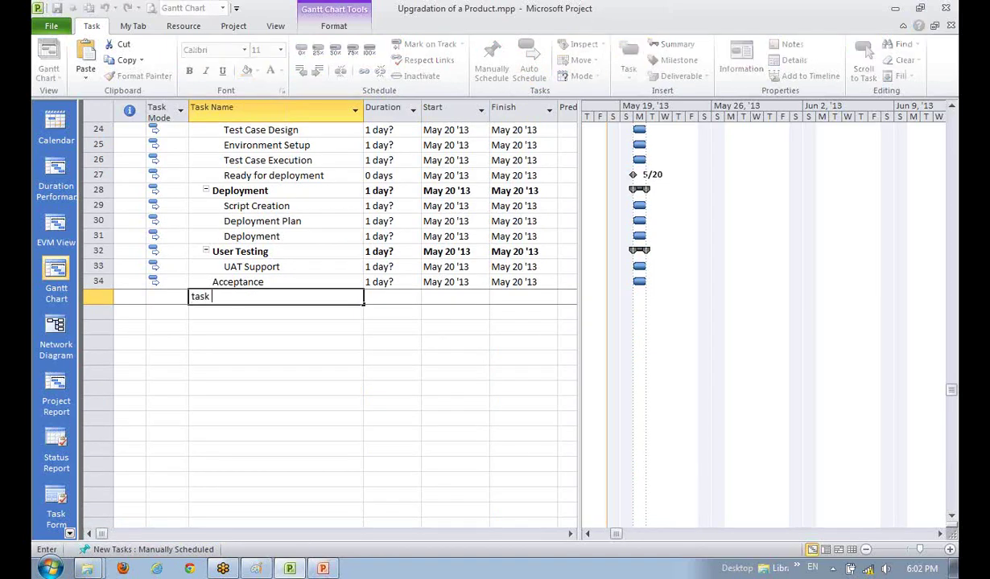
pyautogui.press('Return')
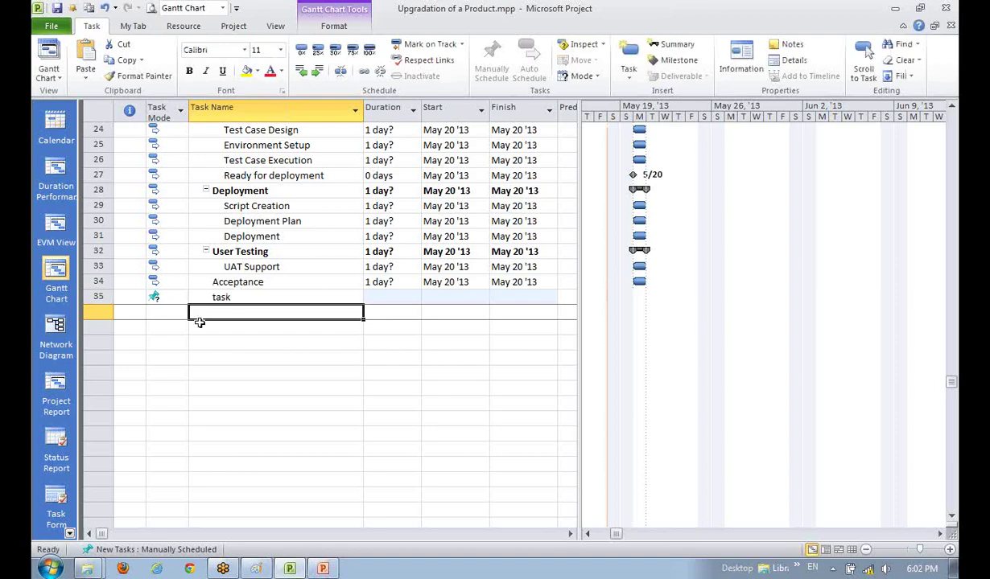
# Step: Check the empty duration of the added task, switch the task to Auto Schedule and check its duration again
pyautogui.click(372, 296)
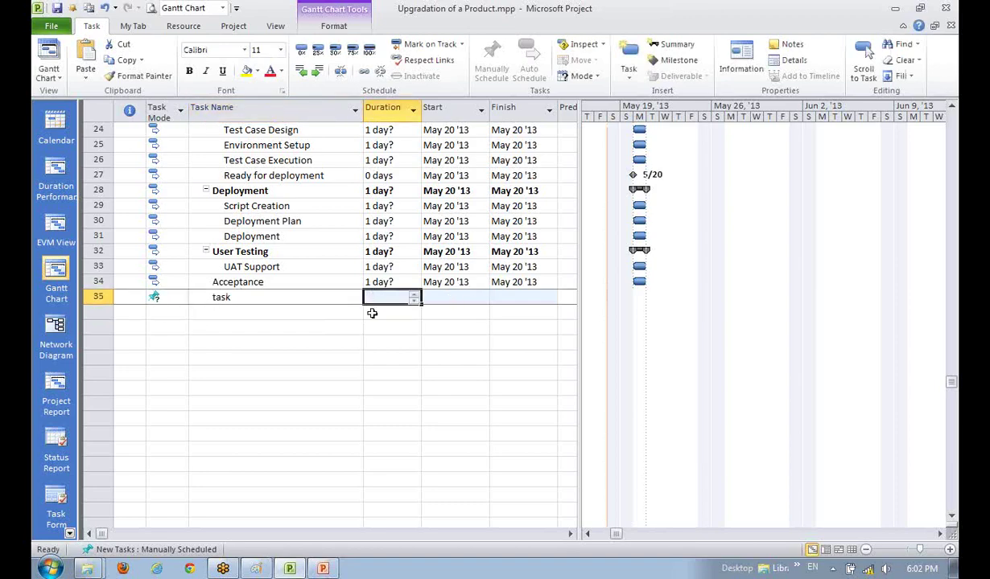
pyautogui.click(325, 346)
pyautogui.click(187, 299)
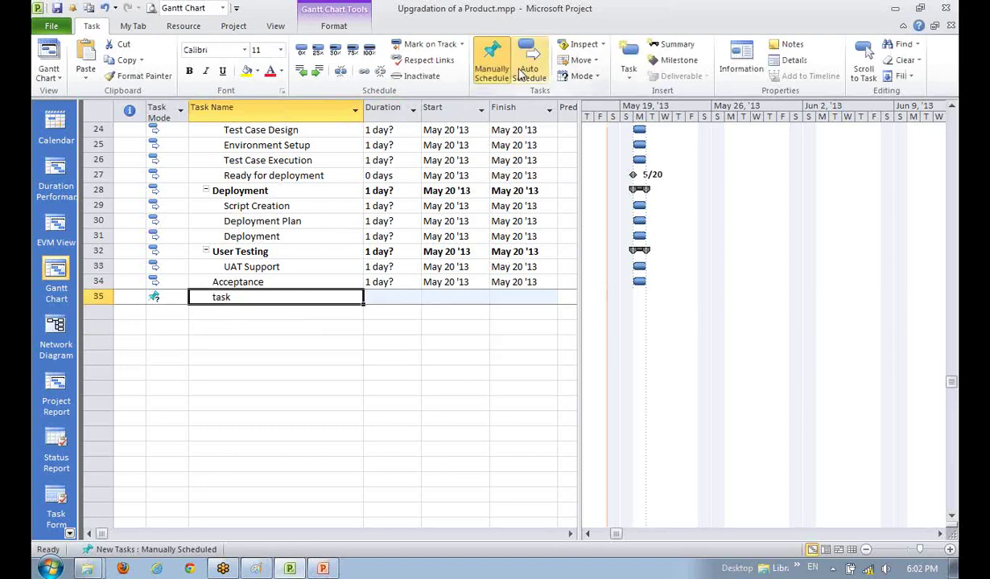
pyautogui.click(528, 64)
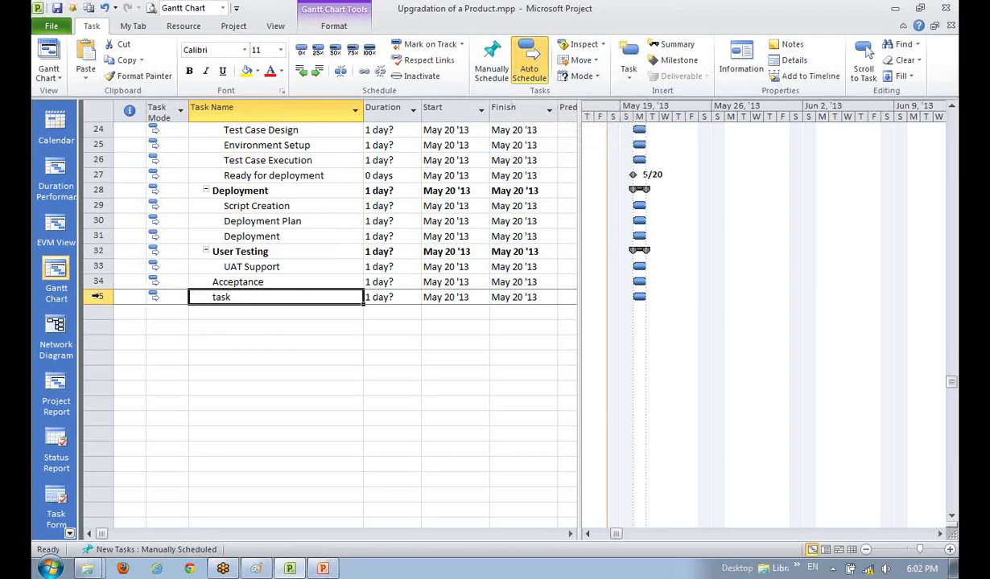
pyautogui.click(300, 331)
pyautogui.click(283, 294)
pyautogui.click(385, 296)
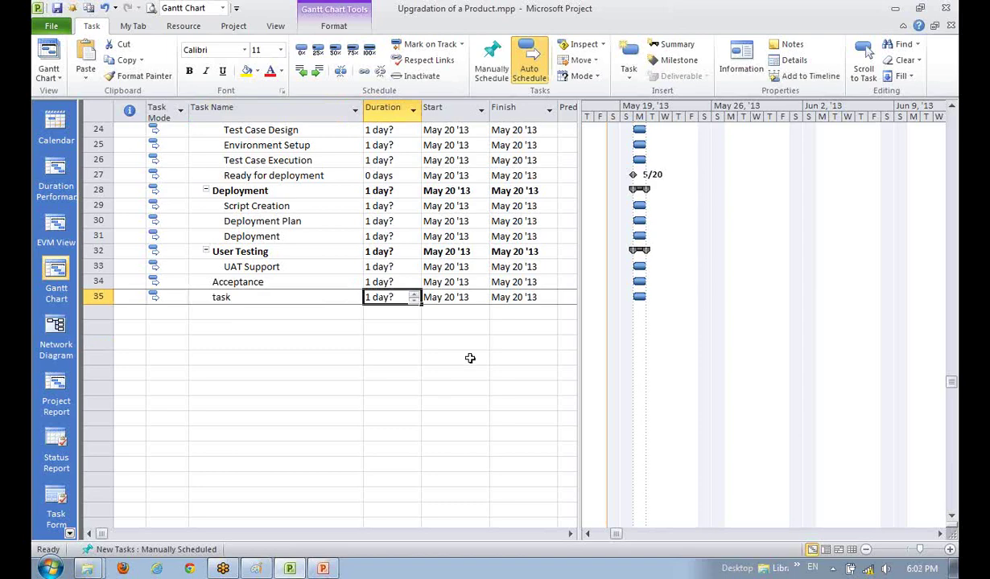
# Step: Set the mode for new tasks back to Auto Scheduled and delete the trial task in row 35
pyautogui.click(270, 344)
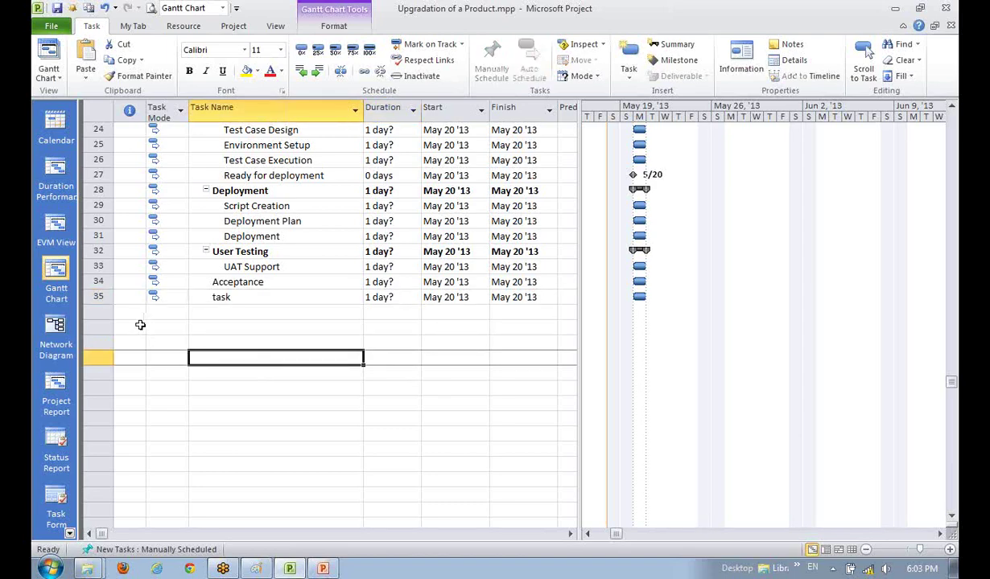
pyautogui.click(101, 297)
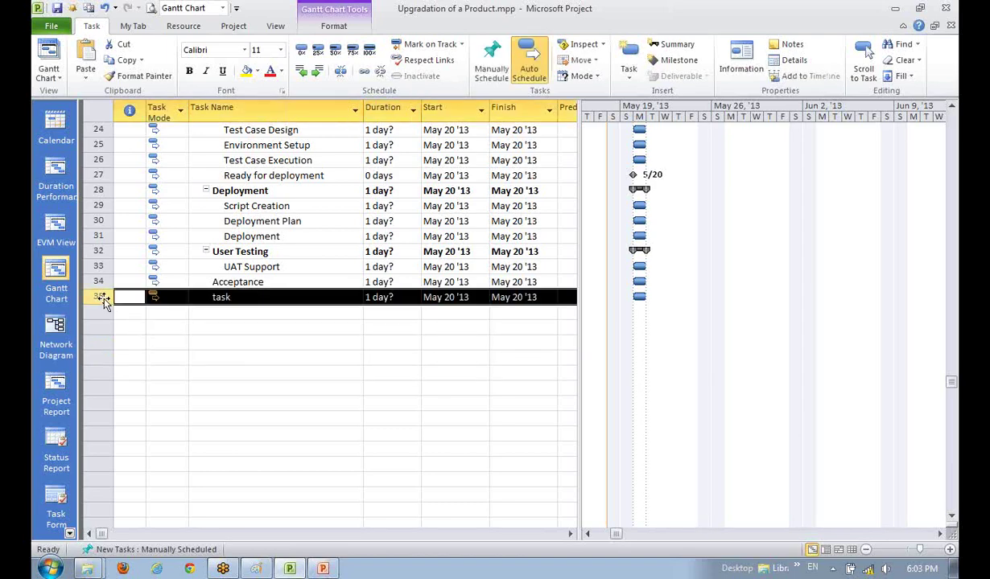
pyautogui.click(149, 549)
pyautogui.click(137, 513)
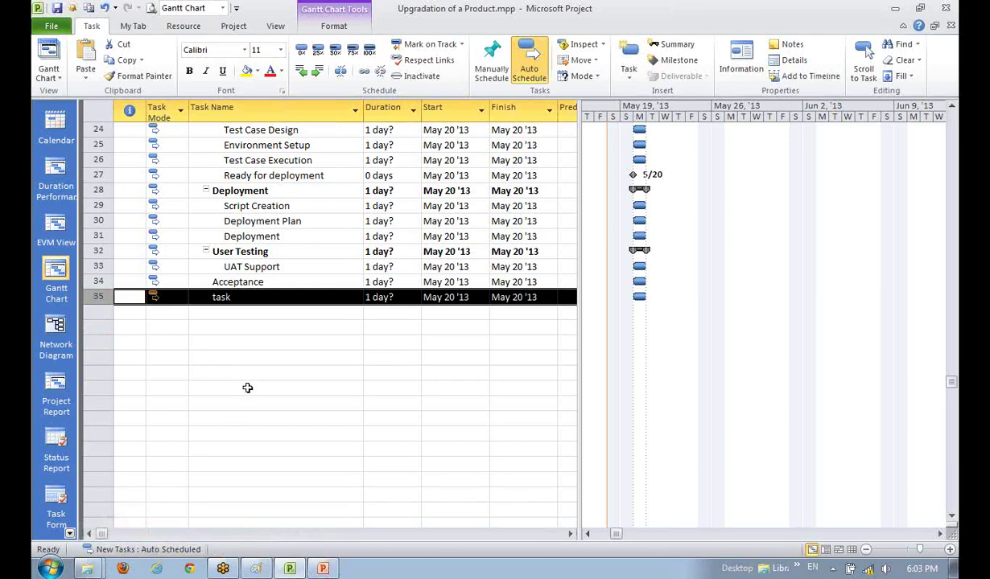
pyautogui.click(247, 388)
pyautogui.rightClick(99, 297)
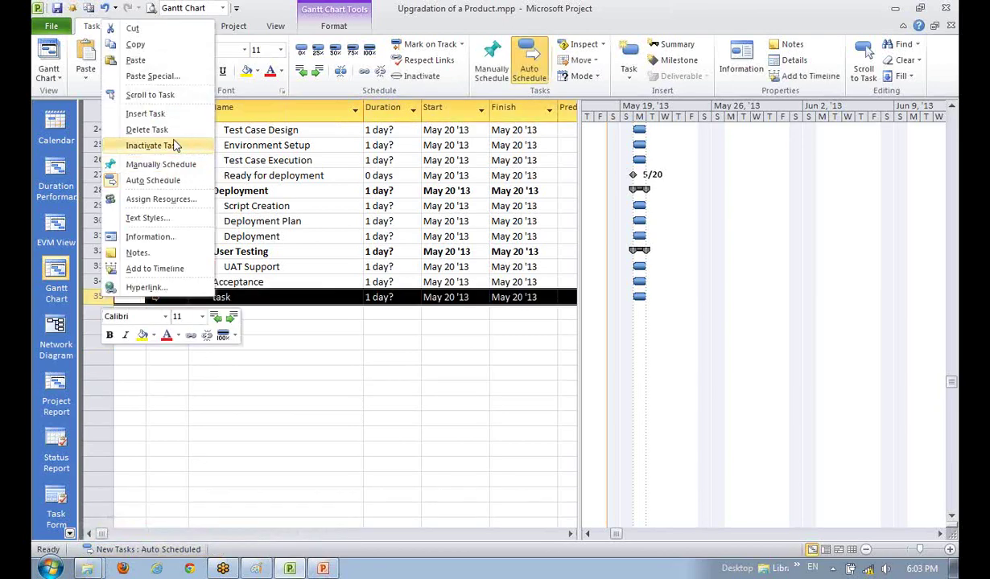
pyautogui.click(157, 129)
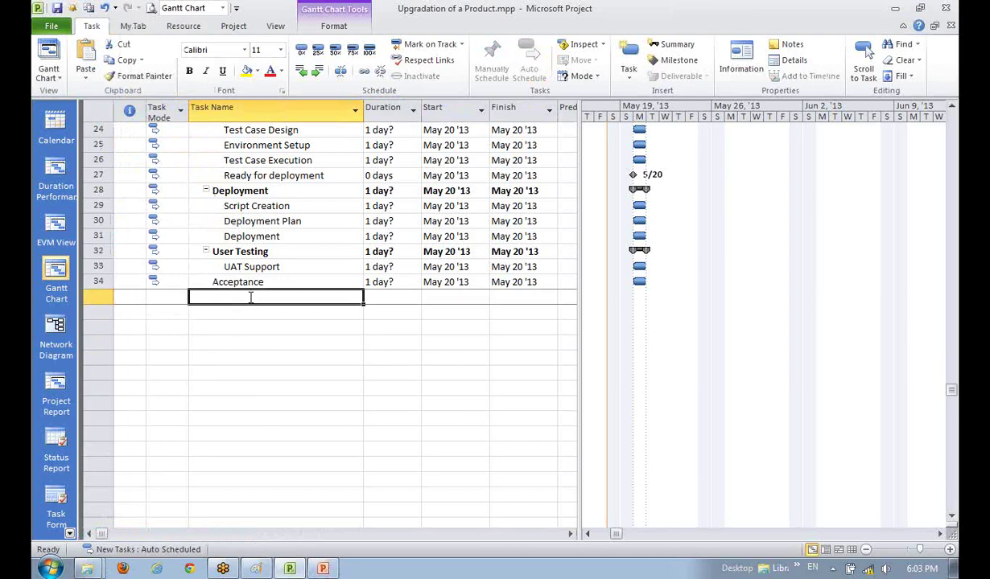
# Step: Check the duration and task mode of the Acceptance task at the end of the plan
pyautogui.scroll(1, 306, 389)
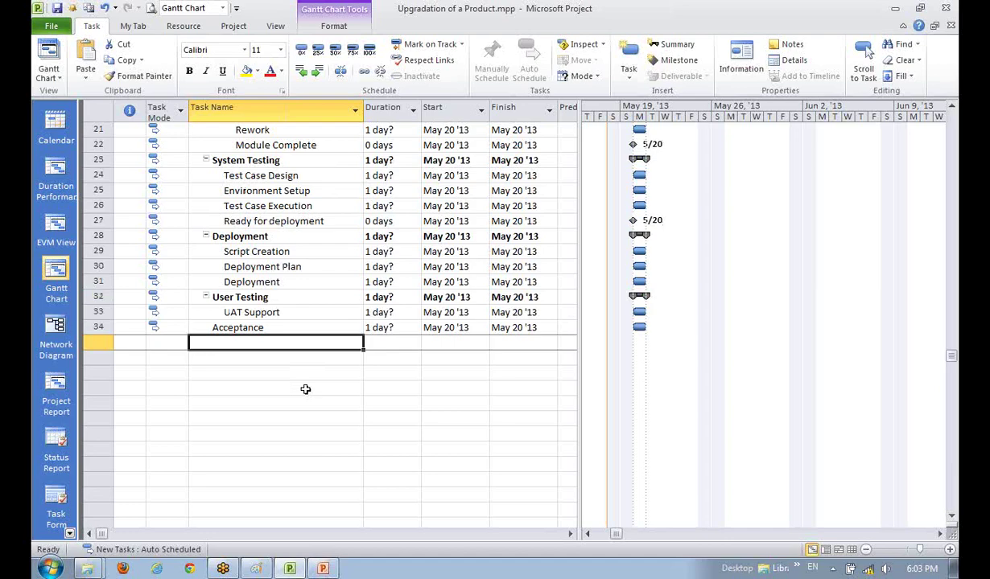
pyautogui.click(327, 326)
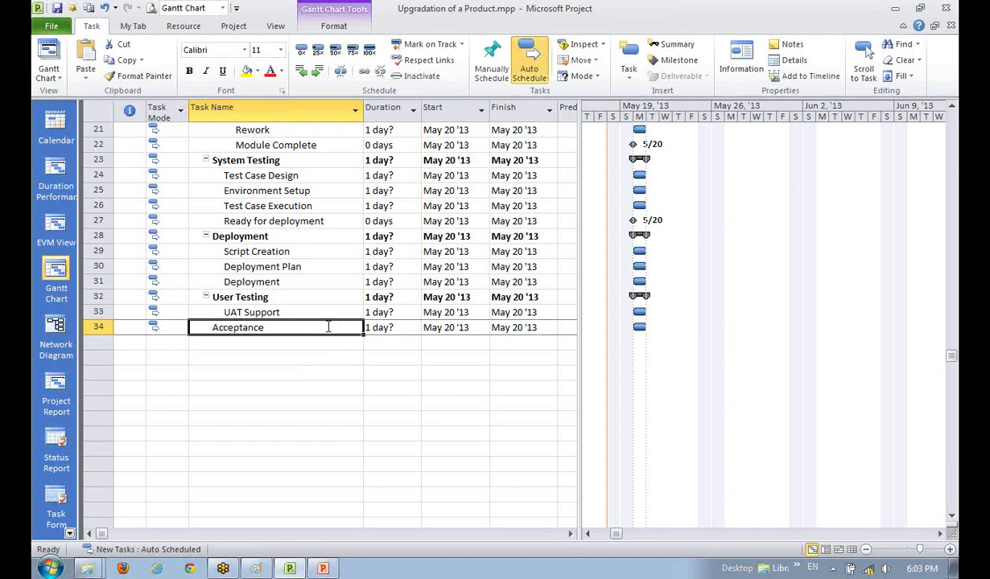
pyautogui.click(385, 325)
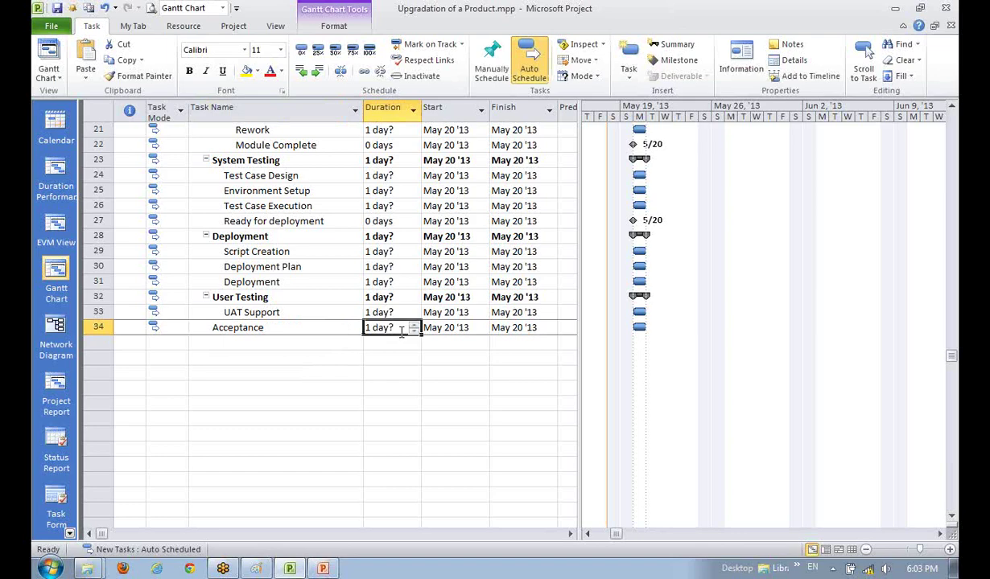
pyautogui.click(285, 390)
pyautogui.click(153, 327)
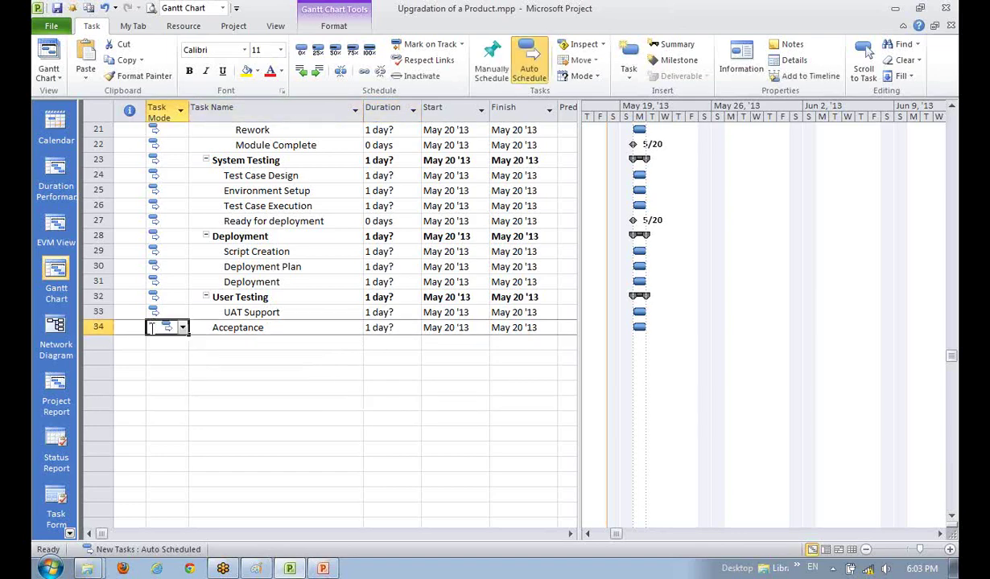
pyautogui.click(229, 370)
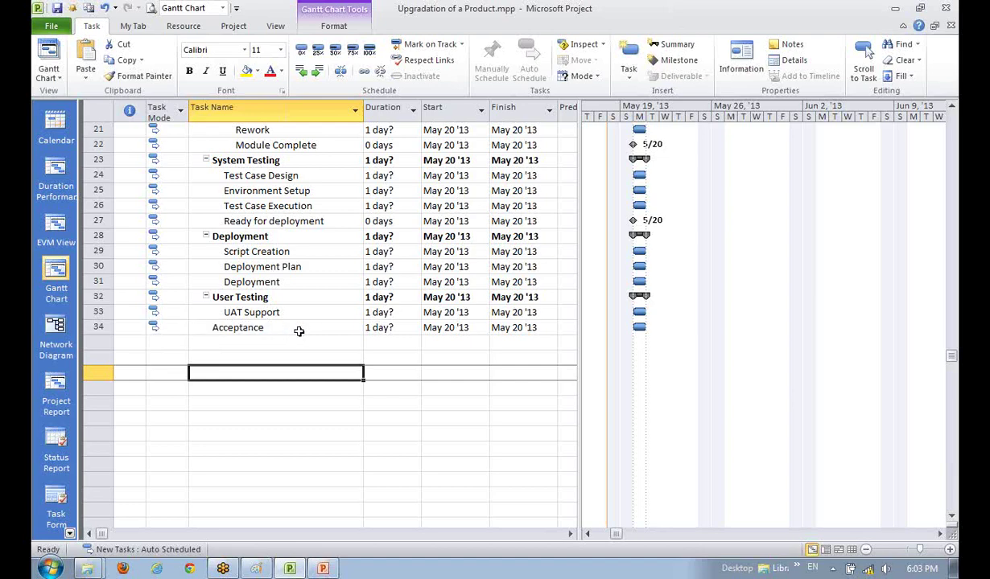
# Step: Examine the task names, durations and task modes of the plan from System Testing to Acceptance and the modules above
pyautogui.click(299, 331)
pyautogui.click(266, 110)
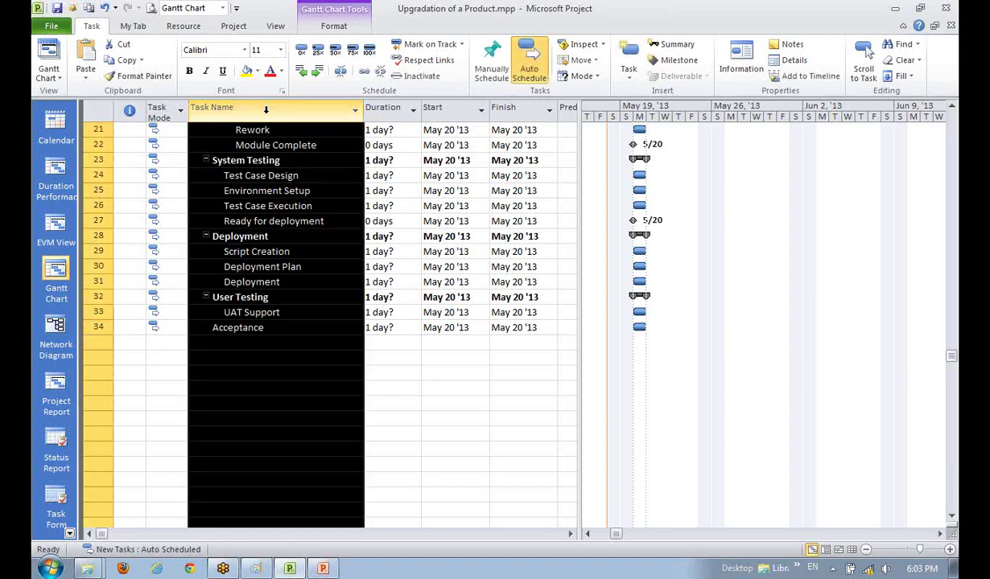
pyautogui.click(384, 111)
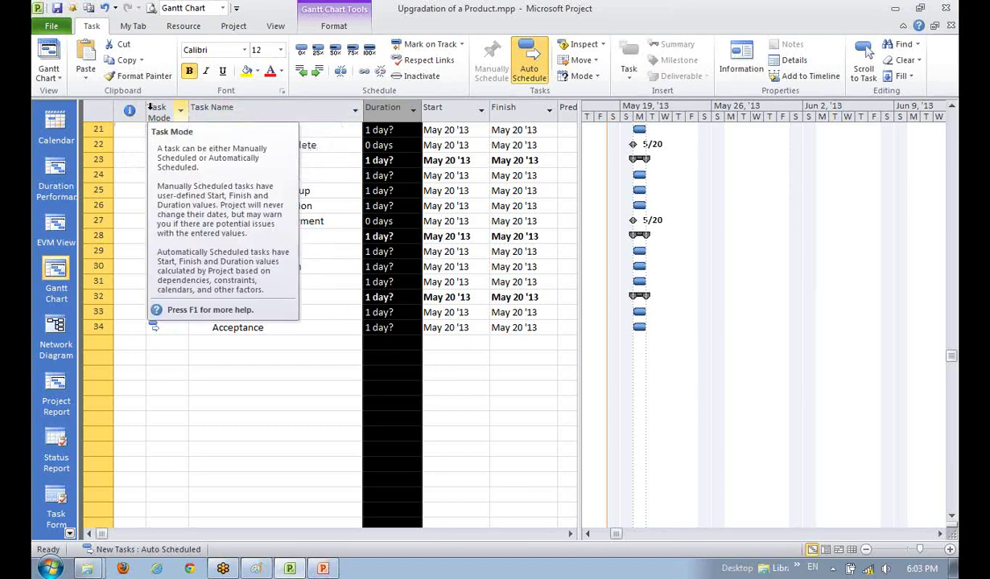
pyautogui.click(273, 235)
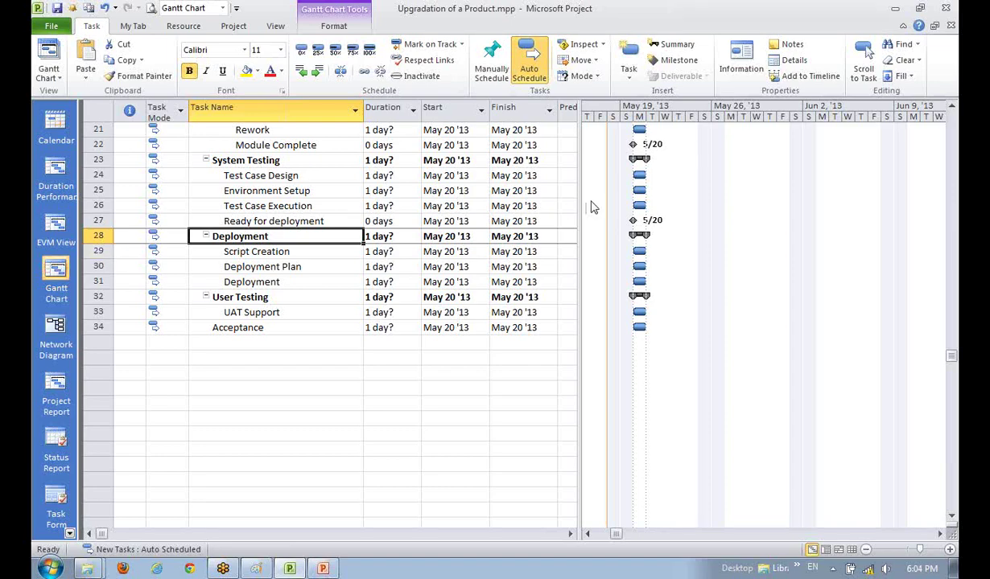
pyautogui.click(269, 175)
pyautogui.scroll(4, 338, 300)
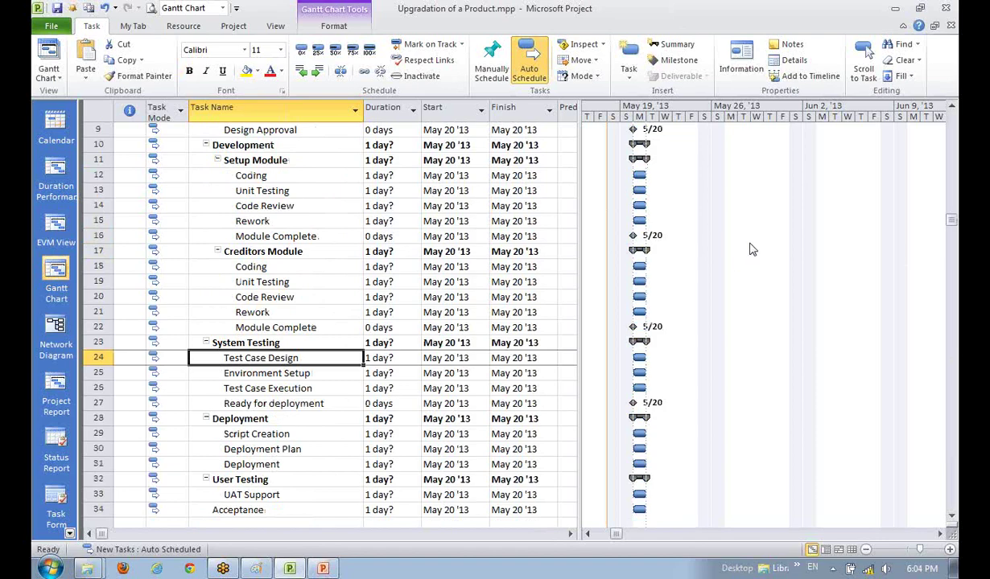
pyautogui.press('F2')
pyautogui.click(309, 206)
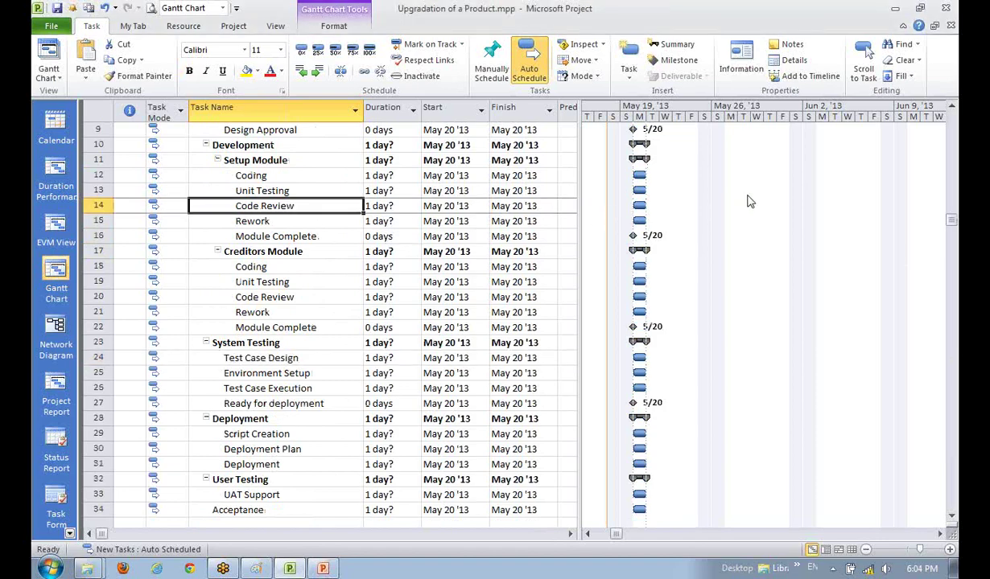
pyautogui.press('F2')
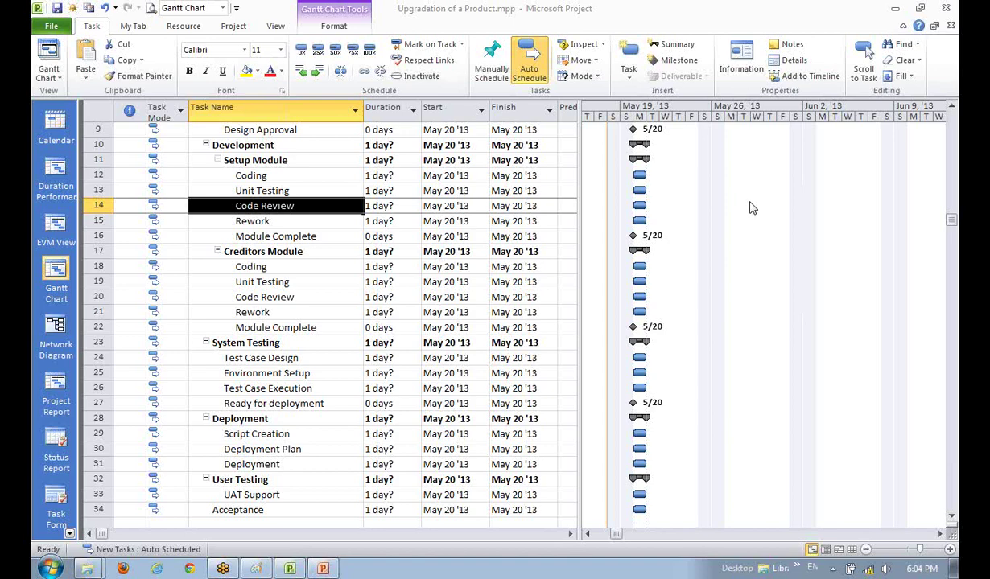
pyautogui.click(522, 236)
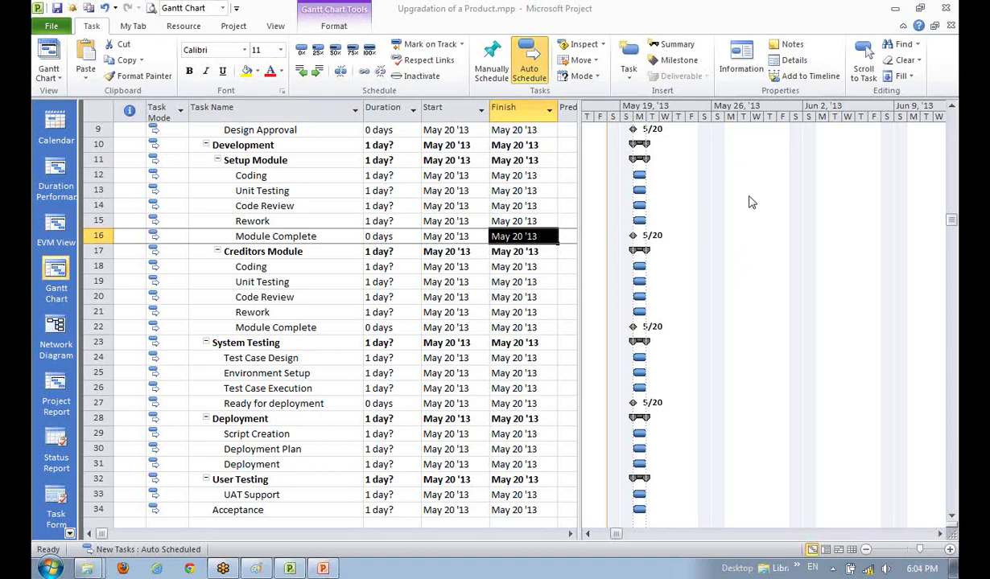
pyautogui.press('F2')
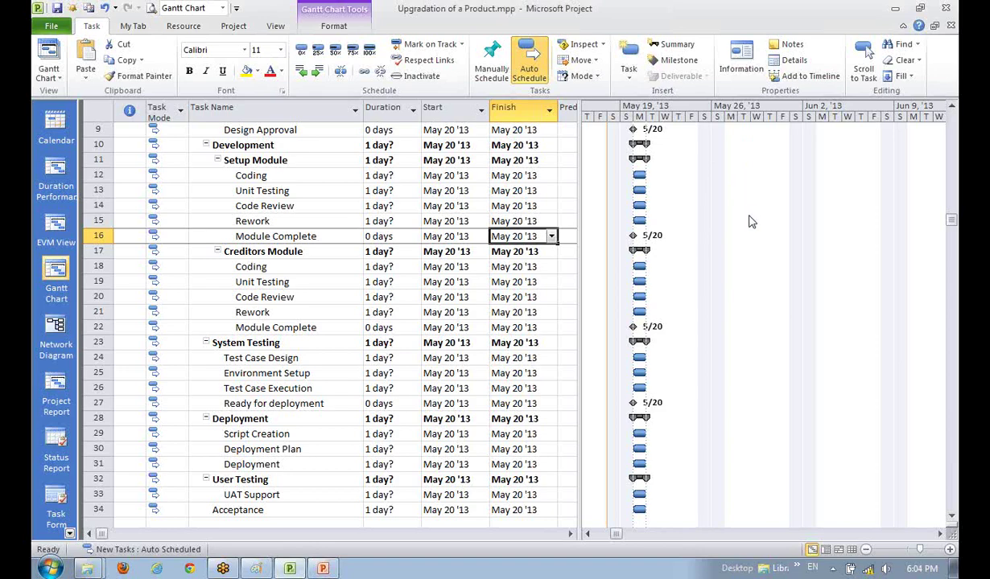
pyautogui.press('Escape')
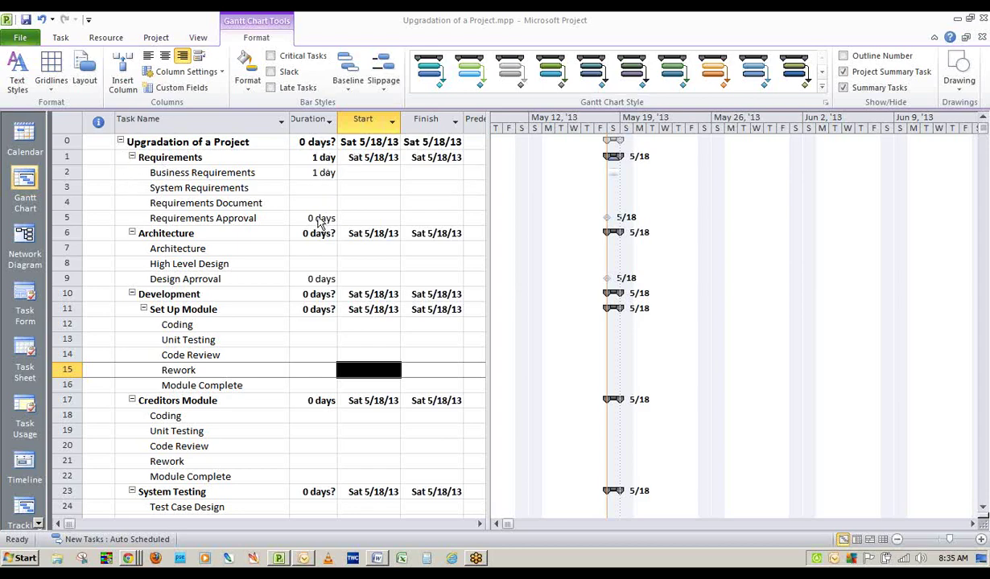
# Step: Set the duration of the Requirements summary task to 0 days
pyautogui.click(328, 157)
pyautogui.click(329, 159)
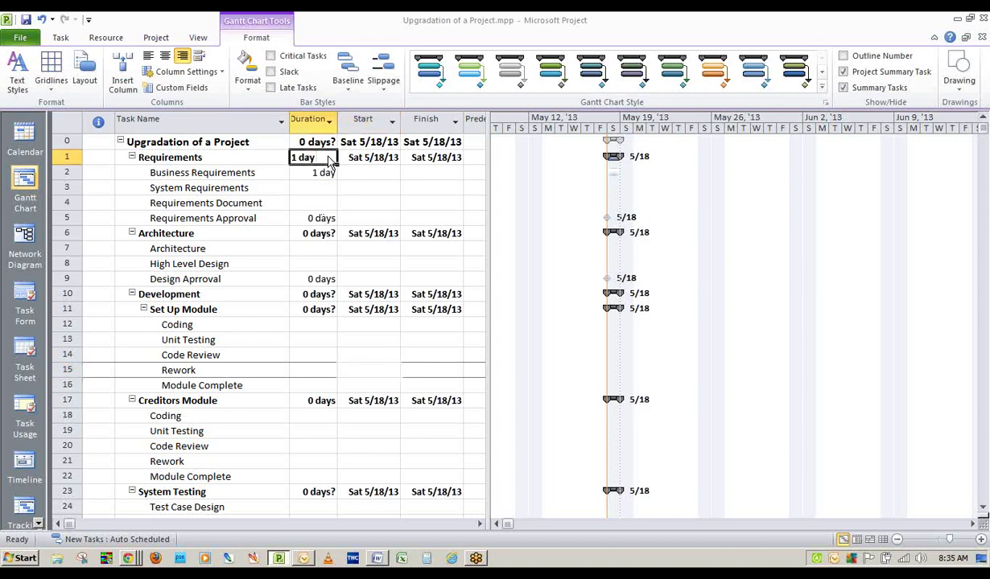
pyautogui.click(329, 159)
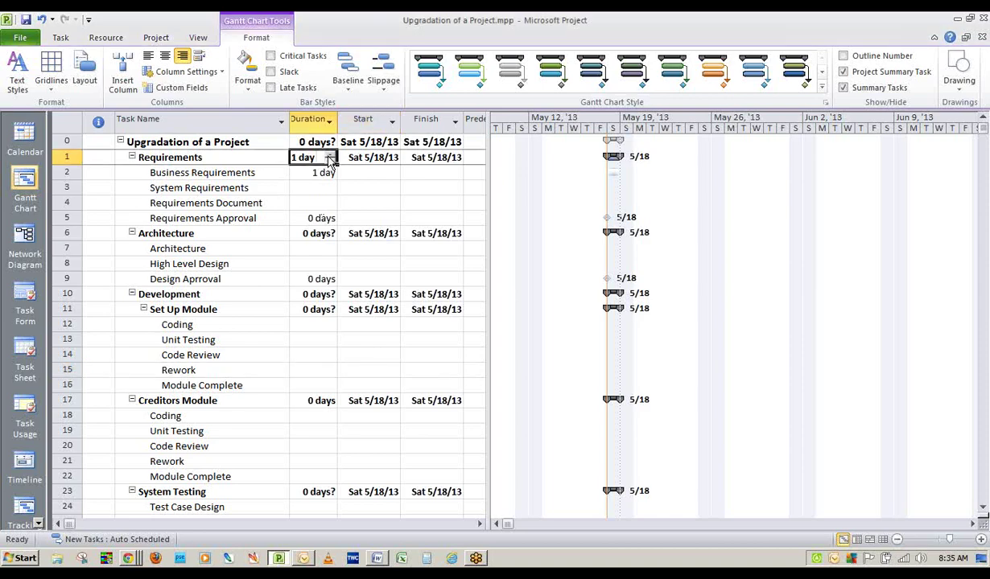
pyautogui.click(330, 161)
pyautogui.press('Return')
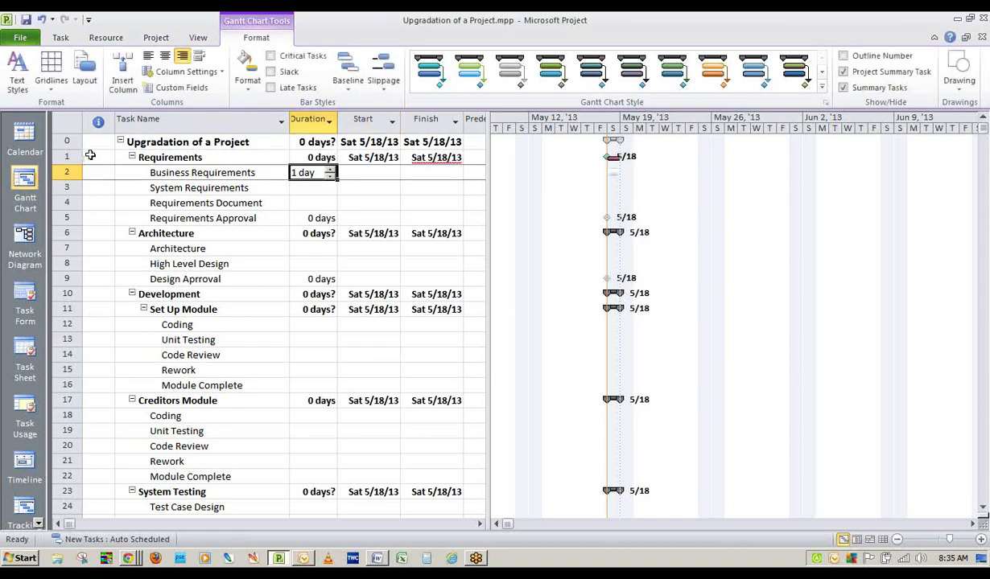
# Step: Insert a Task Mode column in front of the Task Name column
pyautogui.click(99, 141)
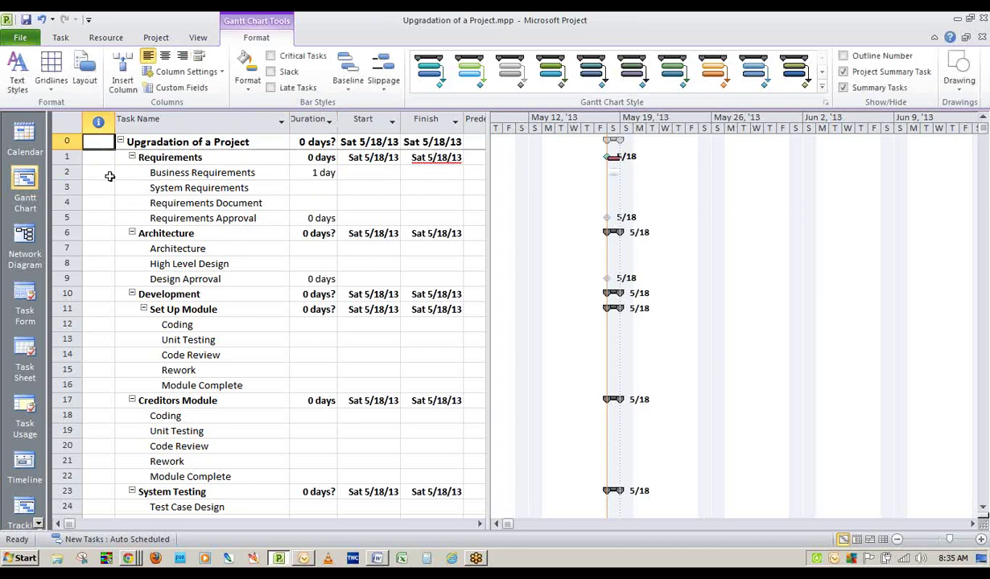
pyautogui.click(137, 119)
pyautogui.rightClick(140, 123)
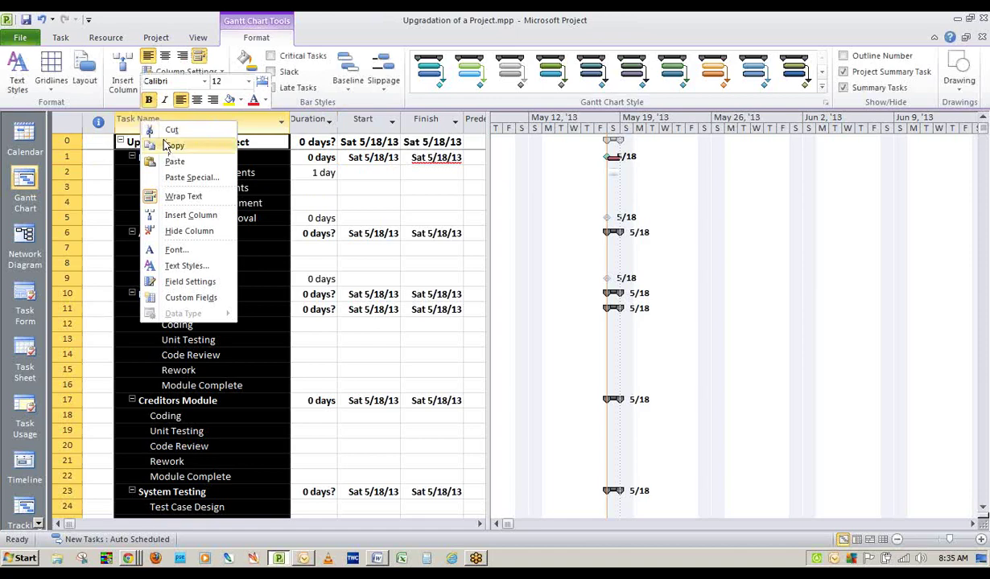
pyautogui.click(153, 141)
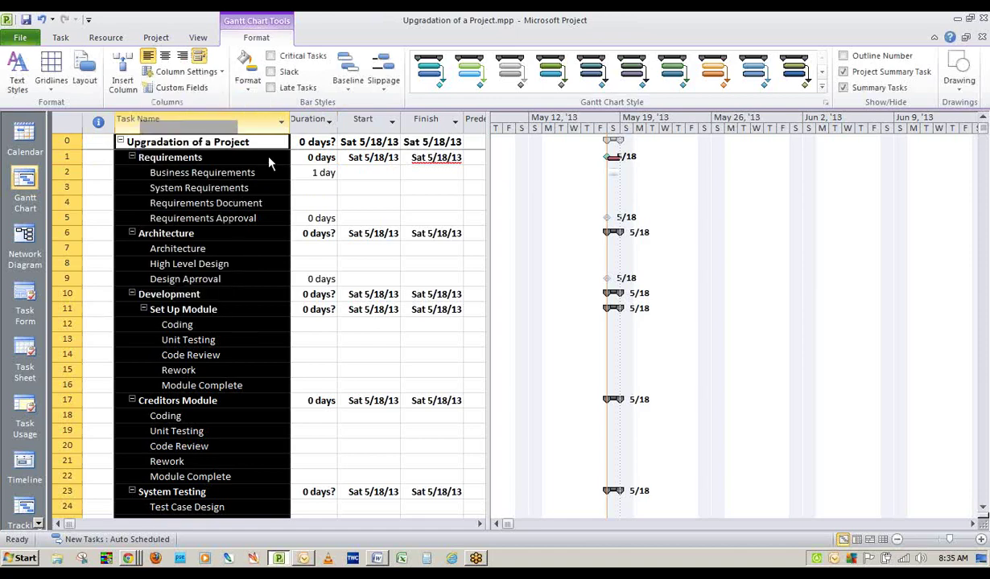
pyautogui.rightClick(198, 123)
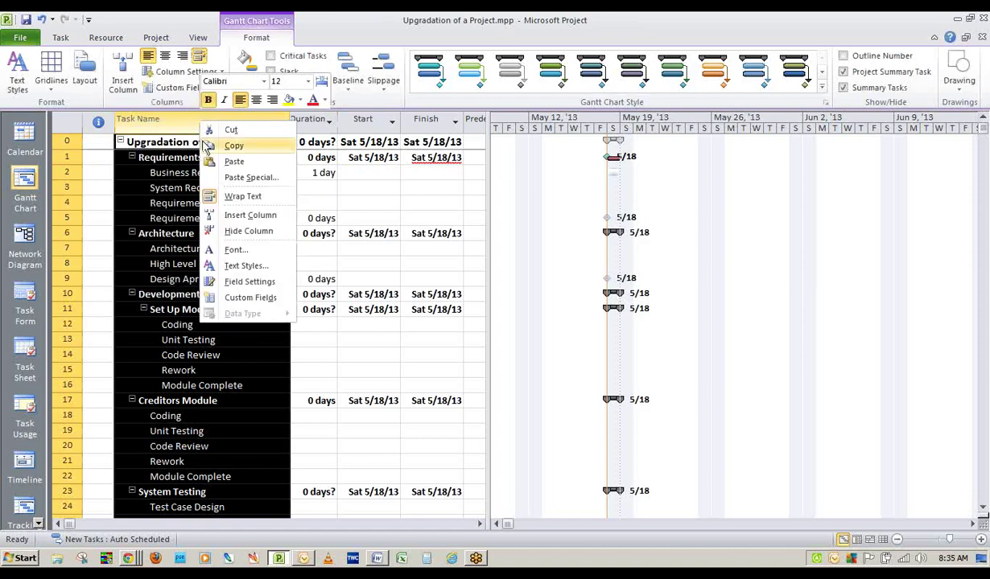
pyautogui.click(227, 215)
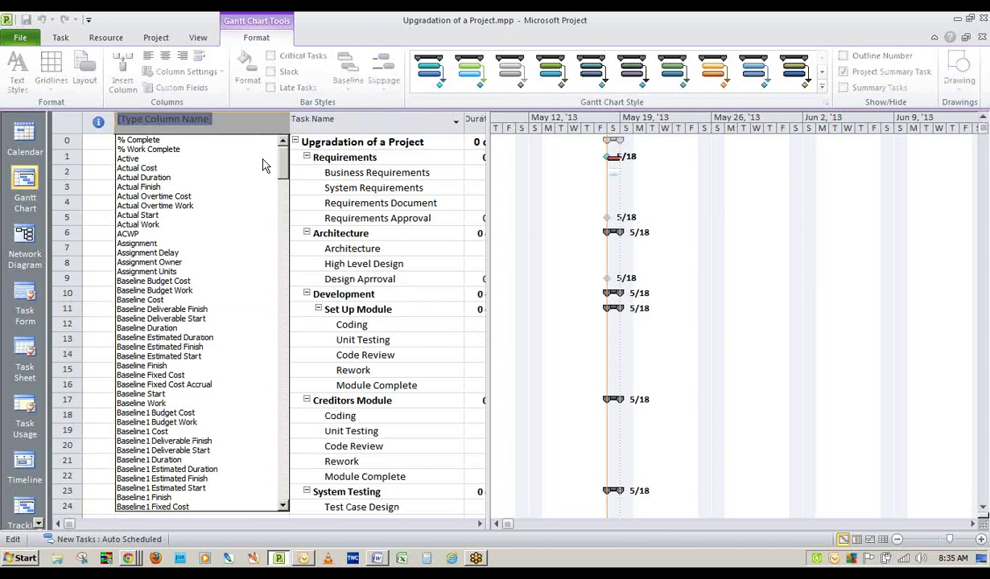
pyautogui.write('task Calendar')
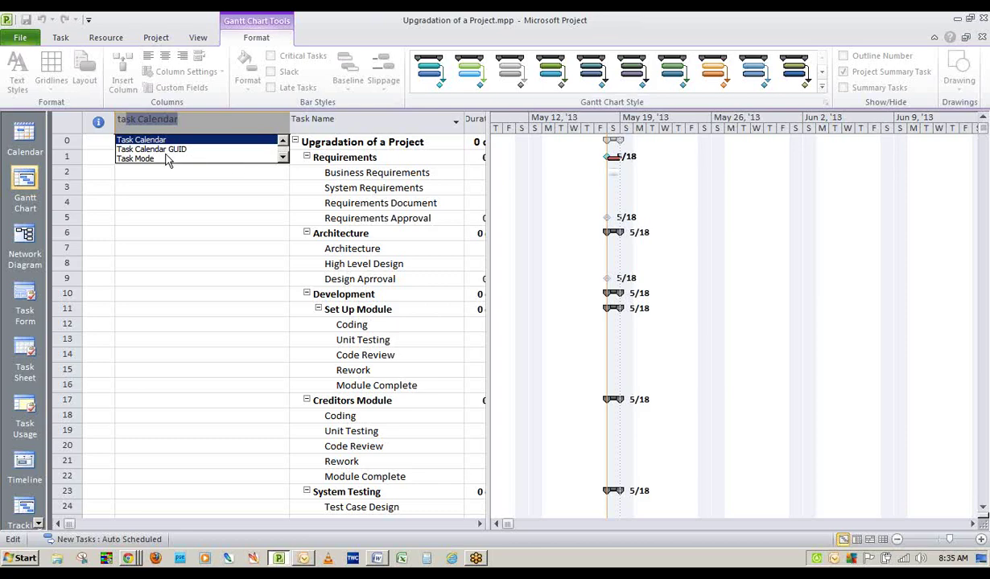
pyautogui.click(157, 160)
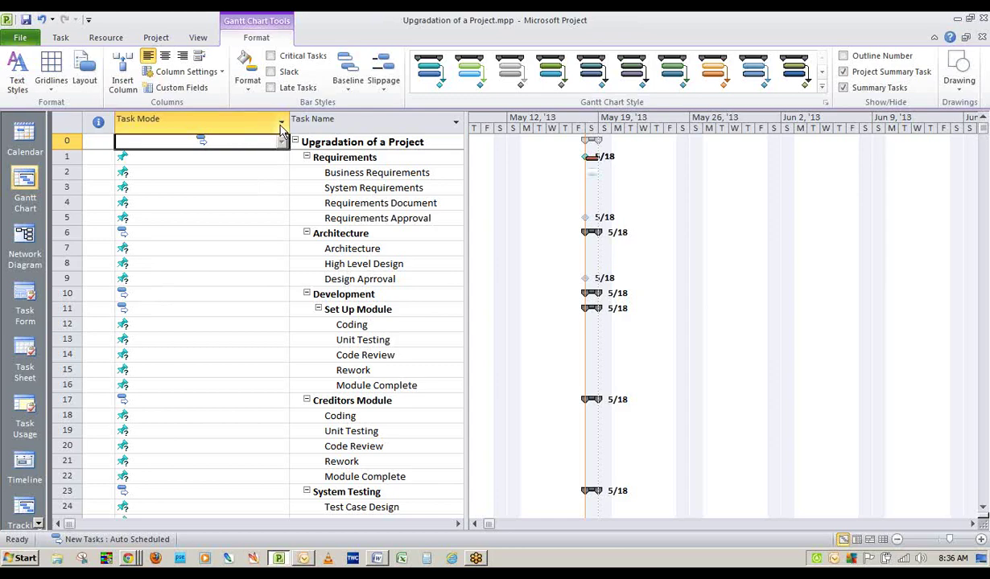
# Step: Narrow the Task Mode column so that the Duration column fits in the task table
pyautogui.click(286, 188)
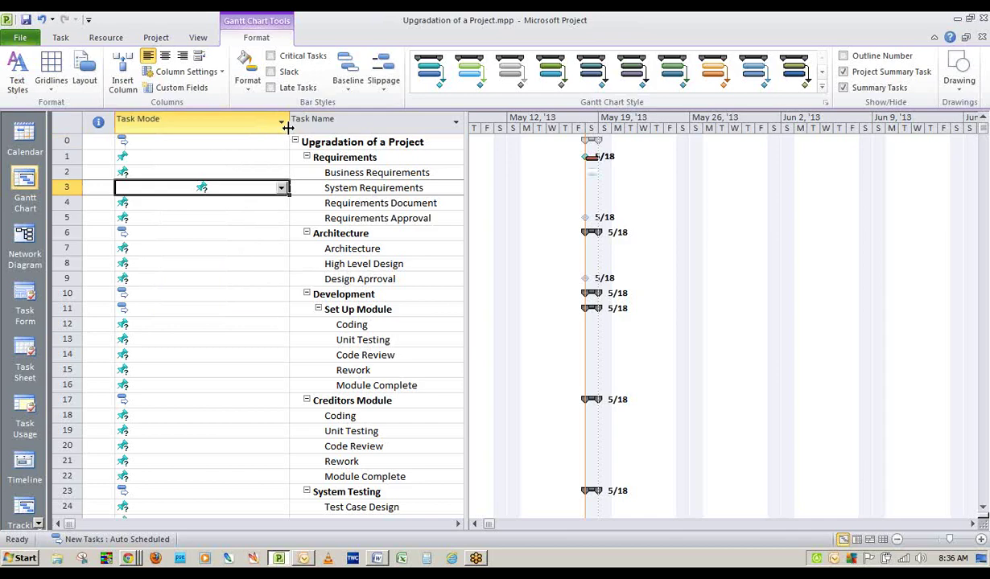
pyautogui.moveTo(287, 127); pyautogui.dragTo(218, 127)
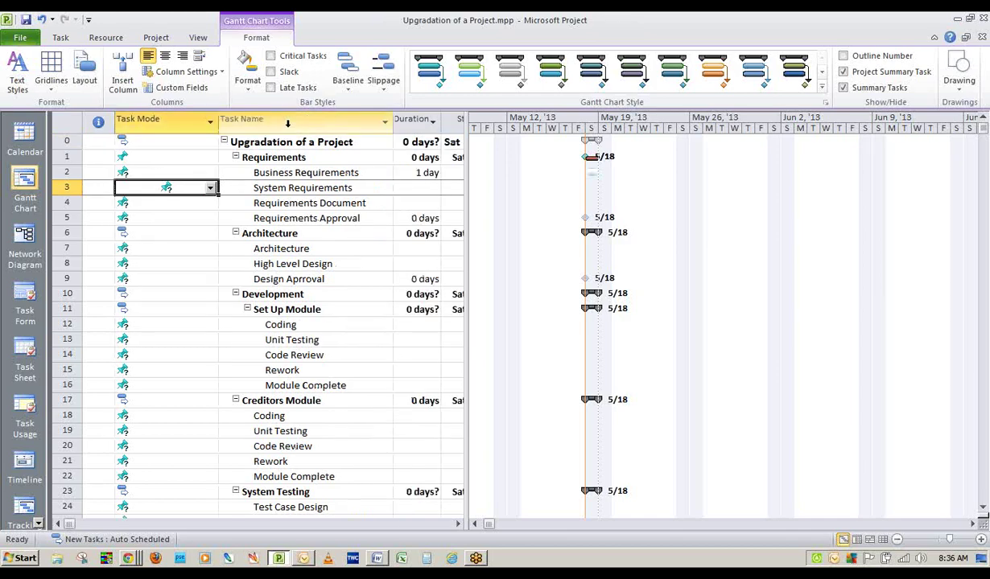
pyautogui.click(135, 542)
pyautogui.click(135, 544)
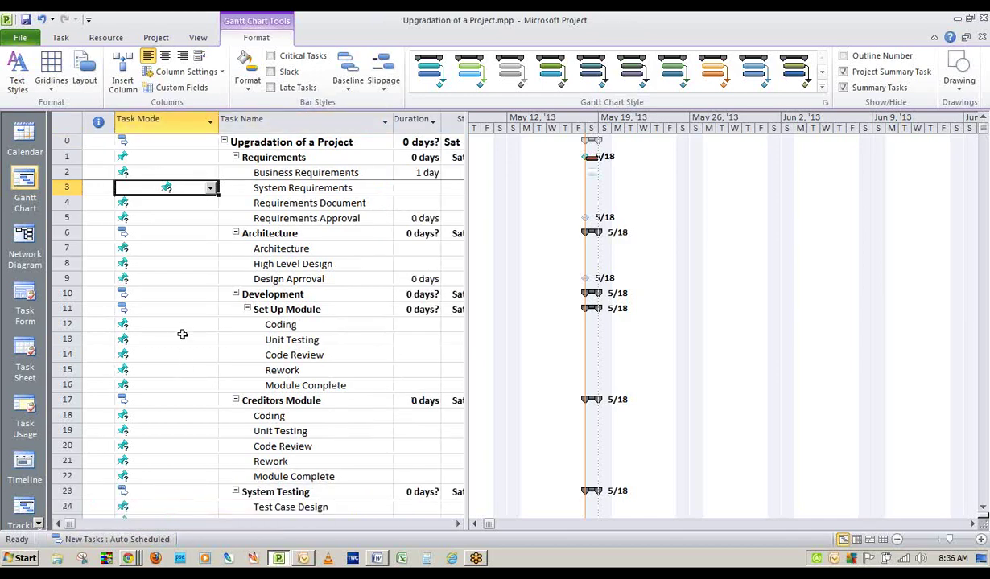
# Step: Switch all tasks of the plan to Auto Schedule at once through the entire Task Mode column
pyautogui.click(185, 264)
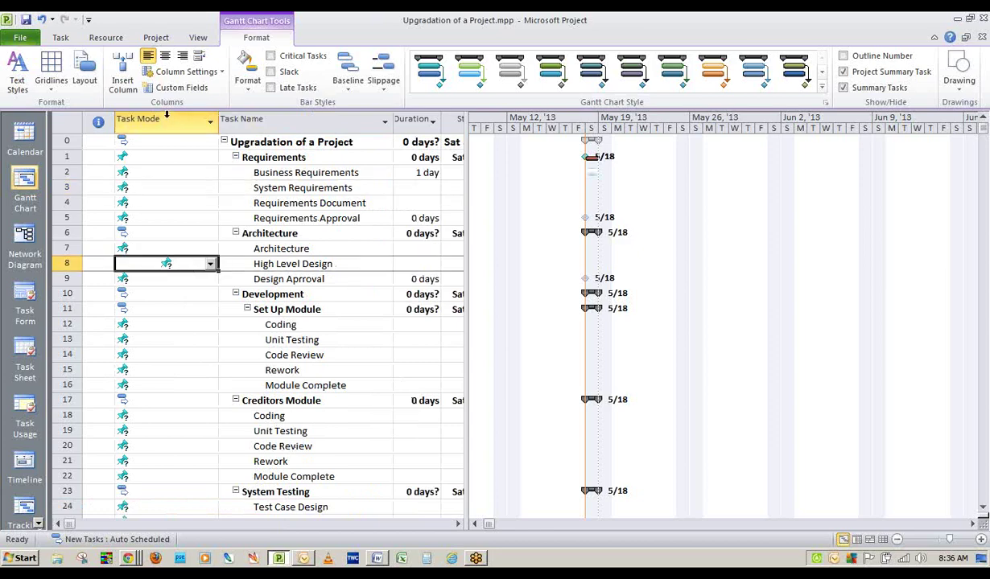
pyautogui.click(167, 119)
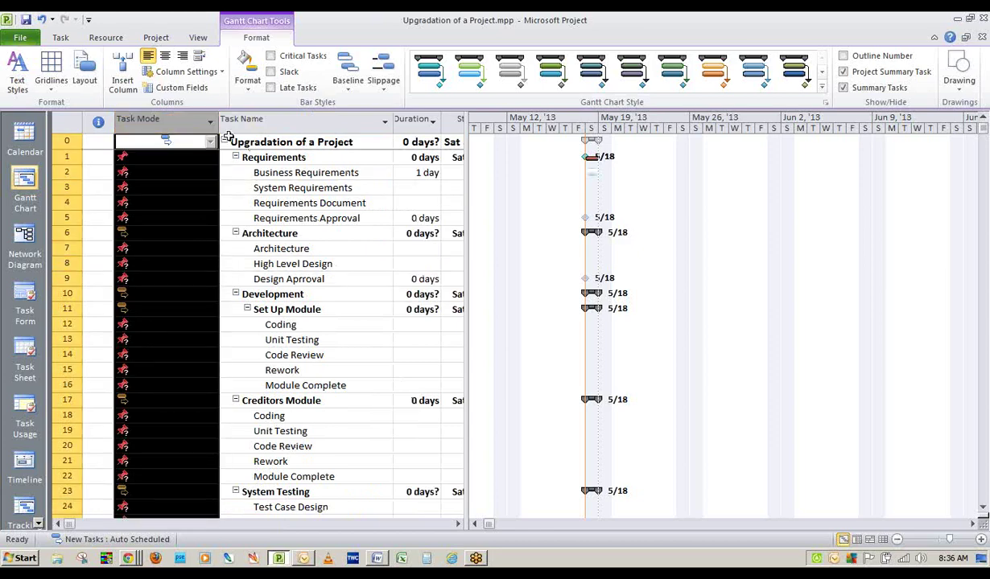
pyautogui.click(201, 211)
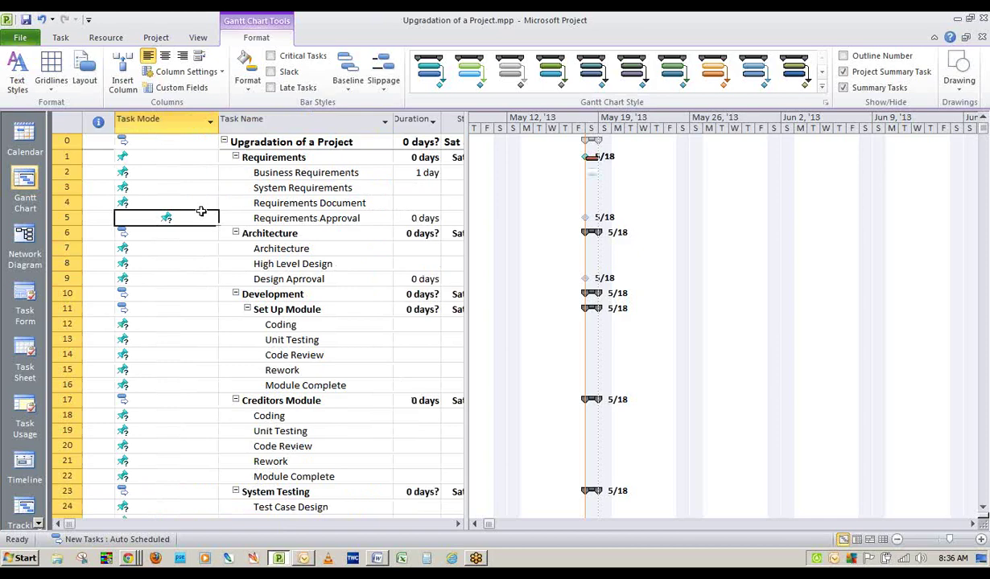
pyautogui.click(165, 119)
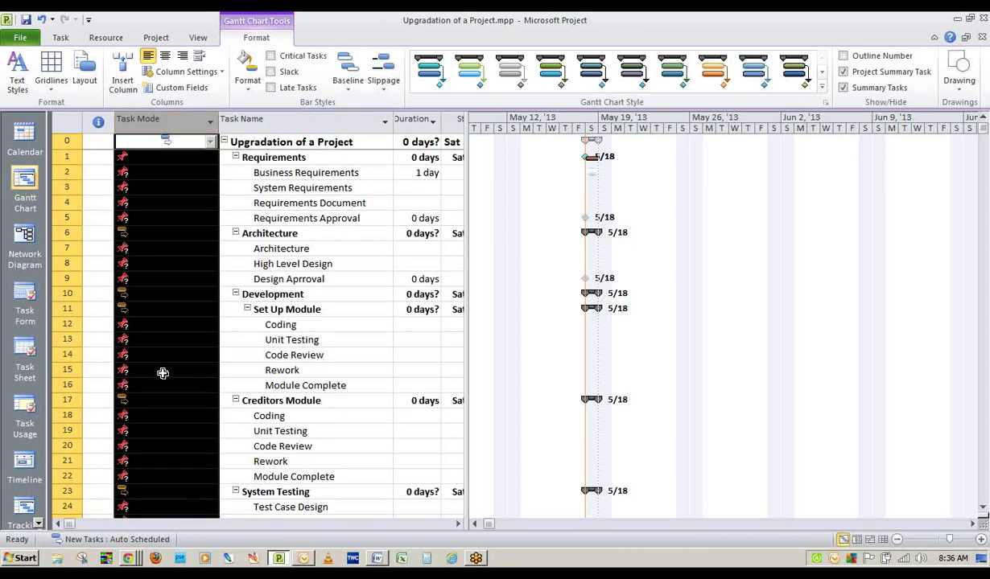
pyautogui.rightClick(171, 120)
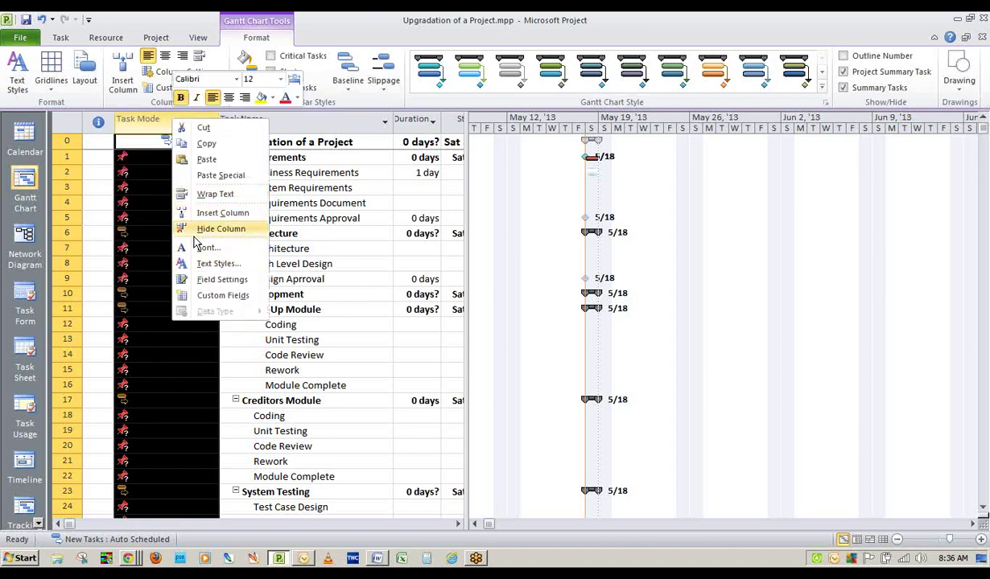
pyautogui.click(164, 394)
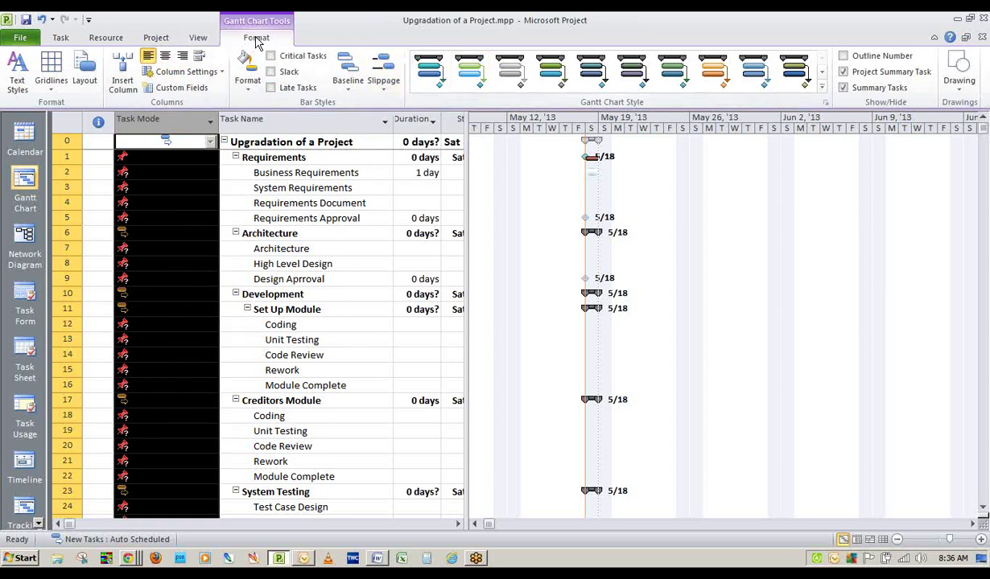
pyautogui.click(60, 40)
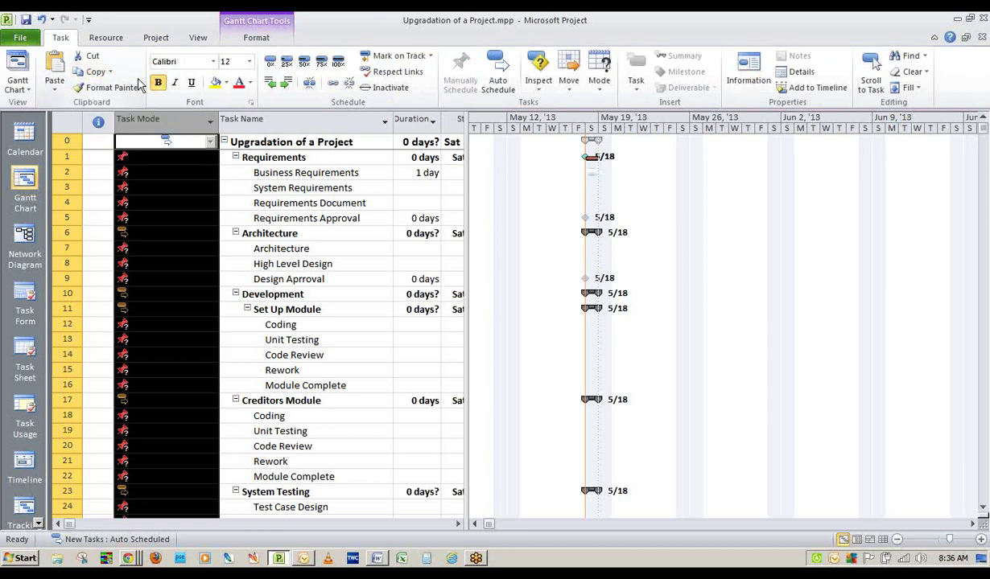
pyautogui.click(501, 78)
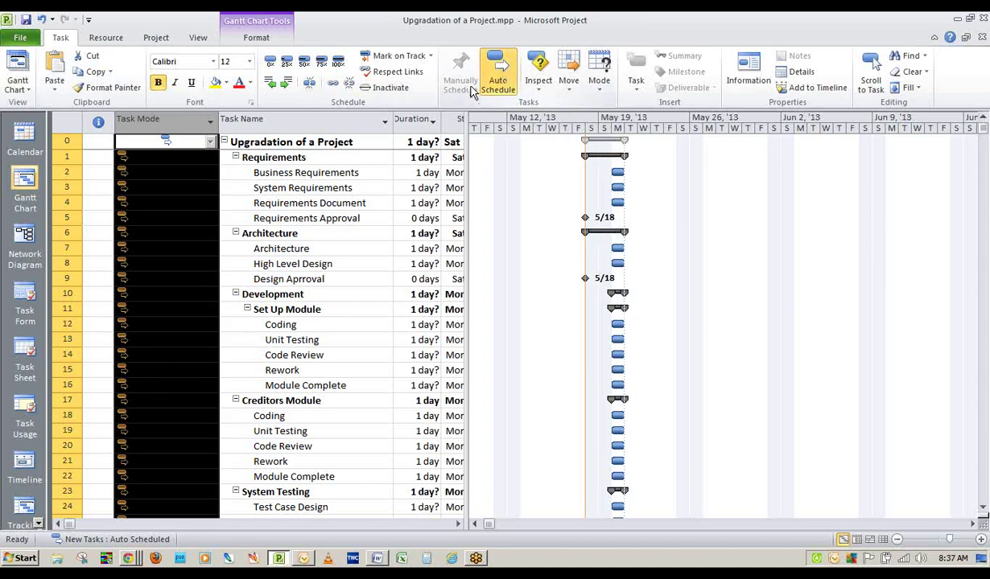
# Step: Narrow the Task Mode column to little more than its icons and widen the task table to show the Finish column
pyautogui.moveTo(219, 124); pyautogui.dragTo(149, 127)
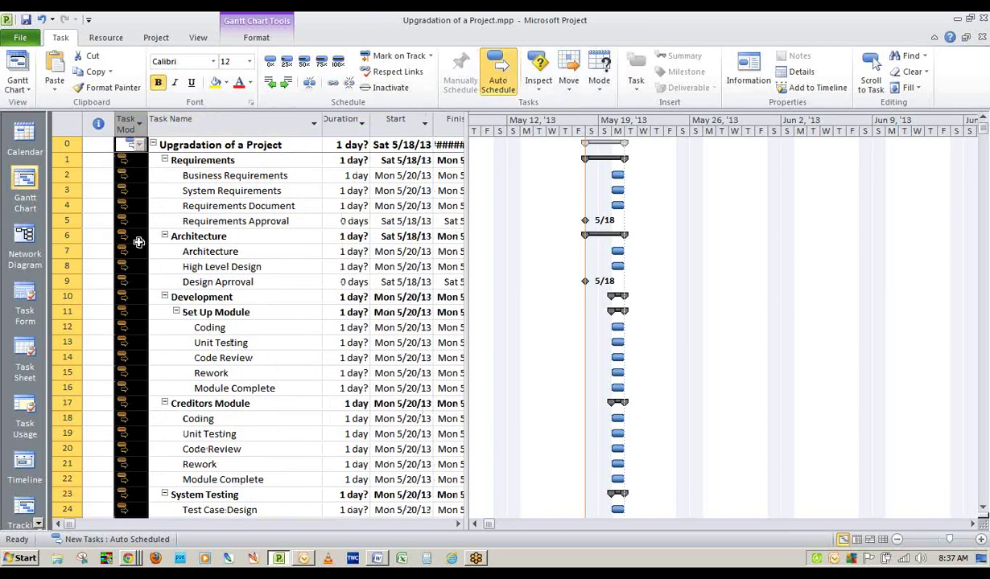
pyautogui.click(129, 266)
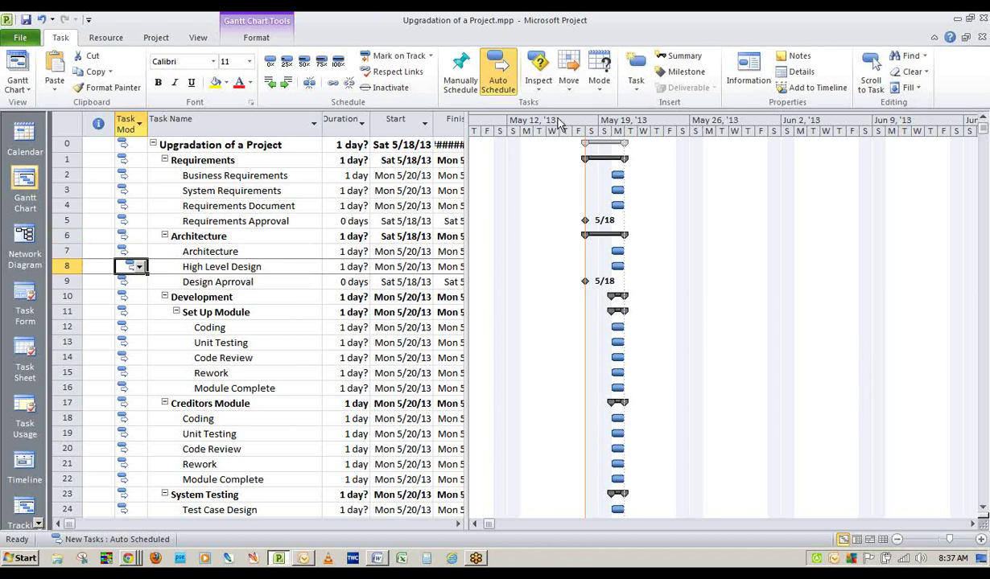
pyautogui.moveTo(465, 120); pyautogui.dragTo(480, 124)
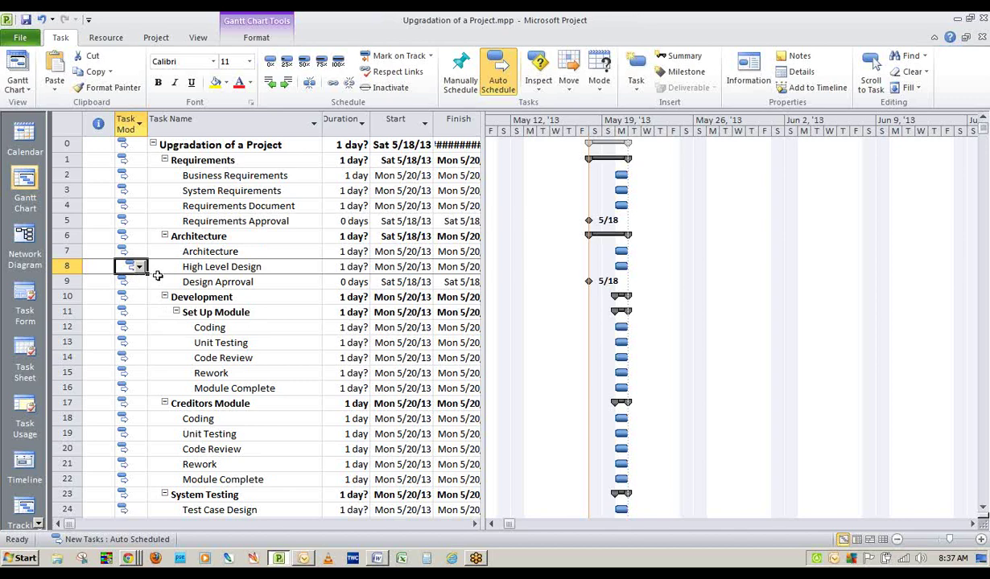
pyautogui.click(476, 559)
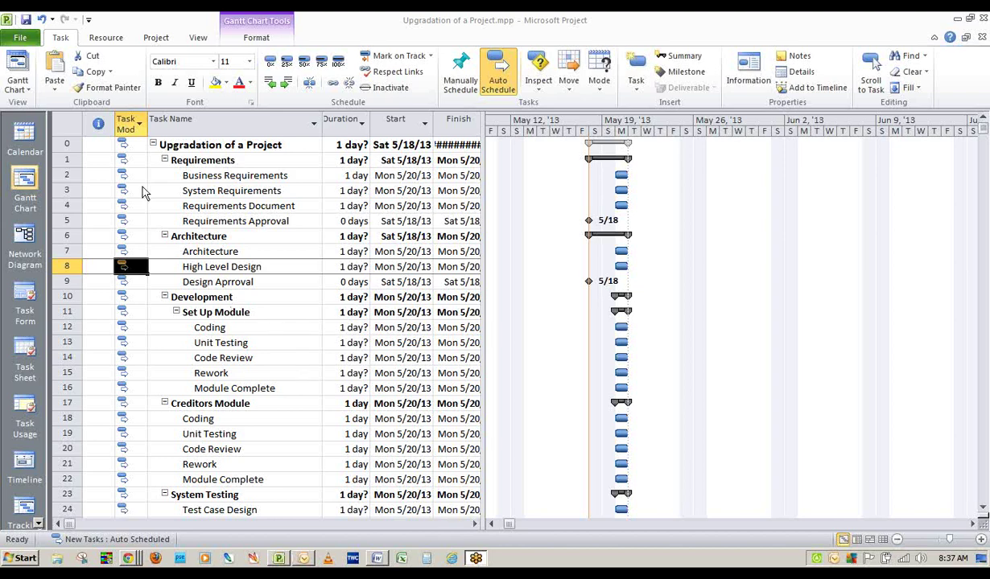
pyautogui.click(124, 162)
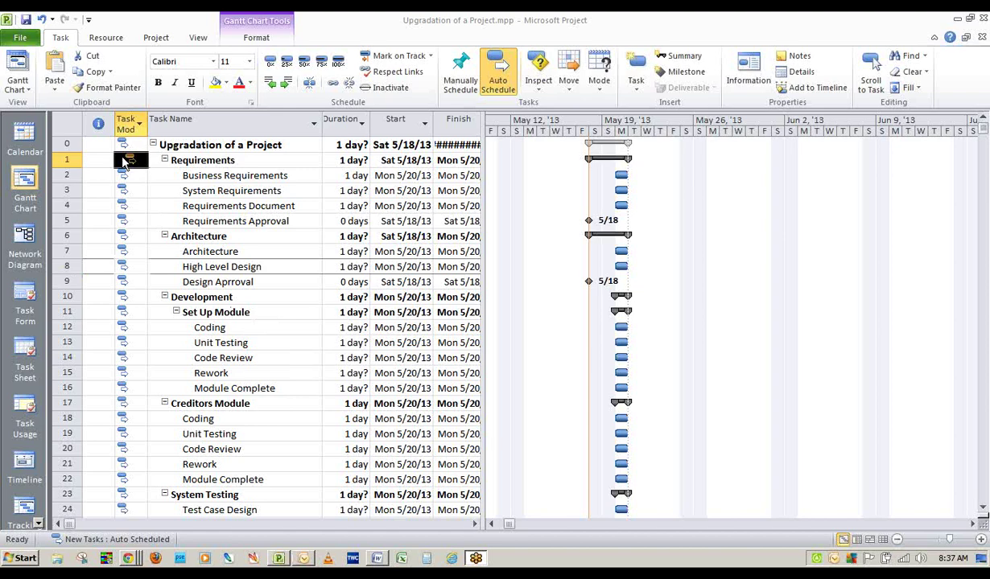
# Step: Widen the task table a little more so that the Finish column fits completely beside the Gantt chart
pyautogui.press('Up')
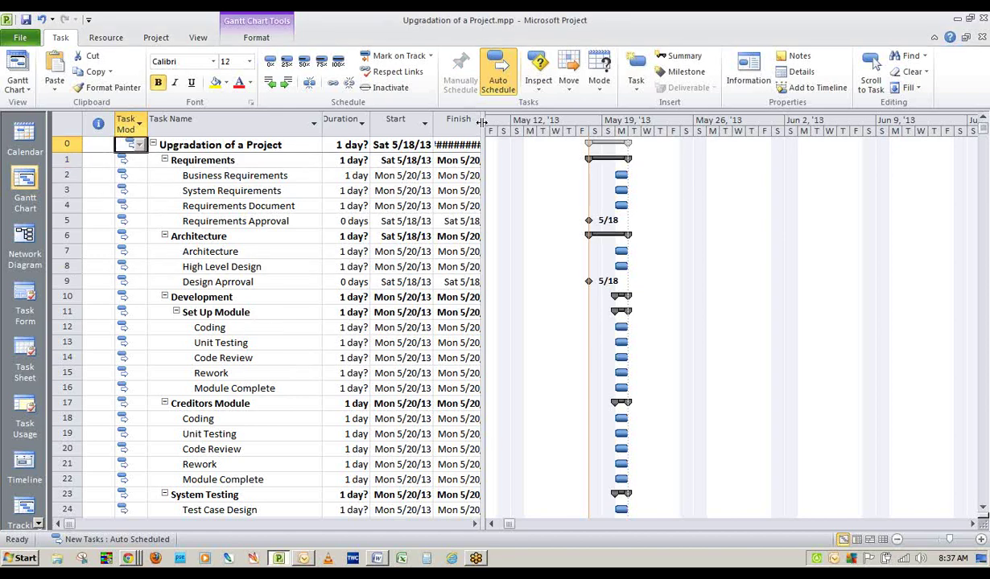
pyautogui.moveTo(482, 122); pyautogui.dragTo(515, 130)
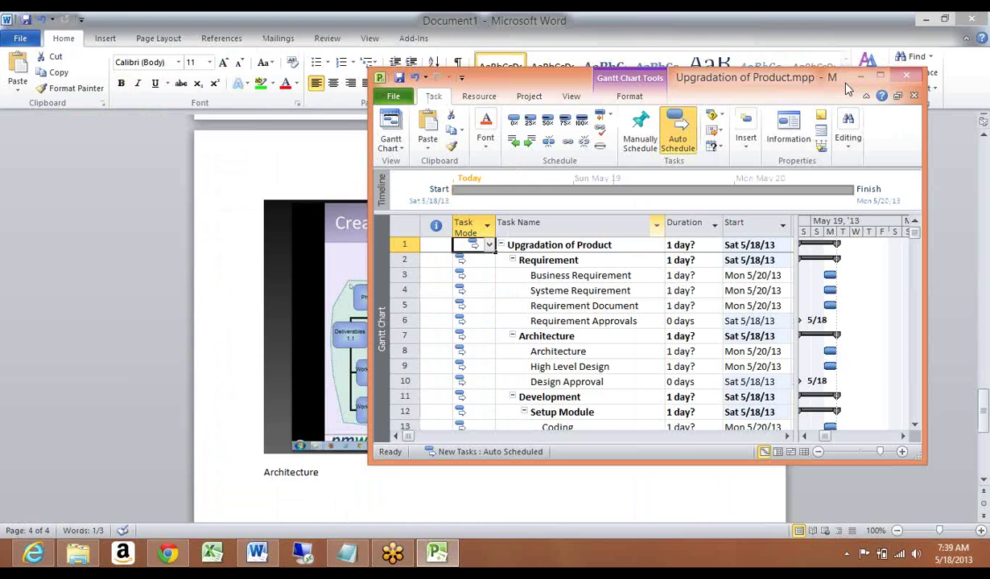
# Step: Maximize the Upgradation of Product window, and widen the task table of the Upgradation of a Product plan to show more of the Predecessors column
pyautogui.doubleClick(846, 86)
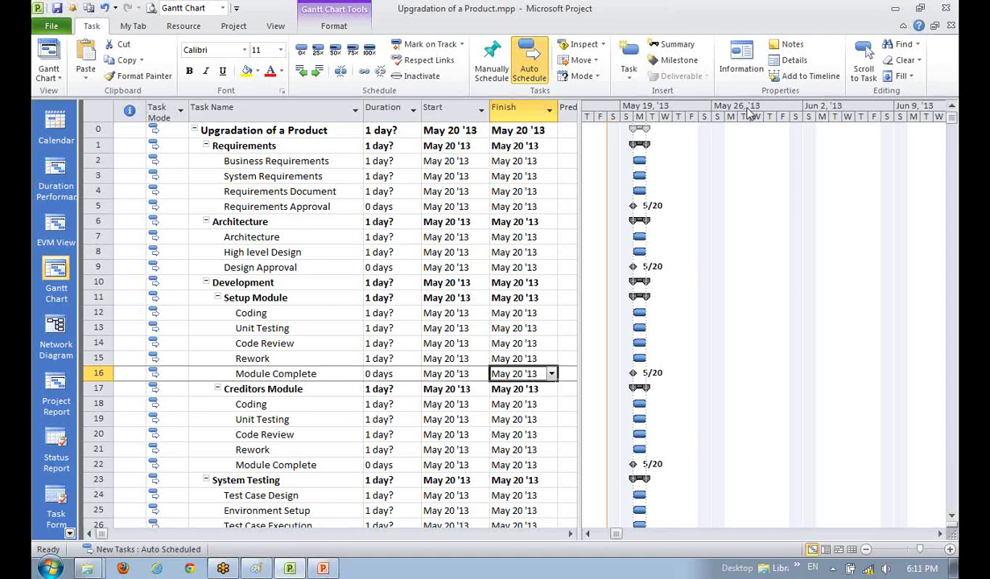
pyautogui.moveTo(579, 206); pyautogui.dragTo(591, 206)
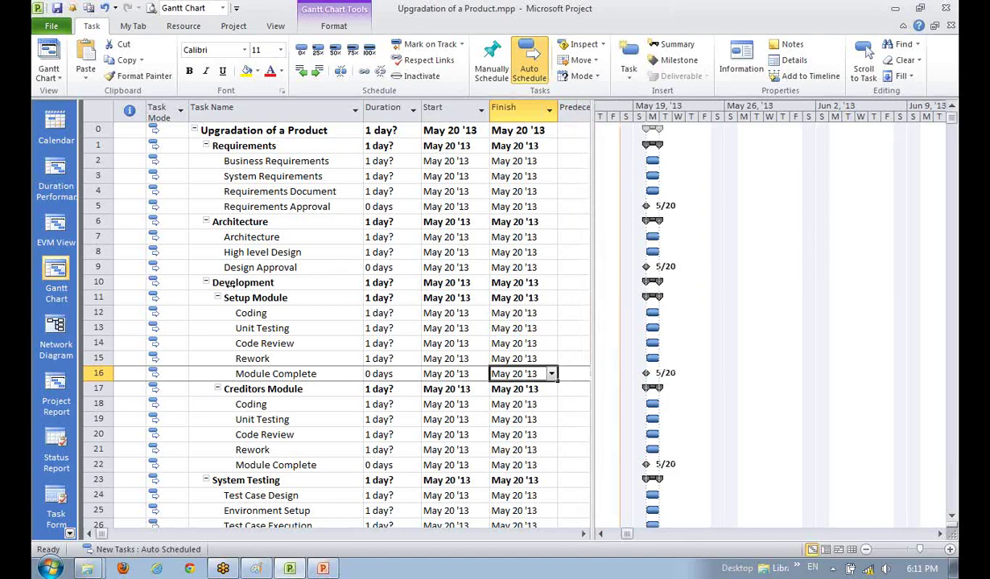
# Step: Examine the project summary task, the Requirements summary task and its subtasks in the task table
pyautogui.click(249, 173)
pyautogui.click(256, 160)
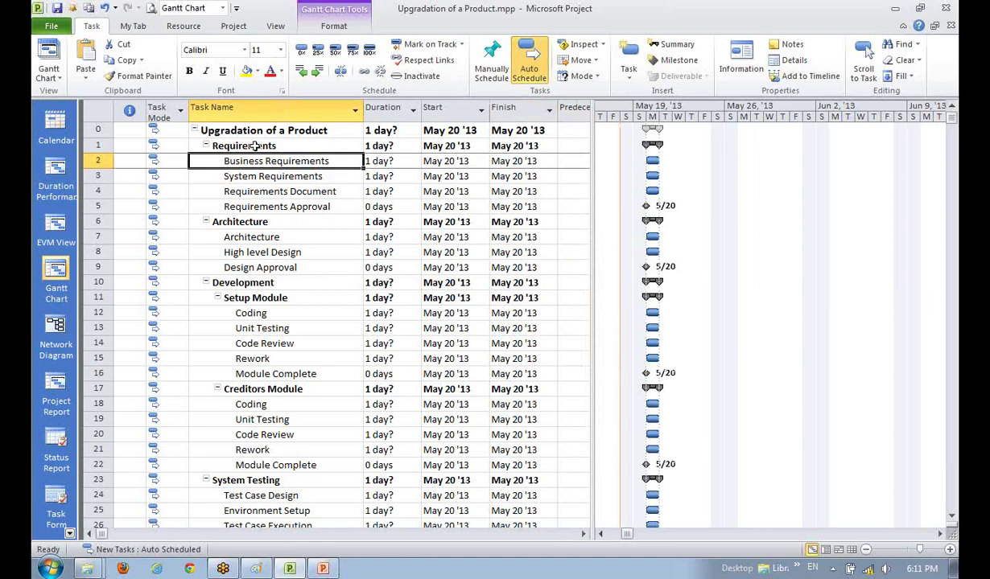
pyautogui.click(246, 145)
pyautogui.click(241, 128)
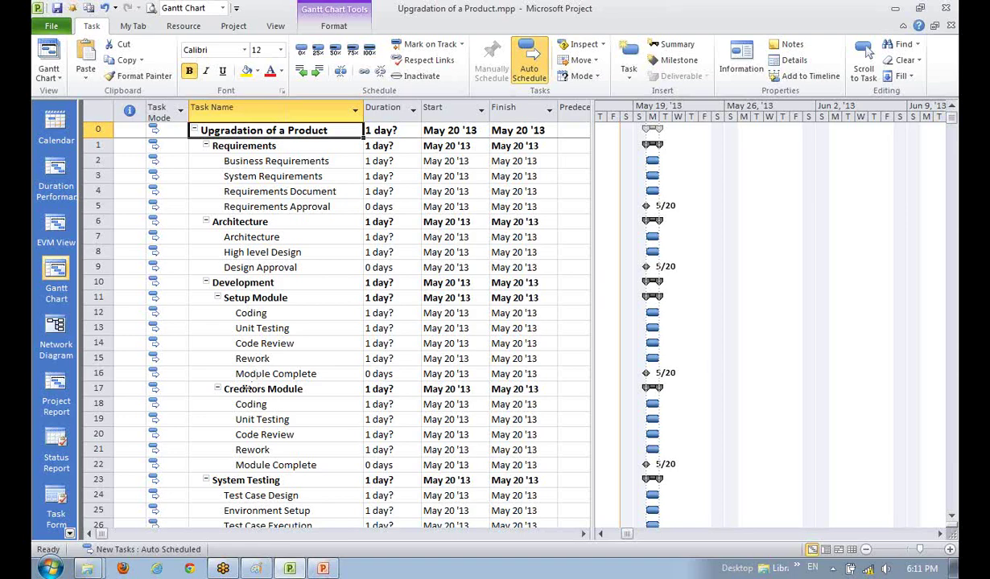
pyautogui.click(262, 202)
pyautogui.click(271, 158)
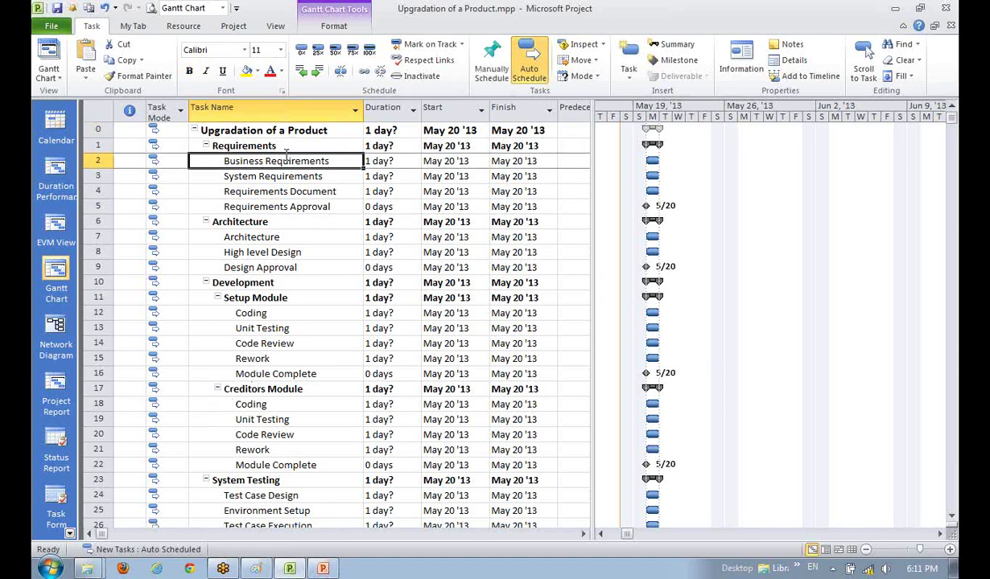
pyautogui.click(281, 143)
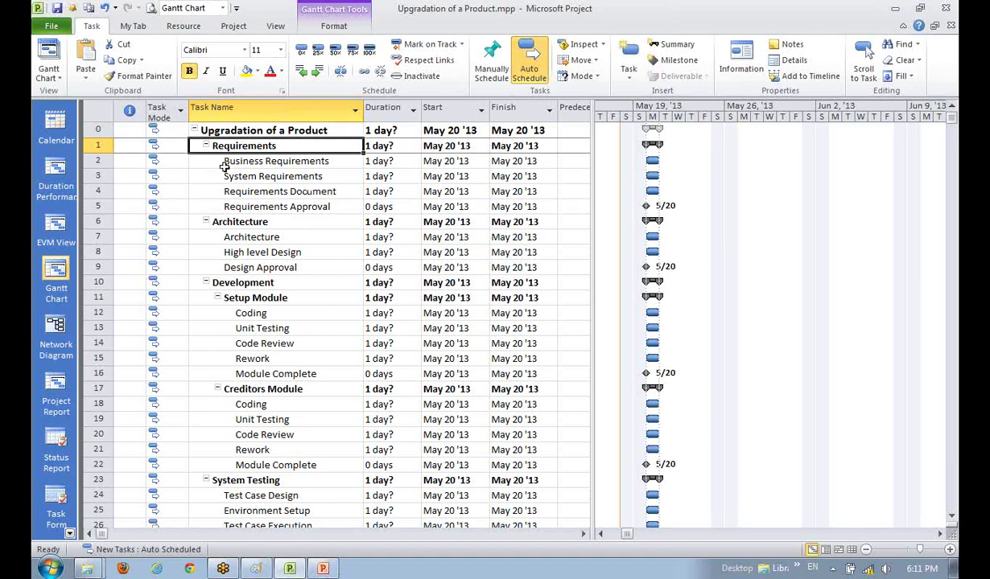
pyautogui.click(286, 170)
pyautogui.click(281, 159)
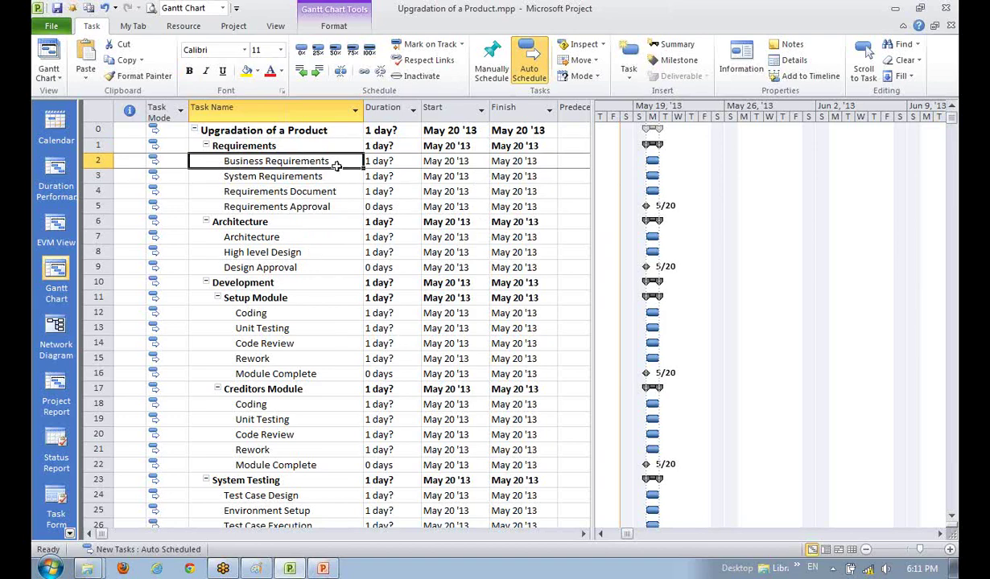
# Step: Check the project's start date in the Project Information dialog and leave it without changes
pyautogui.click(183, 25)
pyautogui.click(233, 26)
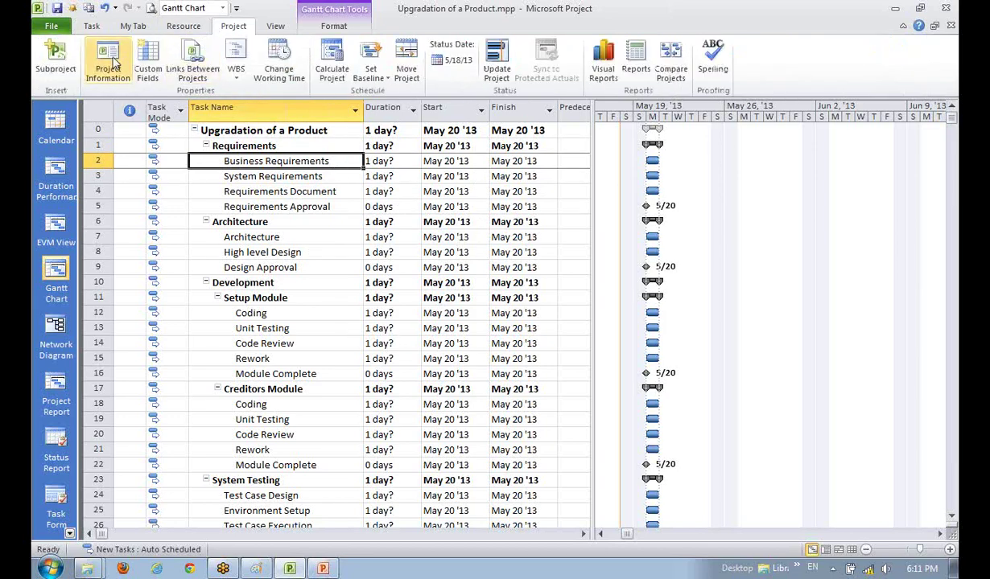
pyautogui.click(108, 64)
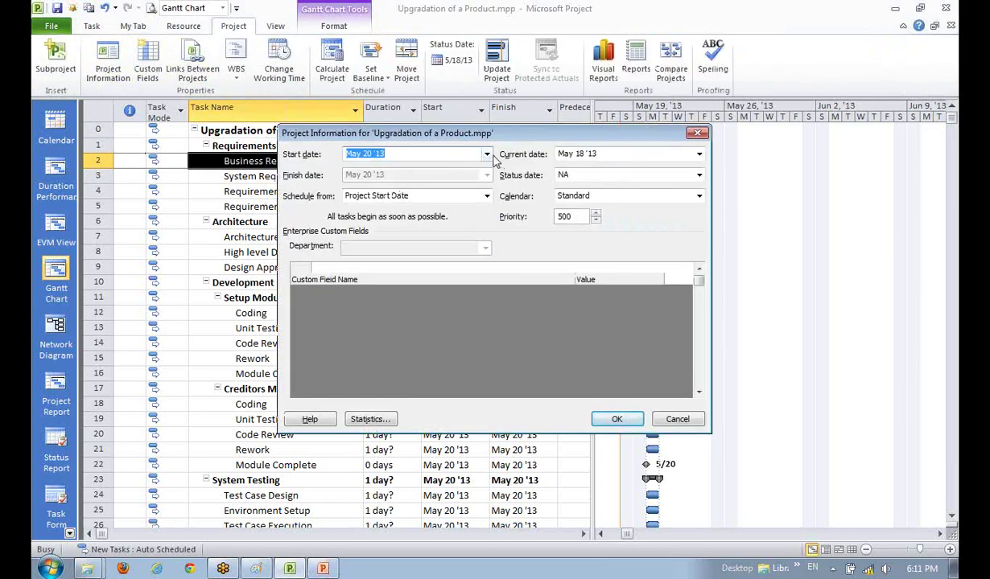
pyautogui.click(664, 417)
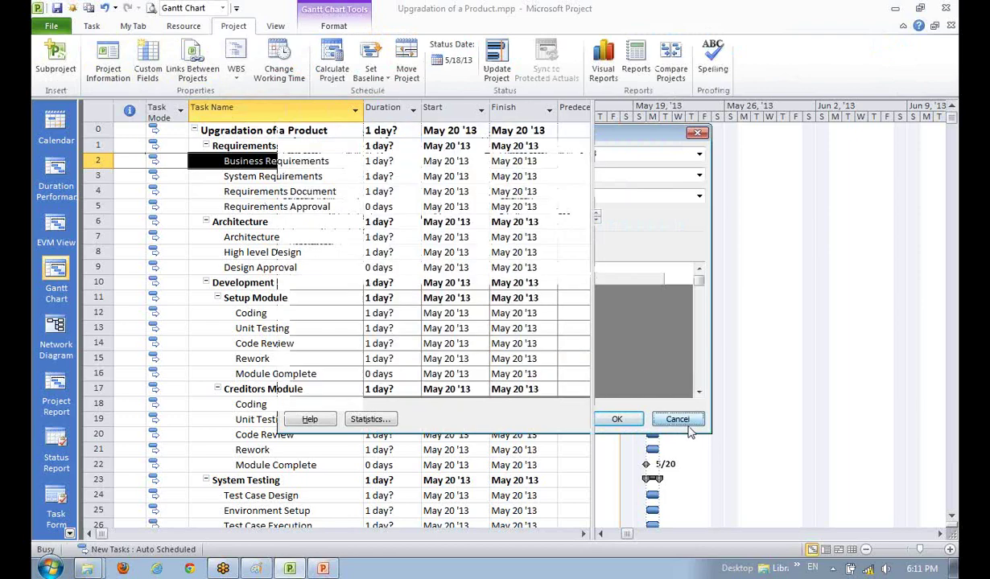
# Step: Set the Business Requirements task's start date to May 17 '13 and continue with a start before the project start date
pyautogui.click(278, 207)
pyautogui.click(434, 162)
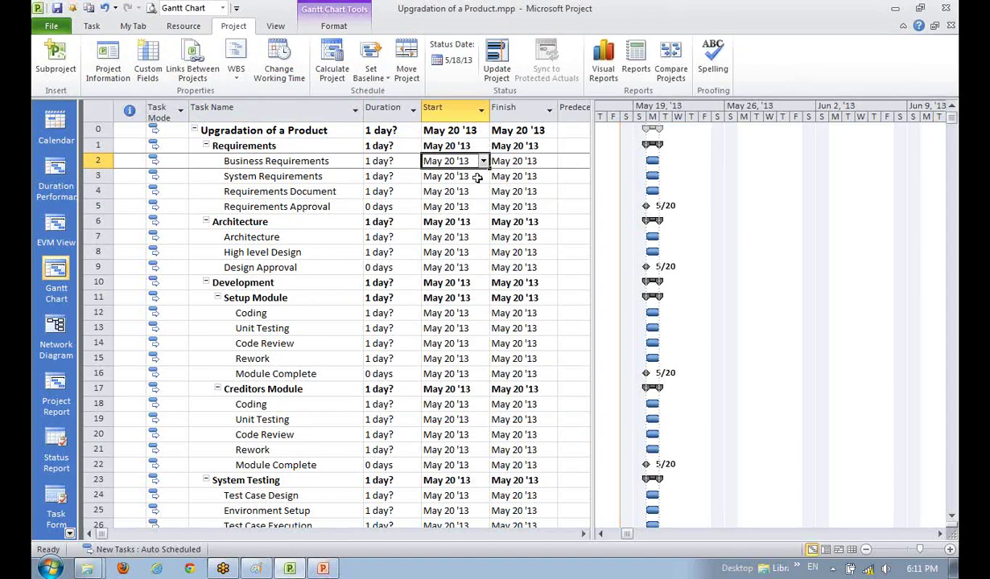
pyautogui.click(483, 162)
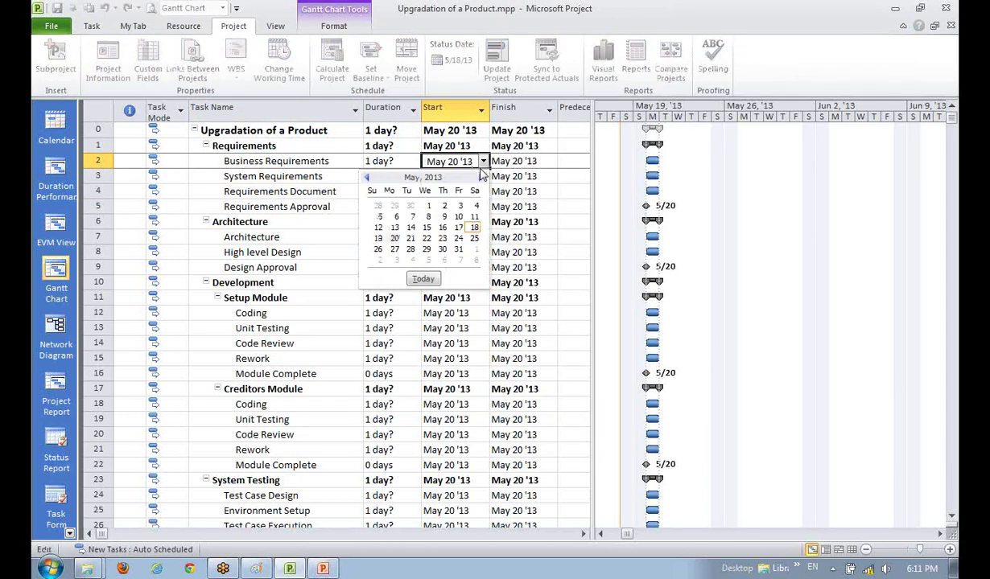
pyautogui.click(457, 228)
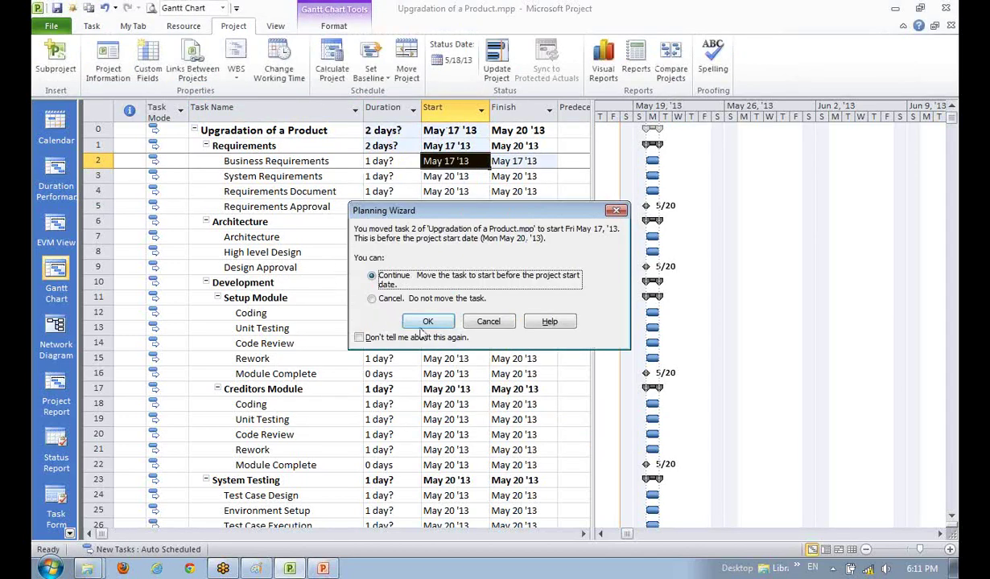
pyautogui.click(427, 323)
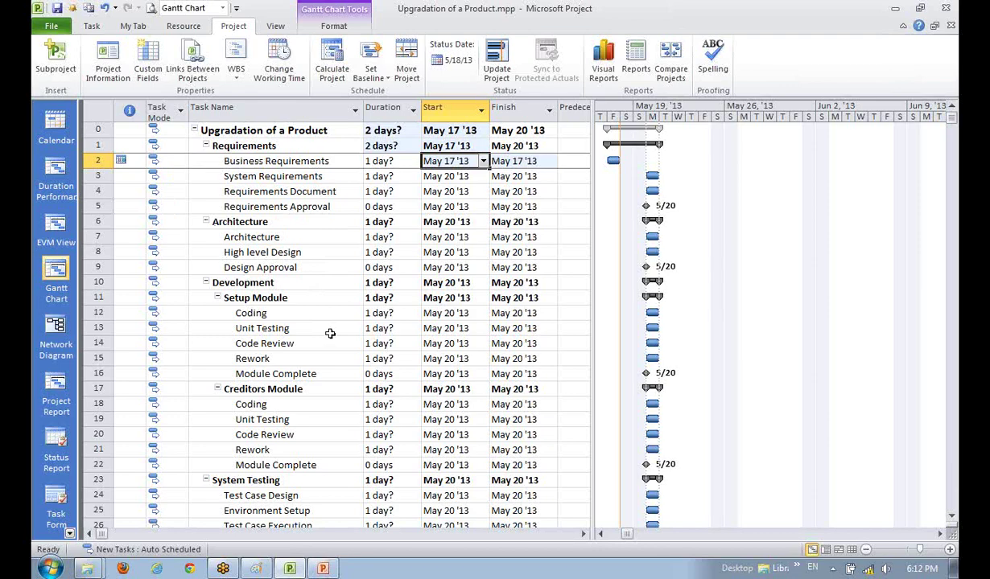
# Step: Undo the start date change of the Business Requirements task
pyautogui.click(296, 338)
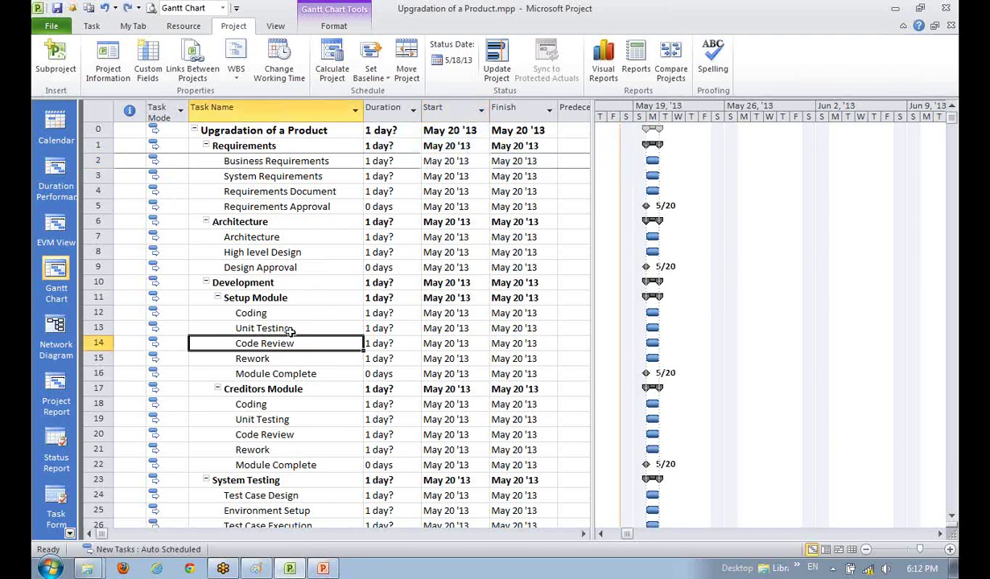
pyautogui.press('Up')
pyautogui.press('Up')
pyautogui.press('Up')
pyautogui.press('Up')
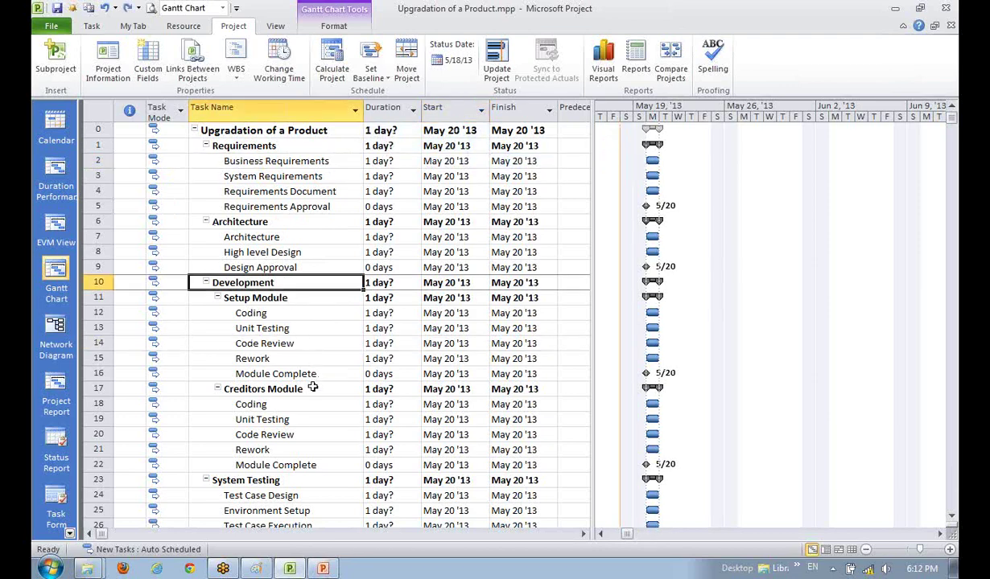
# Step: Examine the start and finish dates of the Requirements phase tasks from Business Requirements to Requirements Approval
pyautogui.click(304, 174)
pyautogui.click(351, 157)
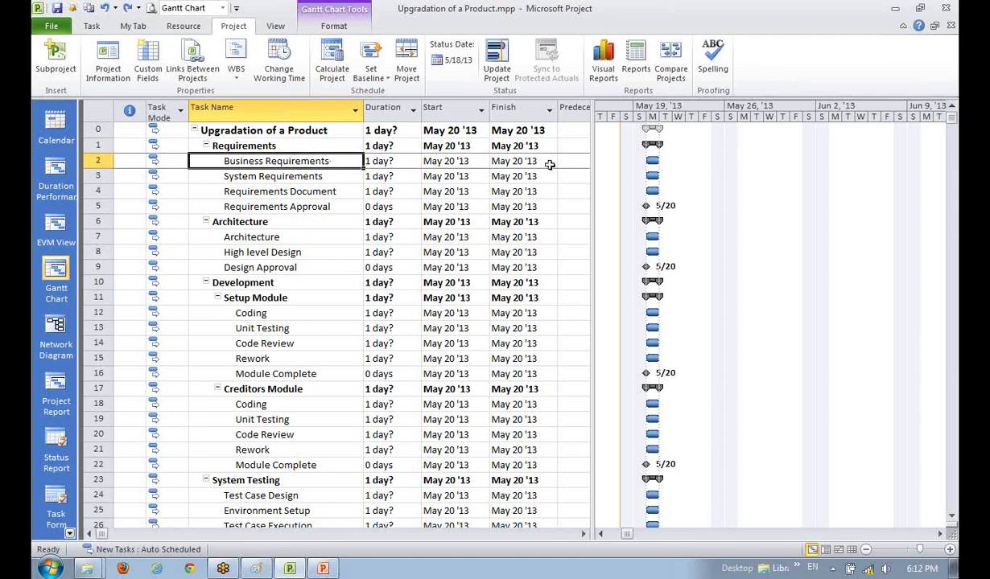
pyautogui.click(276, 204)
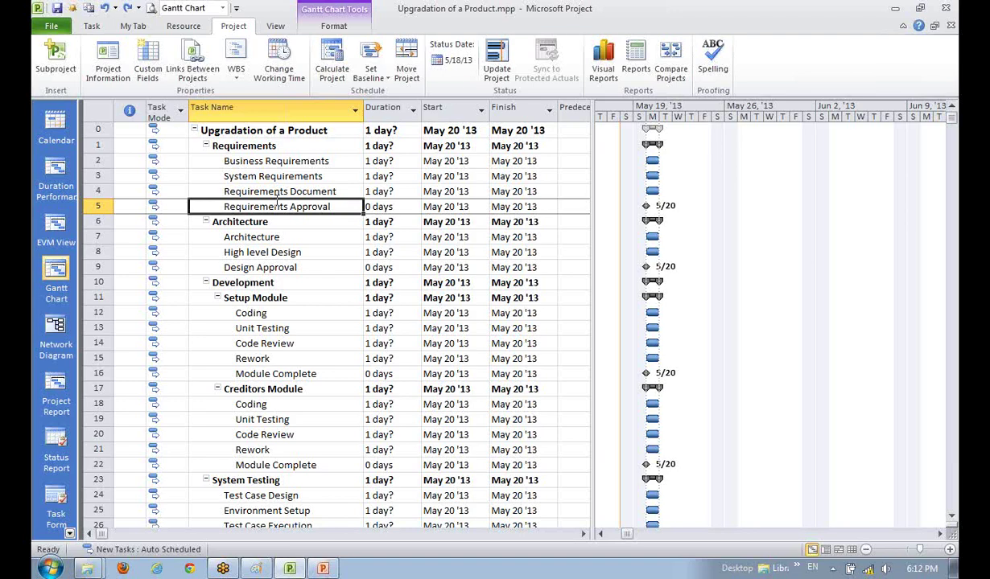
pyautogui.click(317, 172)
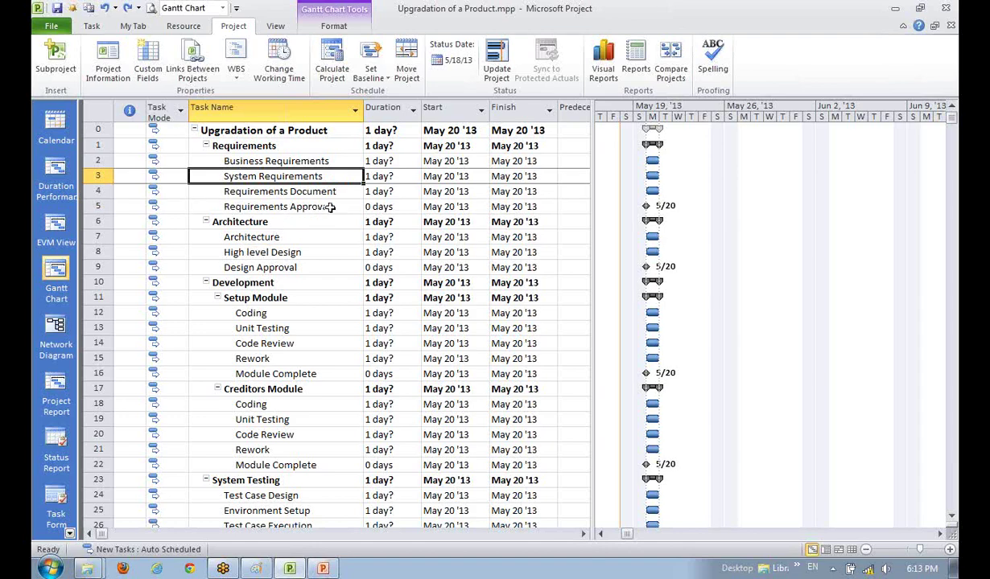
pyautogui.click(306, 162)
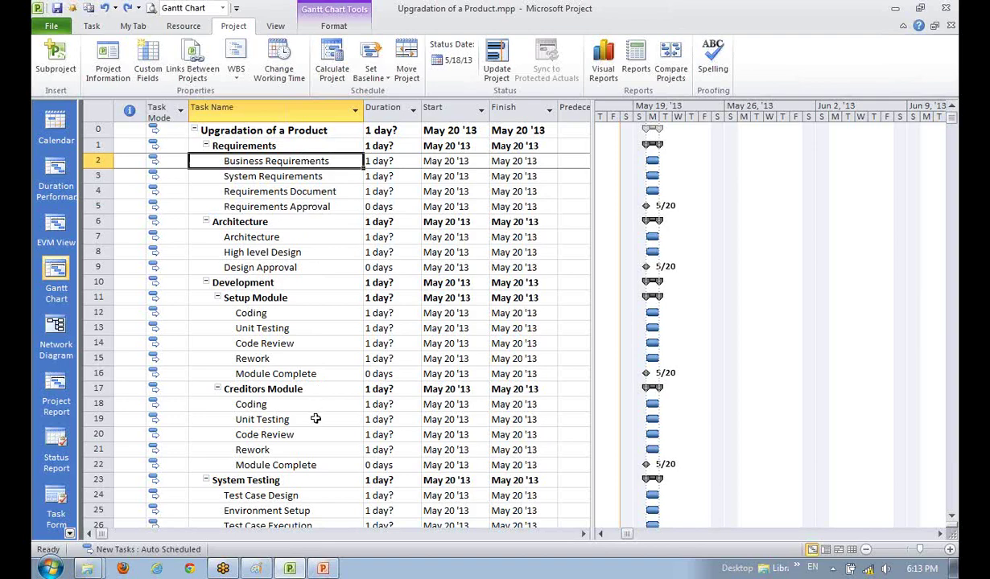
pyautogui.scroll(-1, 316, 418)
pyautogui.scroll(1, 315, 417)
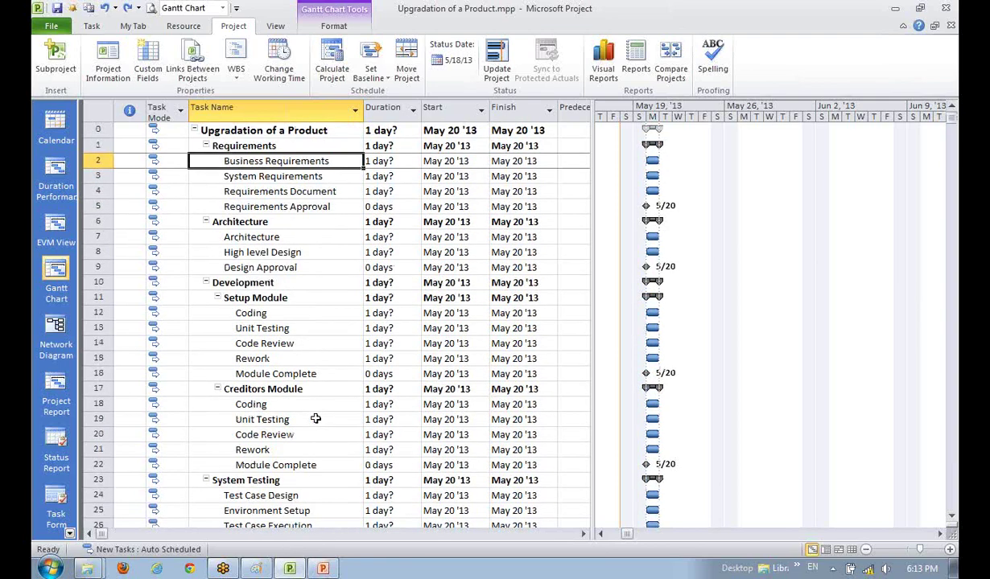
# Step: Look through the task list from System Requirements and High level Design down to the System Testing and Deployment phases
pyautogui.click(260, 181)
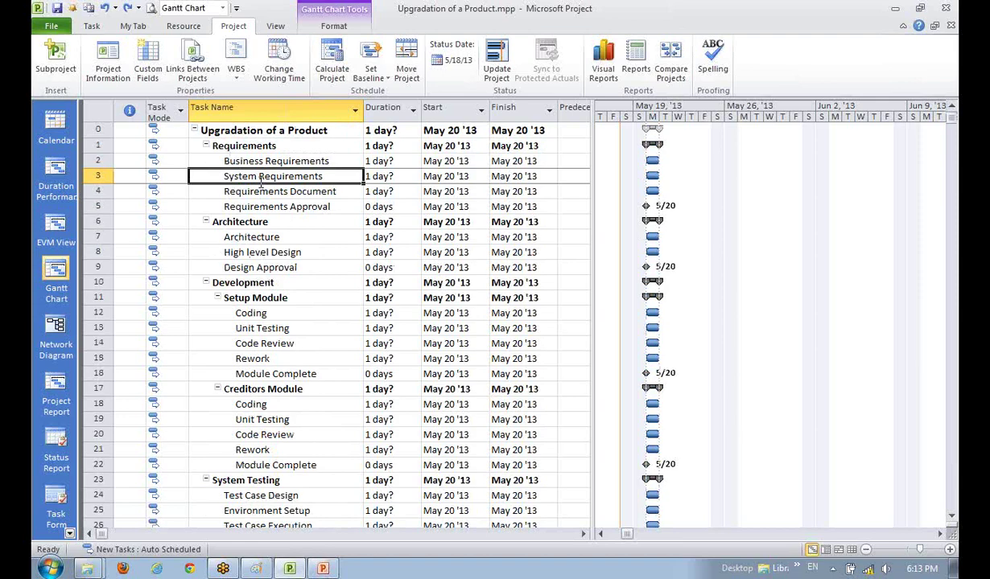
pyautogui.click(259, 203)
pyautogui.click(256, 250)
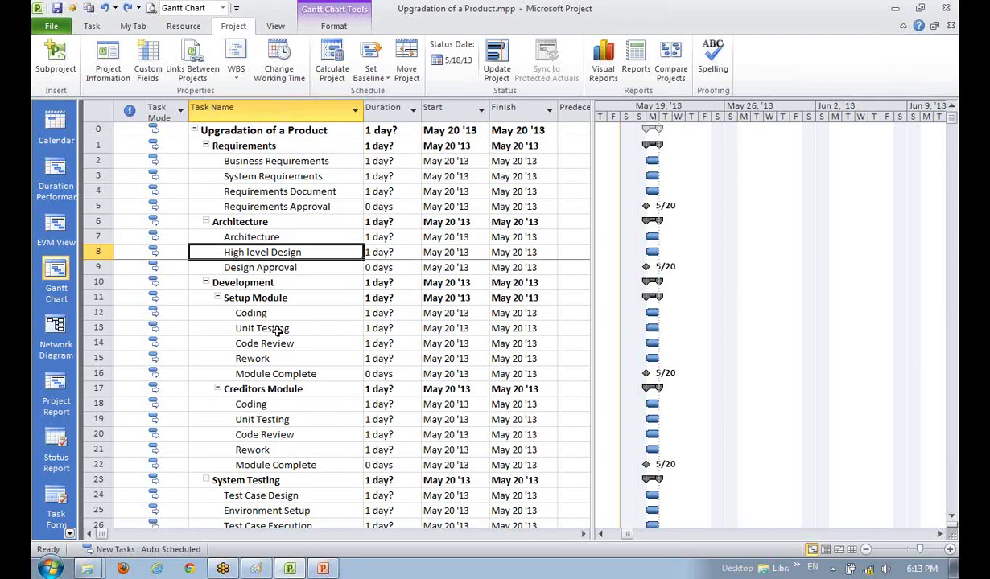
pyautogui.click(257, 402)
pyautogui.scroll(-2, 268, 418)
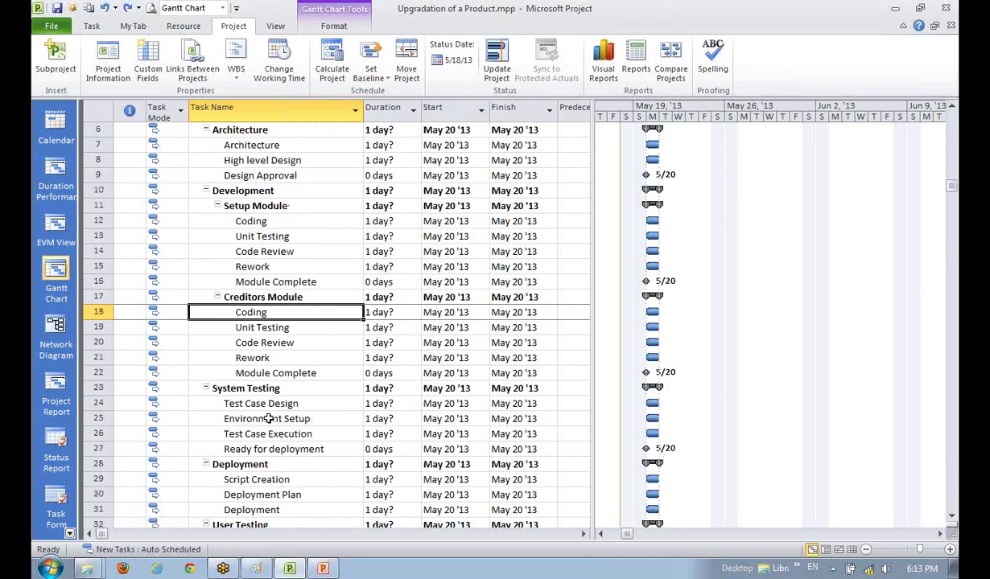
pyautogui.scroll(2, 268, 419)
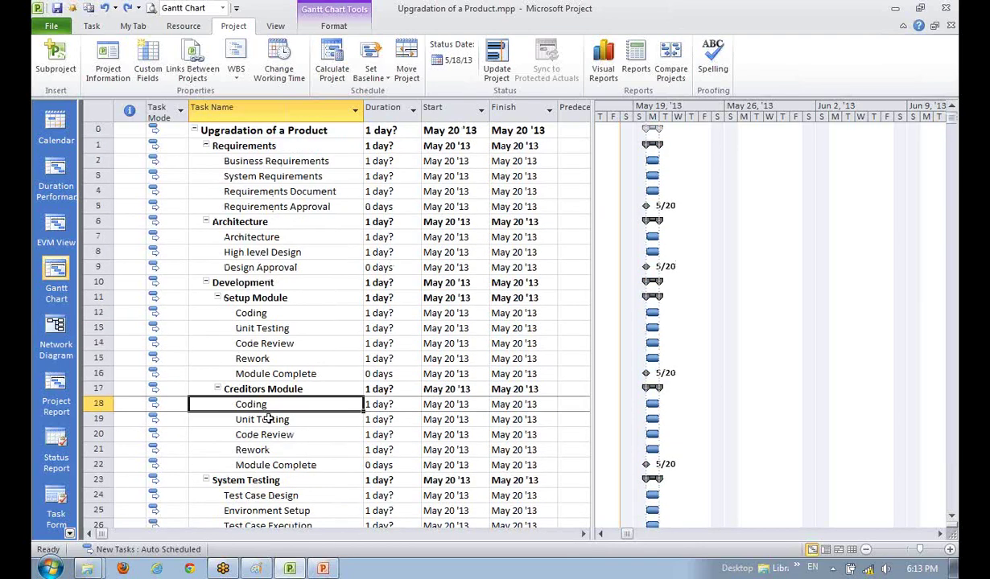
# Step: Examine the Architecture tasks and the Setup and Creditors Module tasks under Development, and look over the list down to Acceptance
pyautogui.click(253, 270)
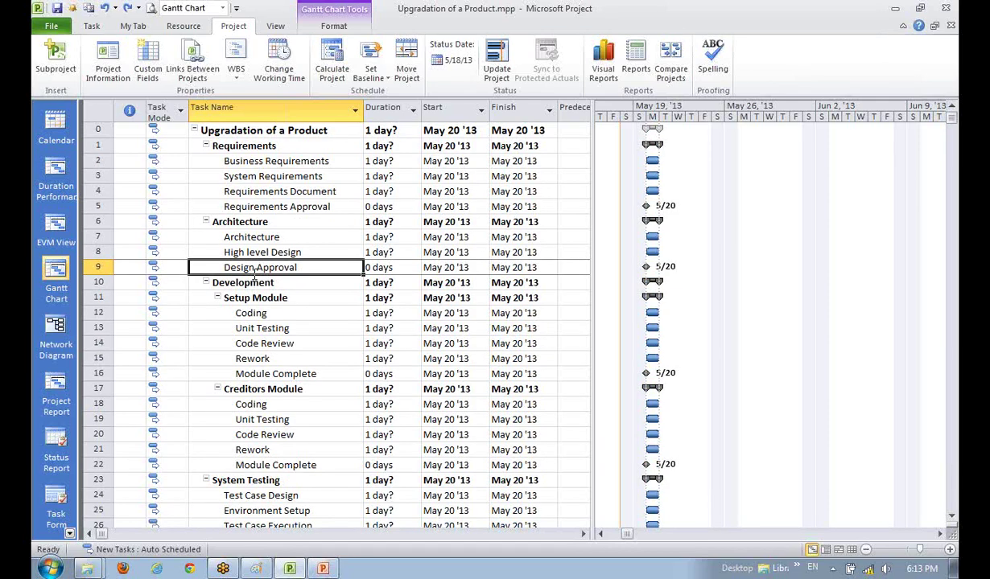
pyautogui.click(258, 235)
pyautogui.click(280, 354)
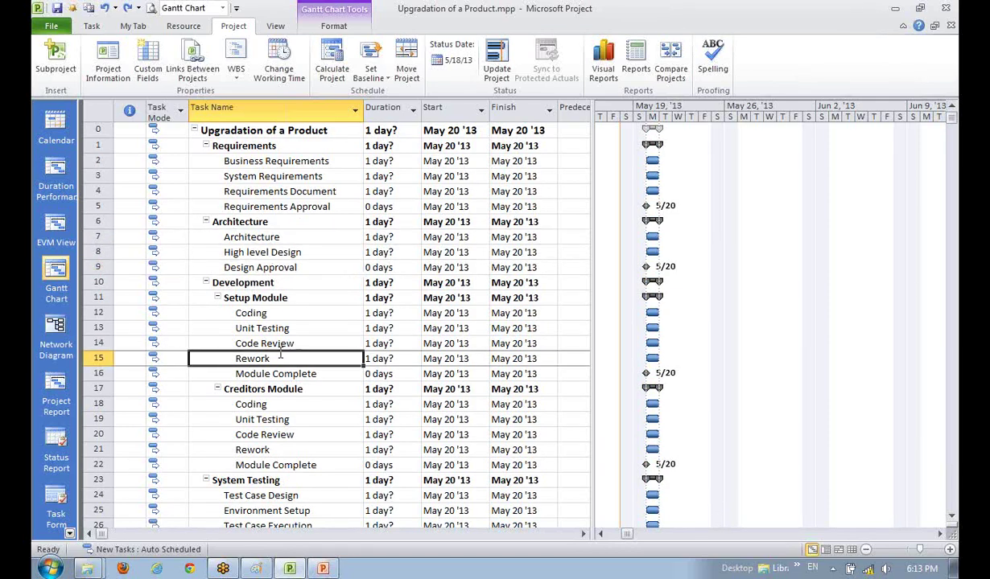
pyautogui.click(269, 296)
pyautogui.scroll(-2, 291, 358)
pyautogui.scroll(2, 291, 358)
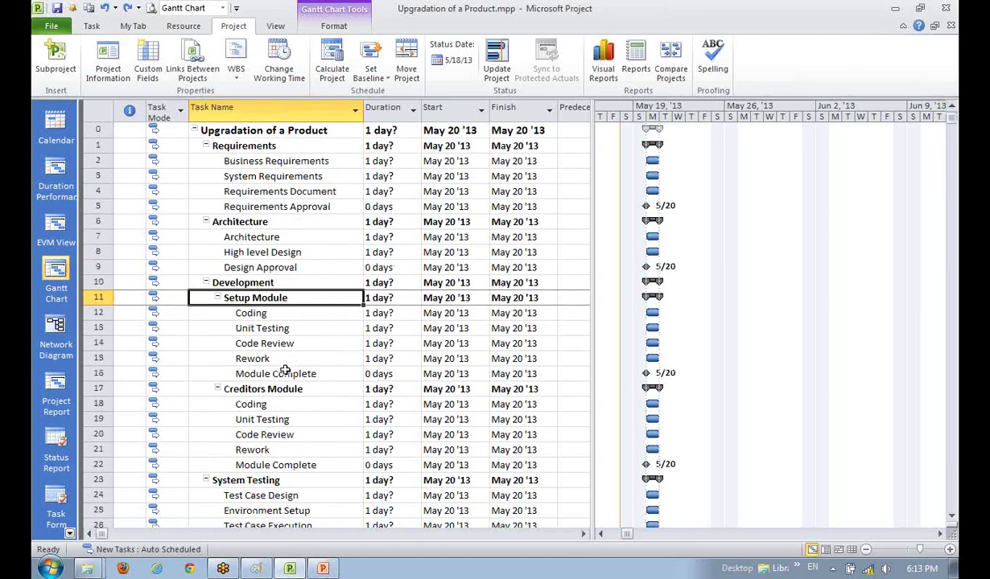
pyautogui.click(286, 372)
pyautogui.click(273, 388)
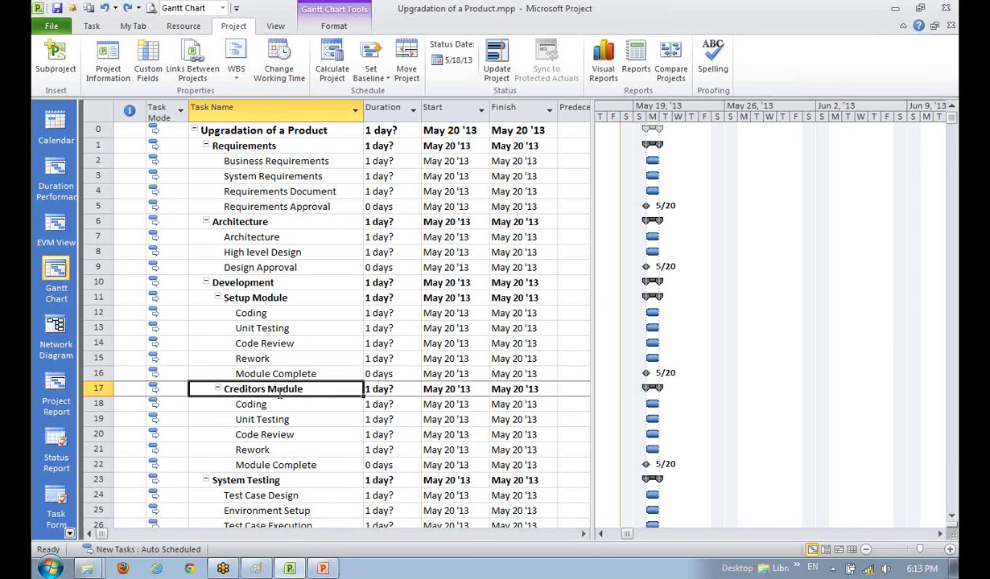
pyautogui.scroll(-4, 277, 410)
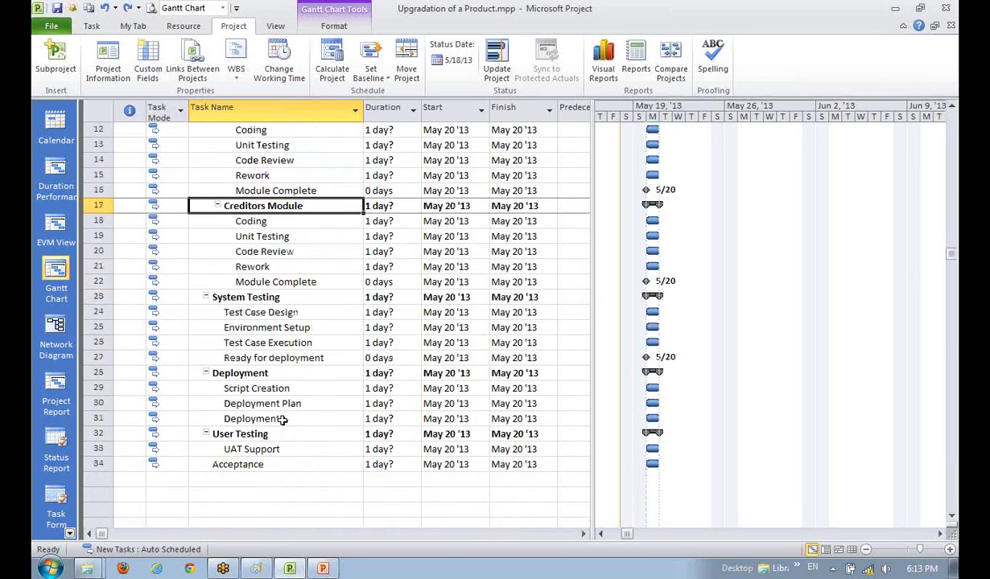
pyautogui.scroll(4, 282, 419)
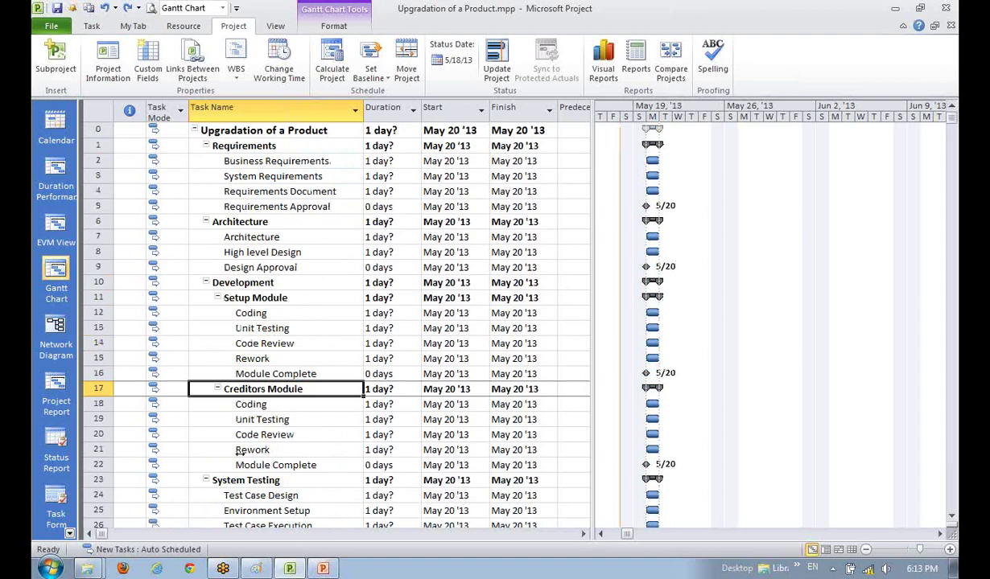
pyautogui.click(251, 313)
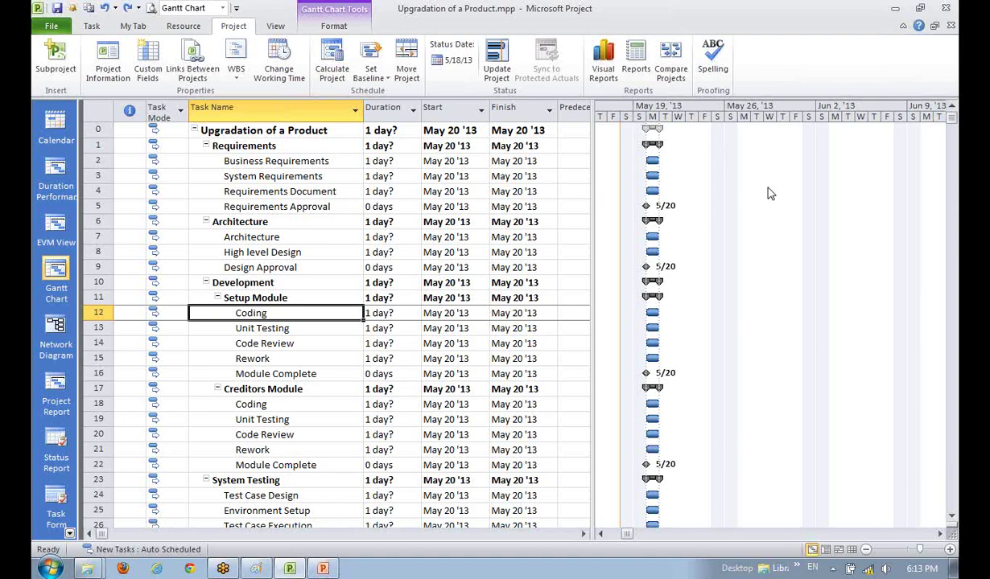
pyautogui.scroll(-2, 331, 452)
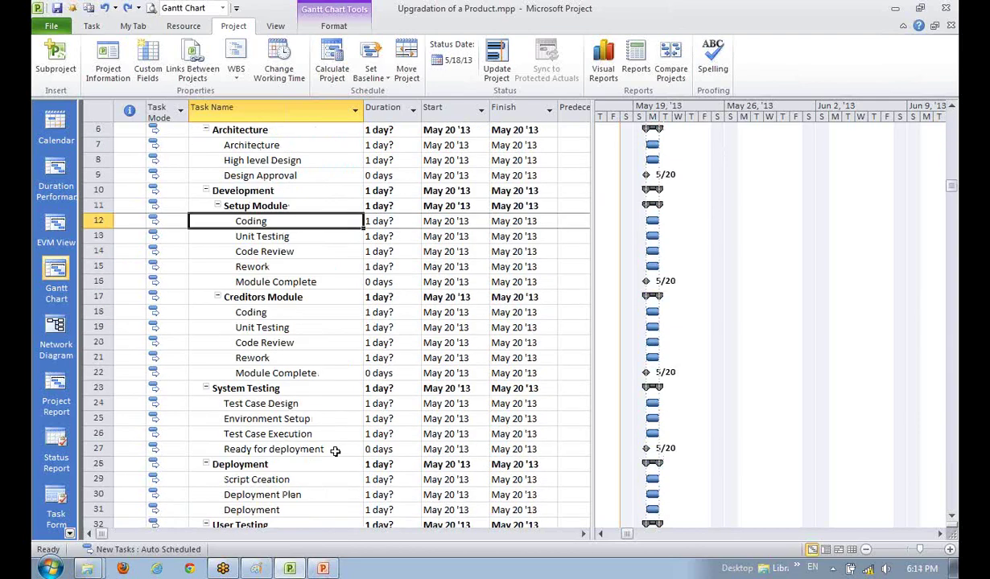
# Step: Try a duration of 2 days for the System Requirements task and undo the change
pyautogui.scroll(2, 332, 451)
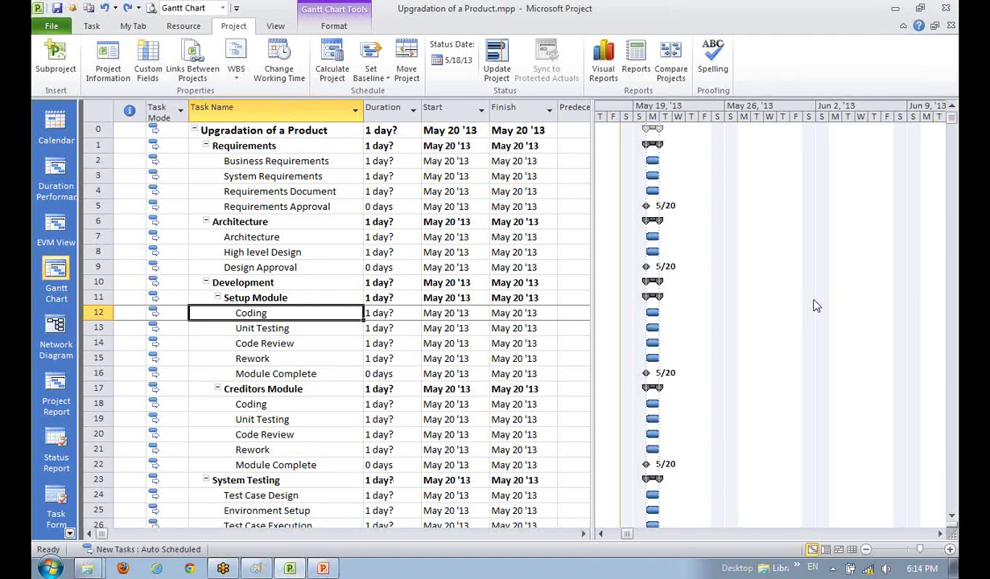
pyautogui.click(383, 175)
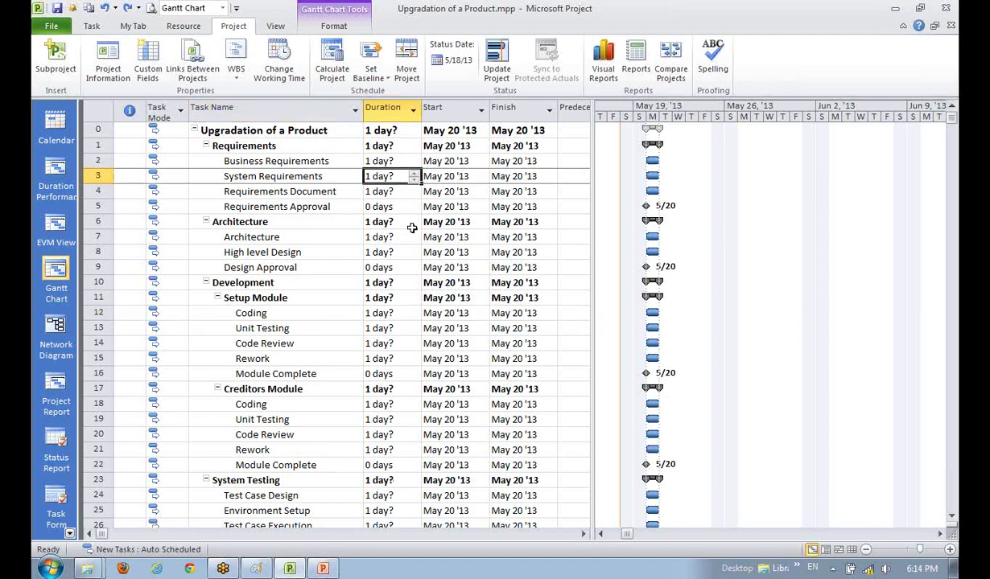
pyautogui.click(507, 129)
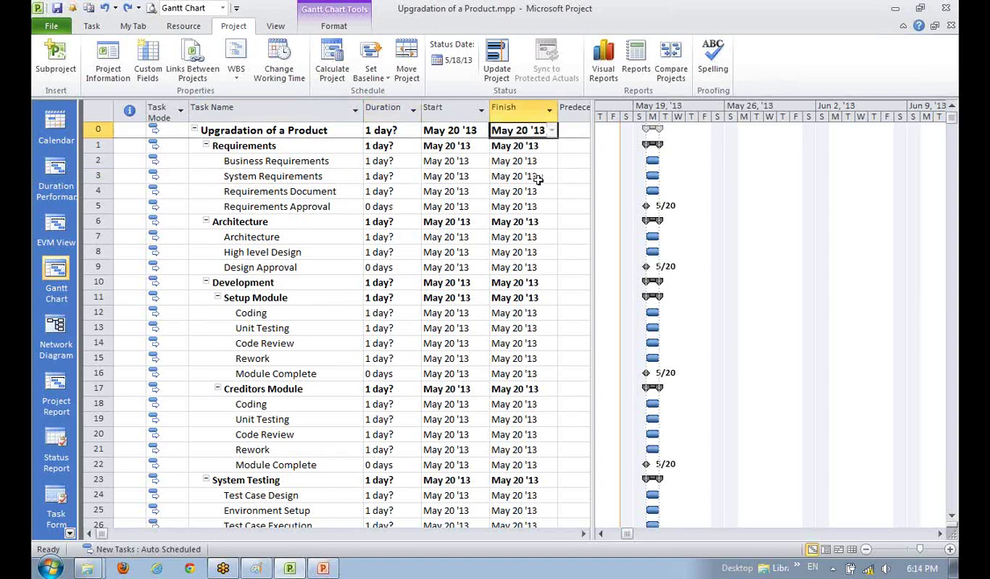
pyautogui.click(379, 195)
pyautogui.press('Up')
pyautogui.write('2')
pyautogui.press('Return')
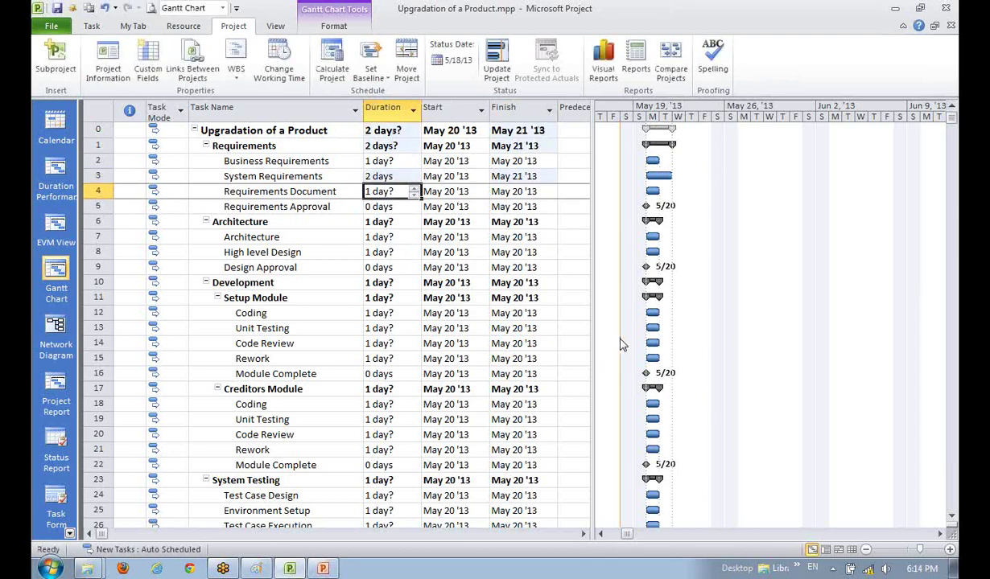
pyautogui.hotkey('ctrl', 'z')
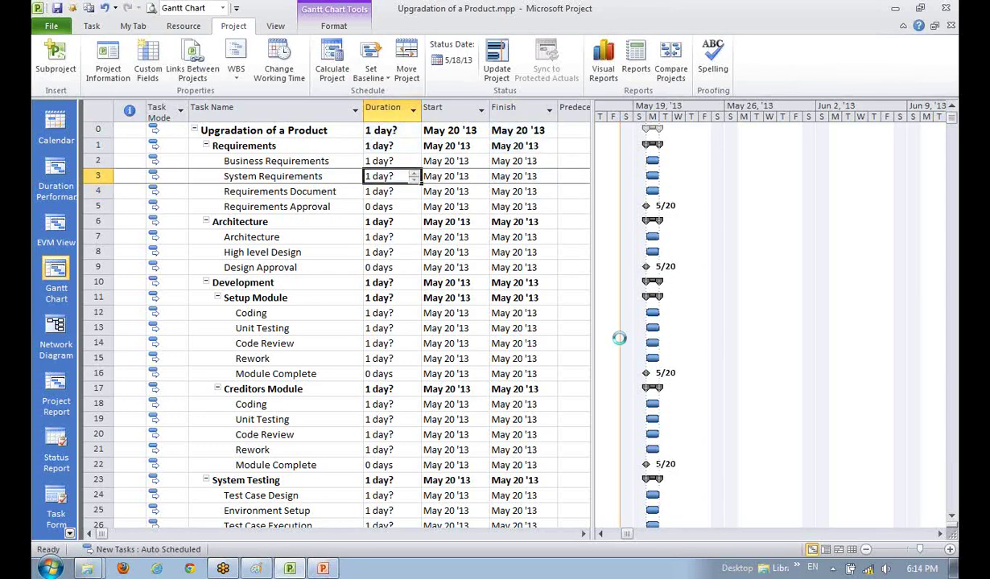
# Step: Look over the task list down to Acceptance and examine the durations of the Requirements, Architecture and Development tasks
pyautogui.click(241, 252)
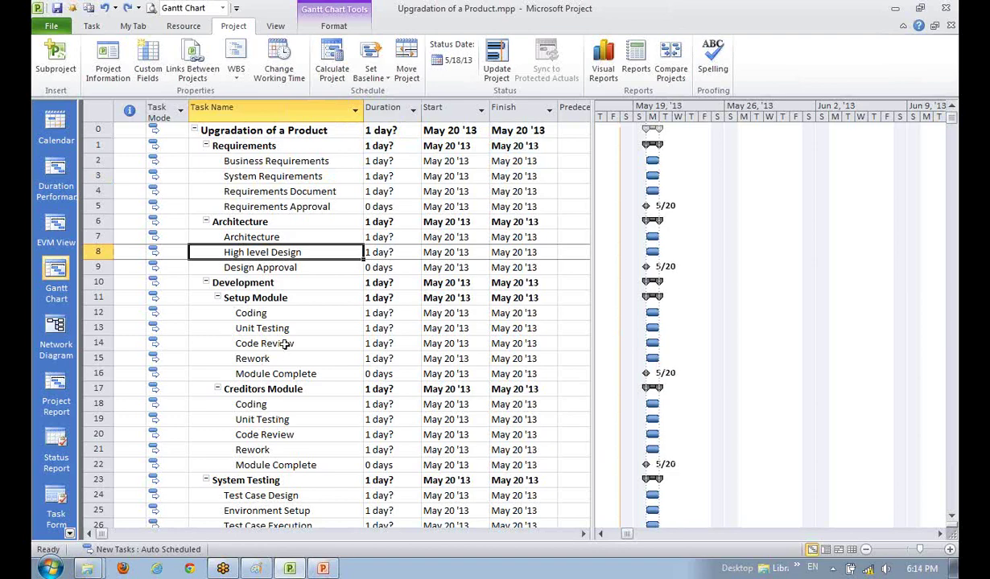
pyautogui.scroll(-4, 286, 411)
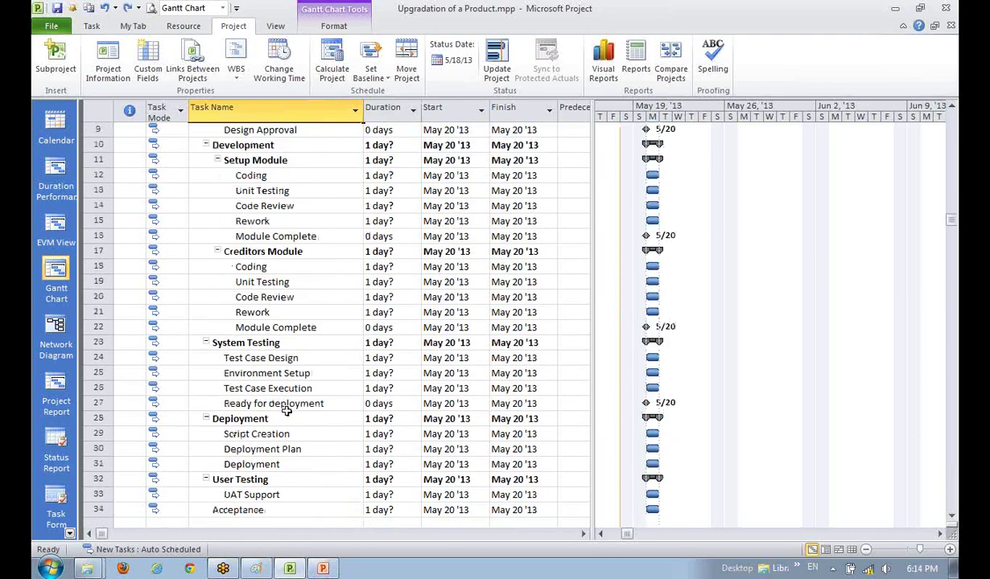
pyautogui.scroll(4, 287, 412)
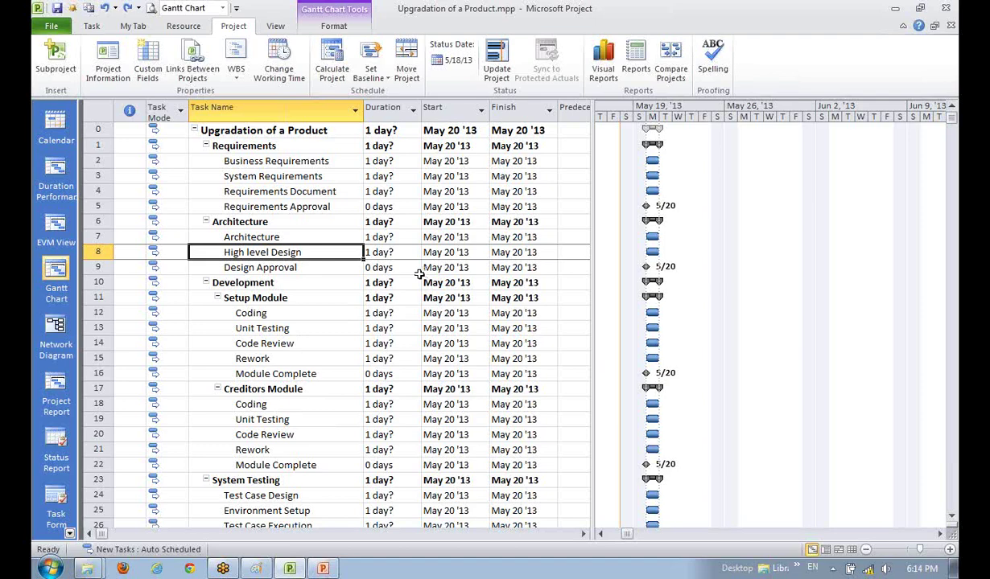
pyautogui.click(383, 113)
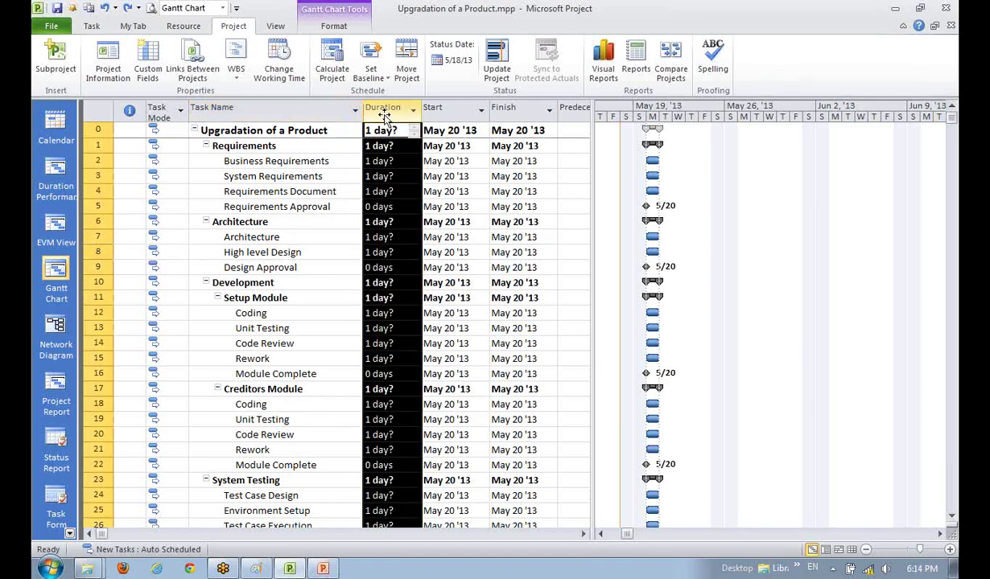
pyautogui.click(378, 191)
pyautogui.click(392, 236)
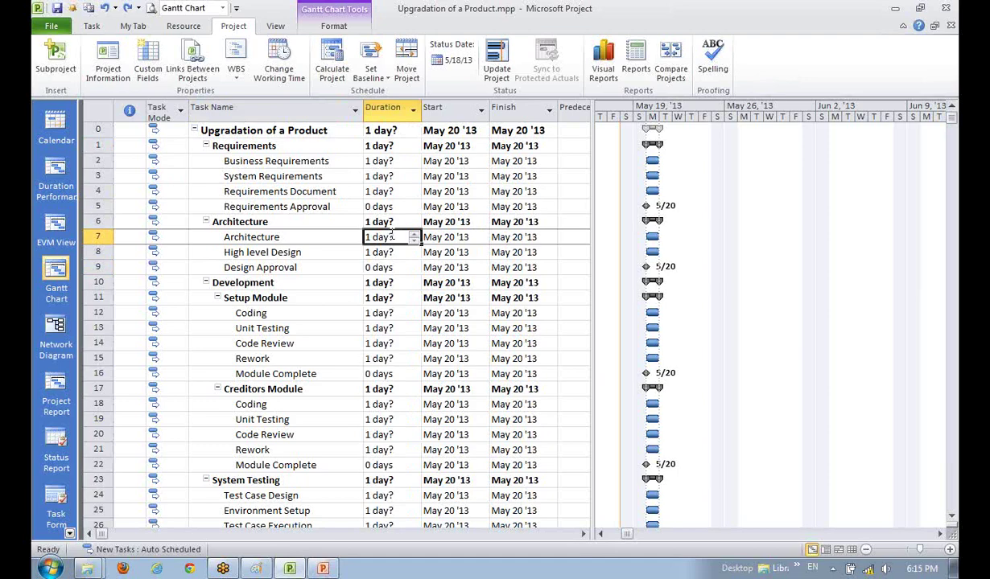
pyautogui.click(378, 282)
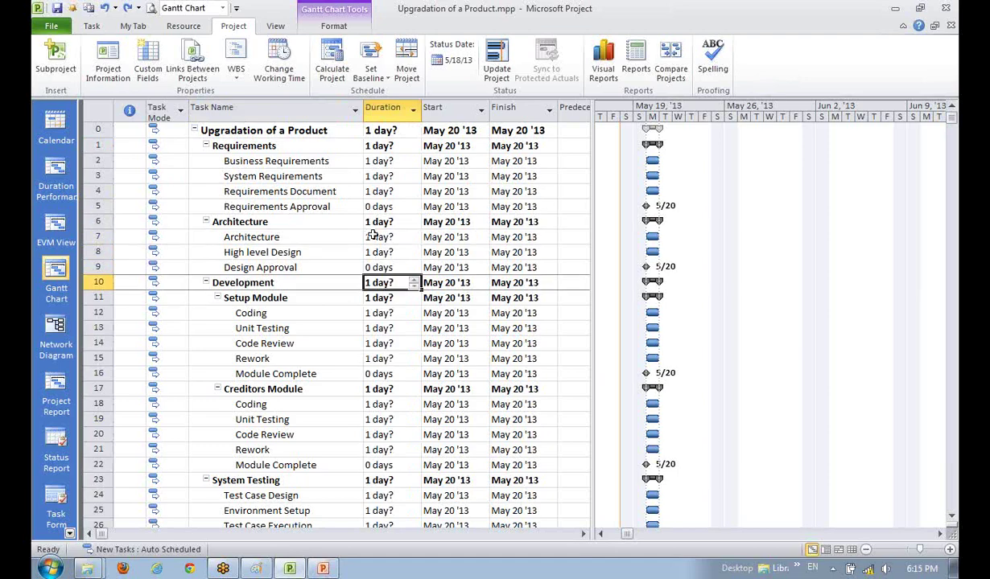
pyautogui.click(379, 221)
pyautogui.click(383, 204)
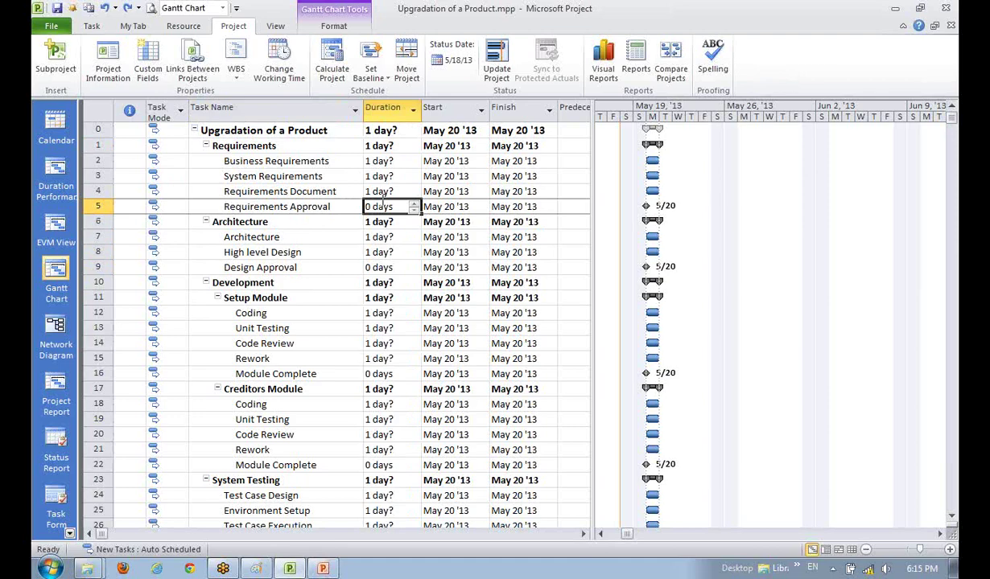